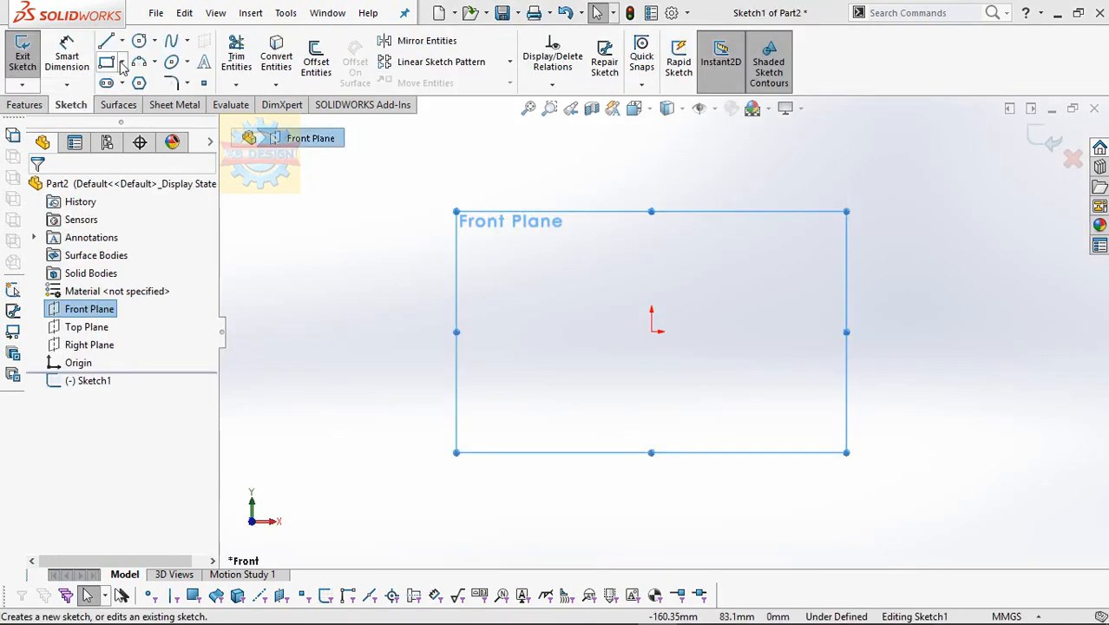
Sketch a center rectangle about 195 mm wide on the Front Plane, centered on the origin.
left_click(123, 62)
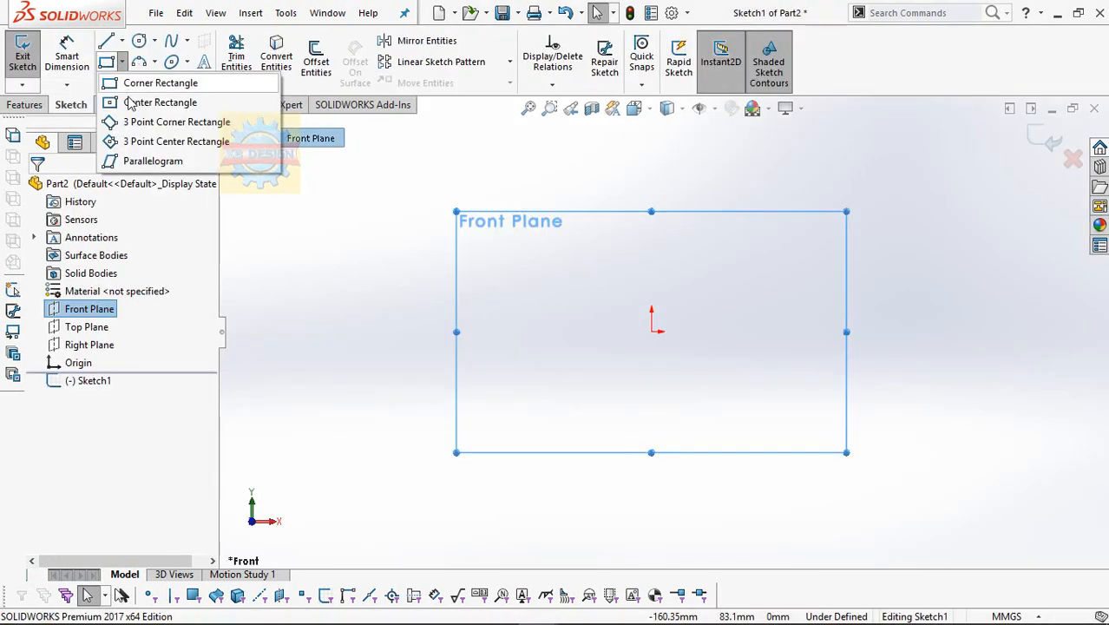
left_click(147, 99)
left_click(651, 332)
left_click(668, 307)
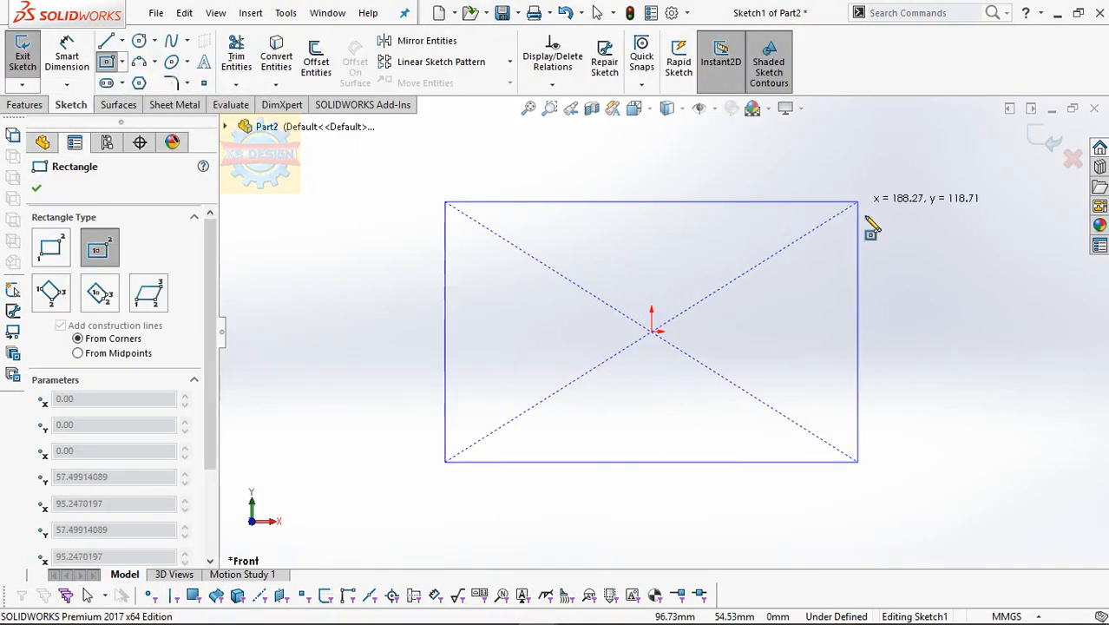
left_click(865, 215)
Dimension the rectangle with a width of 430 mm and a height of 240 mm.
left_click(67, 57)
left_click(649, 217)
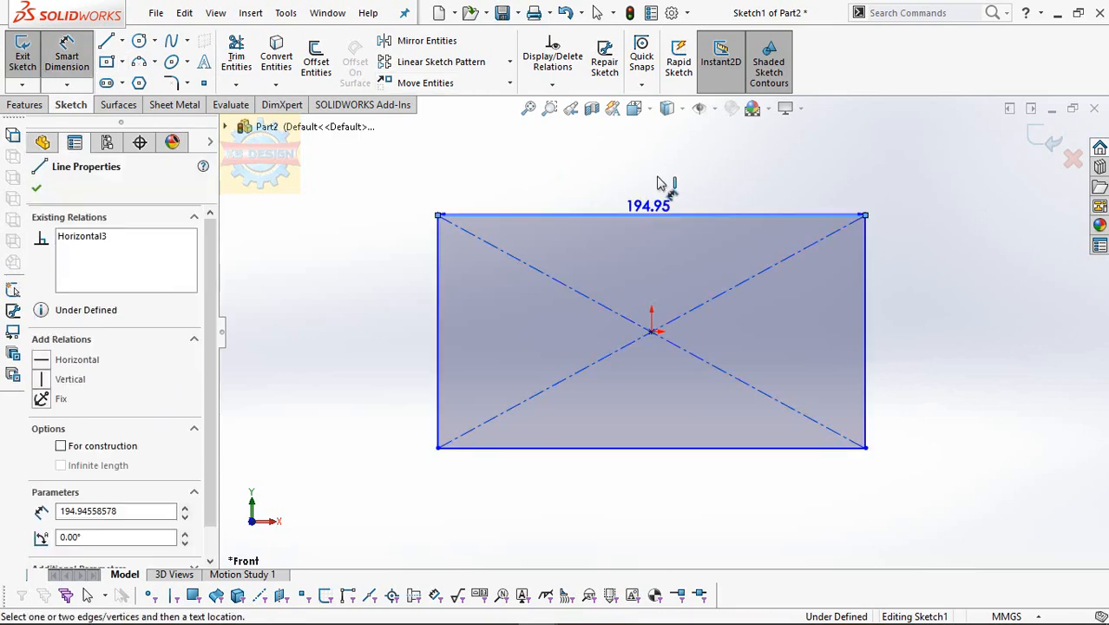
left_click(658, 184)
type("430")
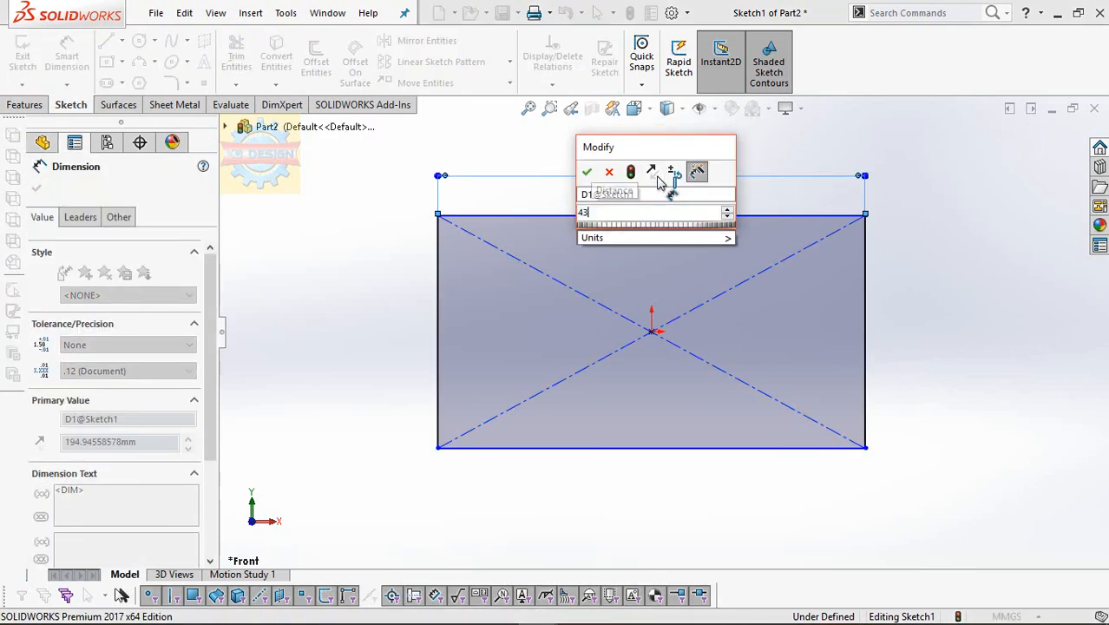
key("Return")
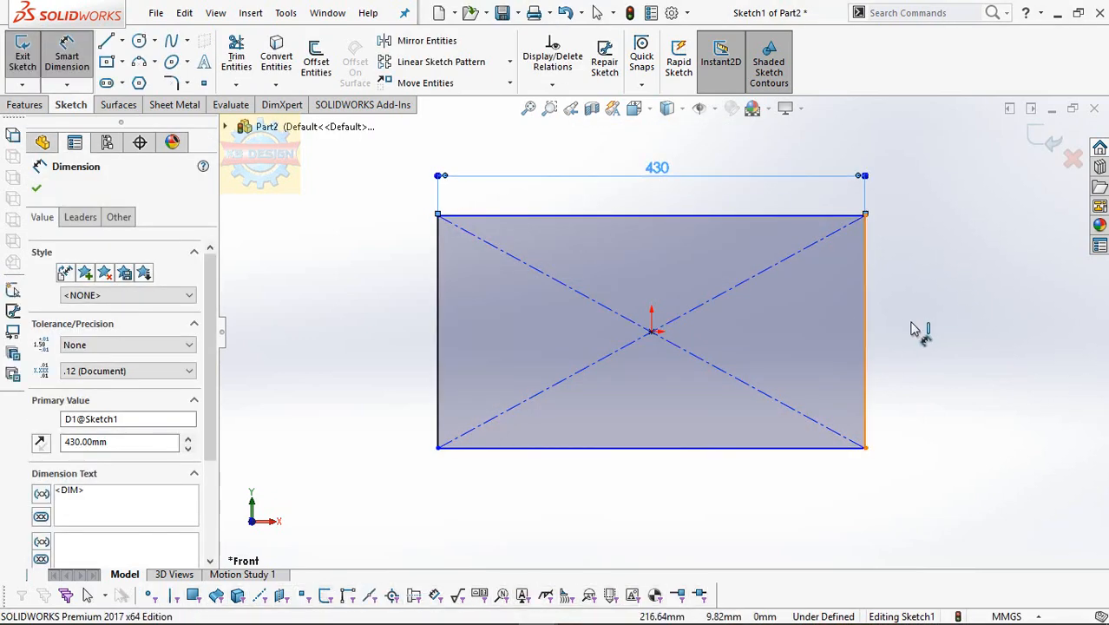
left_click(911, 330)
left_click(911, 330)
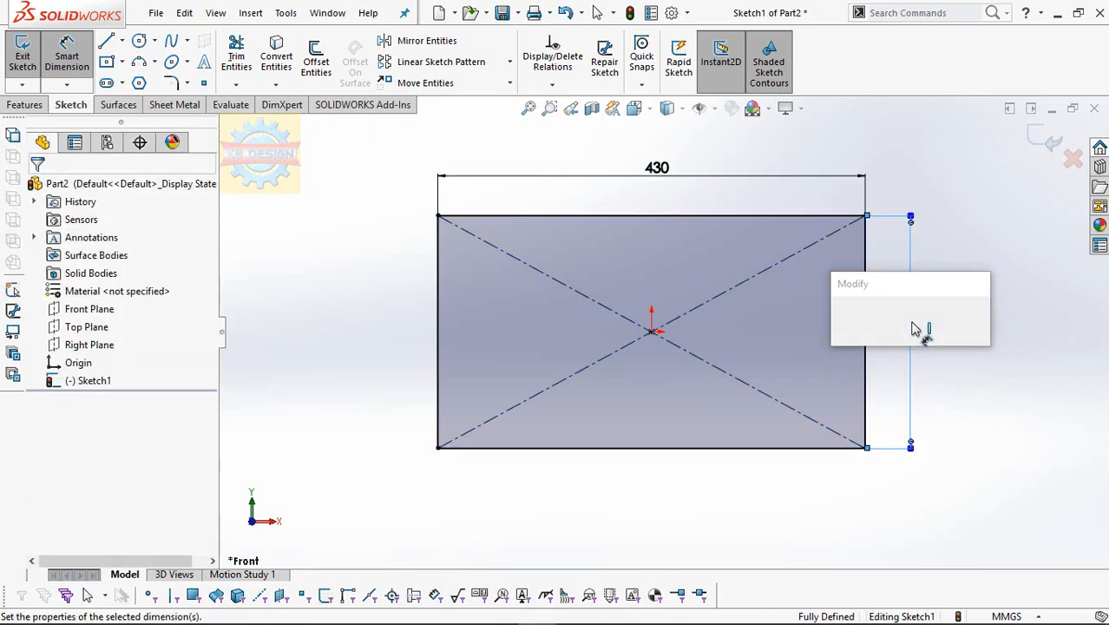
type("240")
key("Return")
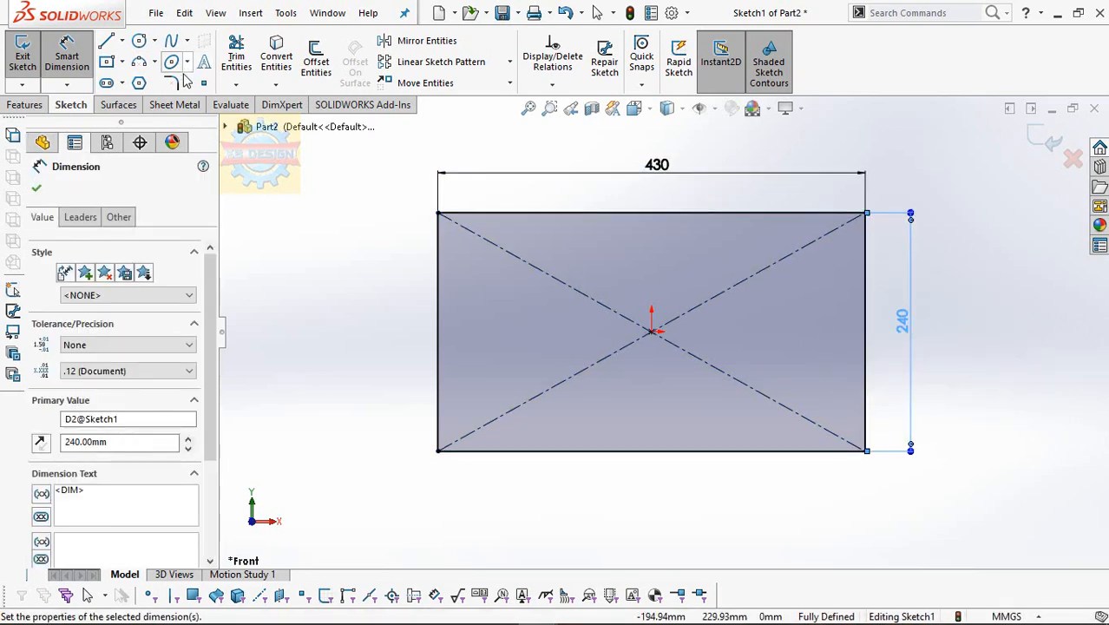
Round the rectangle's upper-left corner with a 130 mm sketch fillet.
left_click(178, 81)
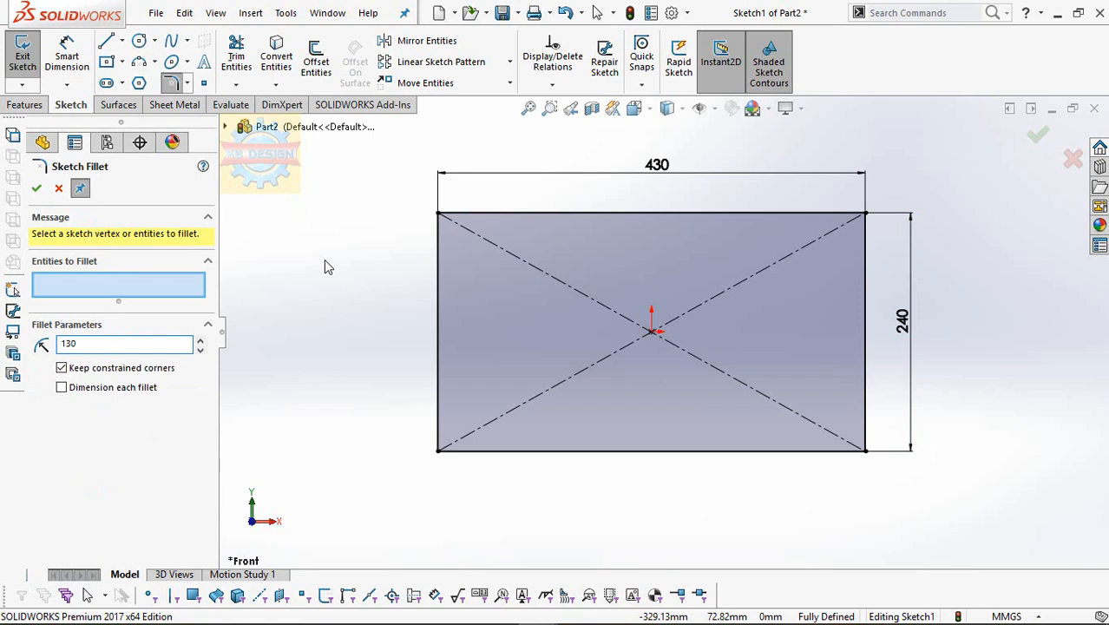
left_click(438, 213)
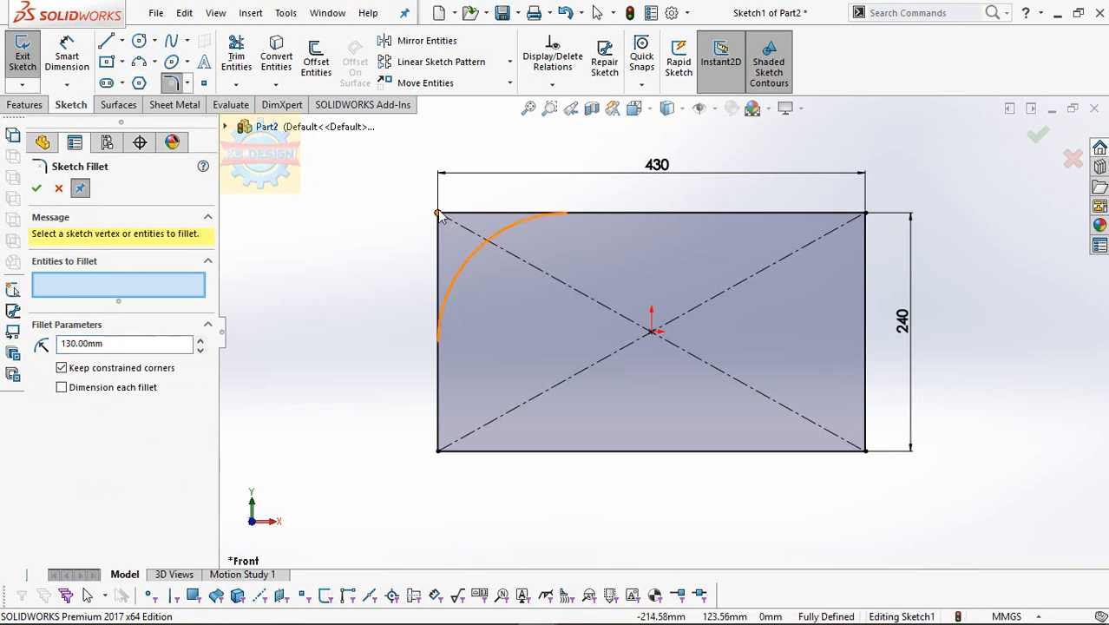
left_click(38, 189)
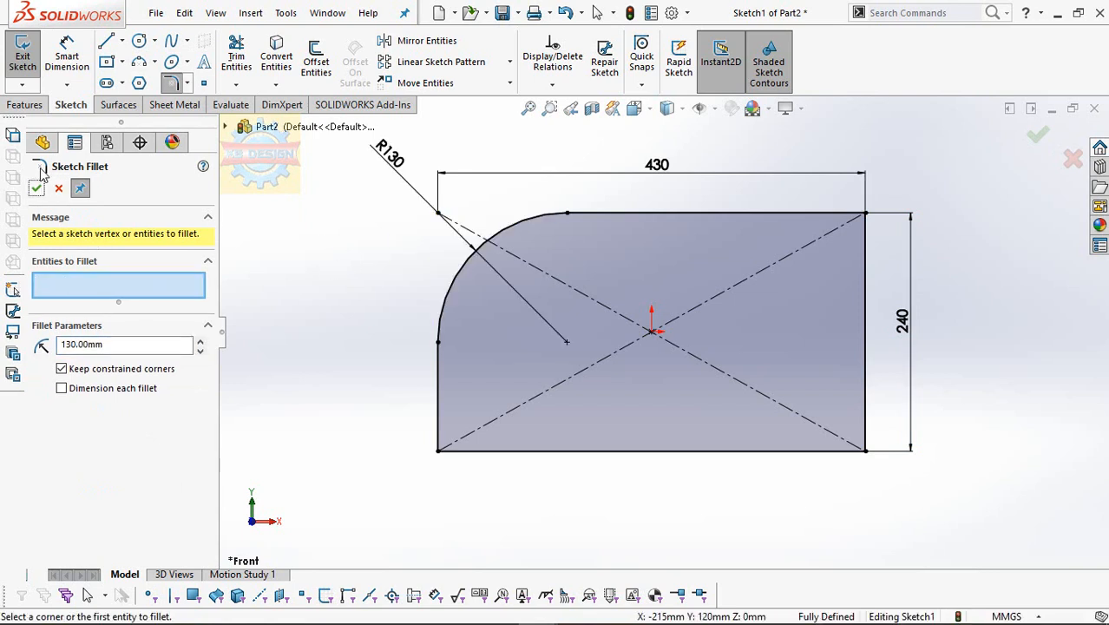
Sketch a three-line rectangular notch about 28 mm high along the profile's bottom edge.
left_click(107, 42)
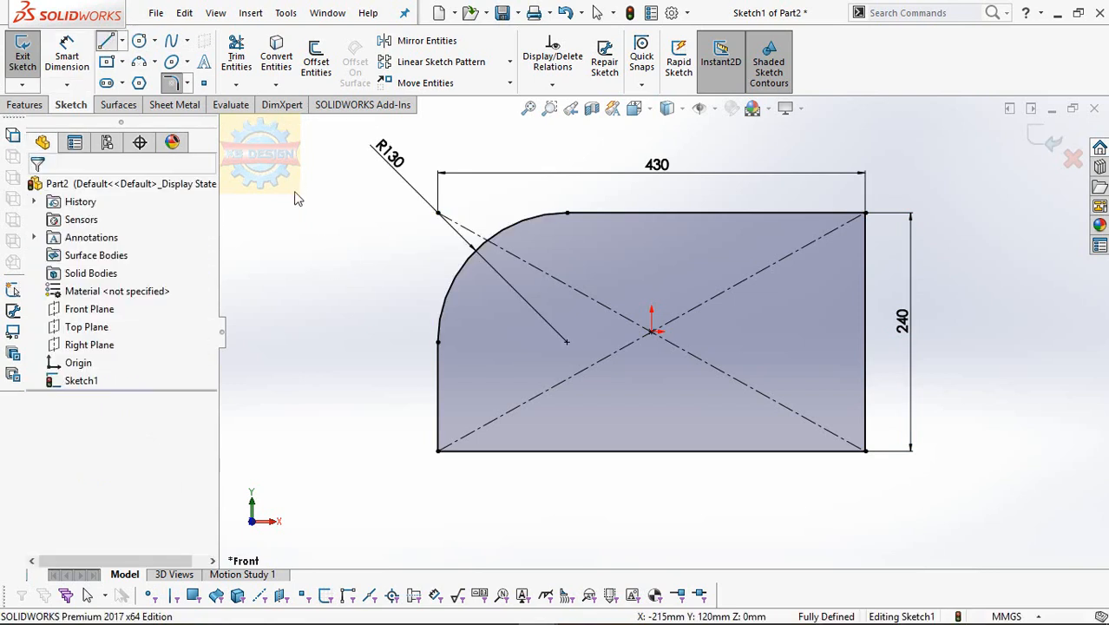
left_click(506, 449)
left_click(505, 424)
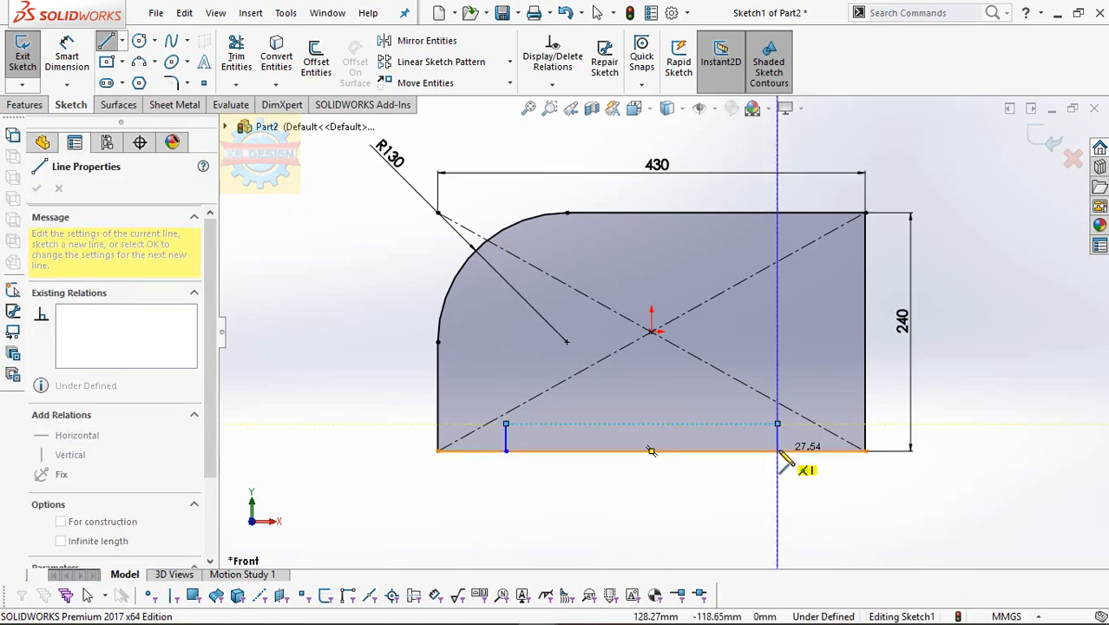
left_click(777, 449)
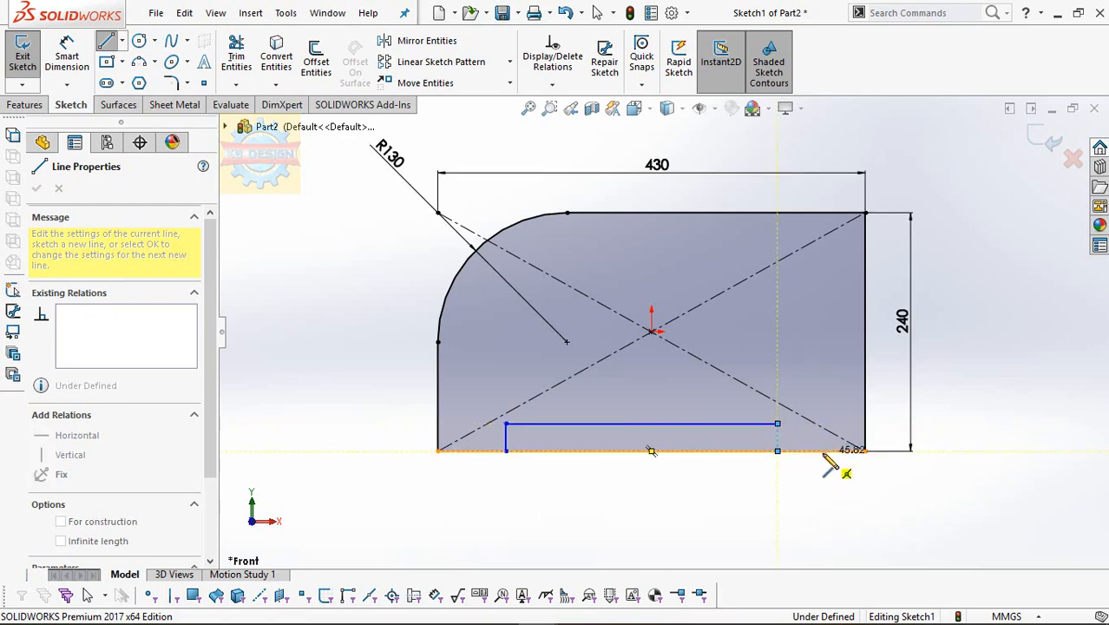
key("Escape")
left_click(833, 398)
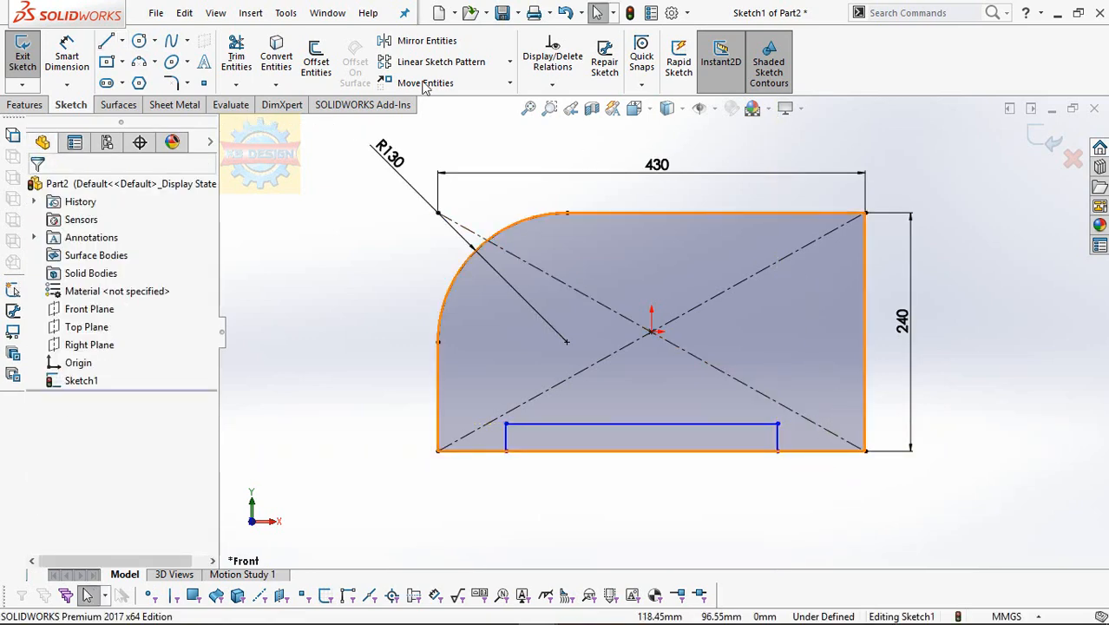
key("Escape")
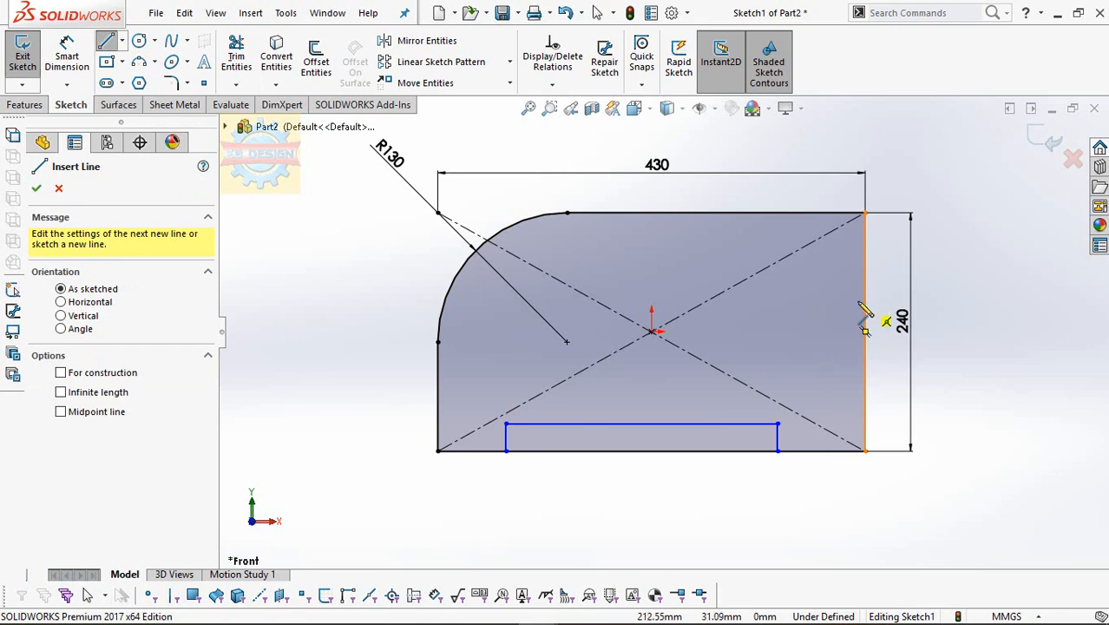
Sketch two lines forming a notch about 59 mm wide at the profile's lower-right corner and trim away the outer edges.
left_click(865, 300)
left_click(806, 300)
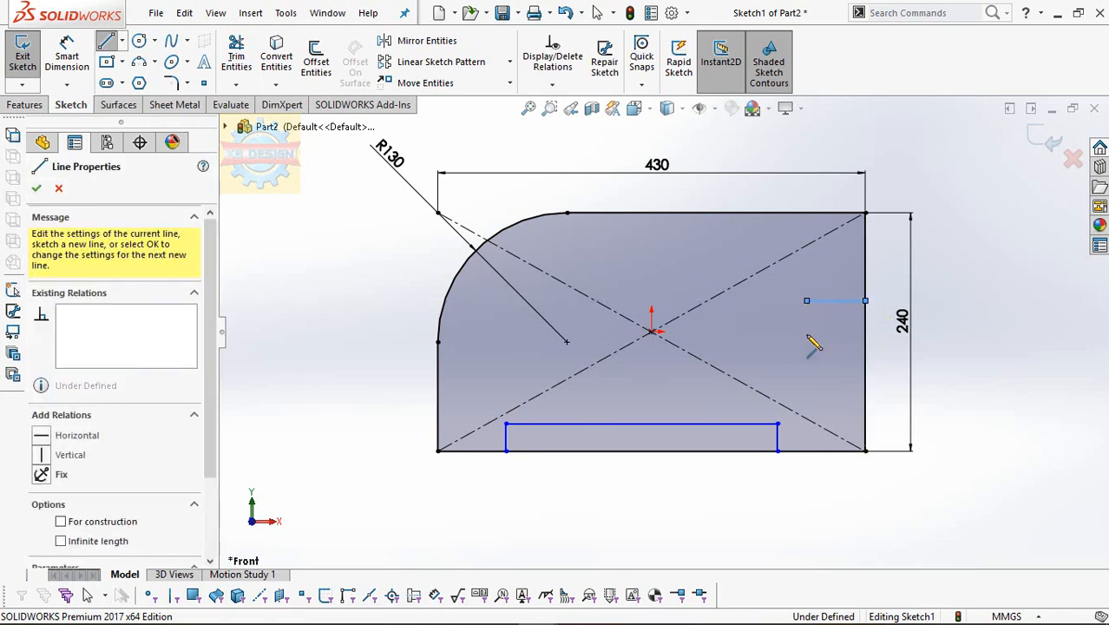
left_click(806, 450)
key("Escape")
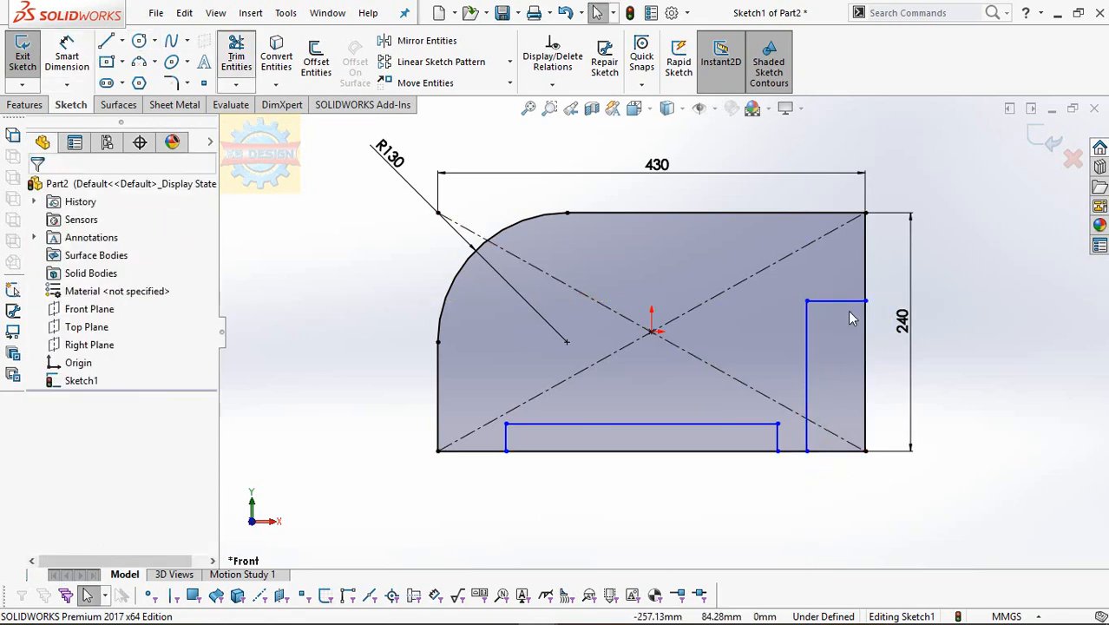
left_click_drag(870, 344, 860, 398)
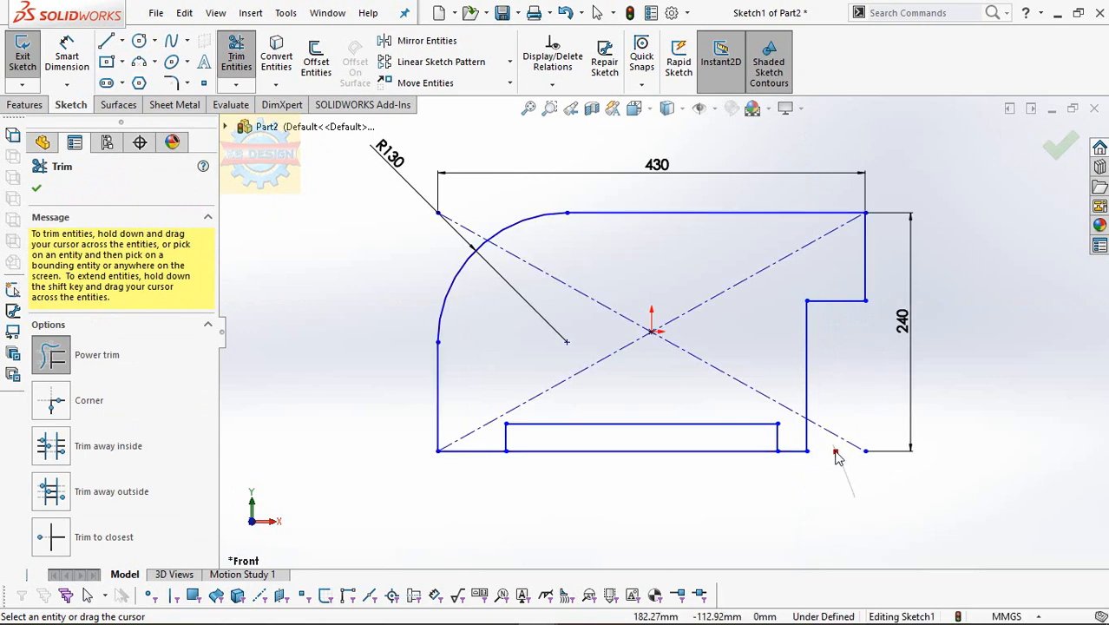
key("Escape")
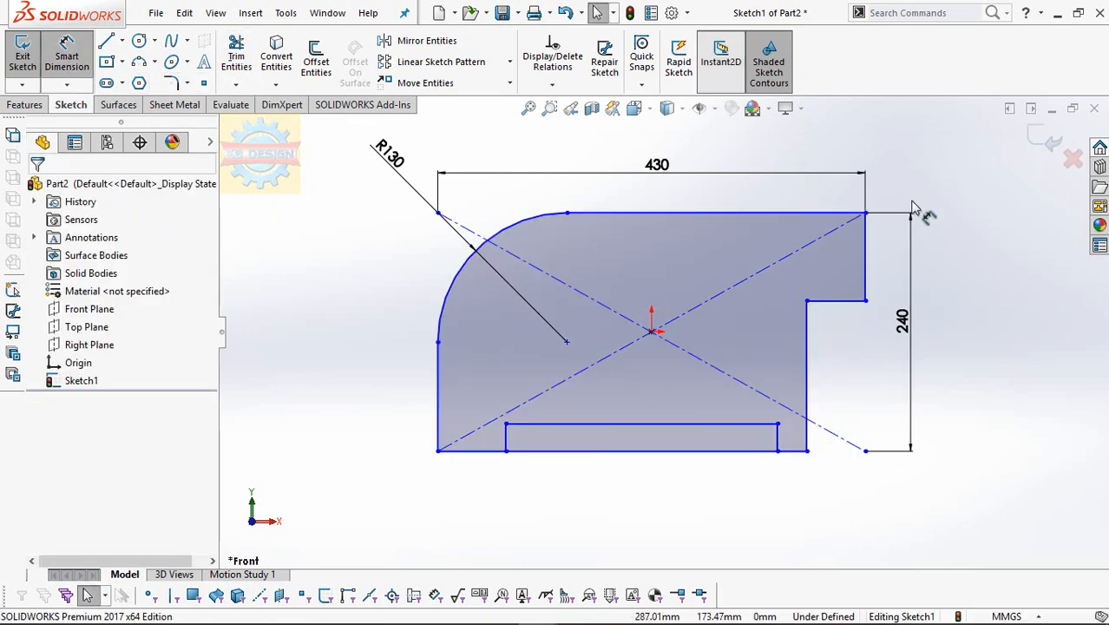
Dimension the remaining right vertical edge above the corner notch to 100 mm.
left_click(870, 245)
left_click(900, 246)
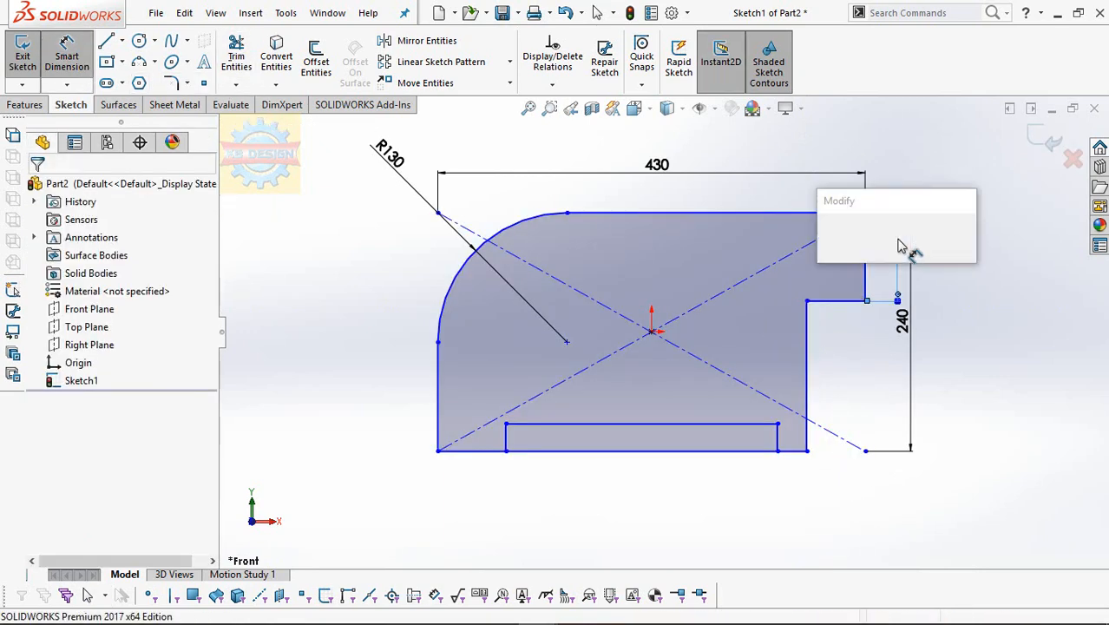
type("100")
key("Return")
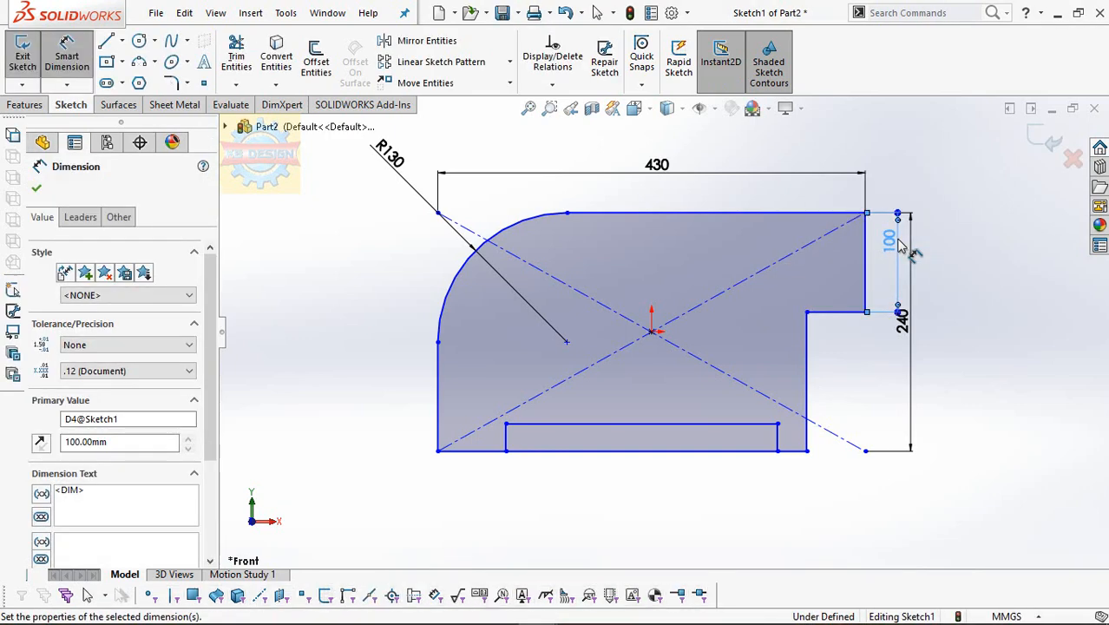
Round the inner corner of the lower-right notch with a 50 mm sketch fillet.
left_click(171, 82)
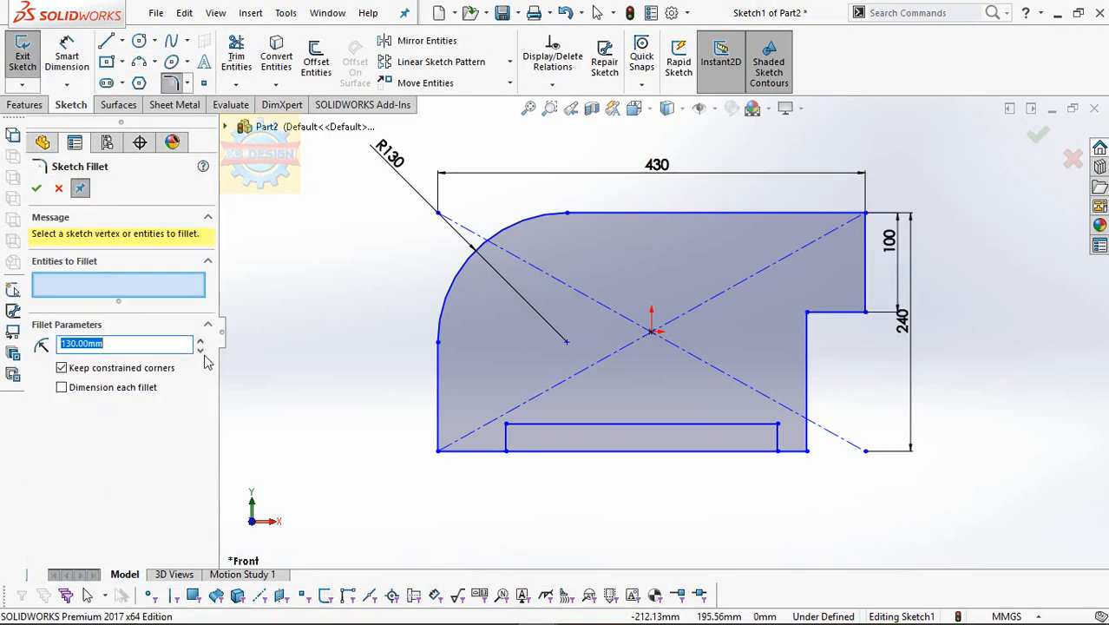
left_click(810, 318)
left_click(40, 189)
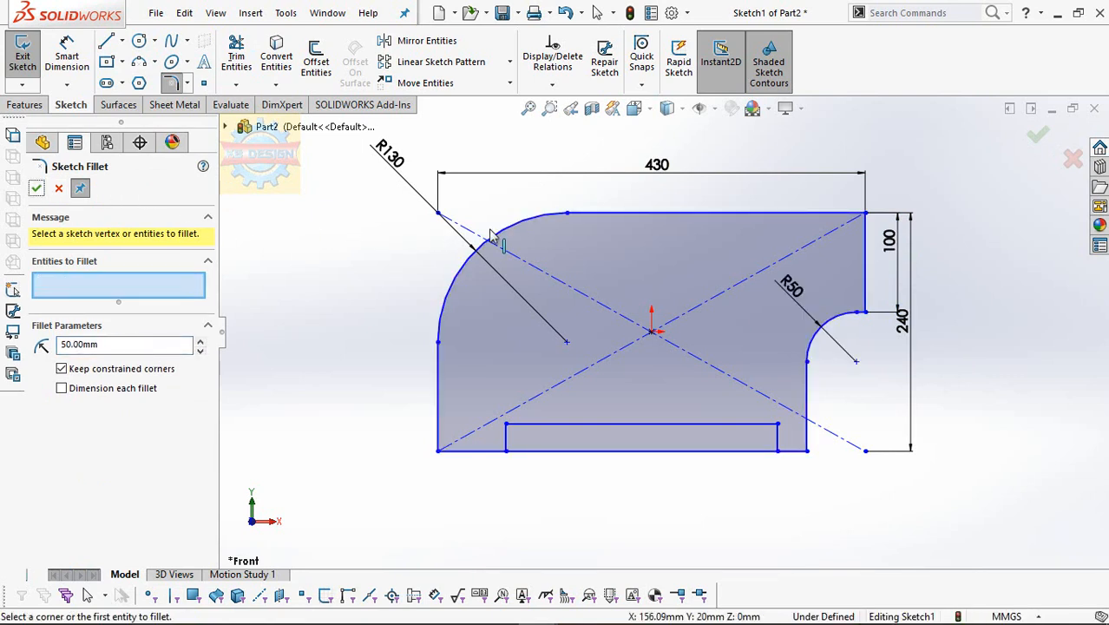
Dimension the horizontal width of the lower-right corner notch to 100 mm.
left_click(67, 56)
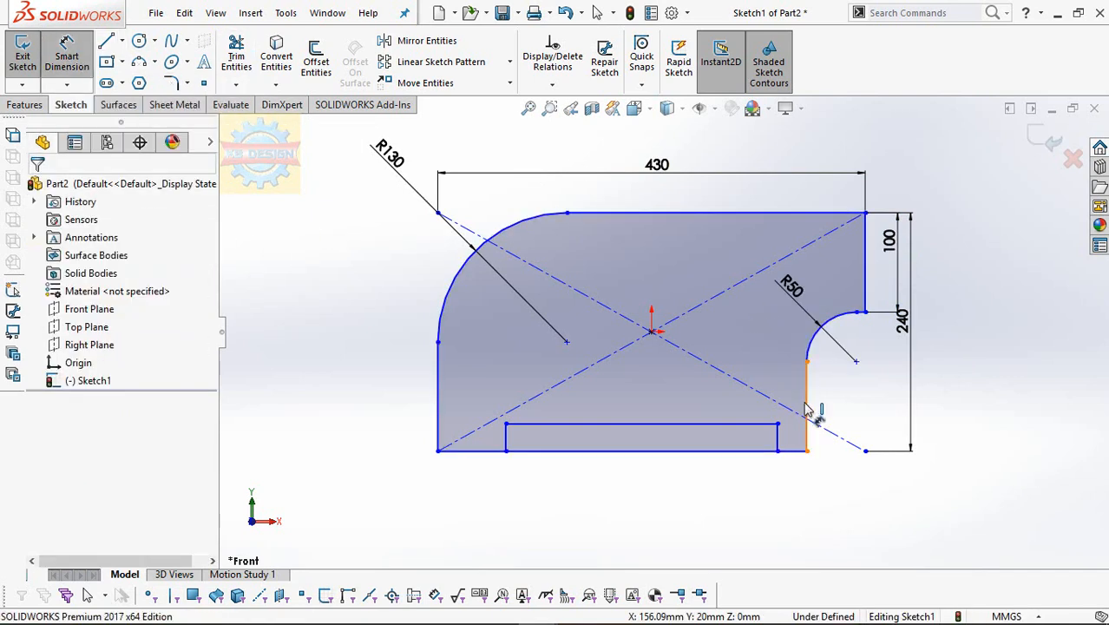
left_click(865, 313)
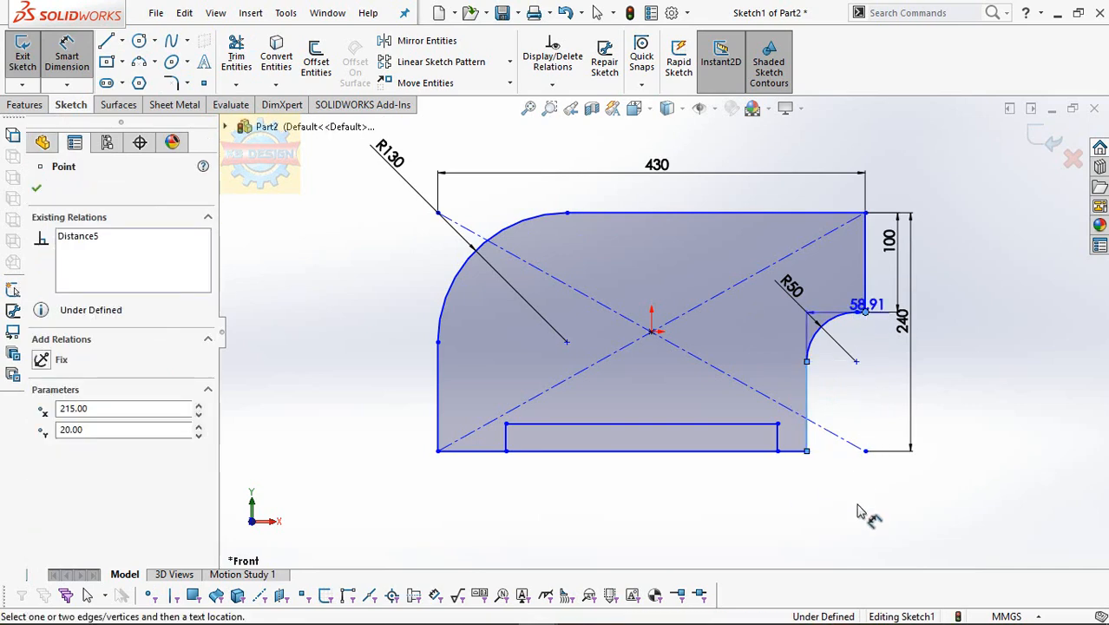
left_click(855, 510)
type("100")
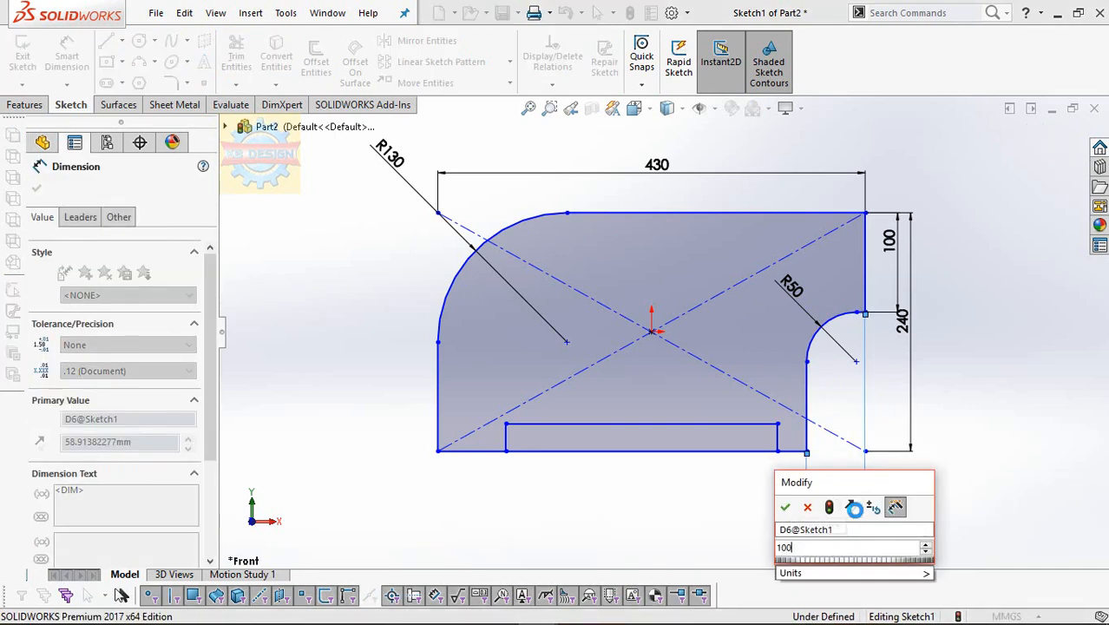
key("Return")
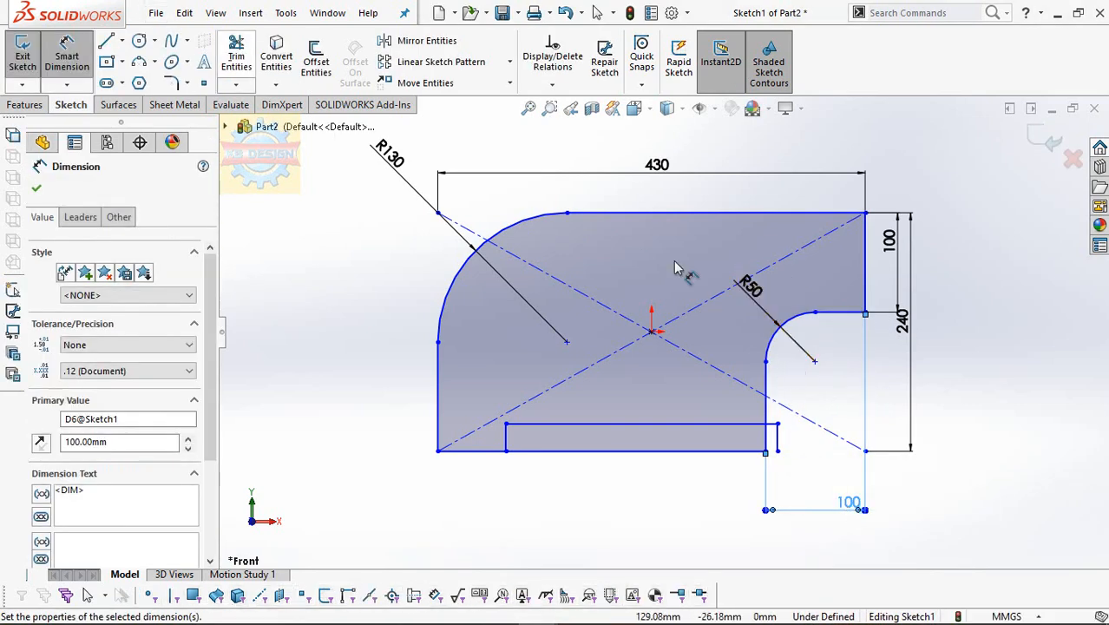
Trim the bottom notch's overlapping lines and redraw its top line about 206 mm long with a vertical right side down to the bottom edge.
left_click(226, 61)
scroll(781, 512, "down", 2)
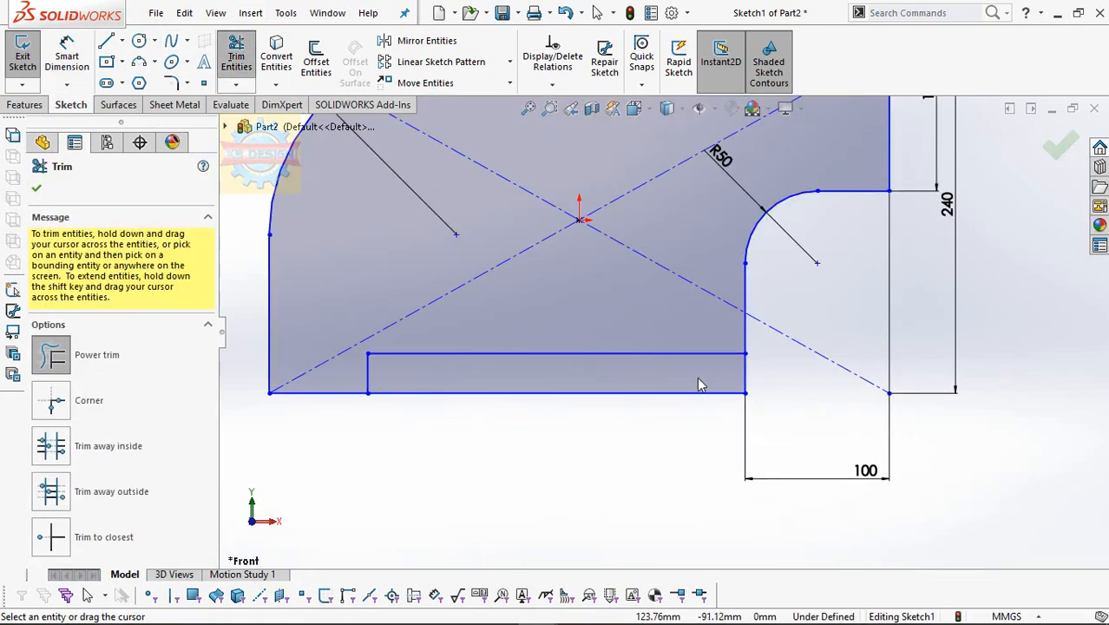
left_click(106, 41)
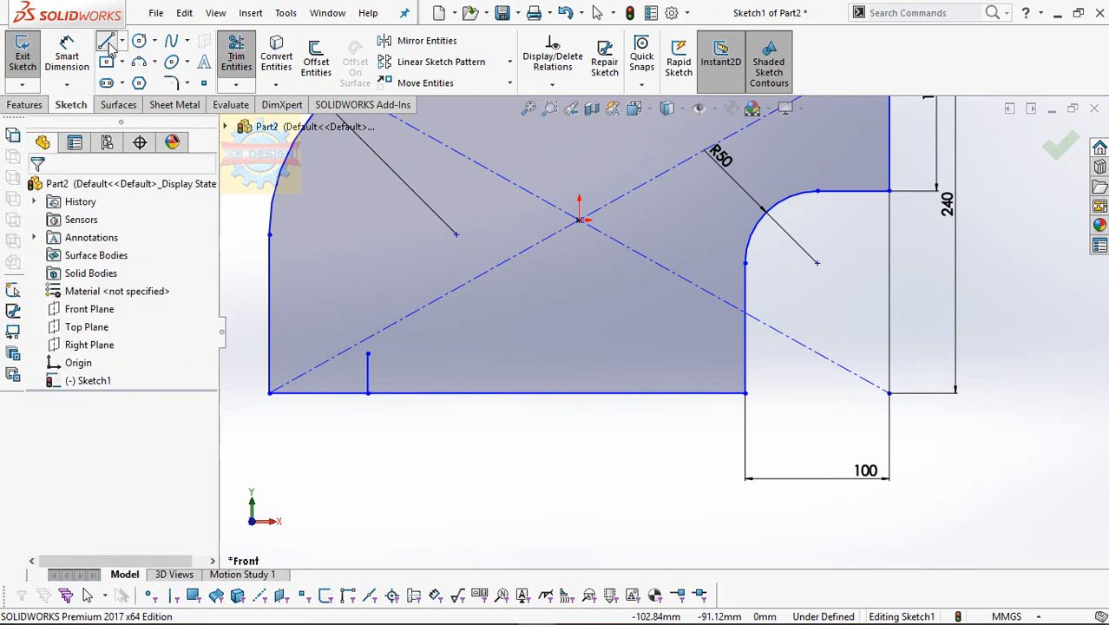
left_click(368, 354)
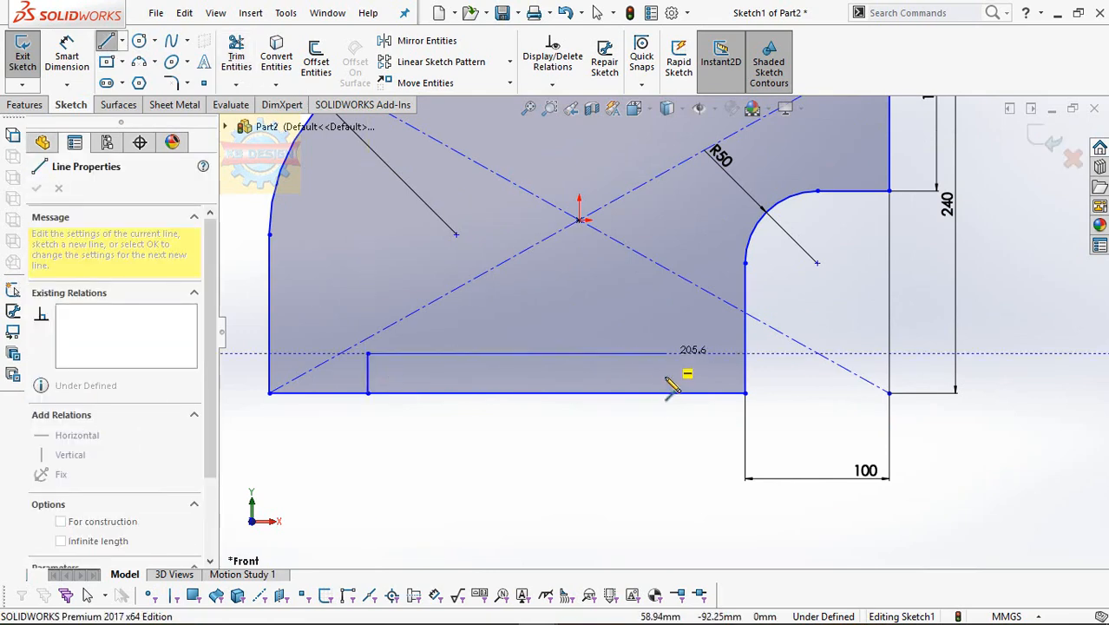
left_click(665, 354)
left_click(665, 393)
Trim away the bottom edge segment between the notch's two vertical sides.
left_click(236, 59)
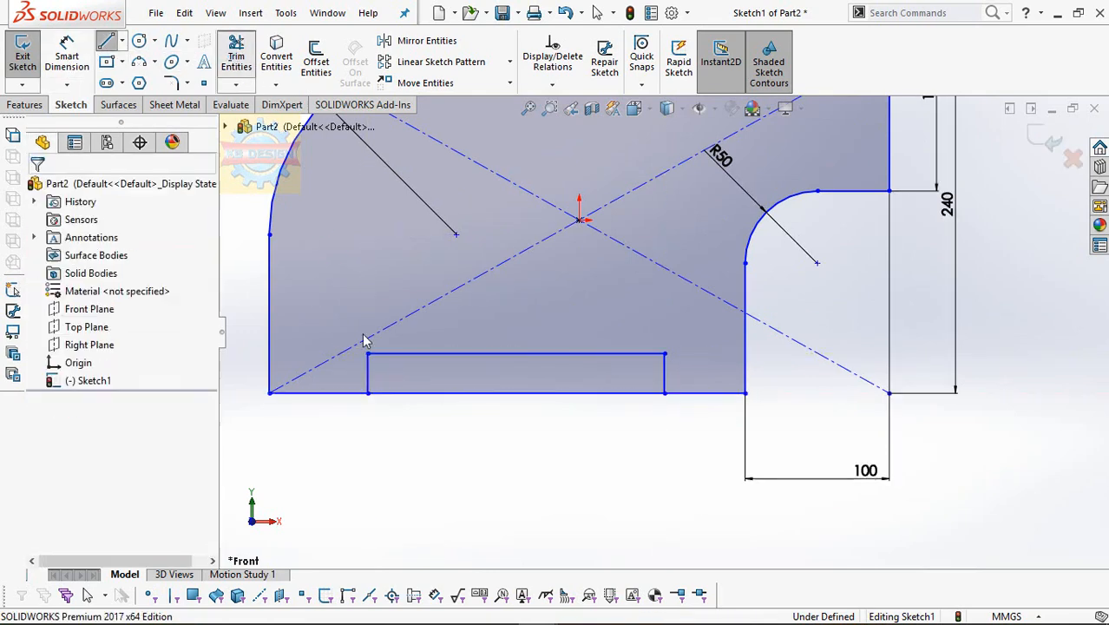
left_click_drag(421, 384, 425, 403)
key("Escape")
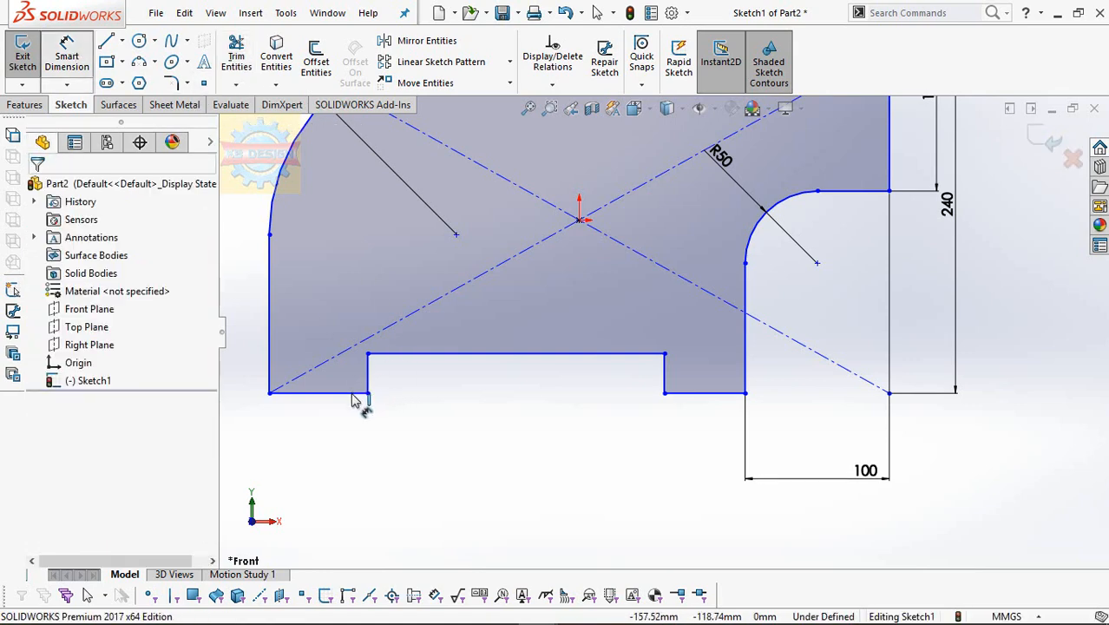
Dimension the bottom edge segment left of the notch to 30 mm.
key("d")
left_click(343, 425)
left_click(338, 430)
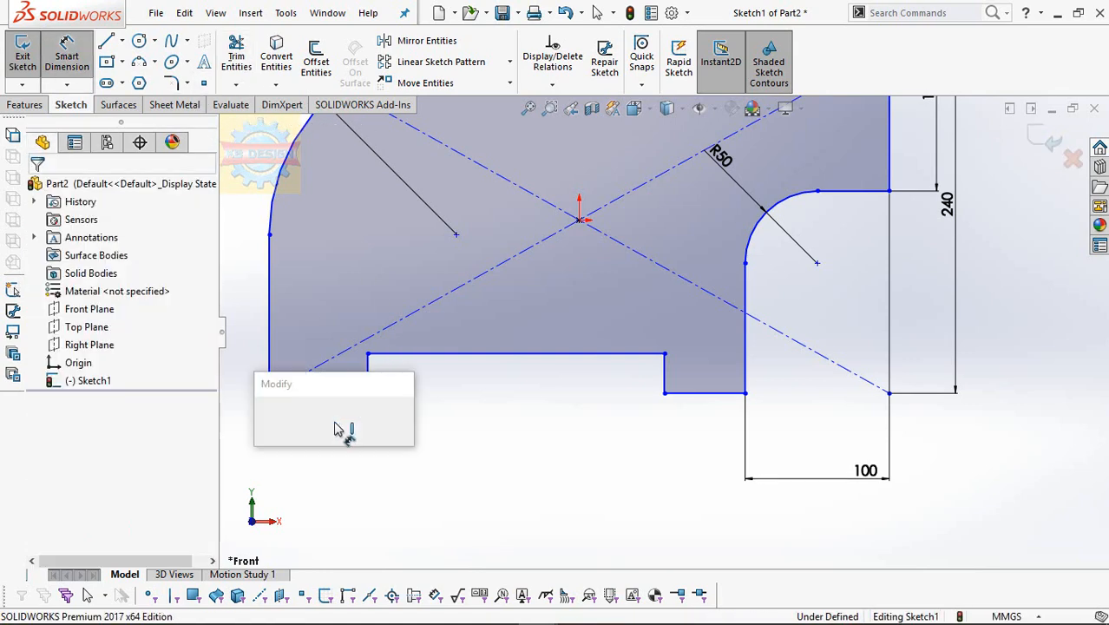
type("30")
key("Return")
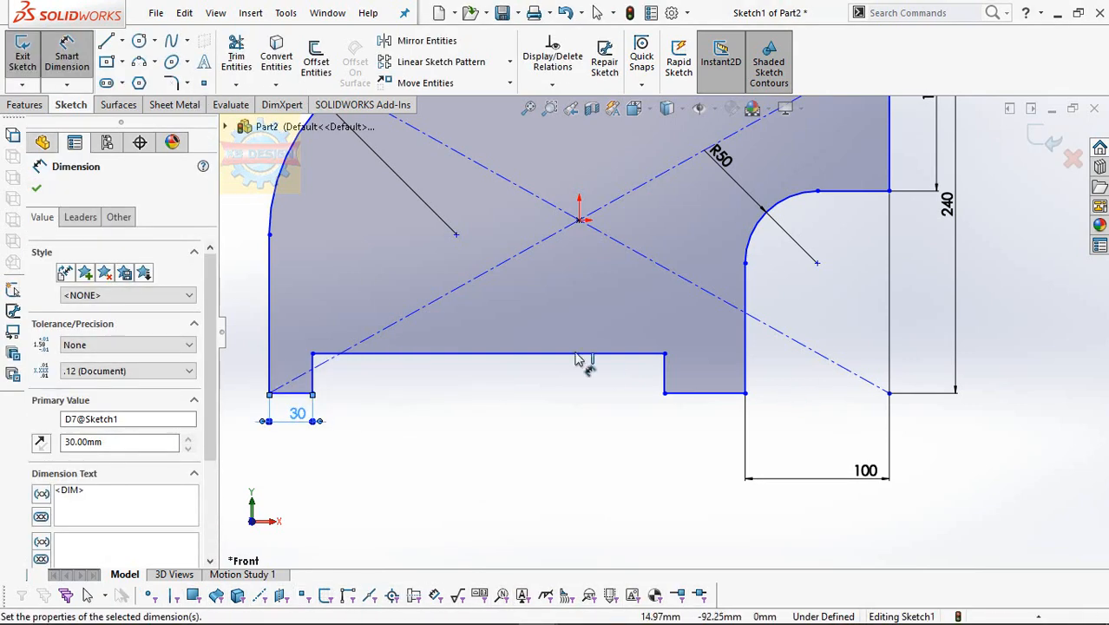
Dimension the width of the bottom notch's top line to 270 mm.
left_click(557, 355)
left_click(552, 428)
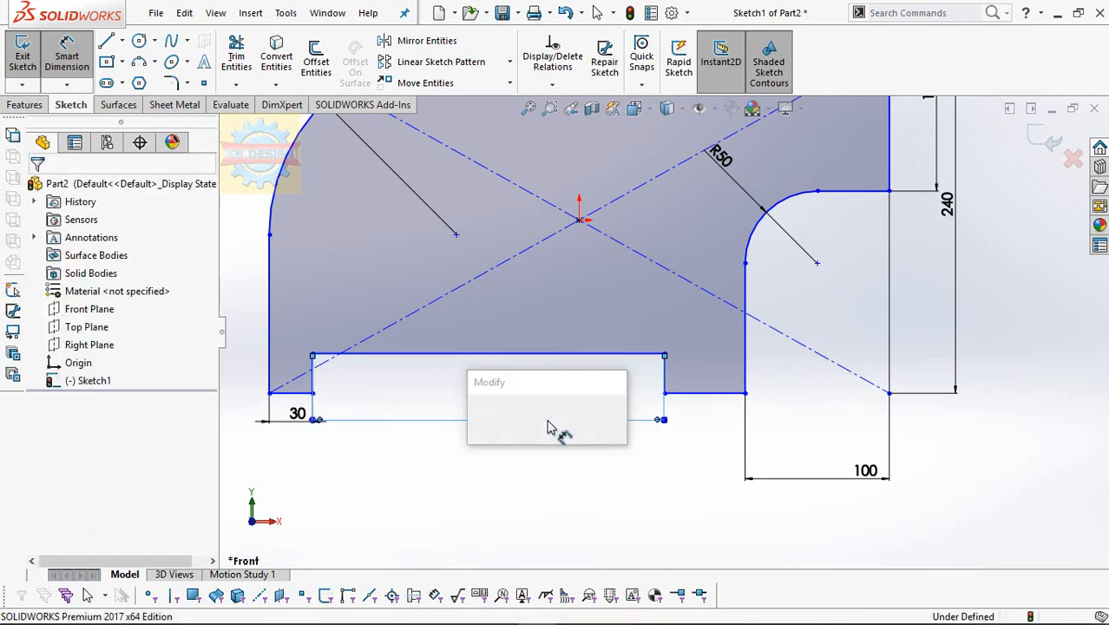
type("270")
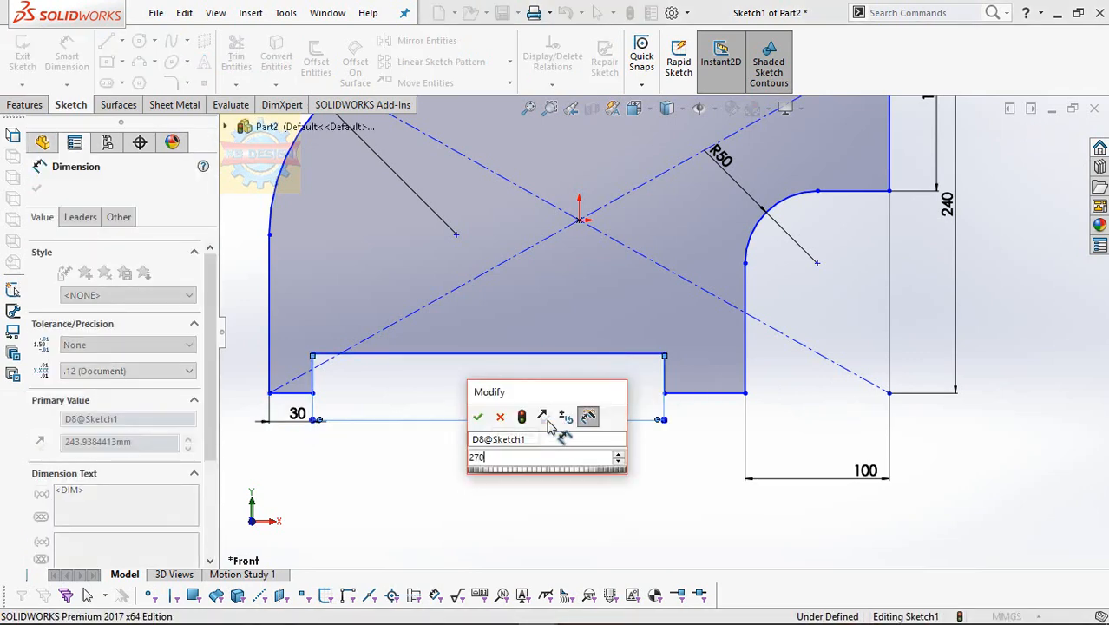
key("Return")
key("f")
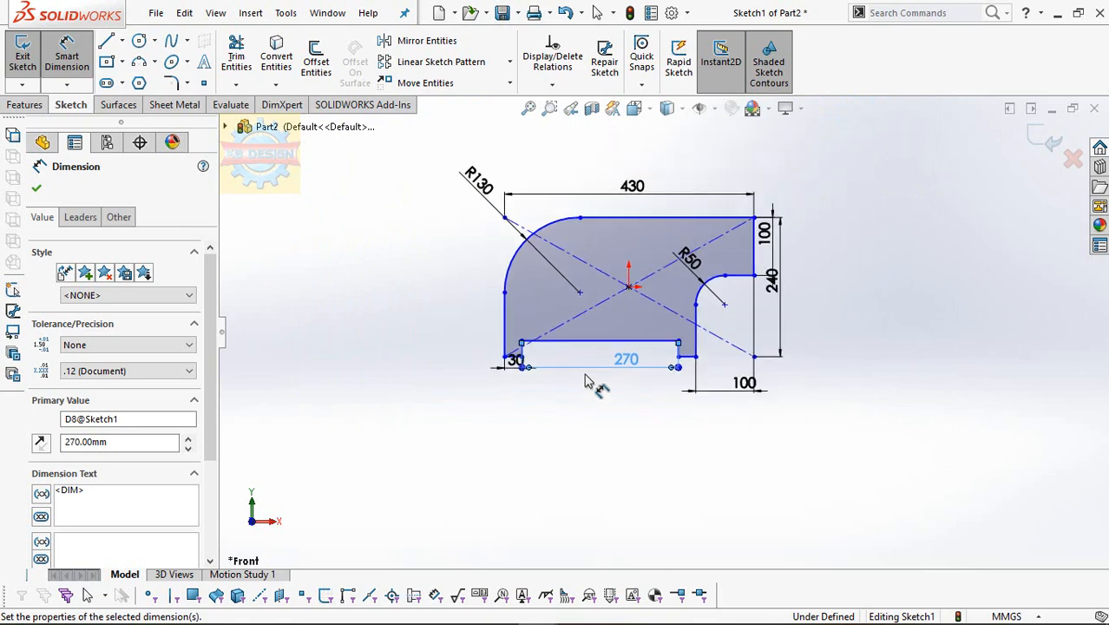
Dimension the bottom notch's depth to 20 mm between its top line and the profile's bottom edge.
scroll(673, 358, "down", 3)
left_click(421, 328)
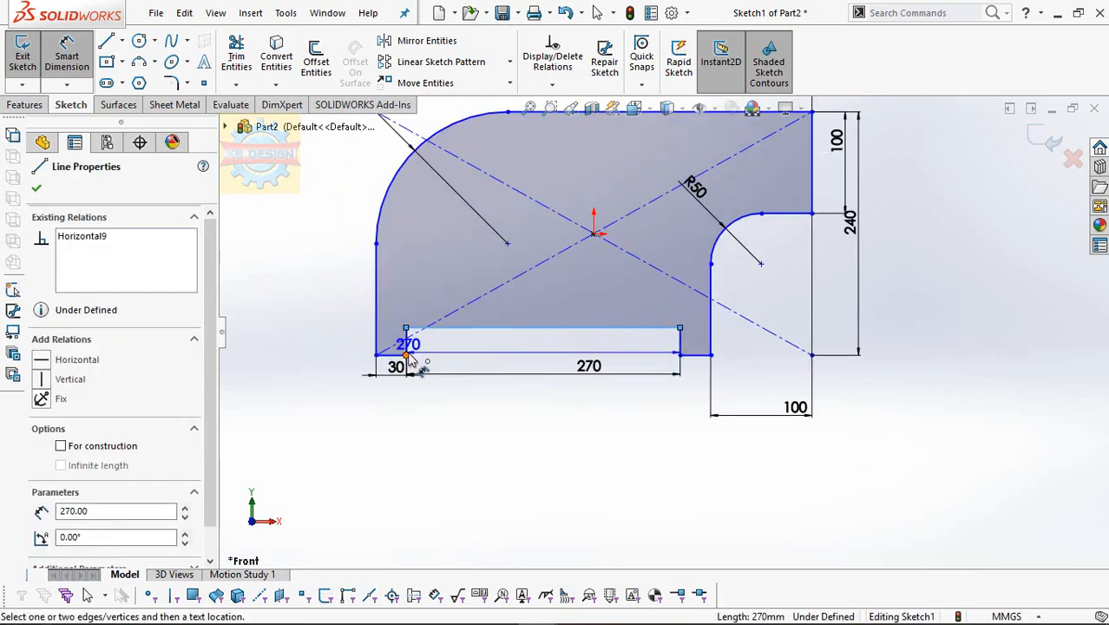
left_click(405, 355)
left_click(478, 345)
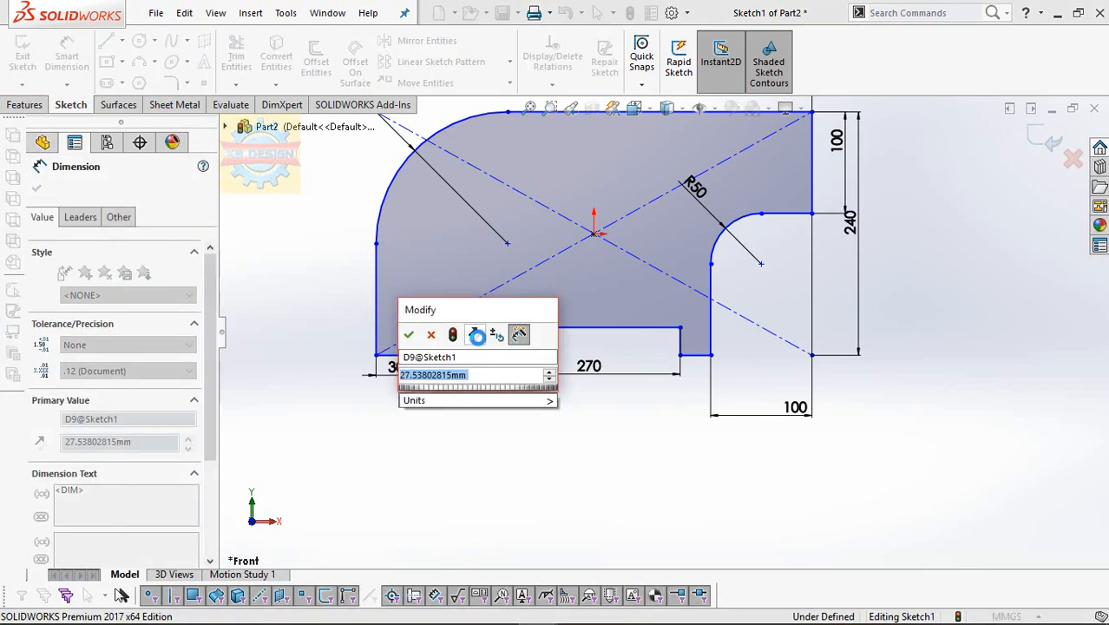
type("20")
key("Return")
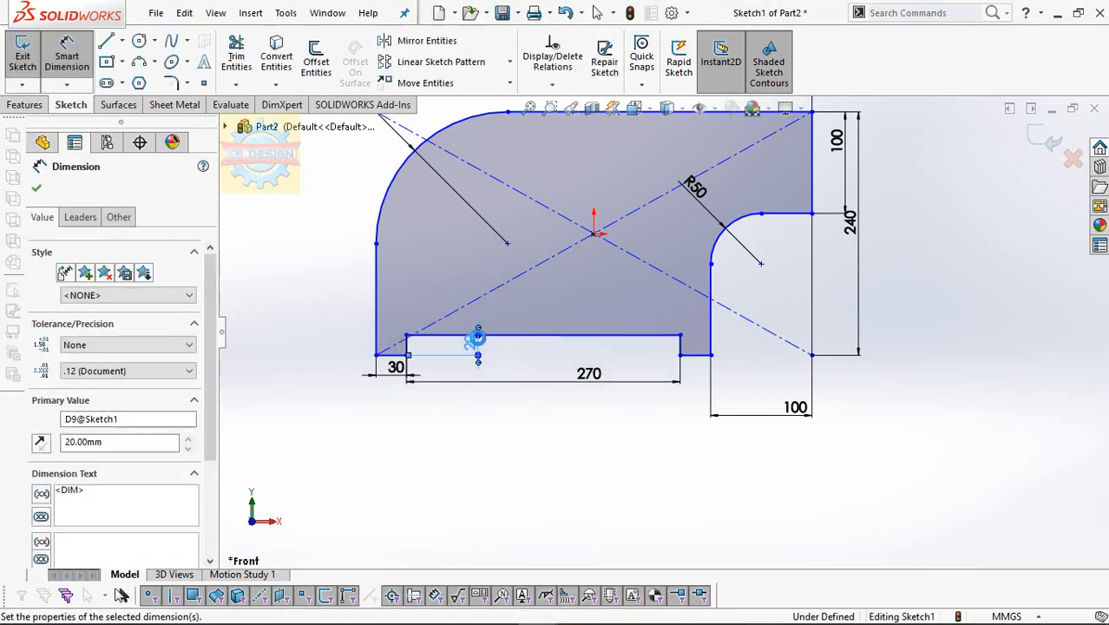
Extrude the profile 270 mm as a boss with the Mid Plane end condition.
scroll(557, 361, "up", 2)
left_click(26, 104)
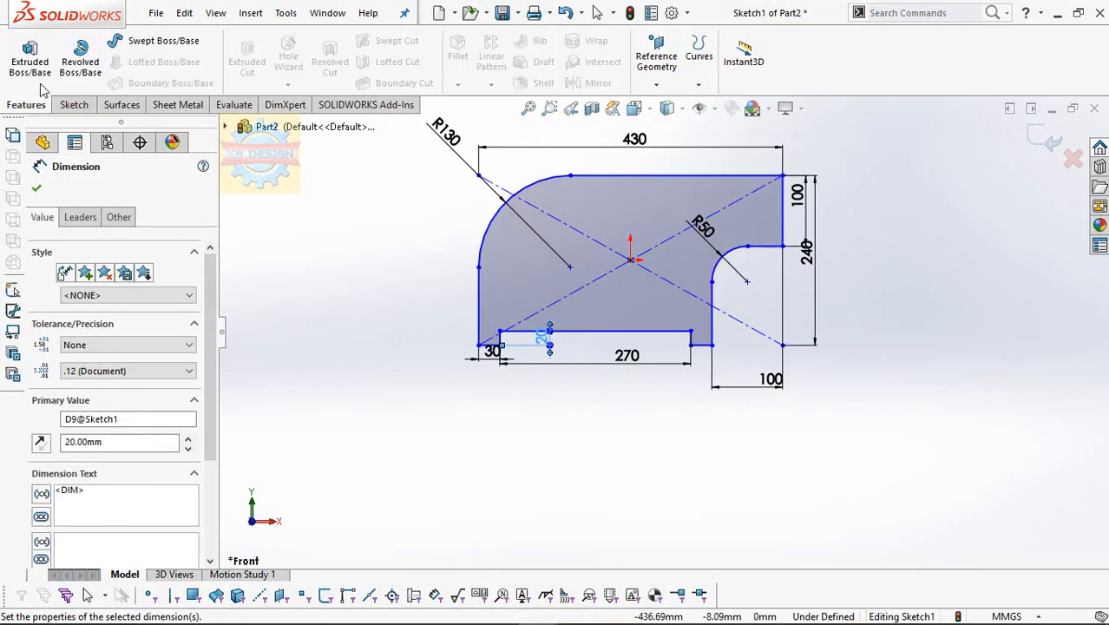
left_click(30, 57)
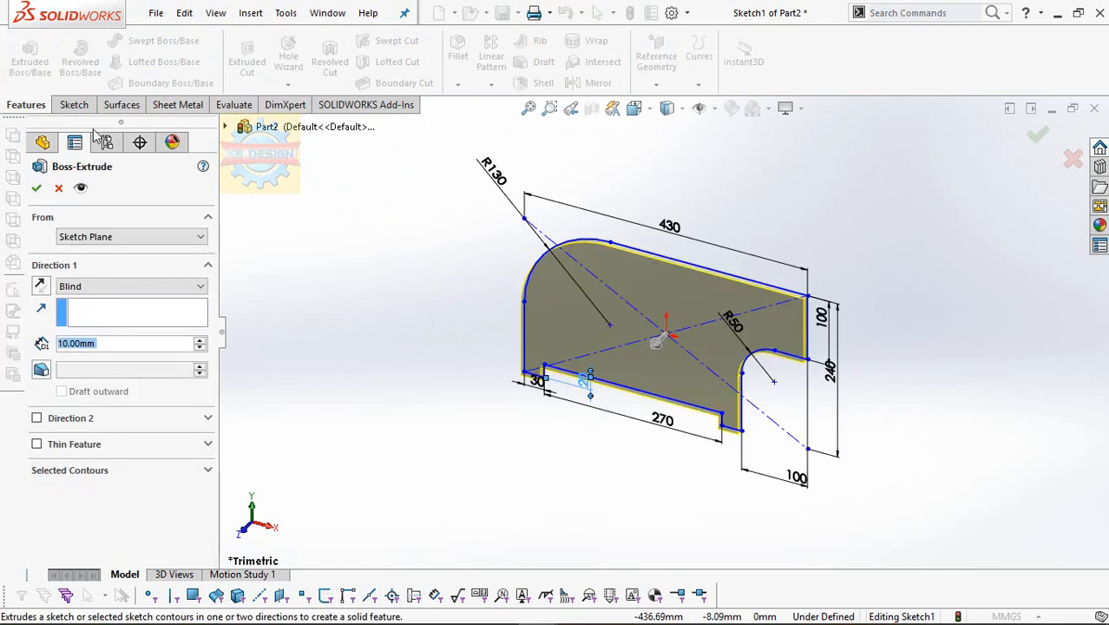
left_click(41, 286)
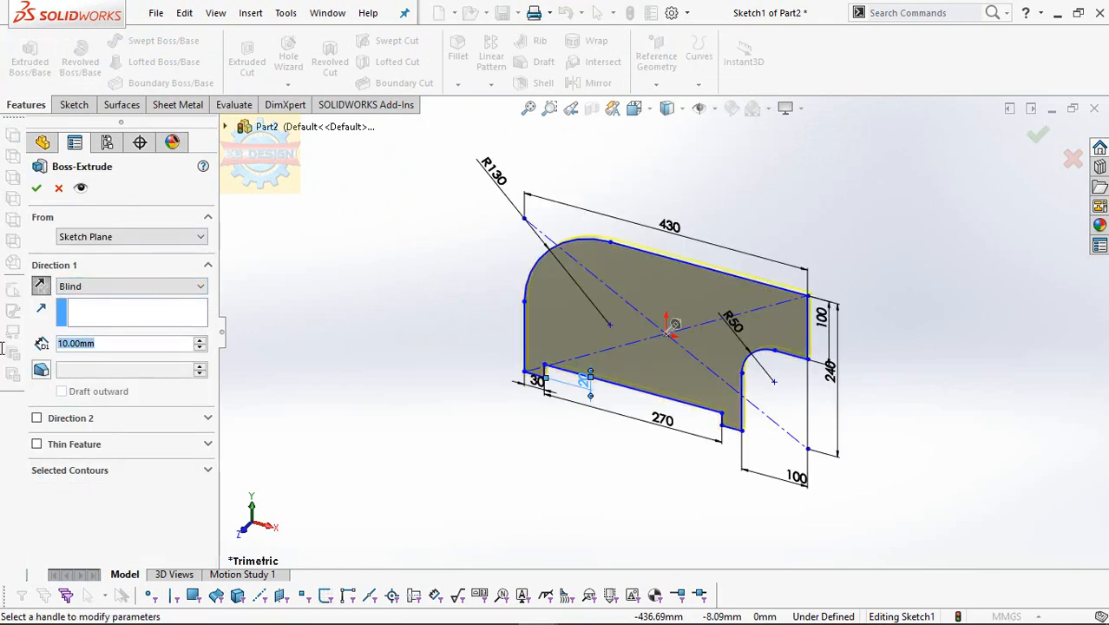
type("270")
key("Return")
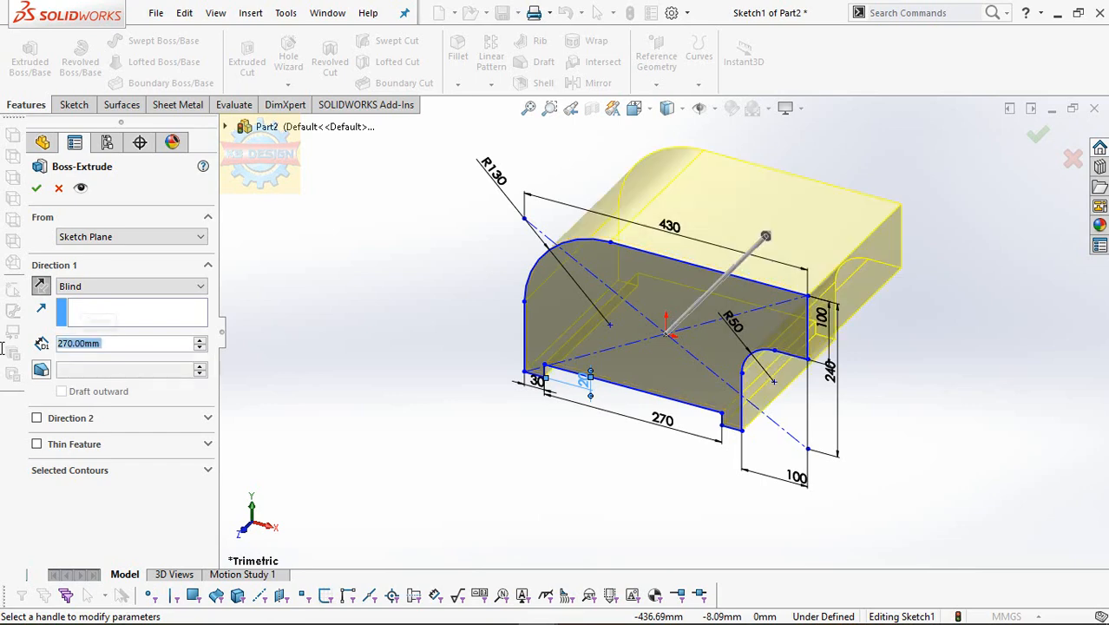
left_click(130, 286)
left_click(96, 347)
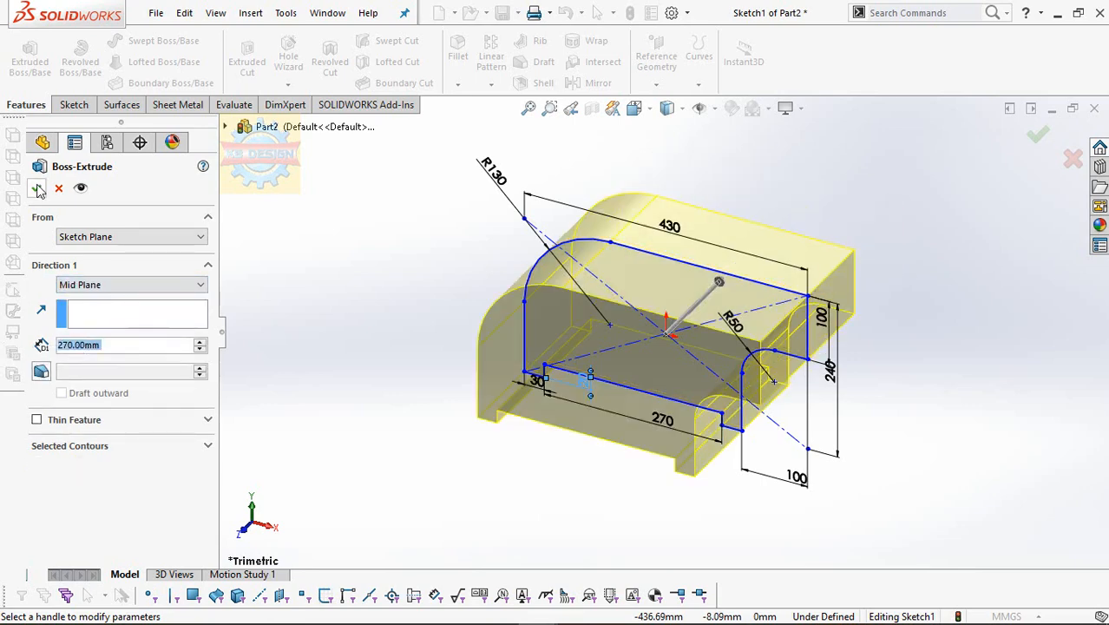
left_click(35, 188)
Start a sketch on the body's rear profile face and draw a center rectangle about 225 x 90 mm above the notch.
middle_click_drag(905, 264, 707, 364)
left_click(708, 364)
left_click(850, 319)
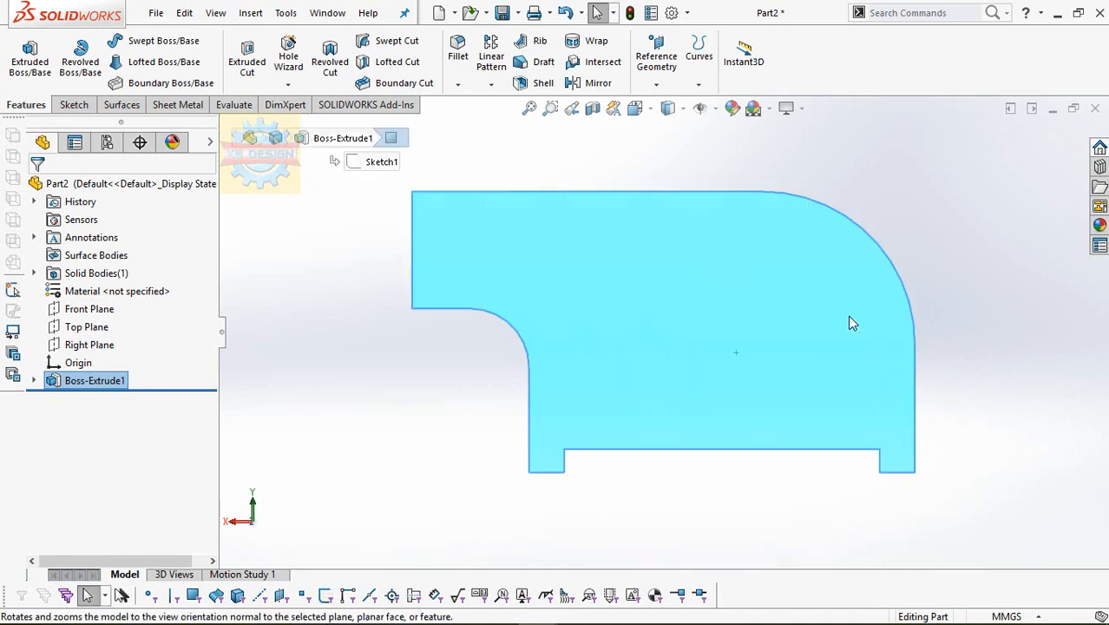
left_click(74, 104)
left_click(22, 57)
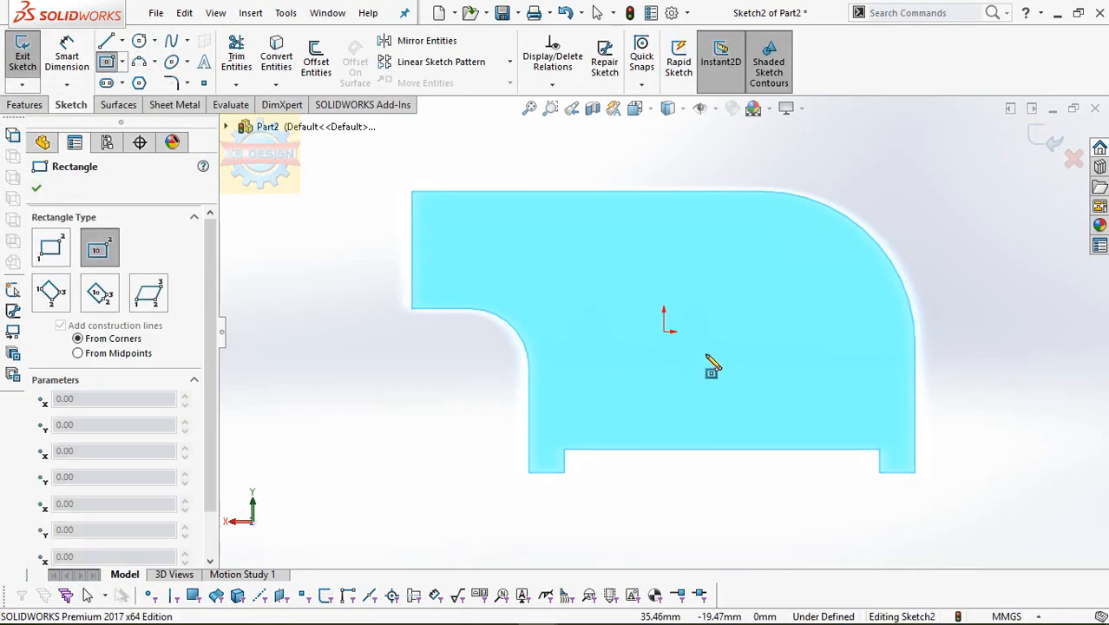
left_click(705, 354)
left_click(836, 301)
Dimension the rectangle to 280 mm wide and 110 mm high.
left_click(66, 57)
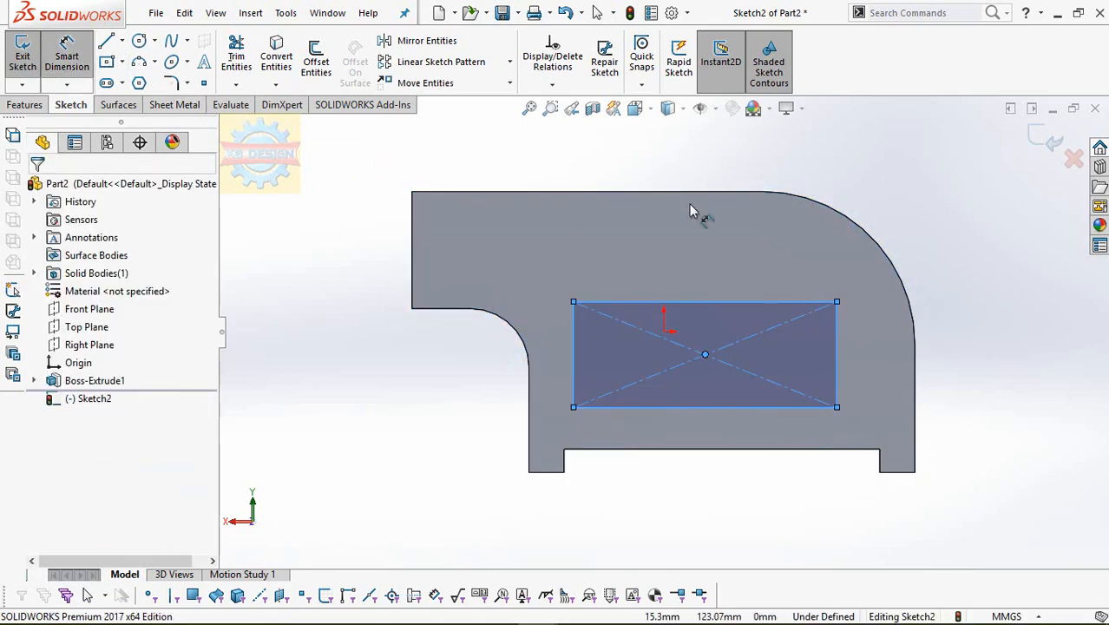
left_click(686, 304)
left_click(687, 266)
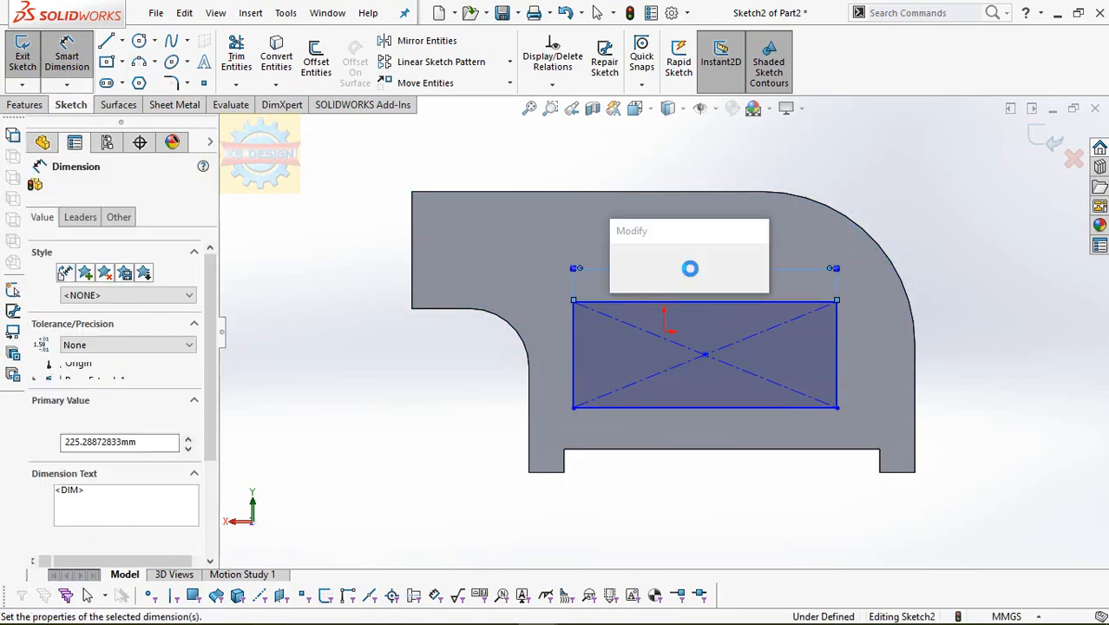
type("280")
key("Return")
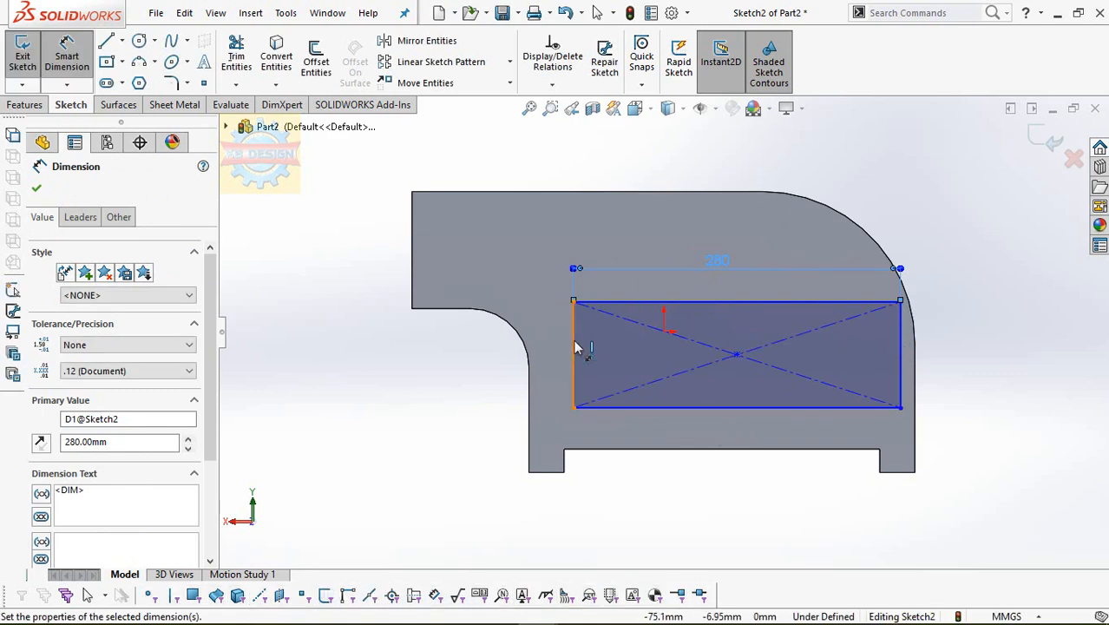
left_click(471, 342)
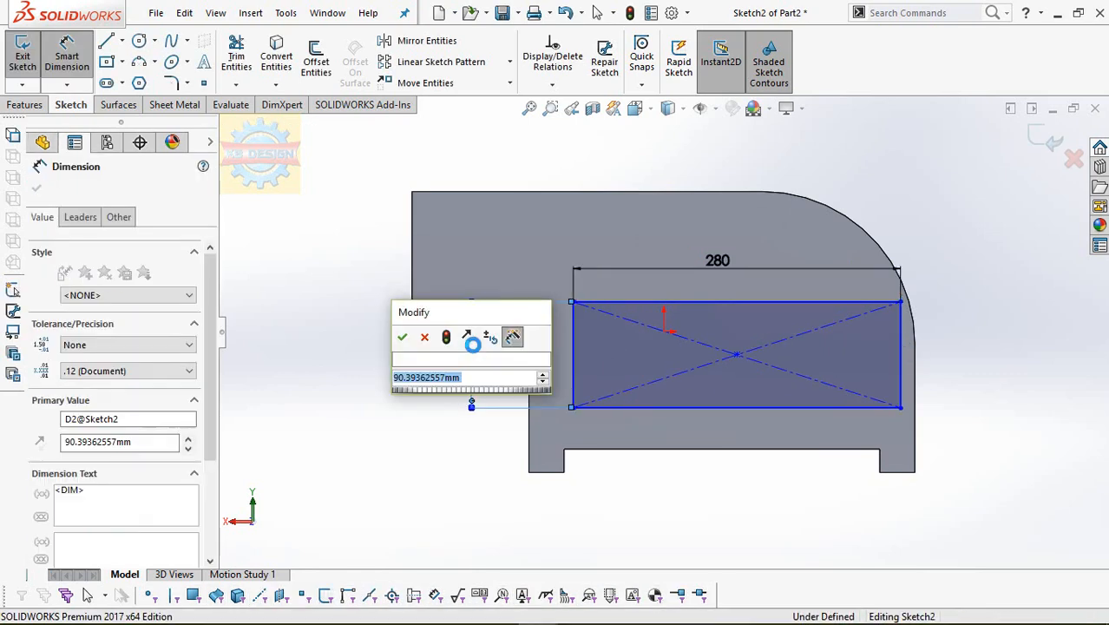
type("110")
key("Return")
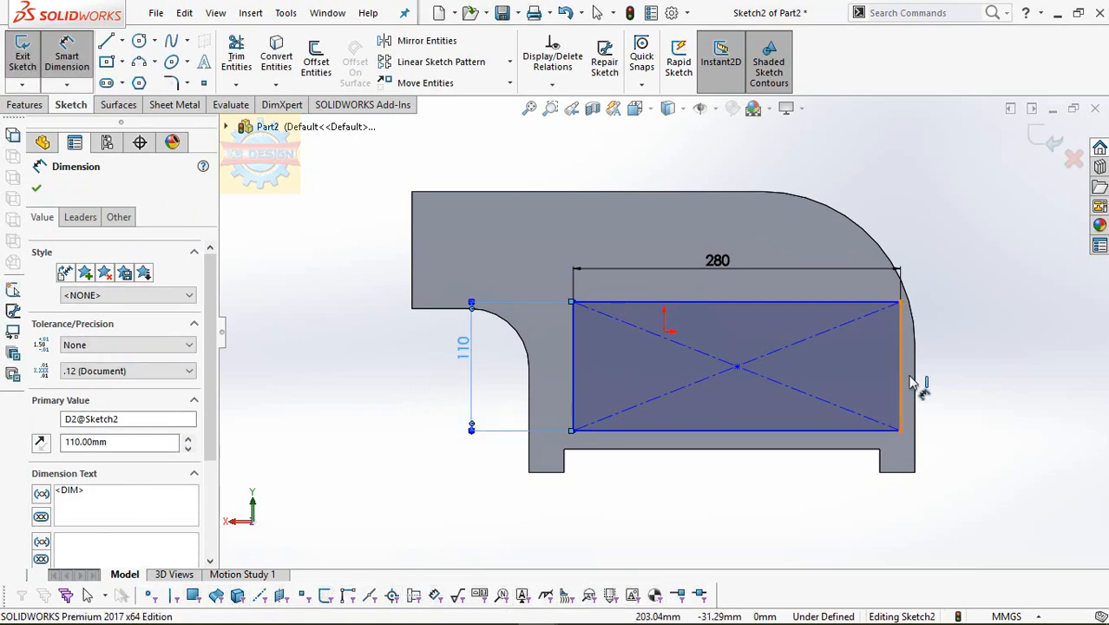
Position the rectangle 25 mm from the vertical outer edge below the large arc and 20 mm above the notch's top edge.
left_click(918, 388)
left_click(952, 293)
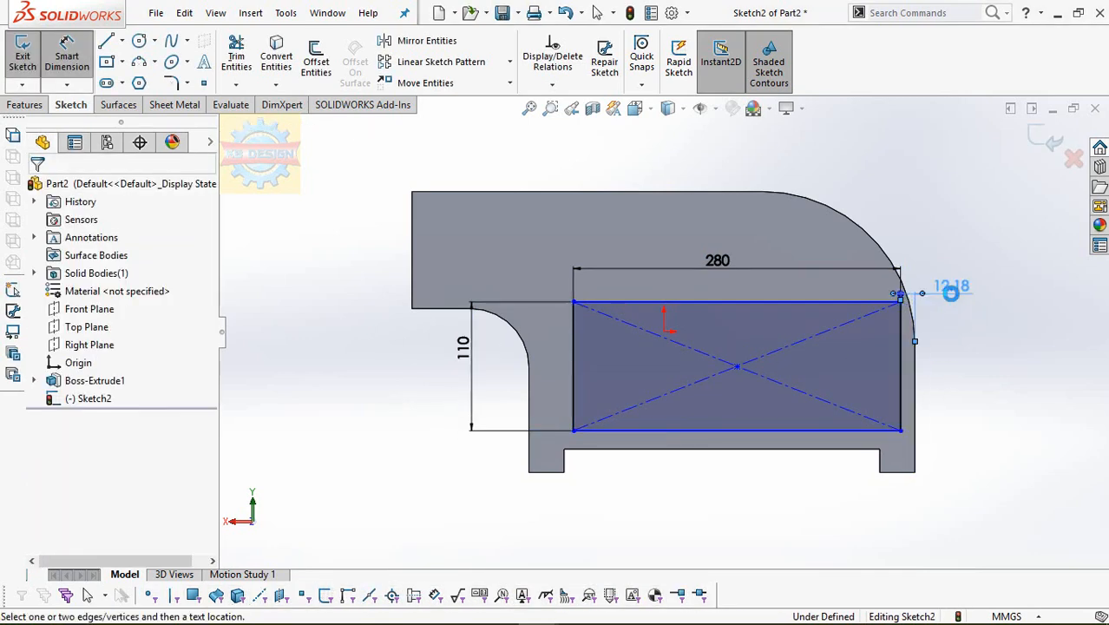
type("25")
key("Return")
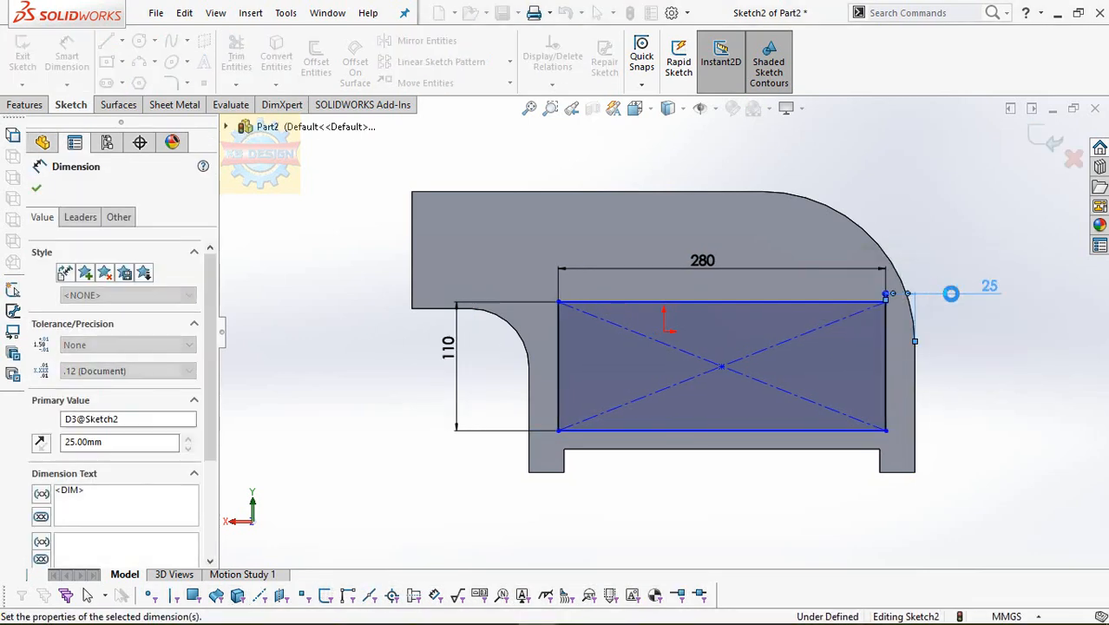
left_click(679, 431)
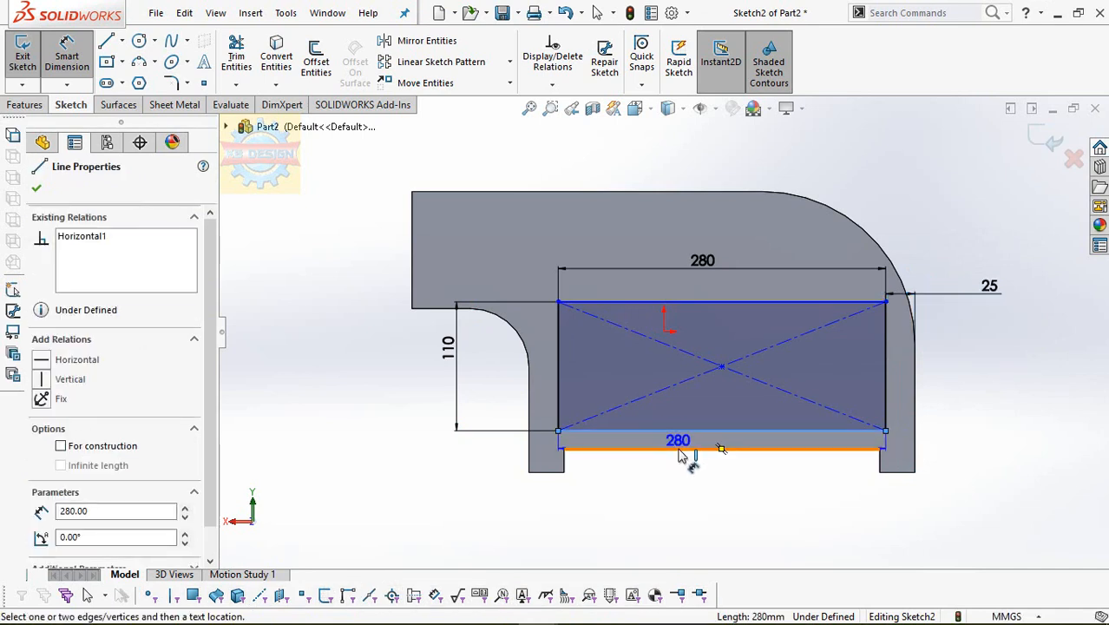
left_click(679, 449)
left_click(447, 441)
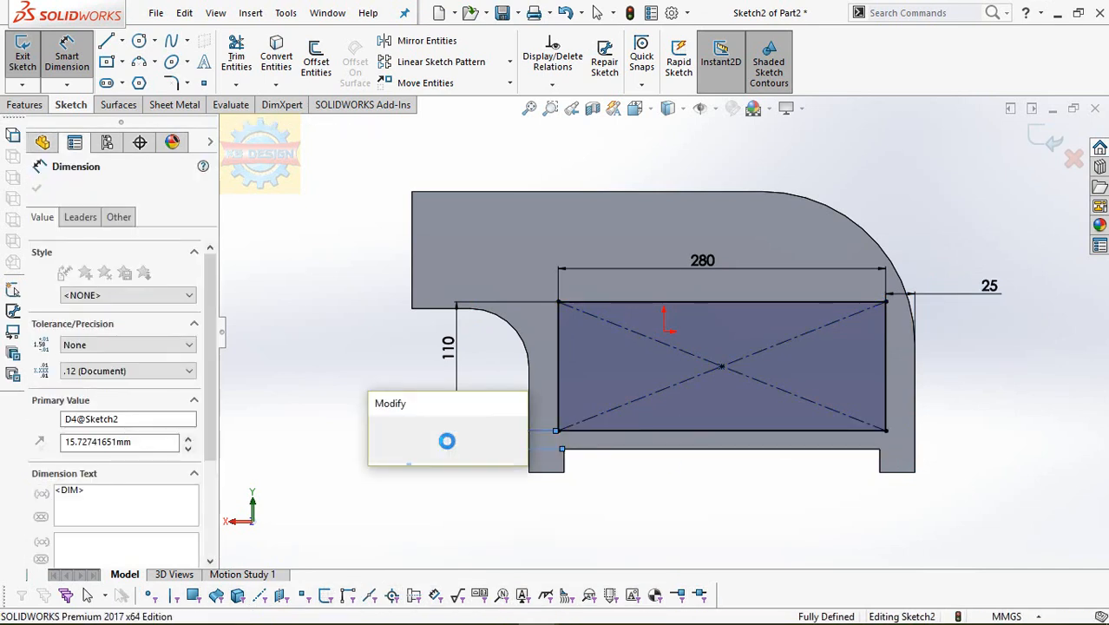
type("20")
key("Return")
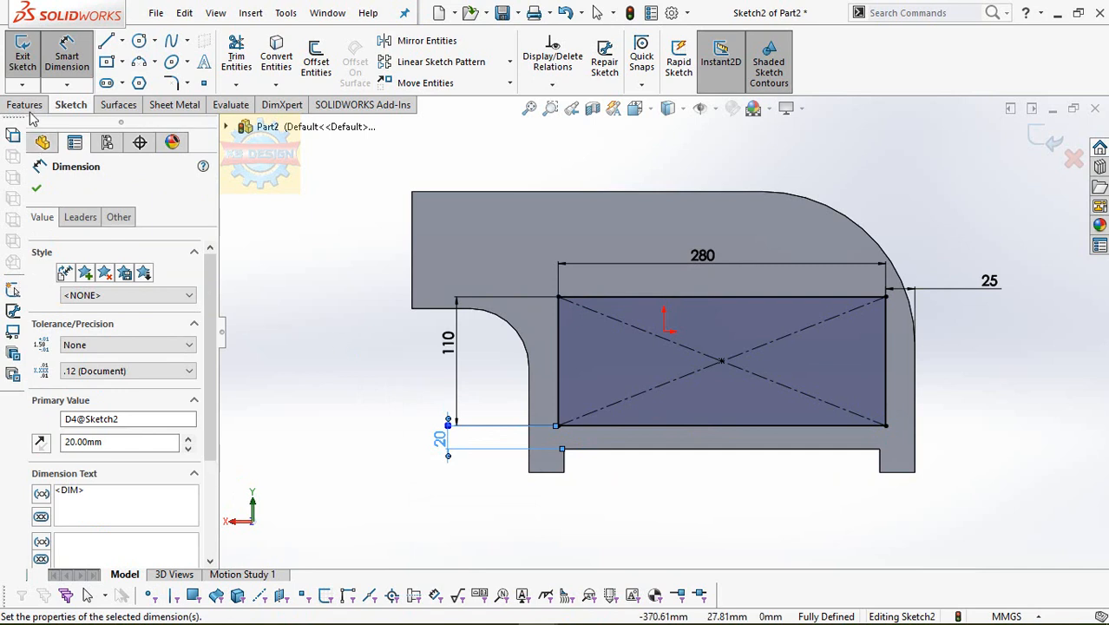
Cut-extrude the rectangle into the body to a blind depth of 200 mm.
left_click(25, 105)
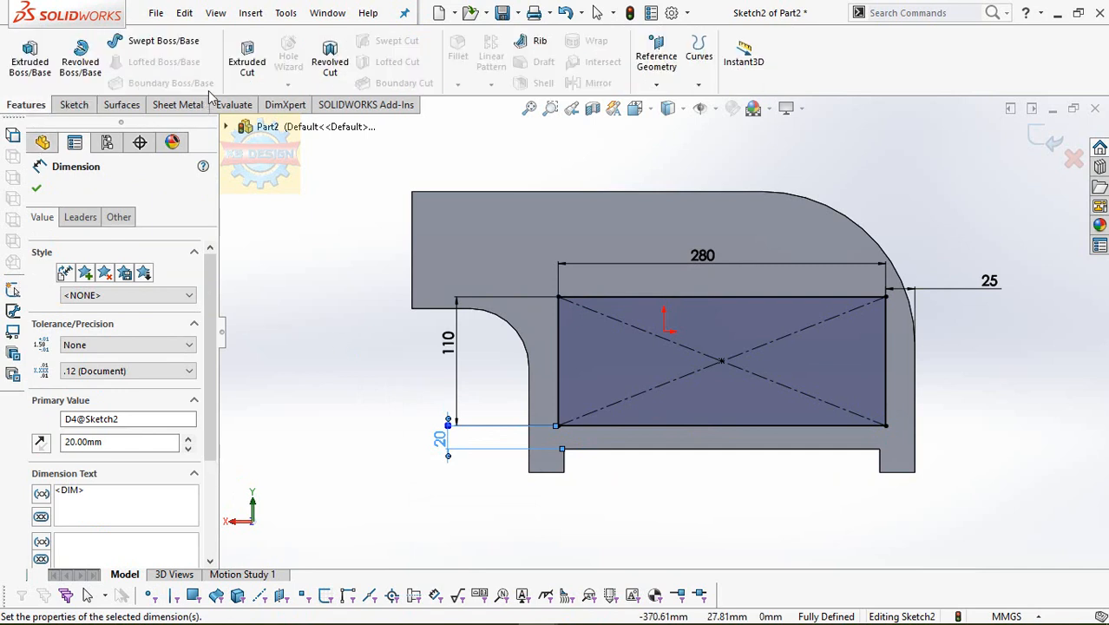
left_click(247, 63)
type("200")
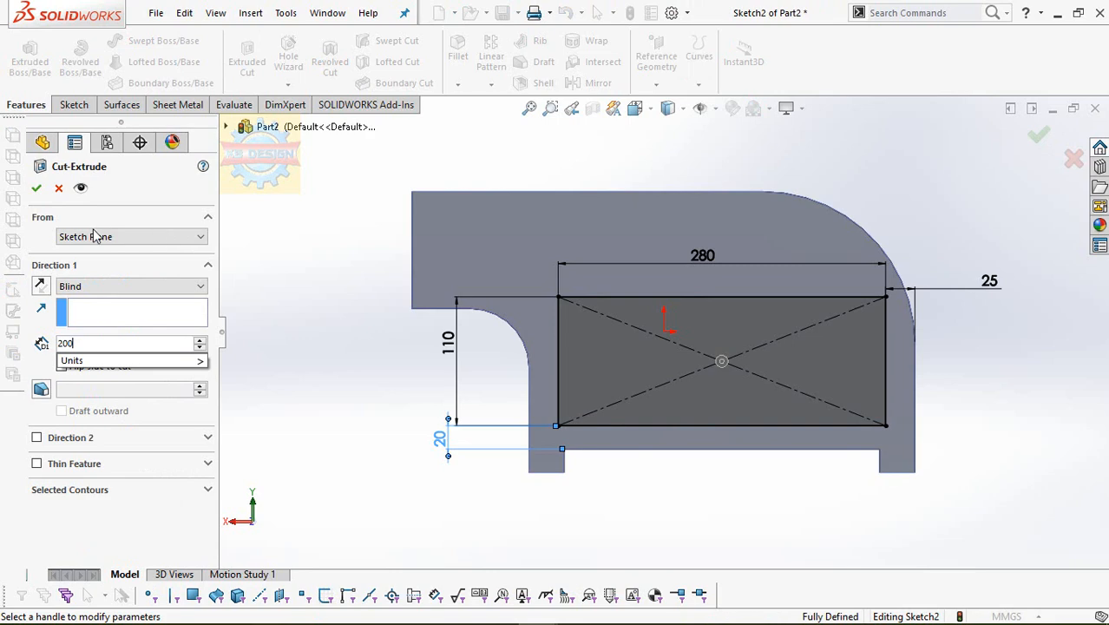
key("Return")
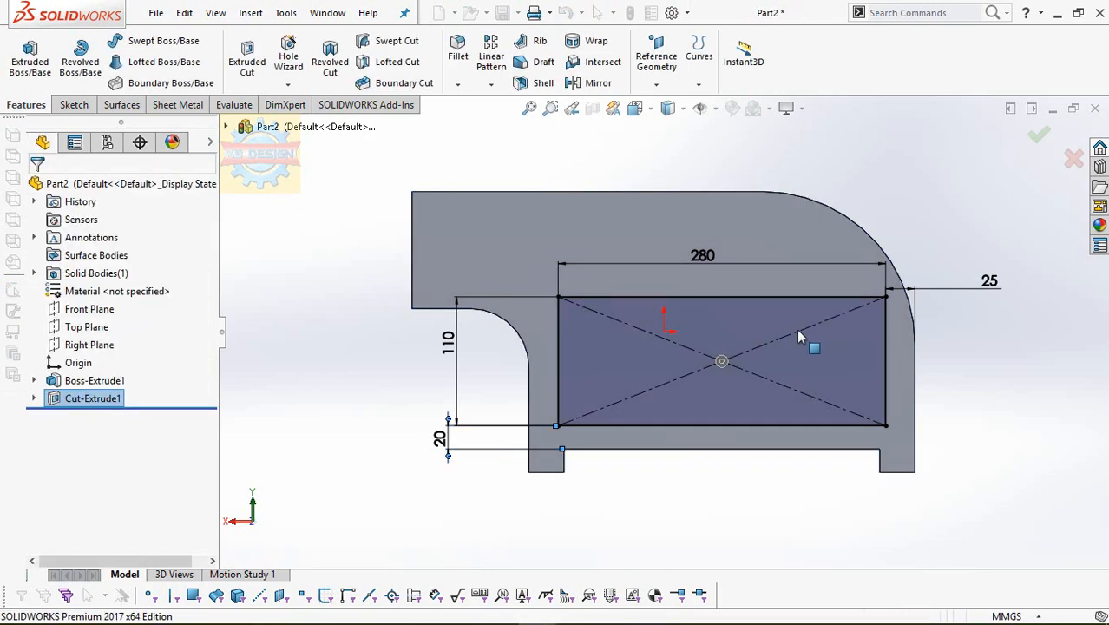
Fillet the pocket's four inner corner edges and its floor face with a 20 mm radius.
left_click(458, 51)
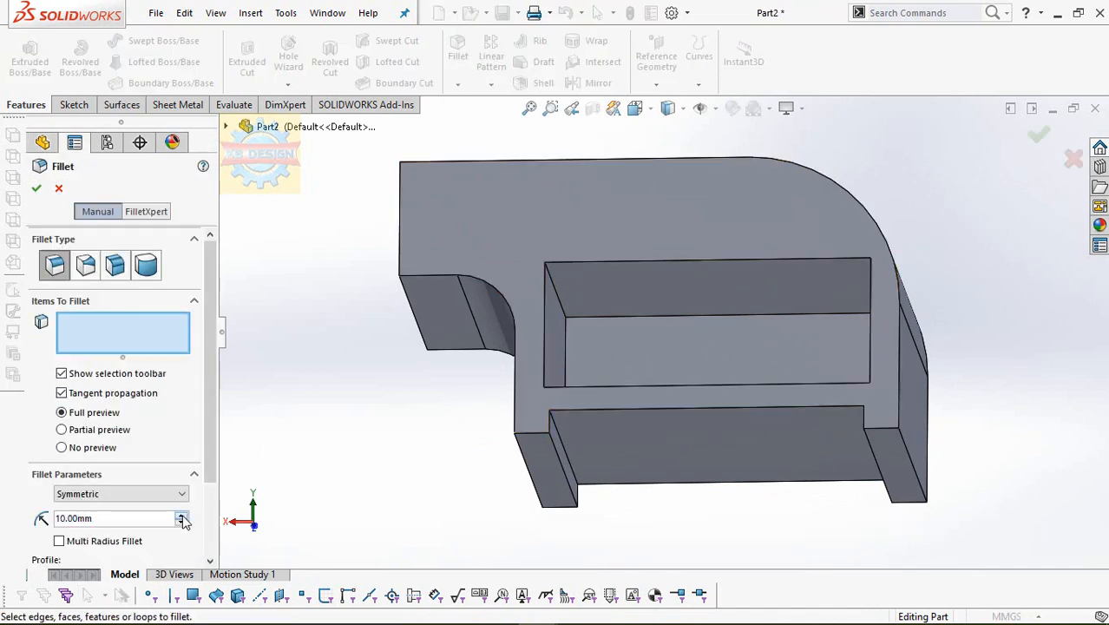
left_click(570, 312)
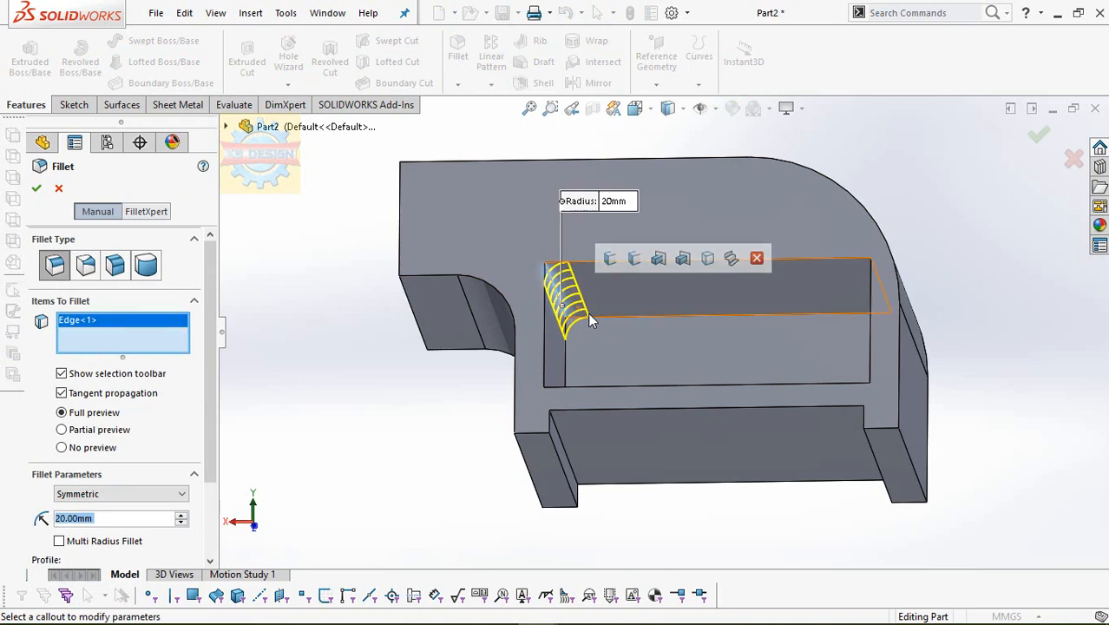
left_click(639, 336)
middle_click_drag(640, 336, 769, 345)
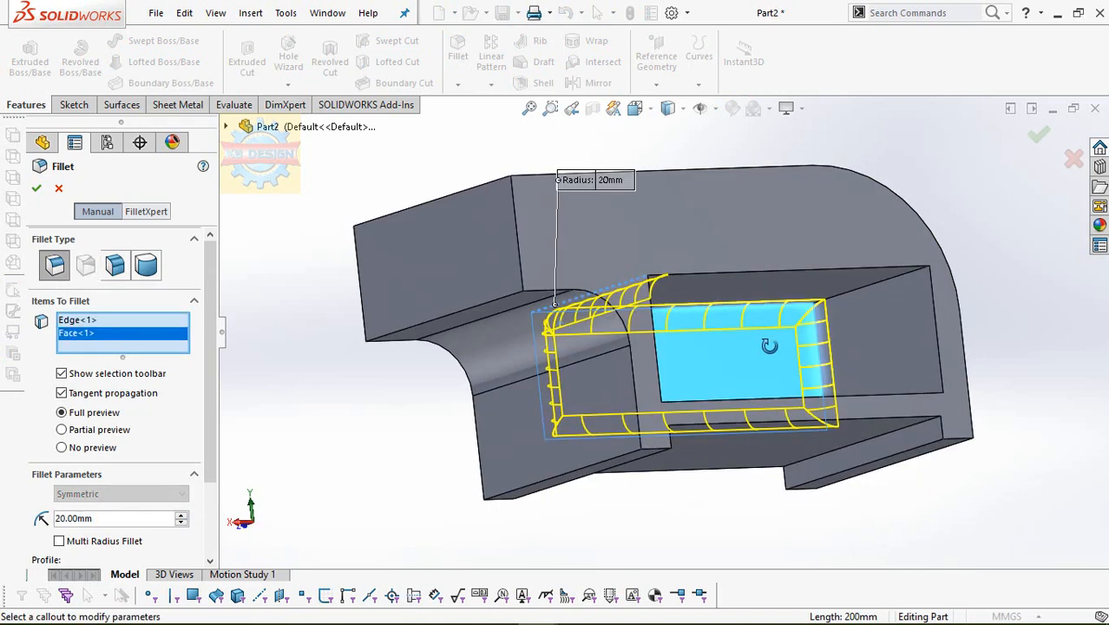
left_click(890, 278)
middle_click_drag(890, 278, 885, 373)
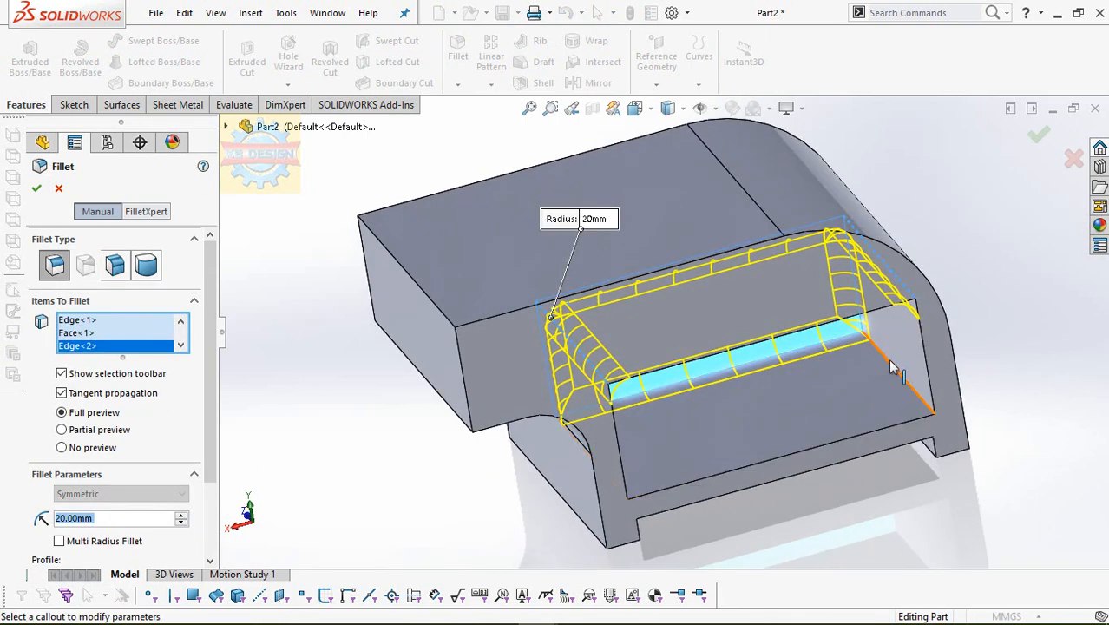
middle_click_drag(754, 401, 691, 338)
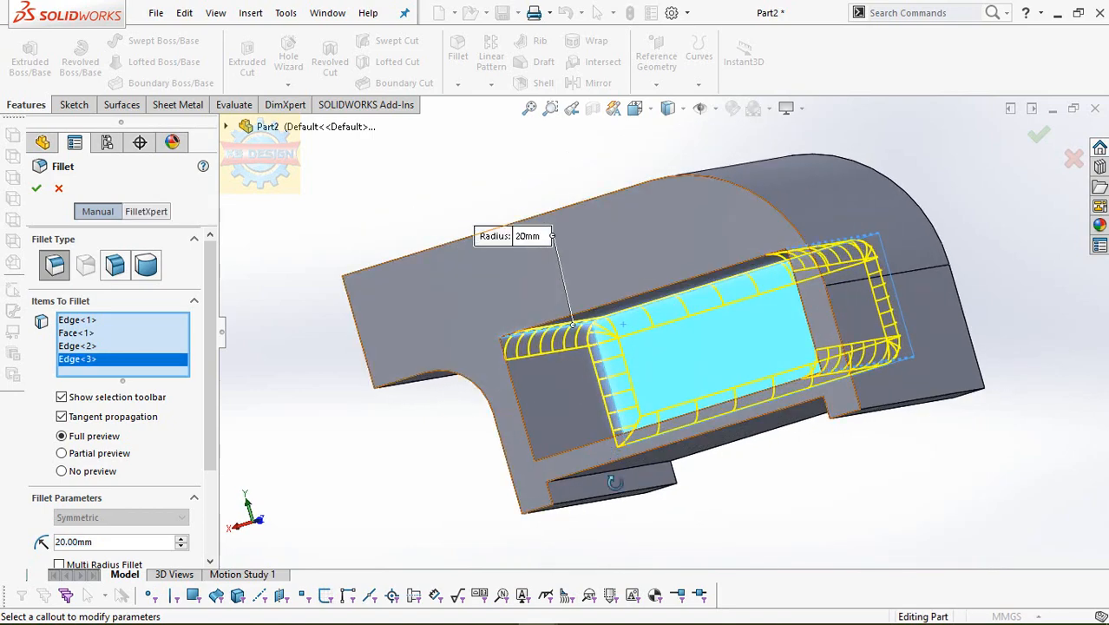
middle_click_drag(607, 473, 618, 525)
left_click(594, 443)
middle_click_drag(619, 443, 503, 234)
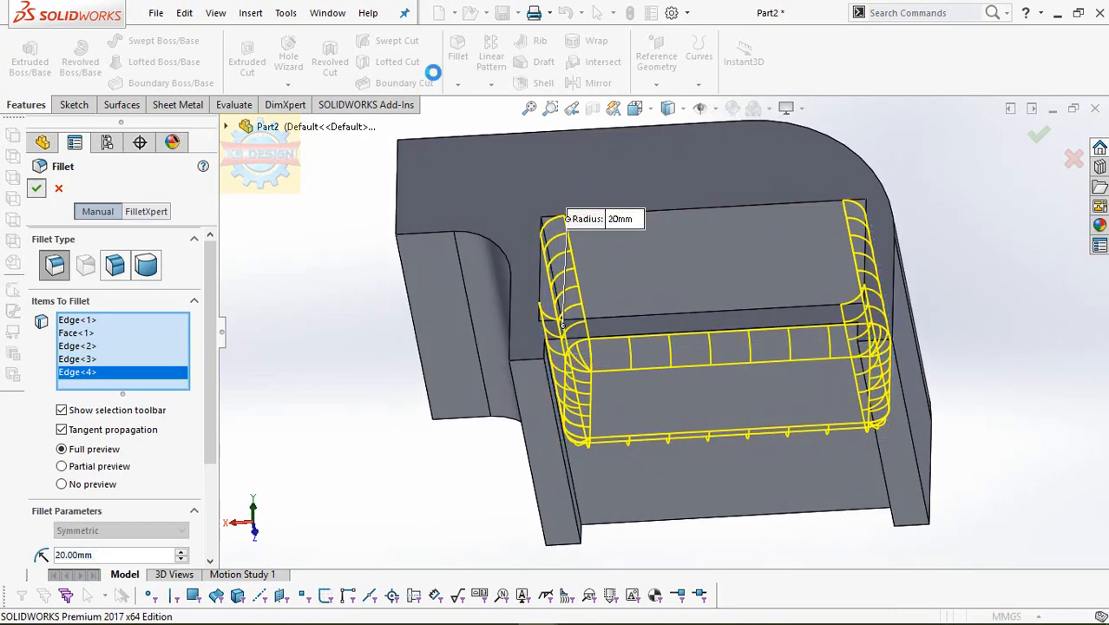
key("Return")
Fillet the pocket's opening rim with a 5 mm radius.
left_click(462, 61)
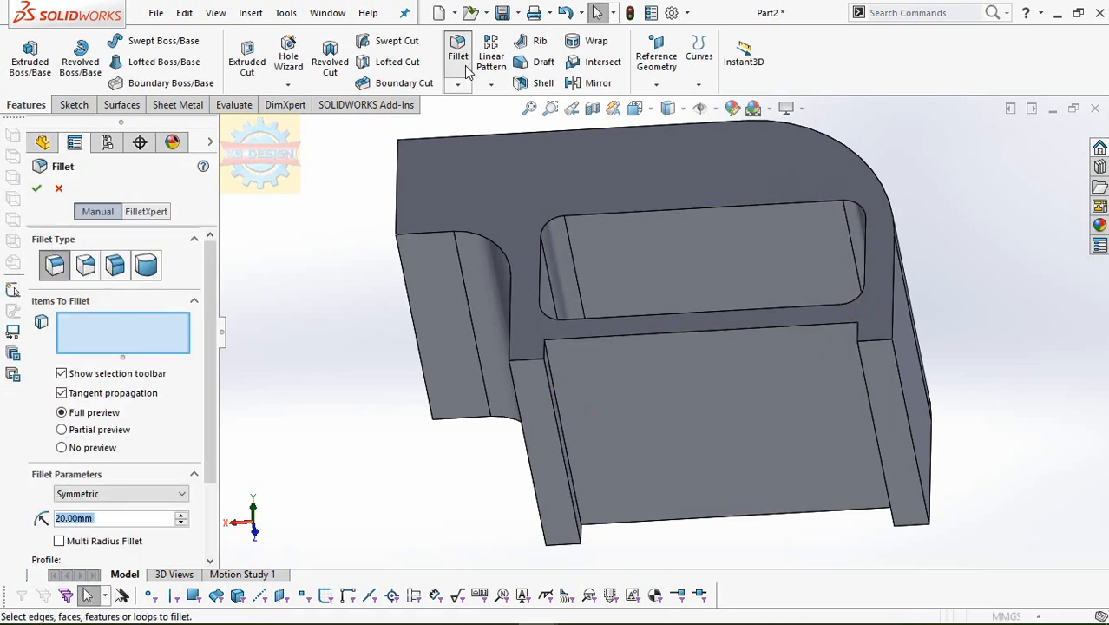
left_click(560, 221)
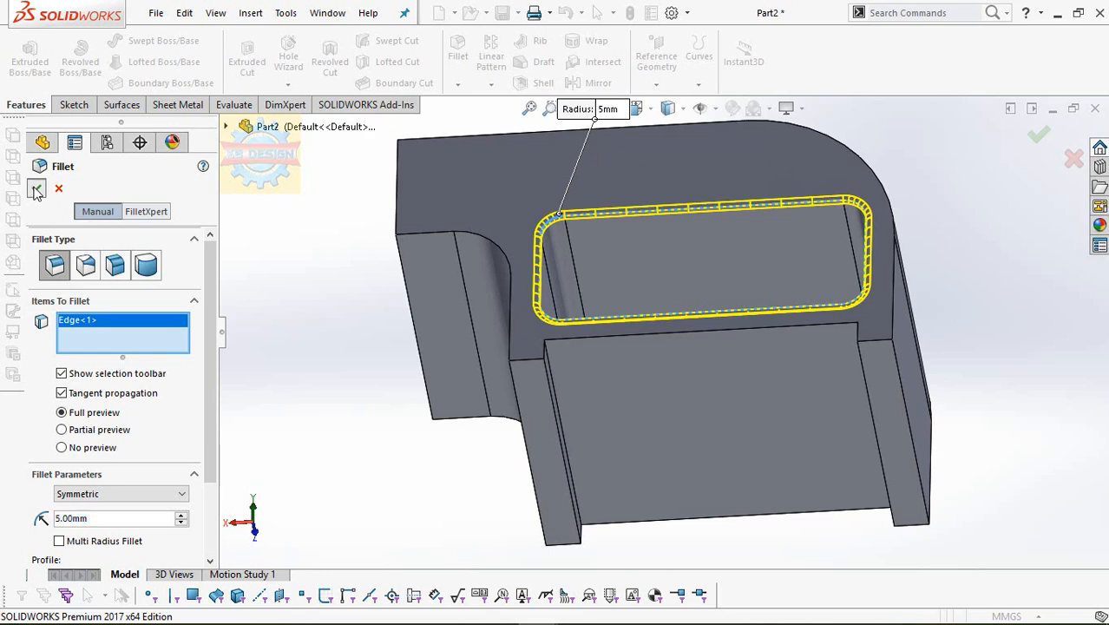
key("Return")
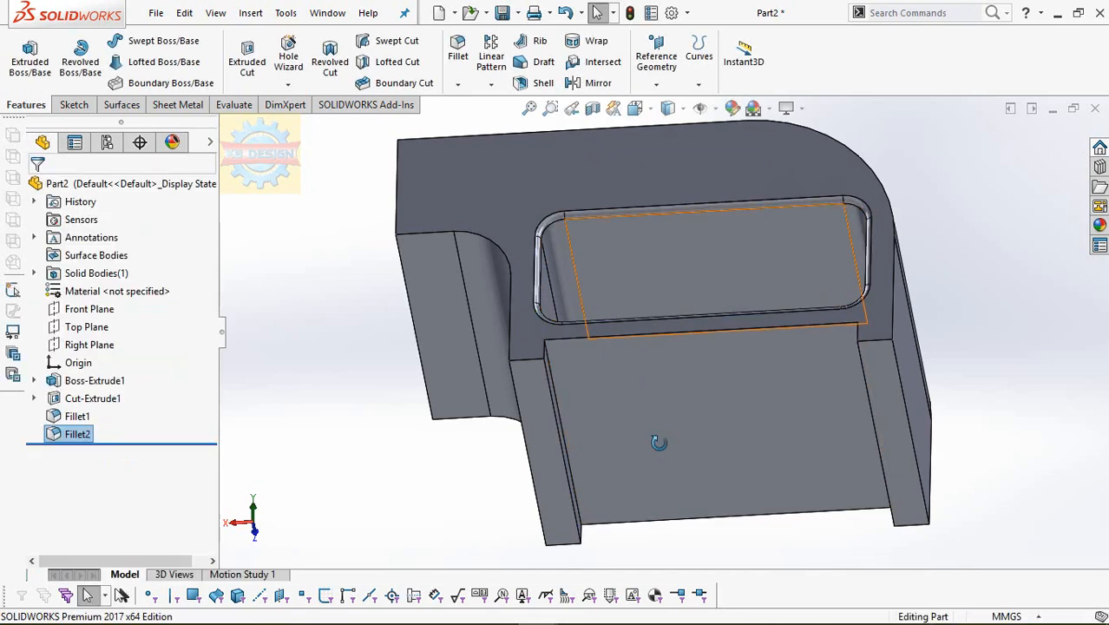
Start a sketch on the flat face inside the notch and draw a horizontal construction line between the midpoints of its two side edges.
middle_click_drag(725, 437, 601, 278)
left_click(784, 348)
left_click(831, 323)
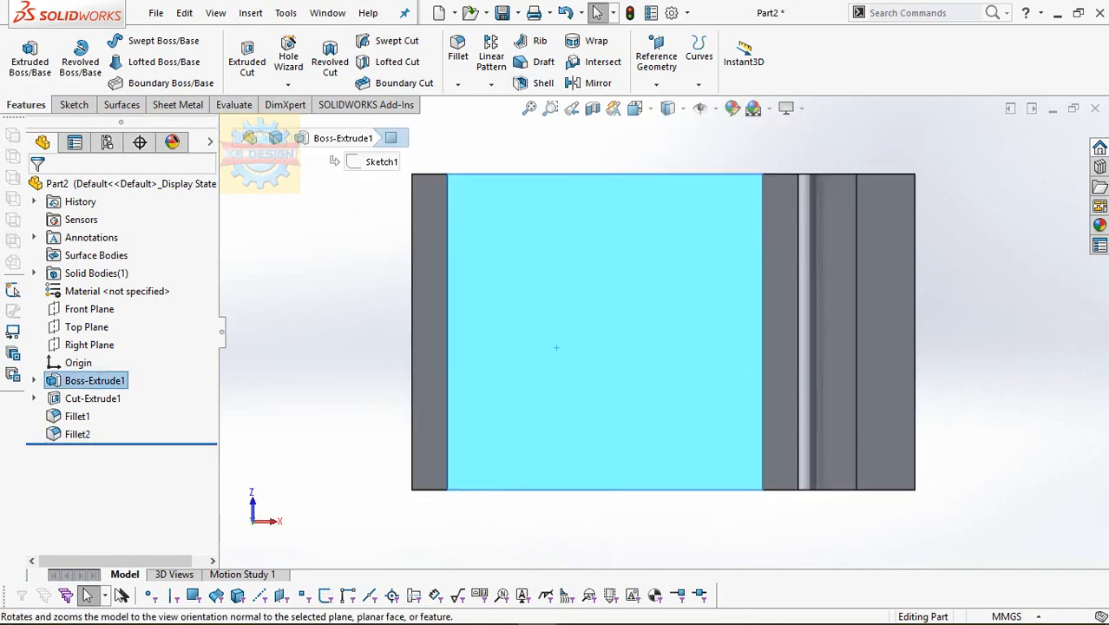
left_click(72, 105)
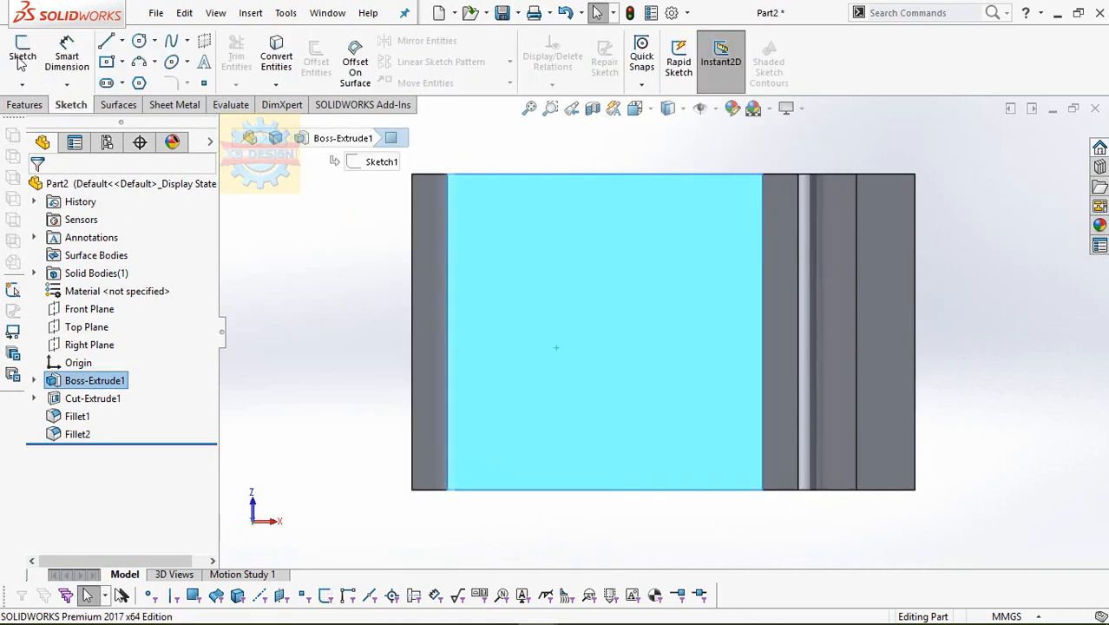
left_click(21, 59)
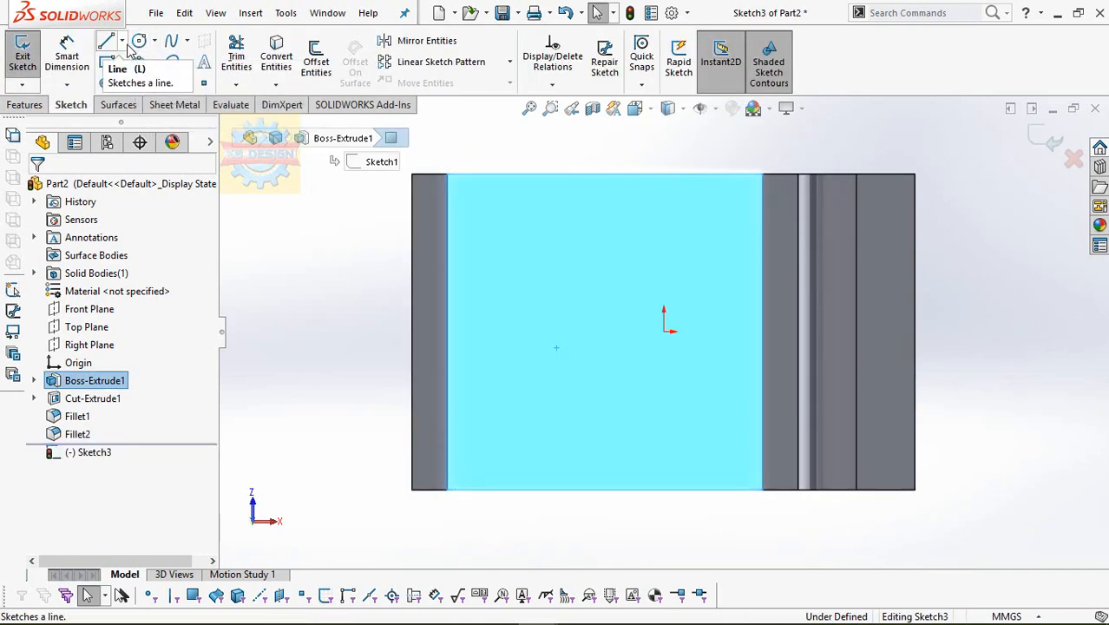
left_click(123, 40)
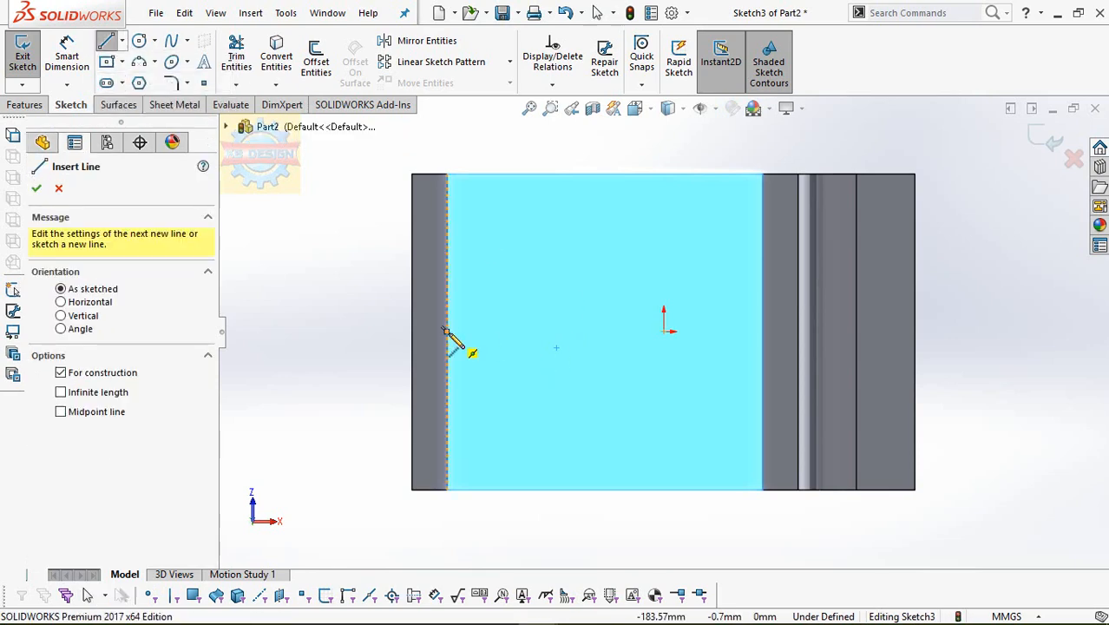
left_click(446, 331)
double_click(762, 332)
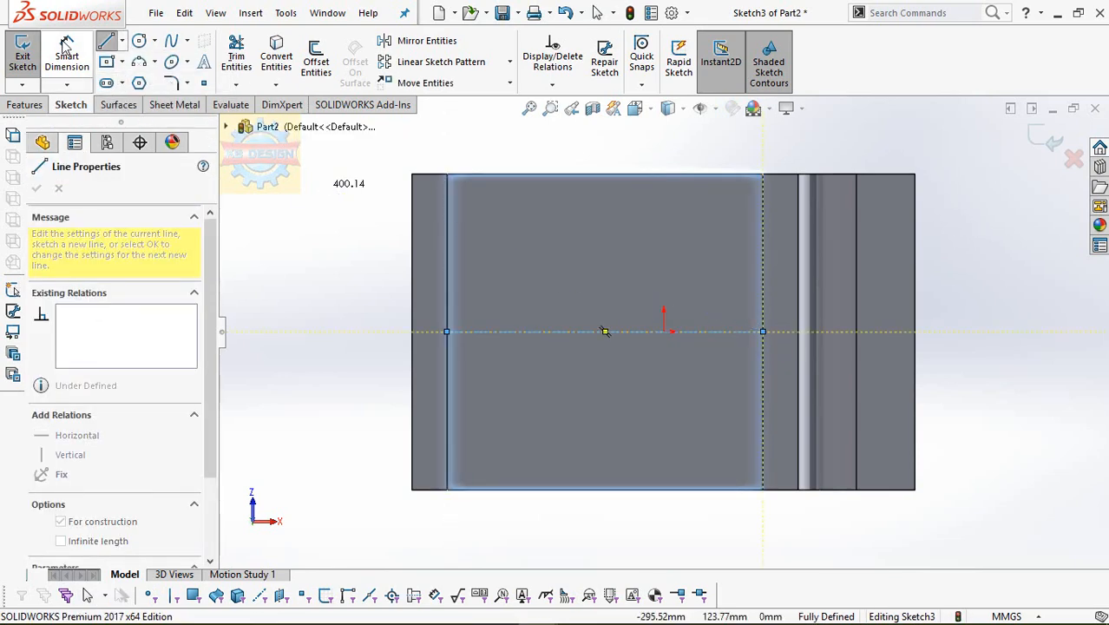
key("Escape")
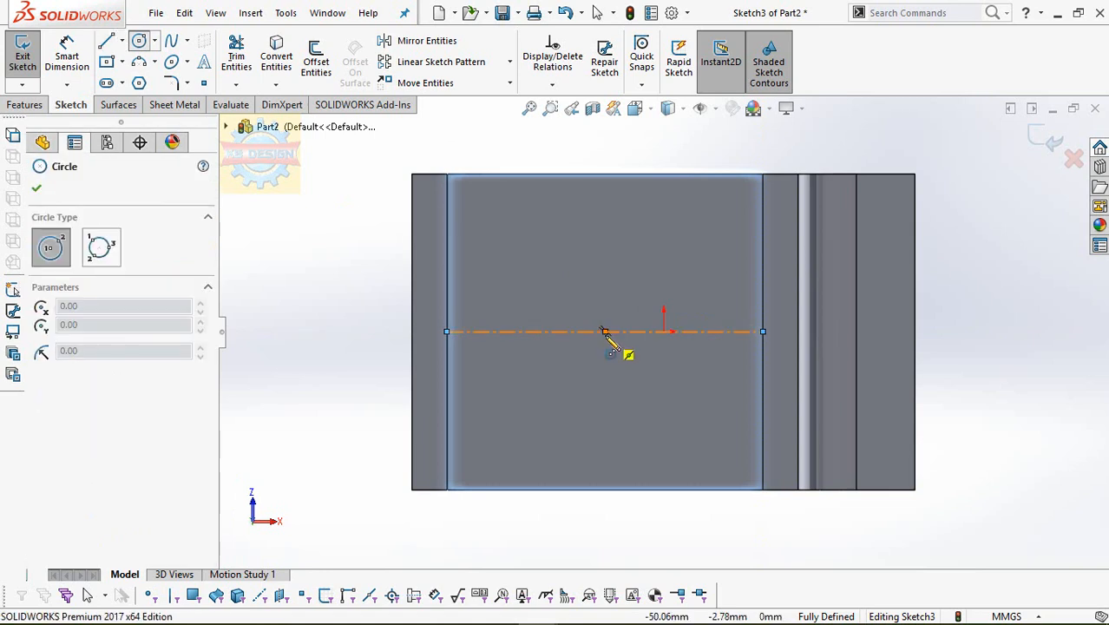
Sketch a circle about 23 mm in diameter at the centreline's midpoint and a similar circle about 45 mm directly above it.
left_click(604, 331)
left_click(615, 322)
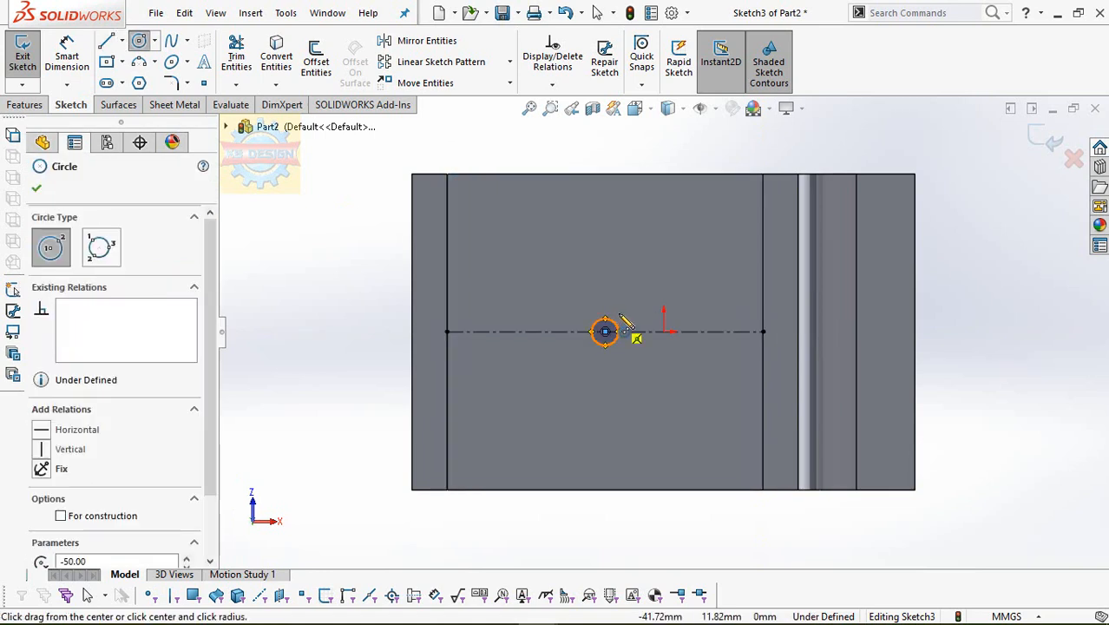
left_click(605, 279)
left_click(617, 277)
key("Escape")
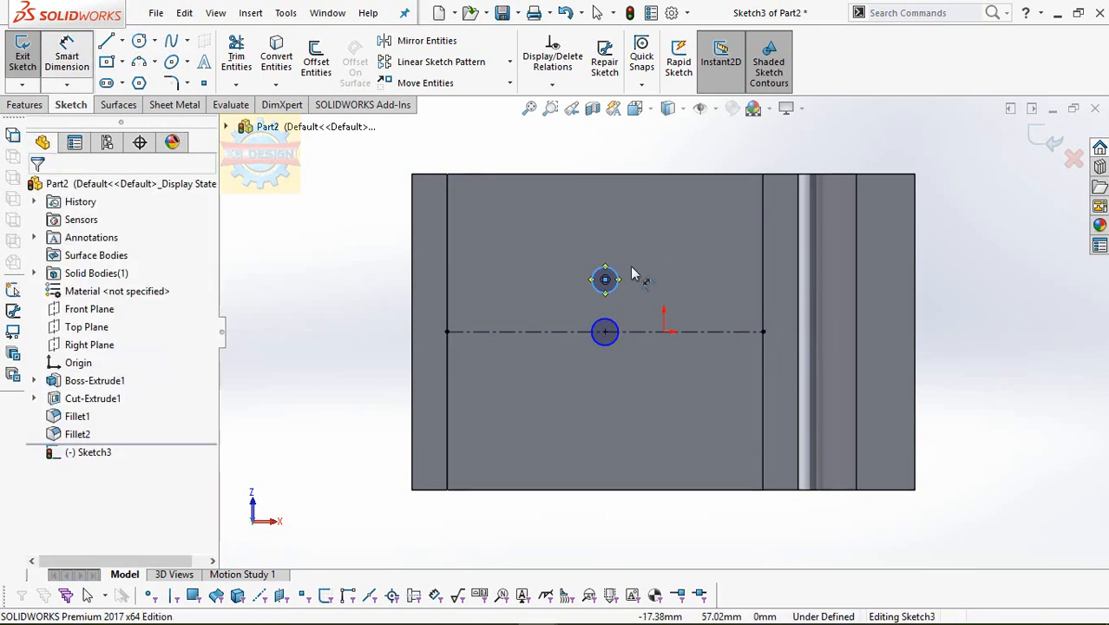
Set the upper circle's diameter to 8.7 mm and the central circle's diameter to 15 mm.
left_click(614, 270)
left_click(547, 249)
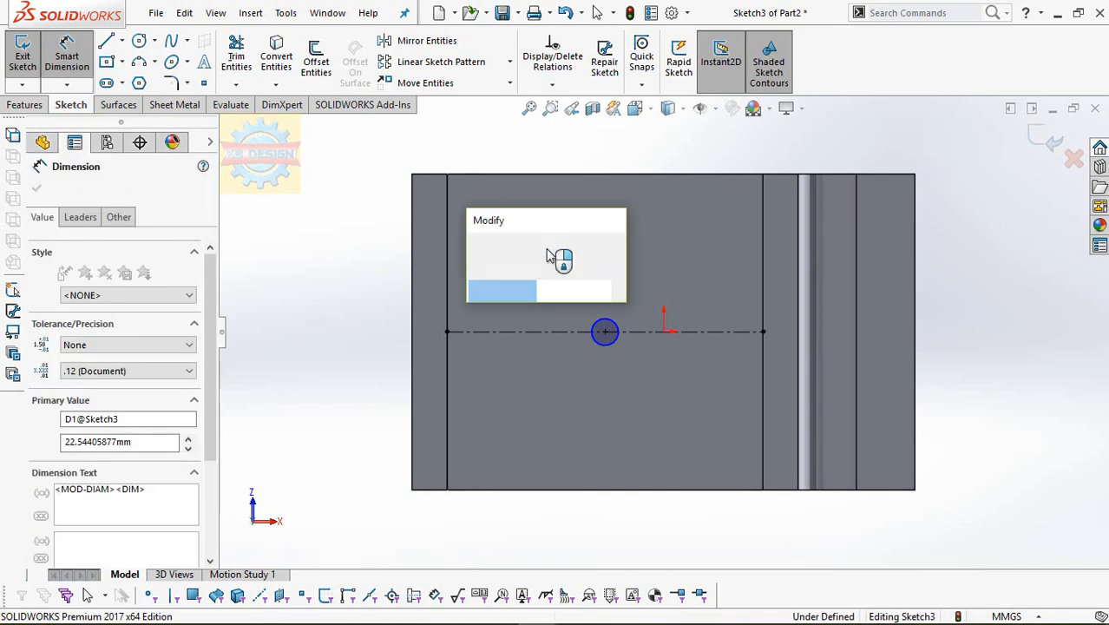
type("8")
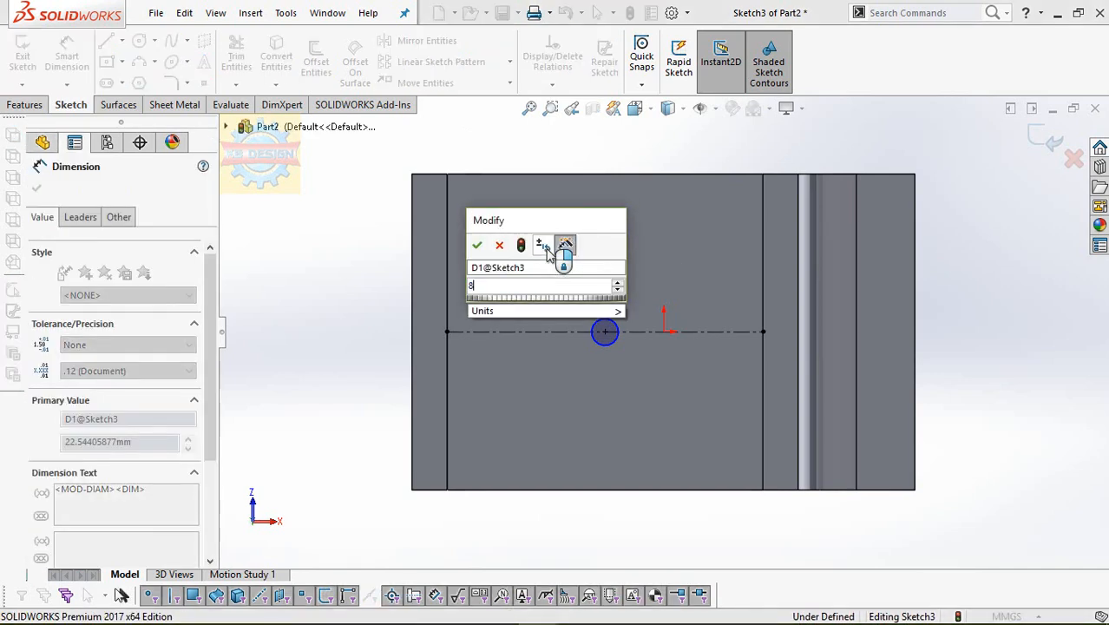
type(".7")
key("Return")
left_click(621, 336)
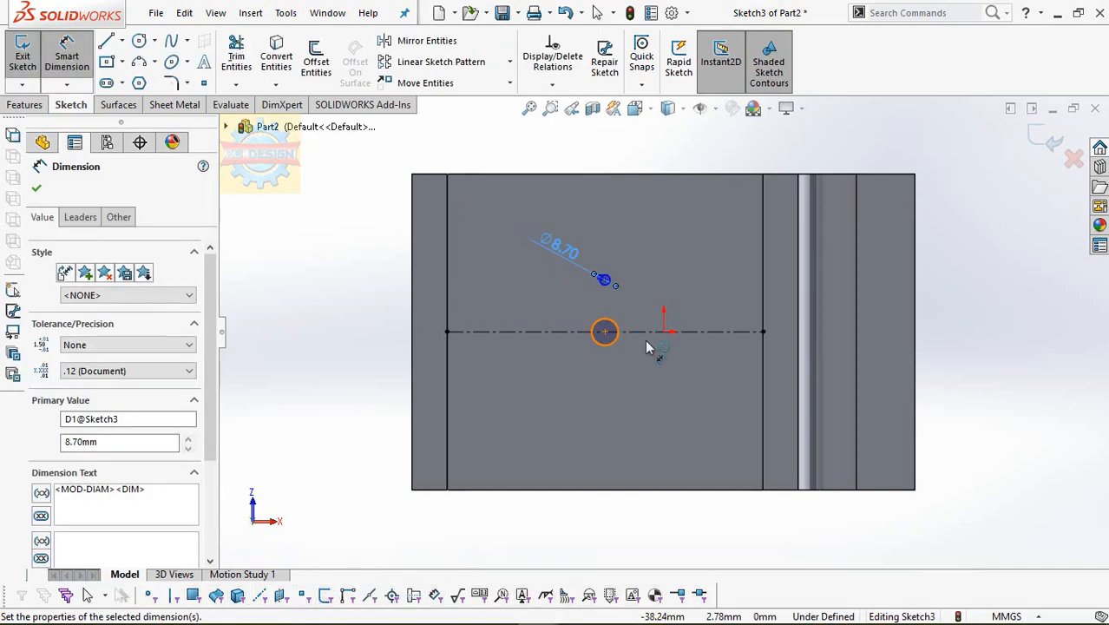
left_click(670, 363)
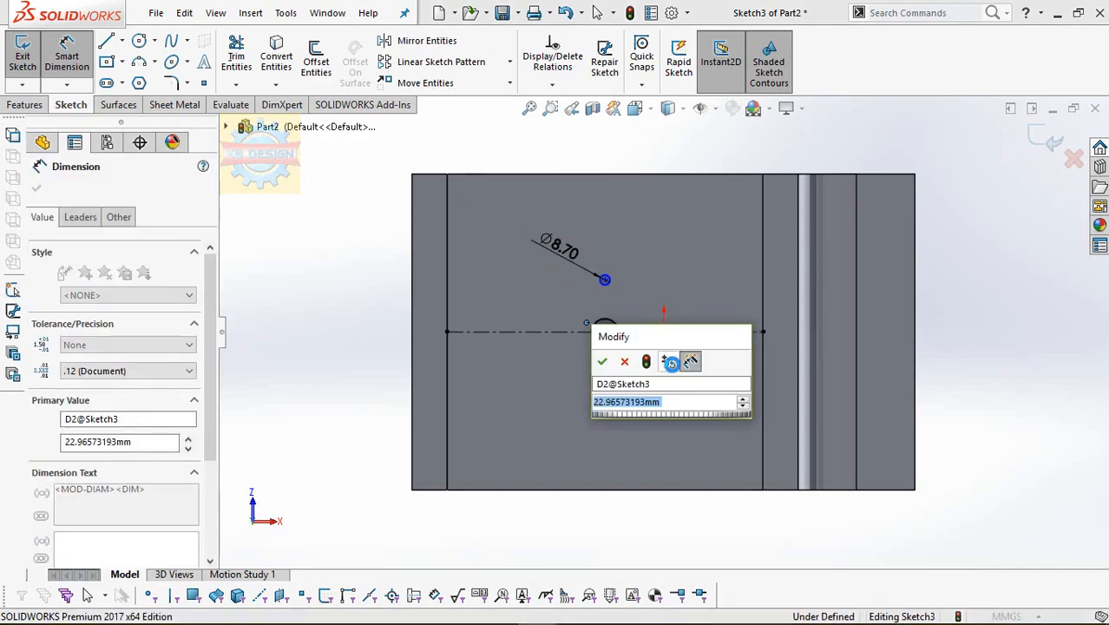
type("15")
key("Return")
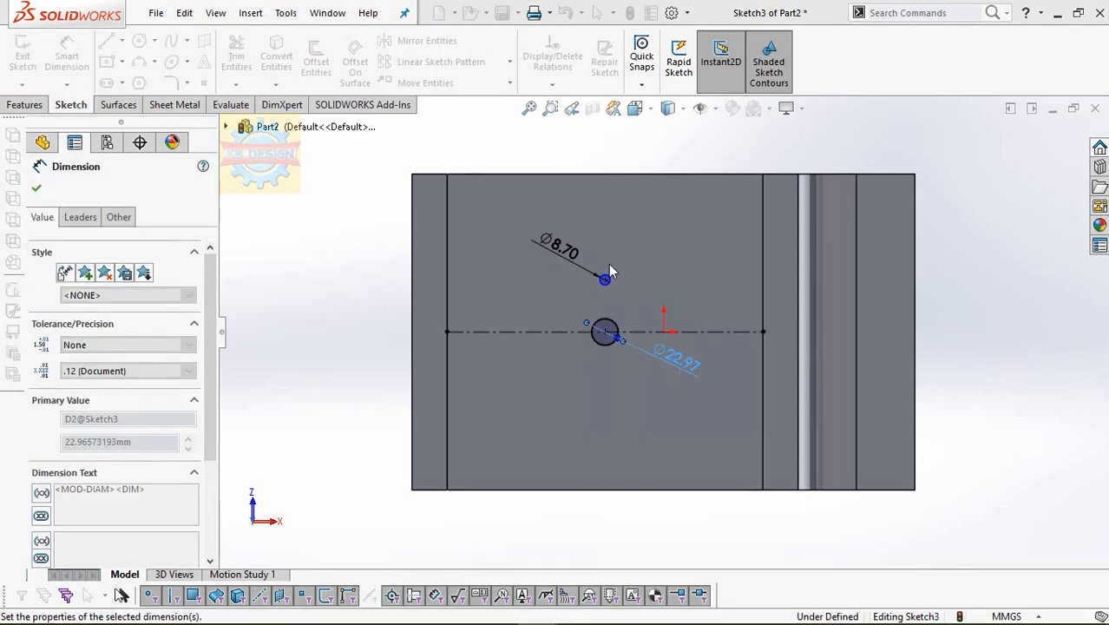
Position the 8.7 mm circle's centre 95 mm below the face's upper edge.
scroll(632, 203, "down", 2)
left_click(627, 162)
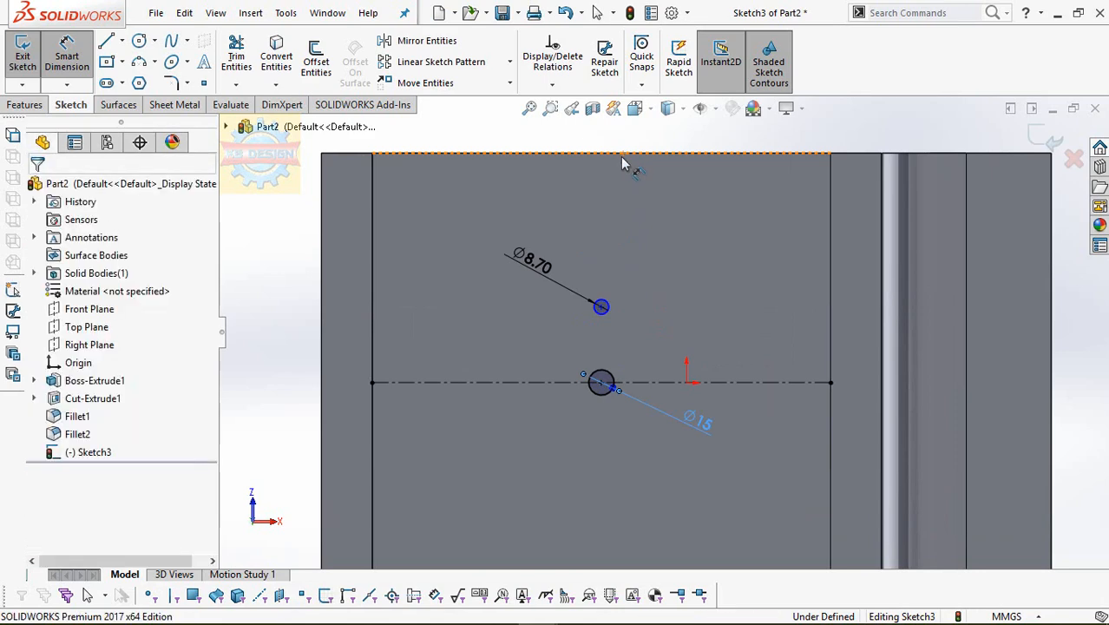
left_click(601, 307)
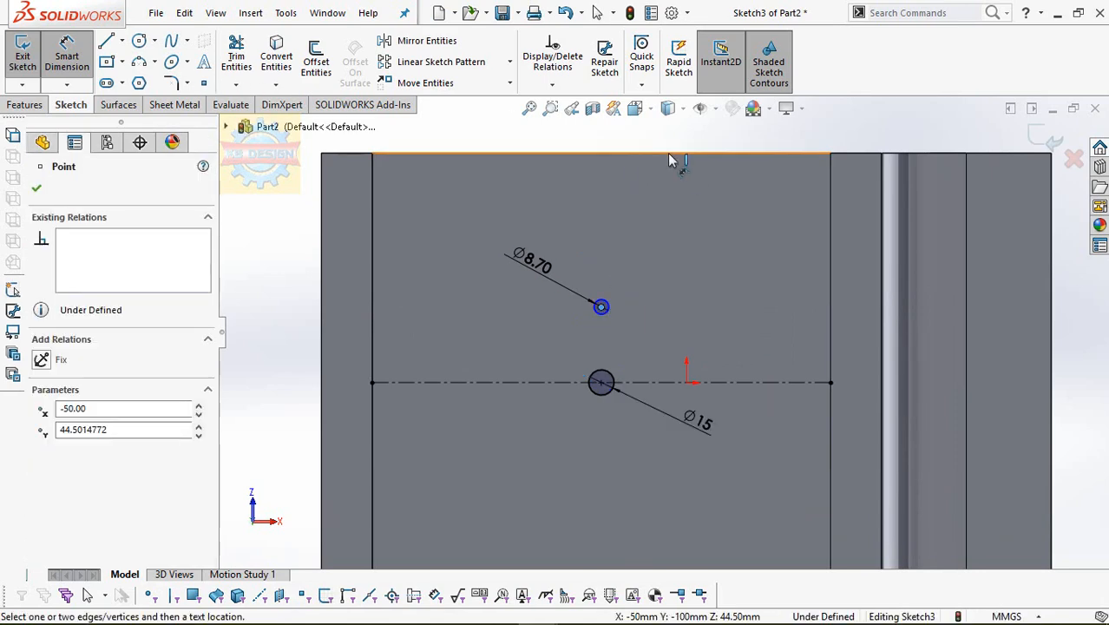
left_click(668, 155)
left_click(639, 234)
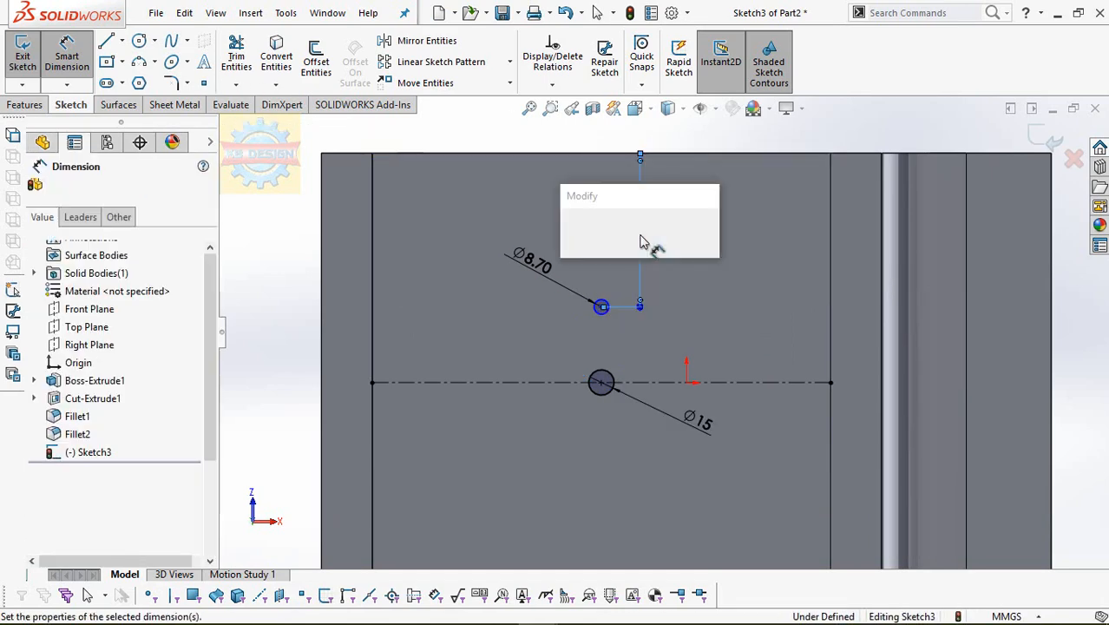
key("Return")
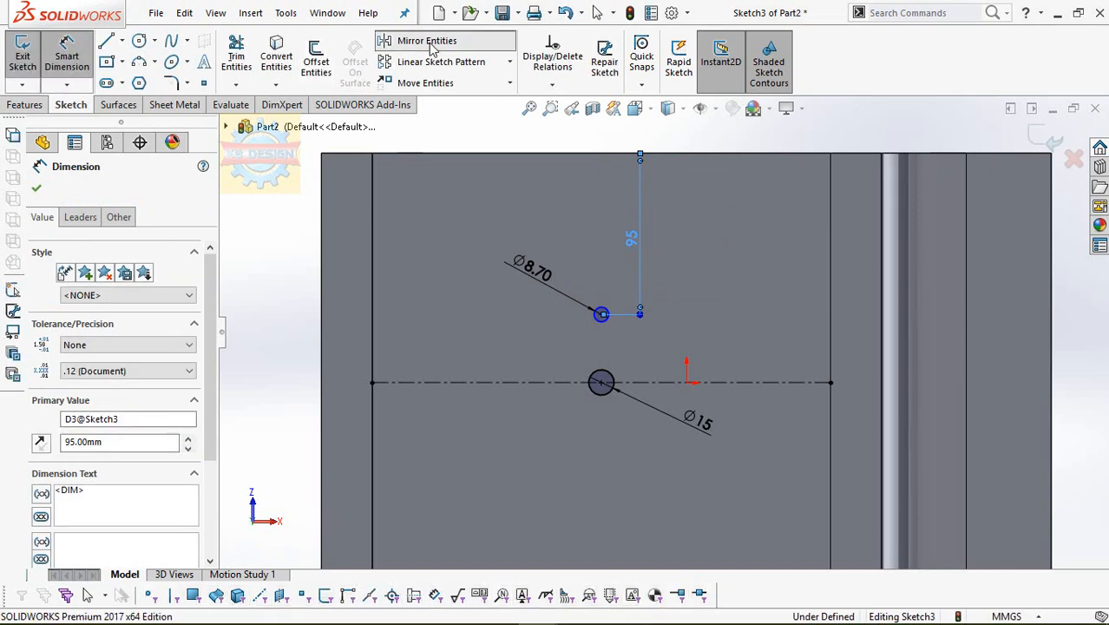
Mirror the 8.7 mm circle about the horizontal construction line.
left_click(426, 41)
left_click(599, 326)
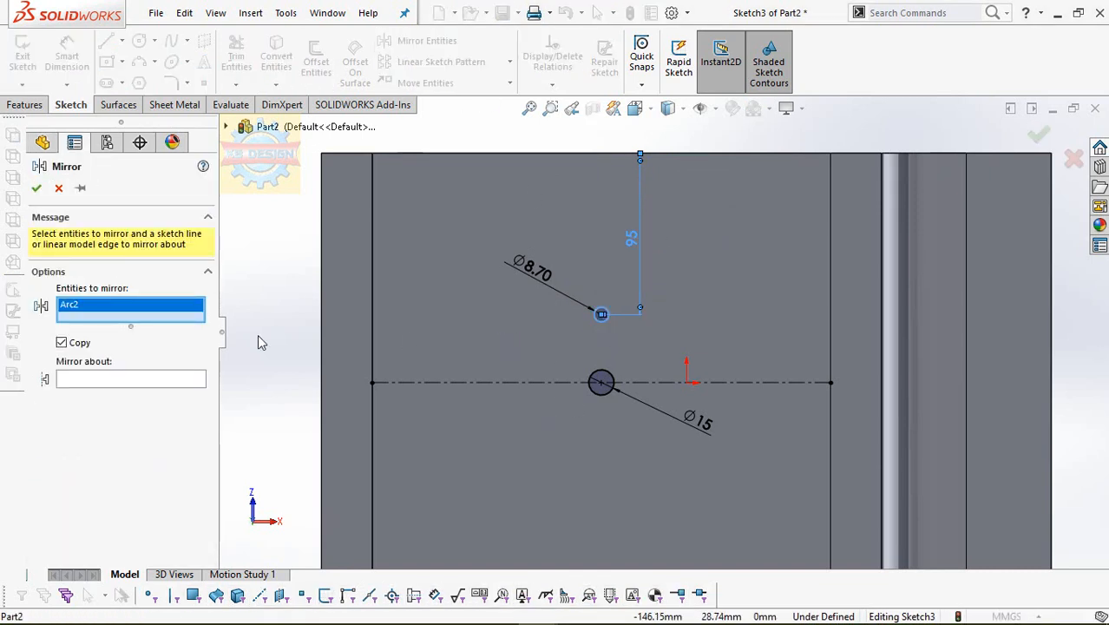
left_click(139, 380)
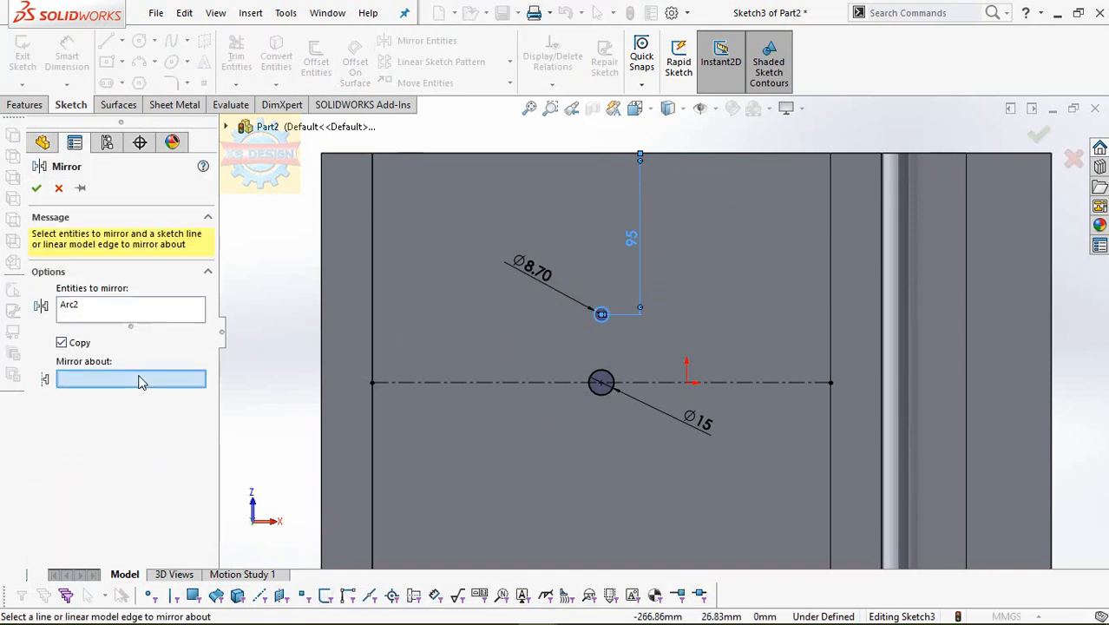
left_click(435, 382)
left_click(36, 187)
Cut-extrude the three circles into the body to a blind depth of 100 mm.
mouse_move(531, 294)
middle_mouse_down()
mouse_move(525, 422)
mouse_move(285, 324)
middle_mouse_up()
scroll(535, 410, "up", 3)
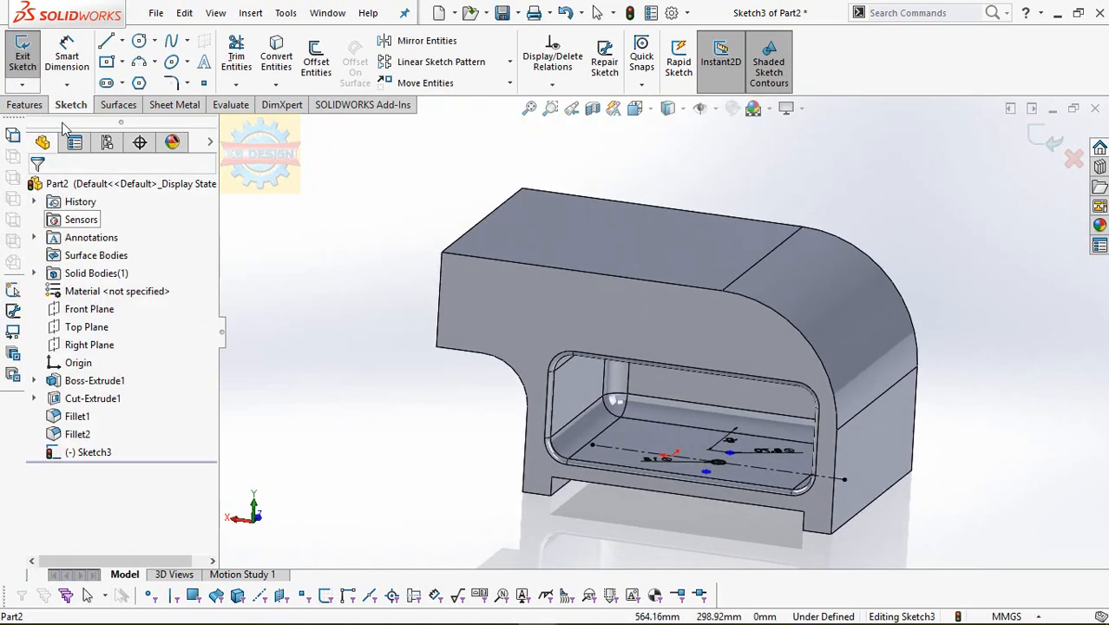
left_click(19, 105)
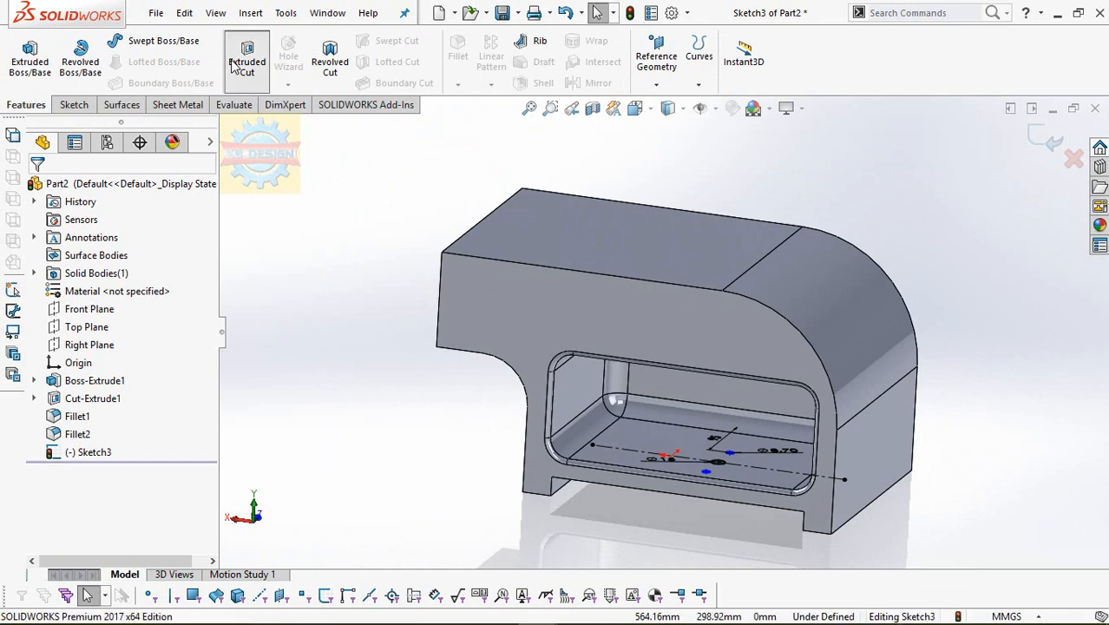
left_click(232, 72)
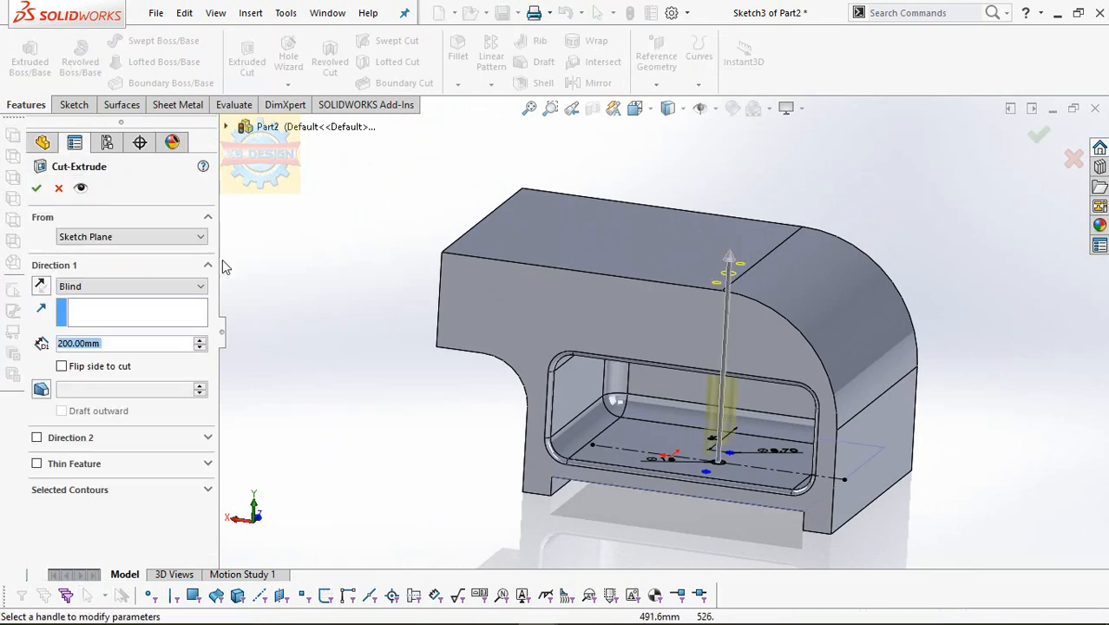
type("10")
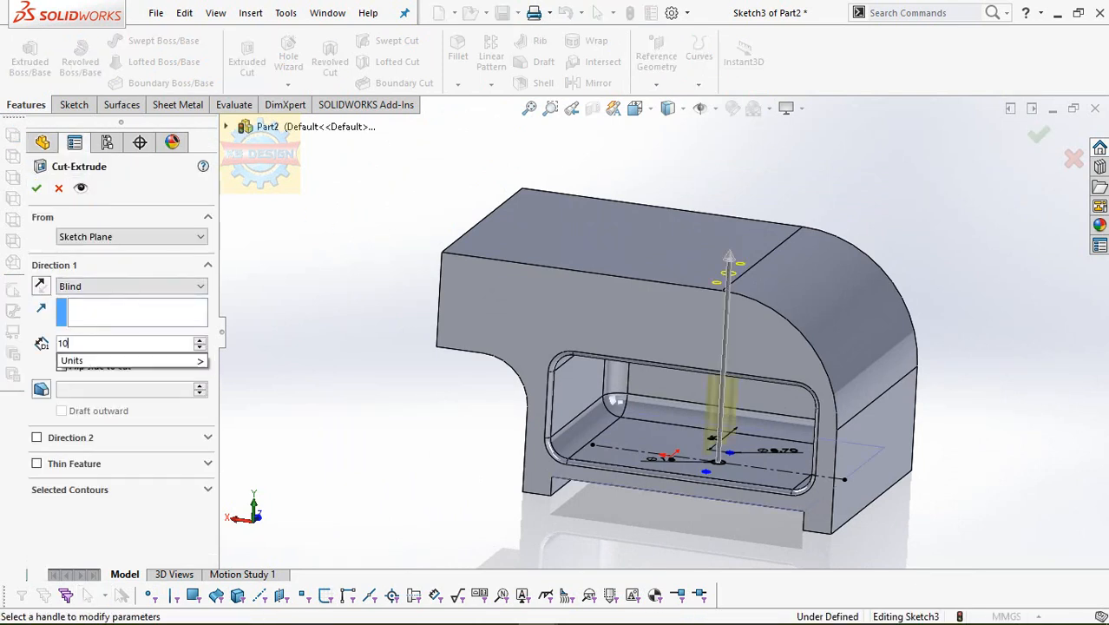
type("0")
key("Return")
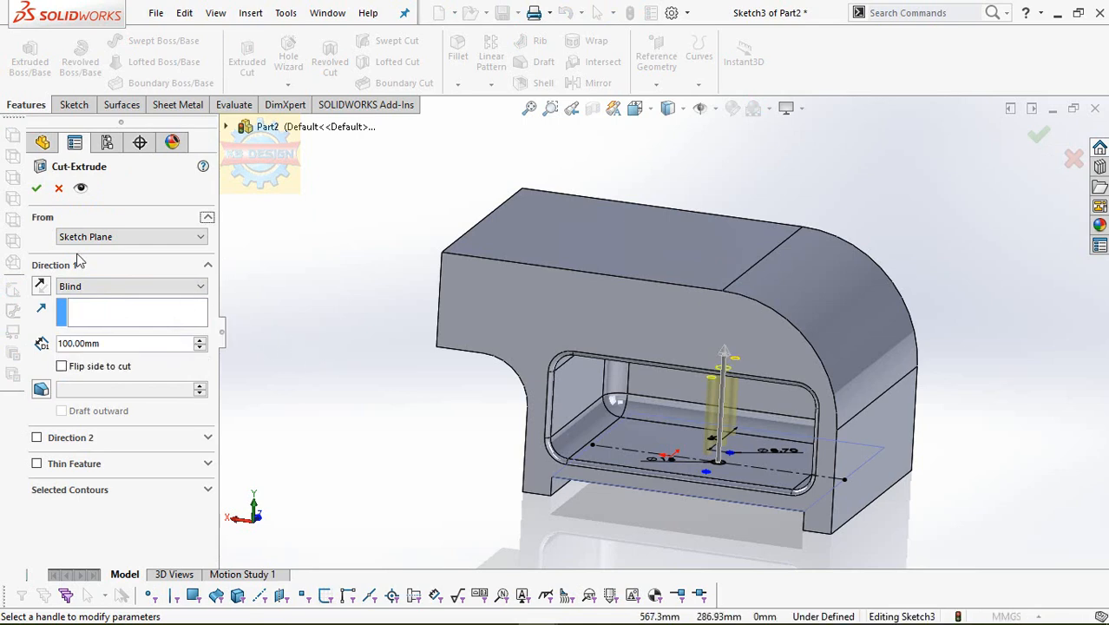
left_click(35, 188)
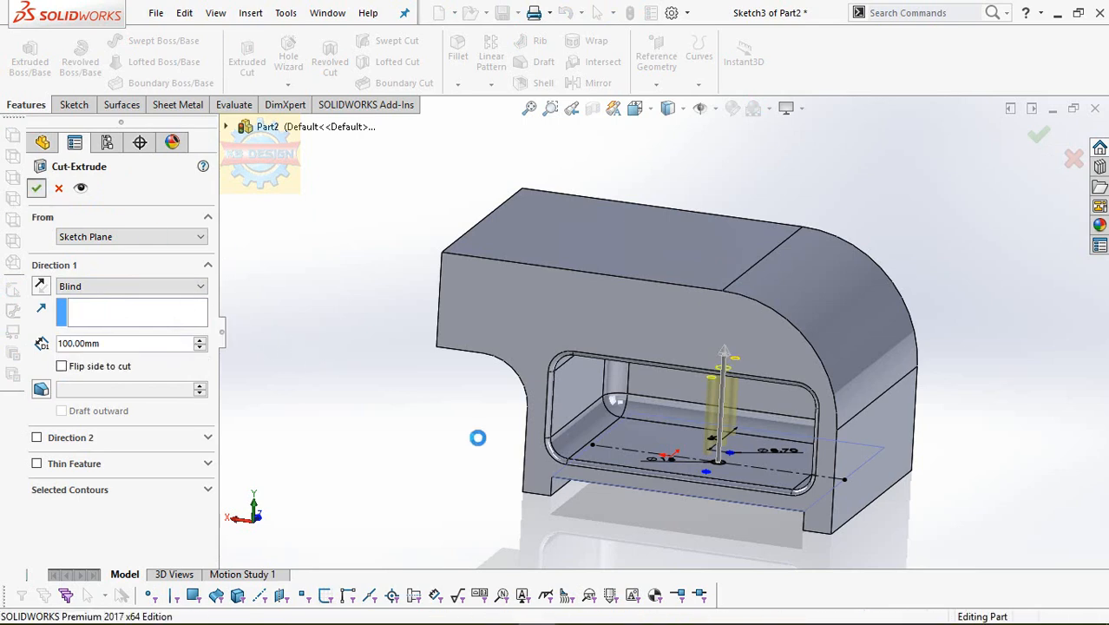
Start a sketch on the flat end face above the concave arc and draw a vertical construction line between its bottom and top edge midpoints.
middle_click_drag(477, 437, 672, 362)
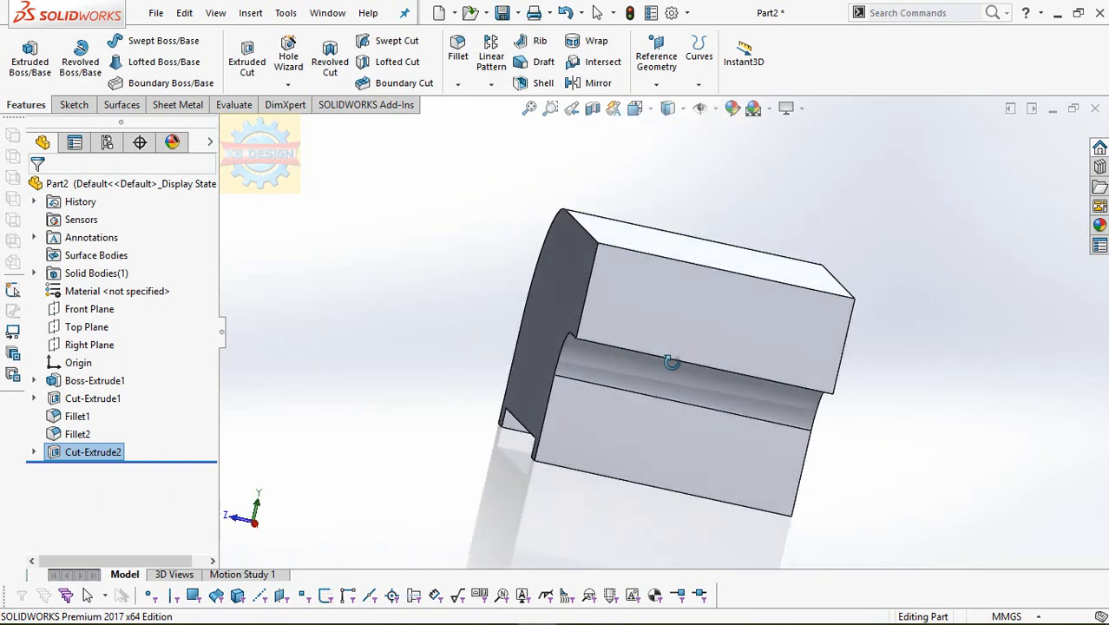
left_click(752, 287)
left_click(861, 255)
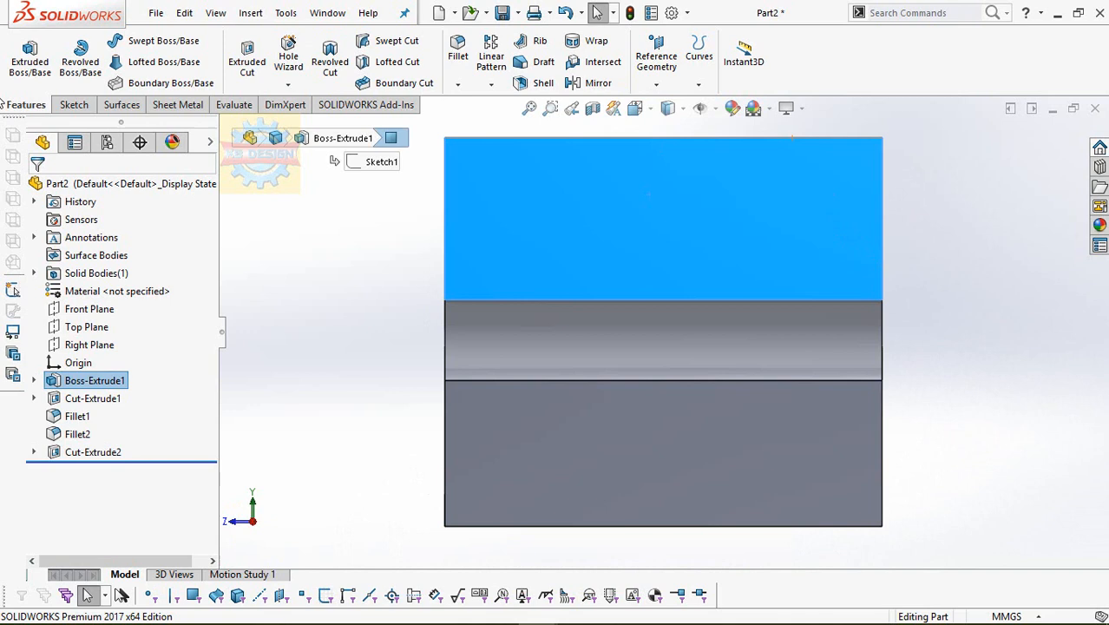
left_click(75, 105)
left_click(23, 53)
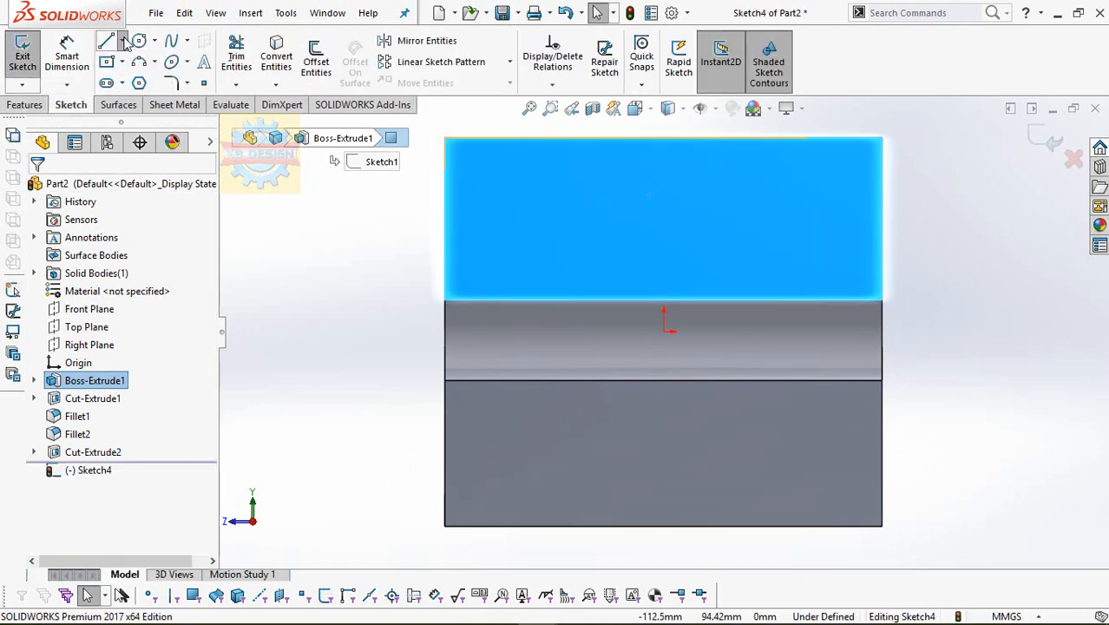
left_click(124, 43)
left_click(139, 81)
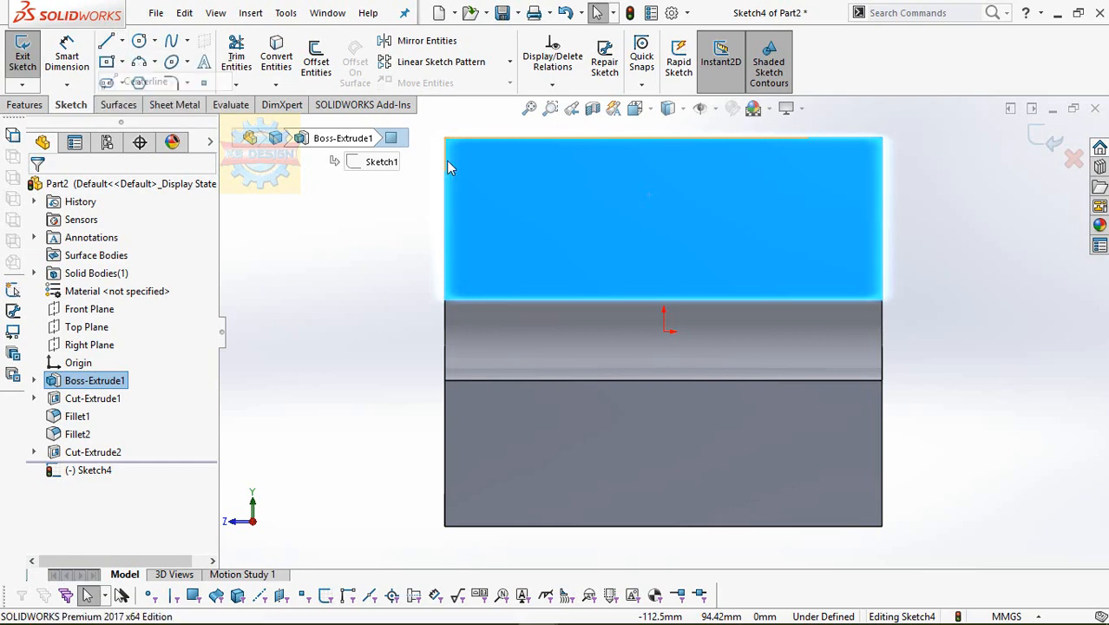
left_click(663, 301)
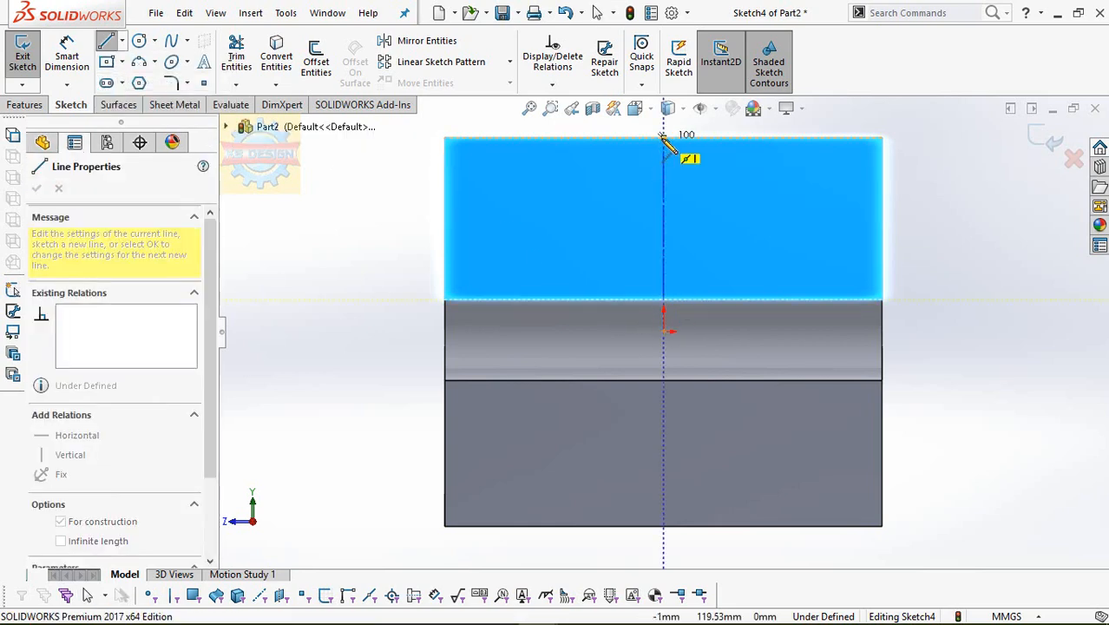
left_click(663, 138)
key("Escape")
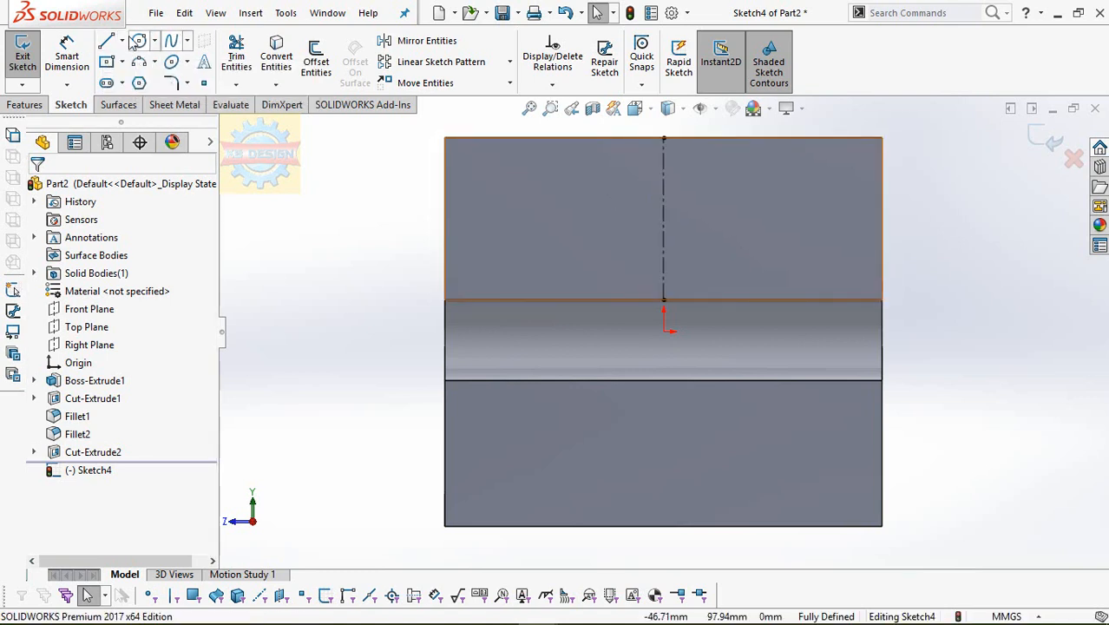
Sketch a circle about 65 mm in diameter at the face's mid-height, centred about 30 mm right of the vertical construction line.
left_click(139, 41)
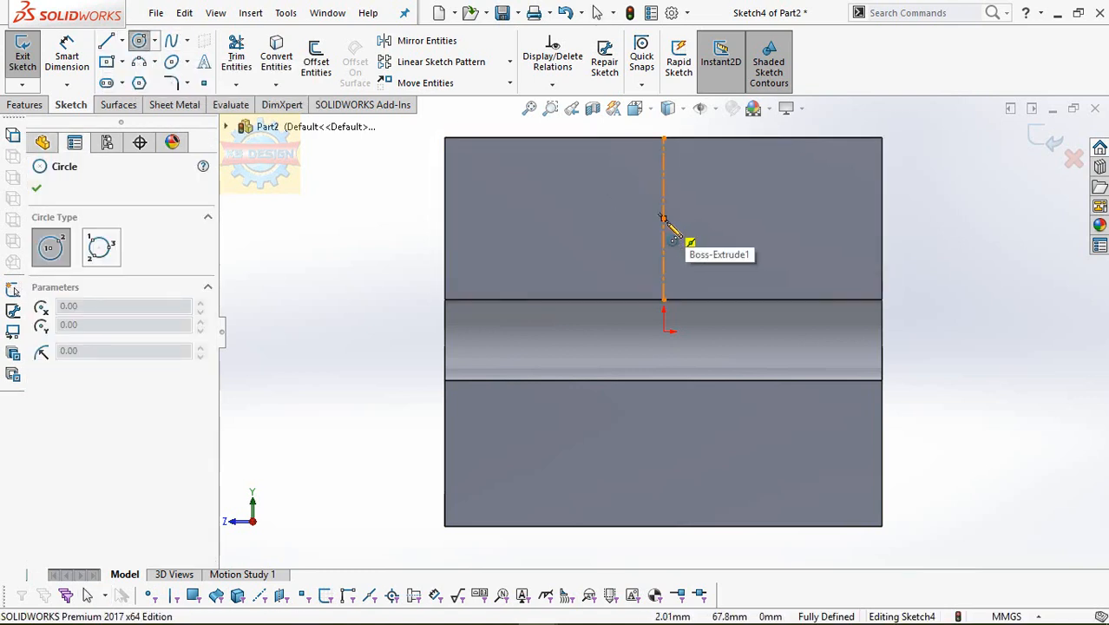
left_click_drag(711, 218, 729, 169)
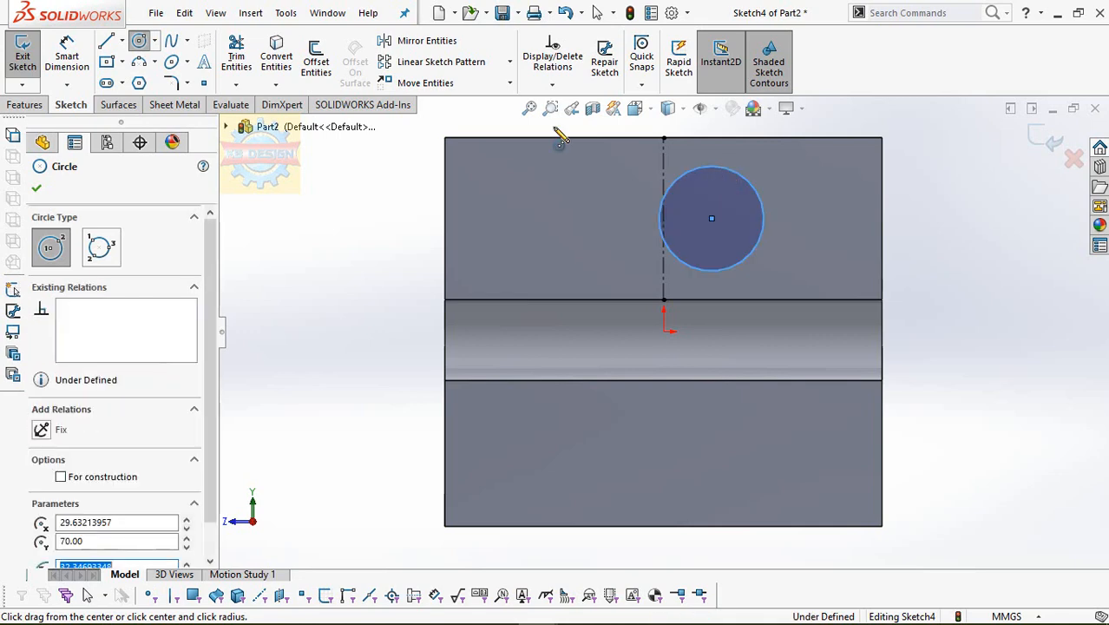
key("Escape")
Set the diameter of the circle on the flat end face to 90 mm.
left_click(87, 55)
left_click(685, 172)
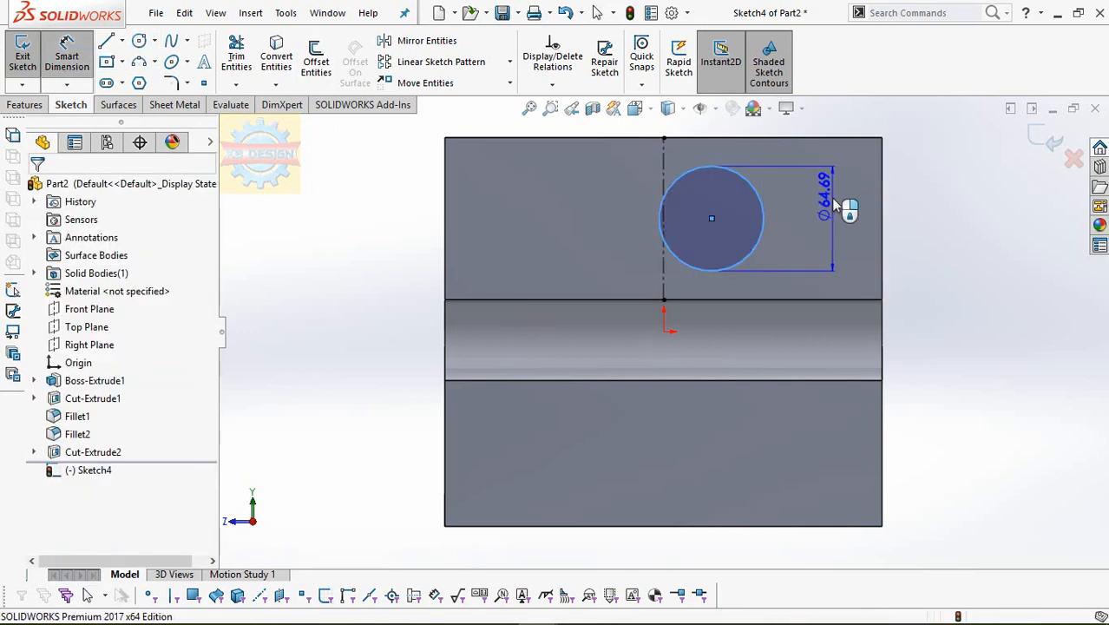
left_click(835, 208)
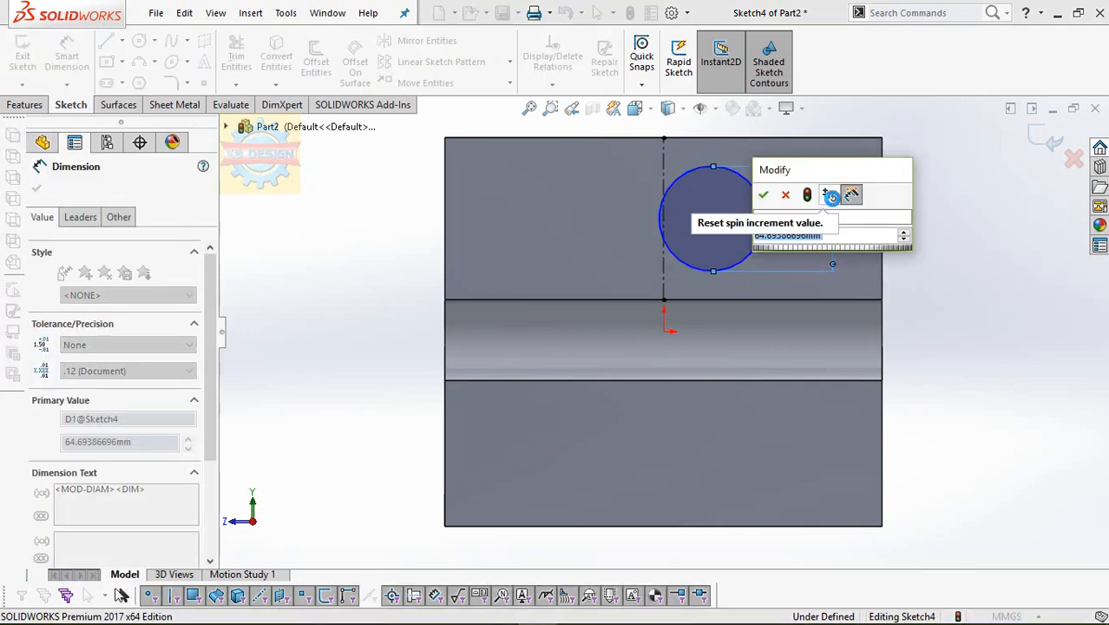
key("Return")
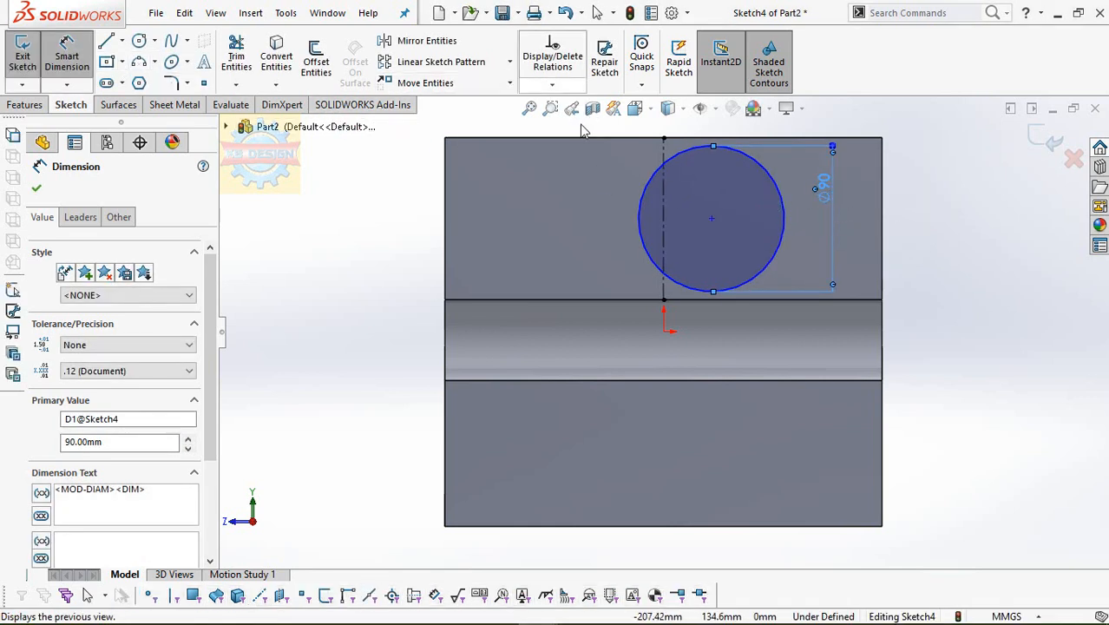
Dimension the horizontal distance between the vertical construction line and the circle's centre and set it to 20 mm.
left_click(675, 217)
left_click(711, 218)
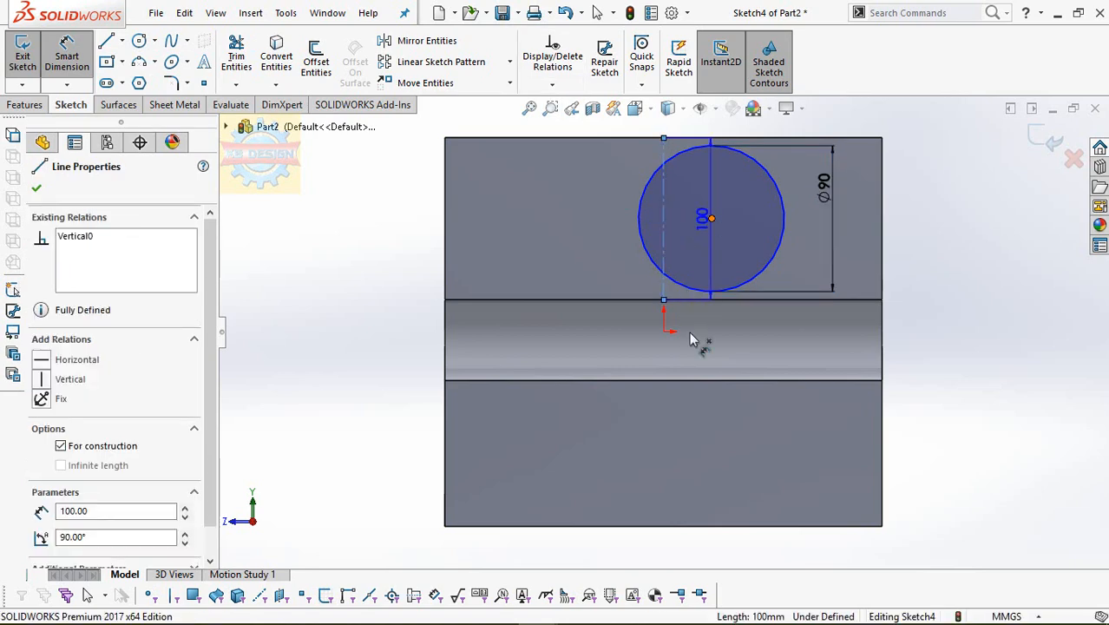
left_click(700, 413)
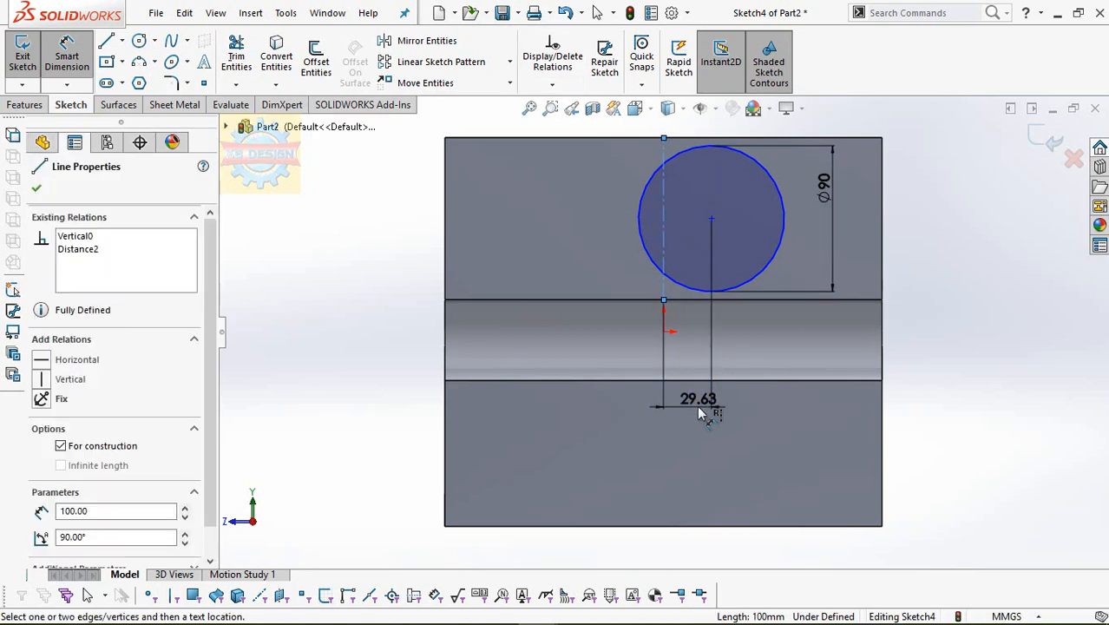
key("Escape")
double_click(700, 413)
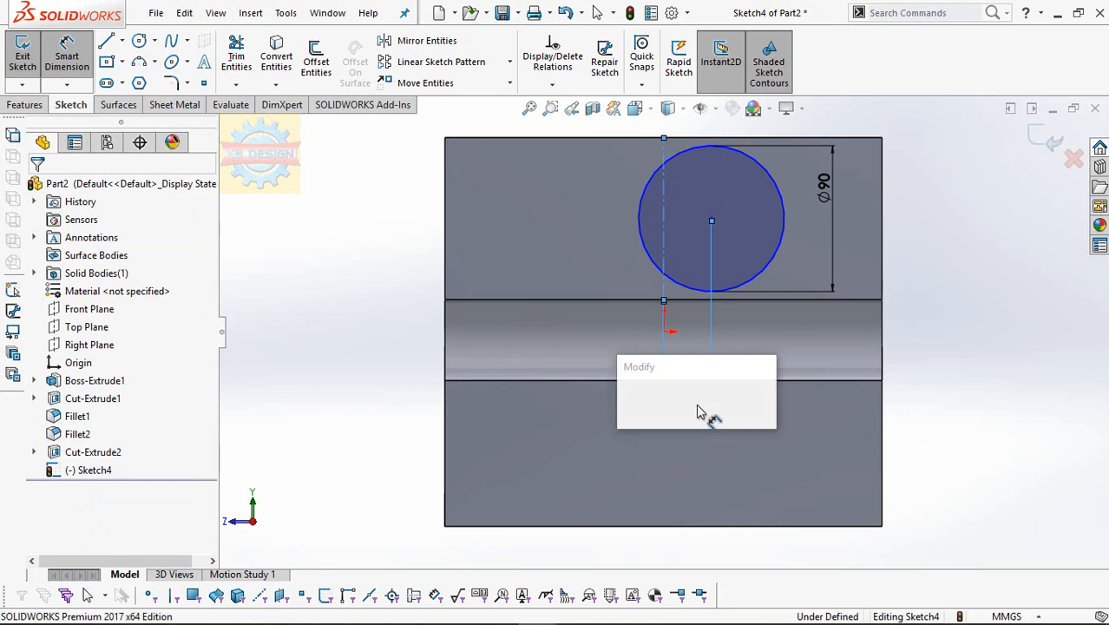
type("20")
key("Return")
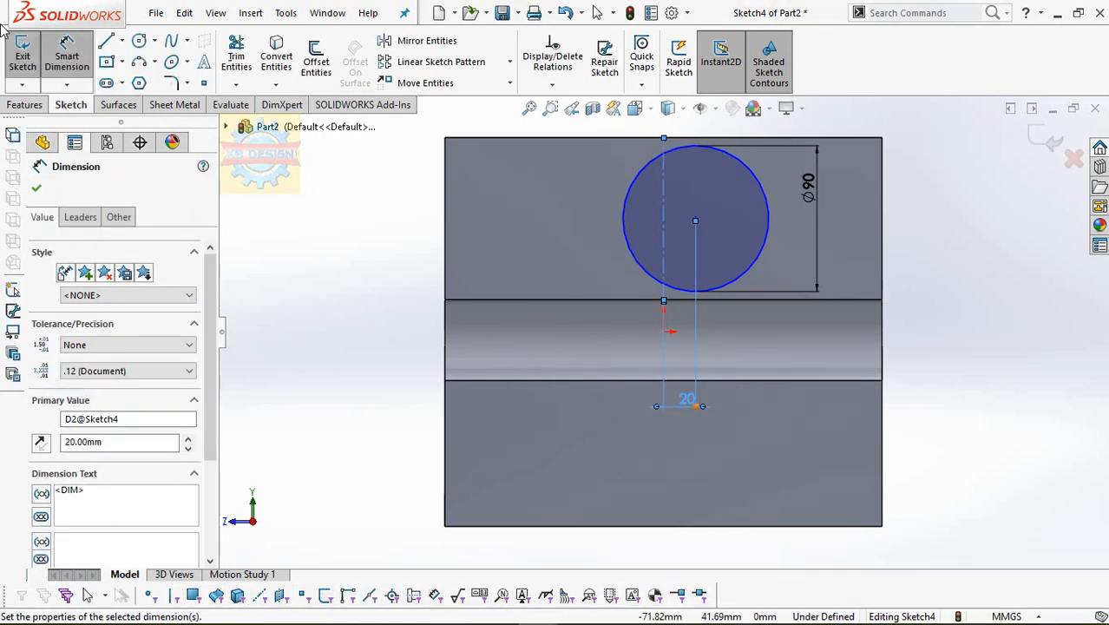
Extrude the 90 mm circle as a merged blind boss of 460 mm, with its direction reversed towards the body.
left_click(26, 105)
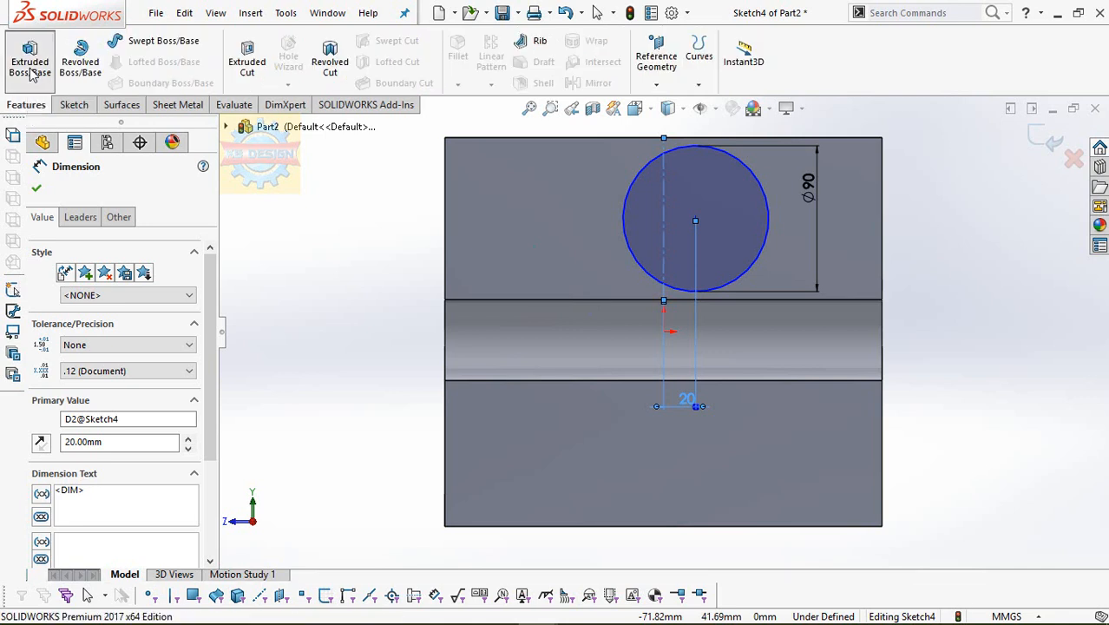
left_click(30, 65)
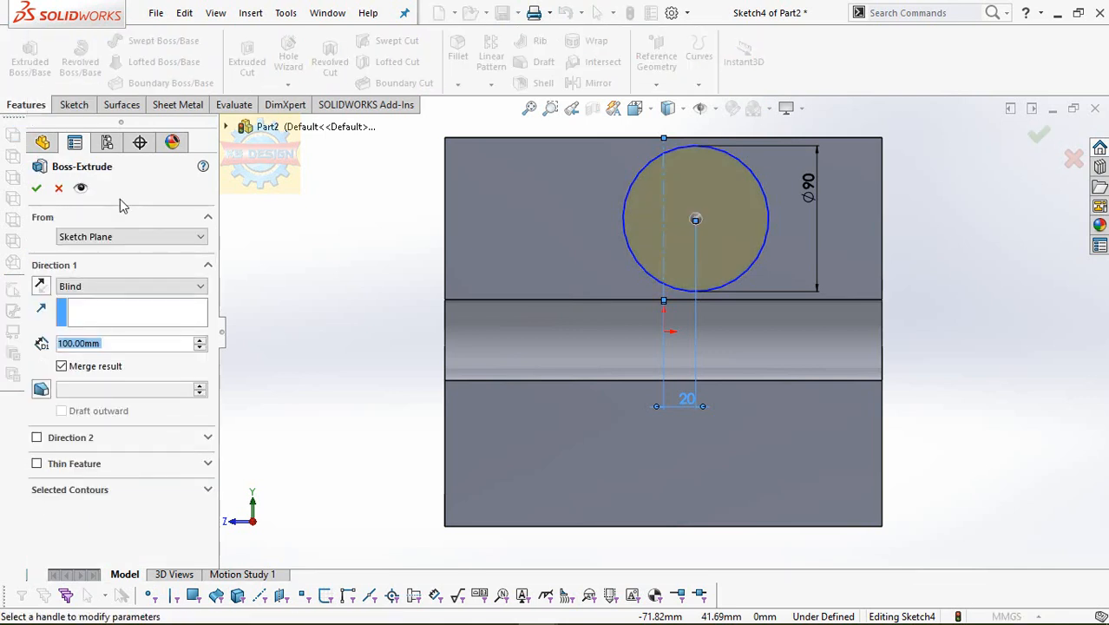
type("460")
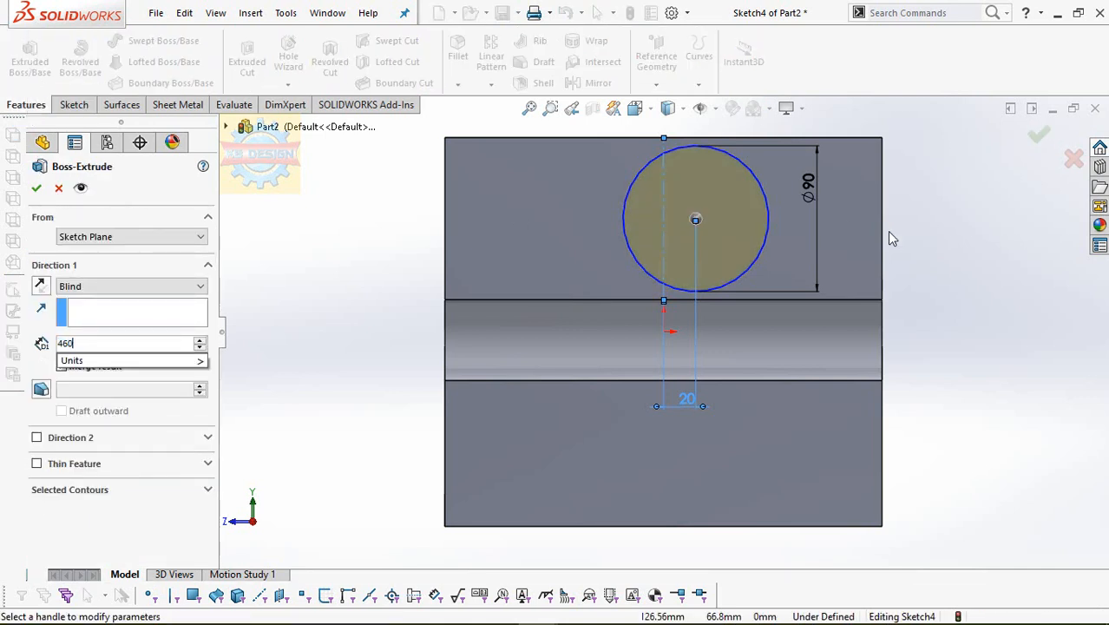
key("Return")
key("ctrl+7")
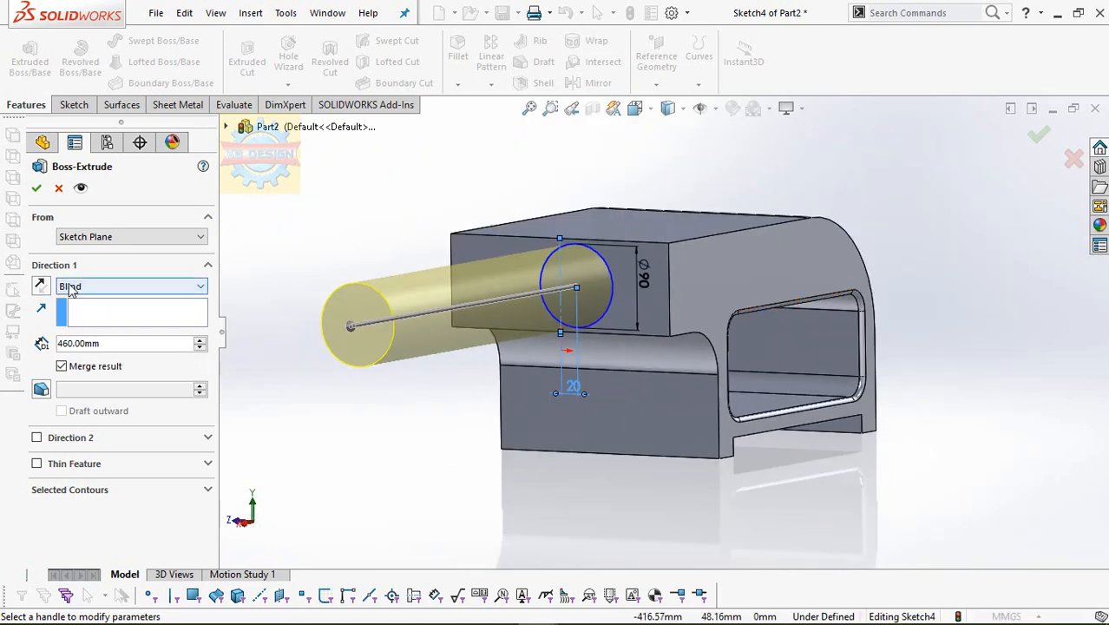
left_click(39, 285)
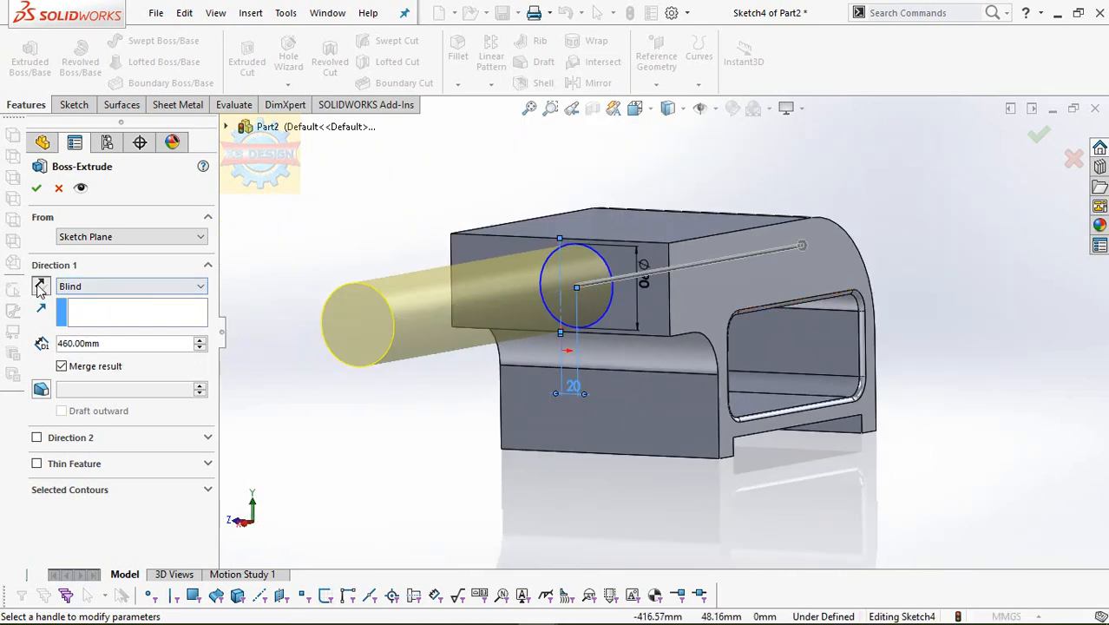
left_click(35, 189)
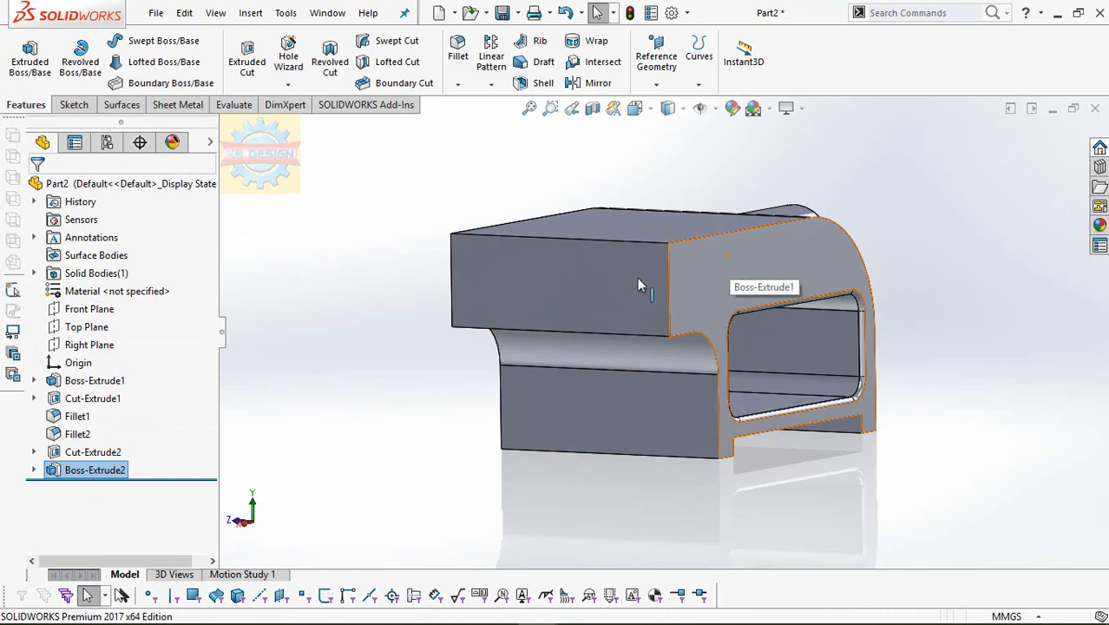
Show the cylindrical boss's sketch and start a new sketch on the flat end face above the concave arc.
left_click(33, 470)
left_click(108, 488)
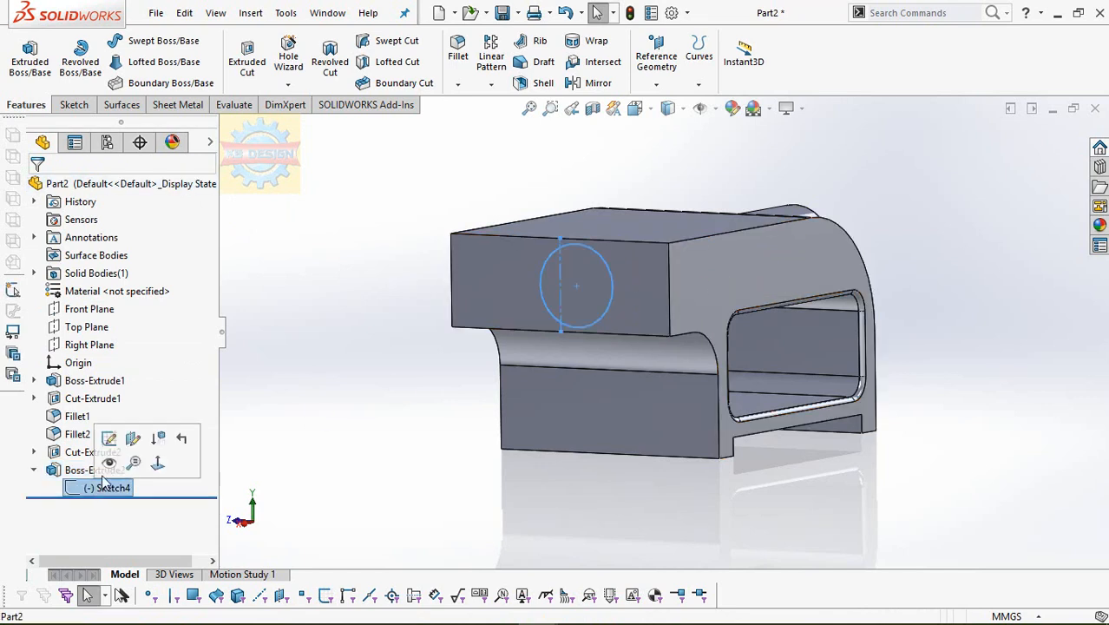
left_click(602, 279)
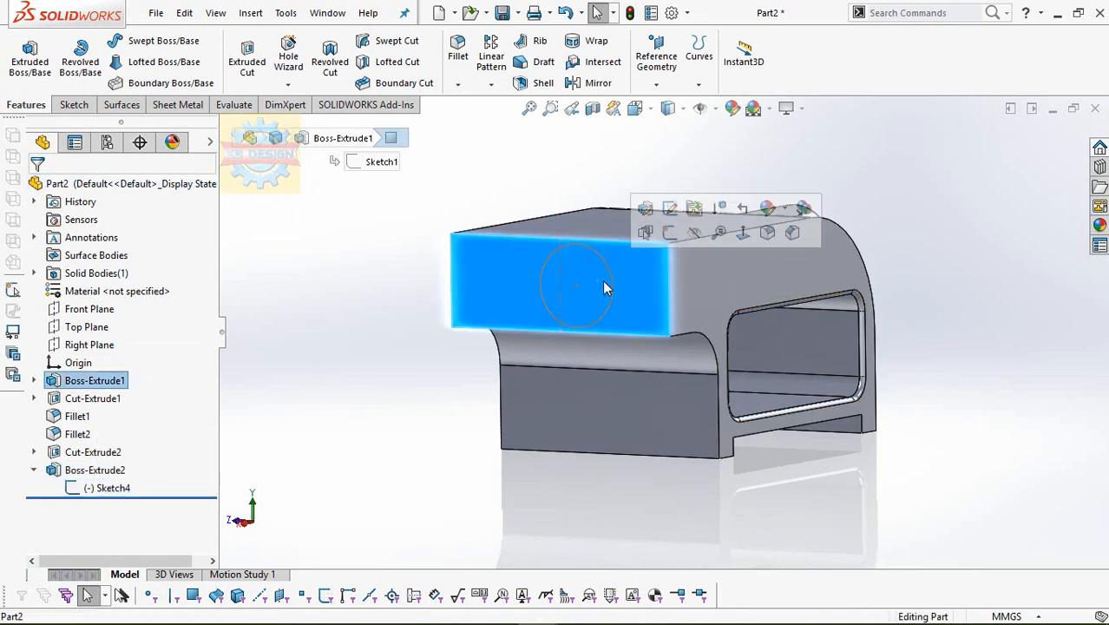
left_click(682, 232)
left_click(73, 105)
left_click(22, 57)
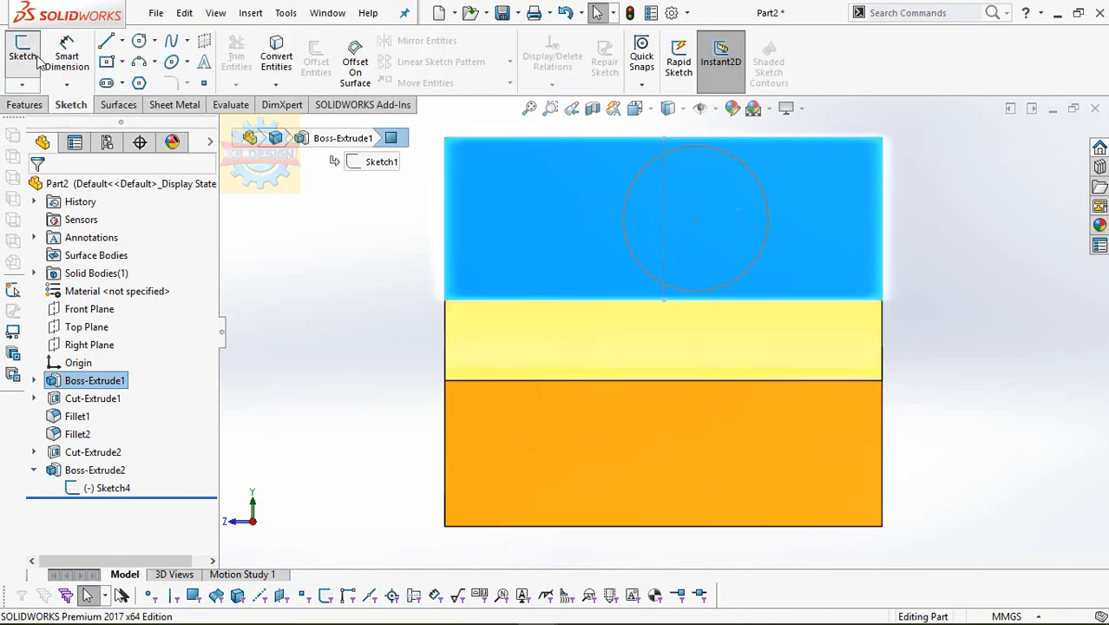
Sketch a circle concentric with the 90 mm circle and set its diameter to 60 mm.
left_click(696, 218)
left_click(737, 187)
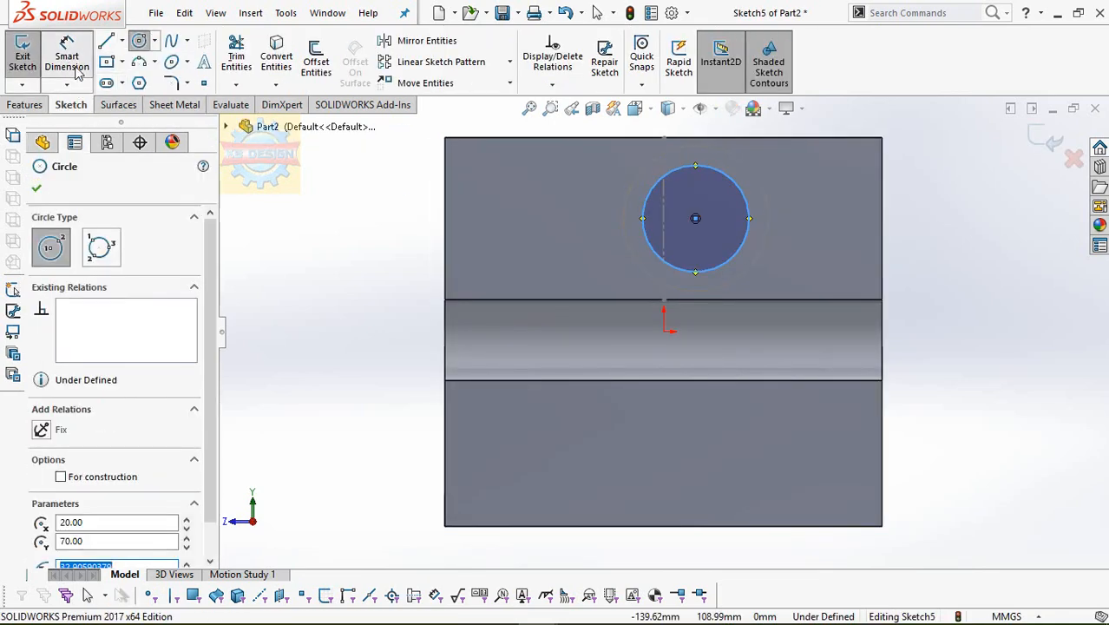
left_click(67, 56)
left_click(742, 199)
left_click(814, 184)
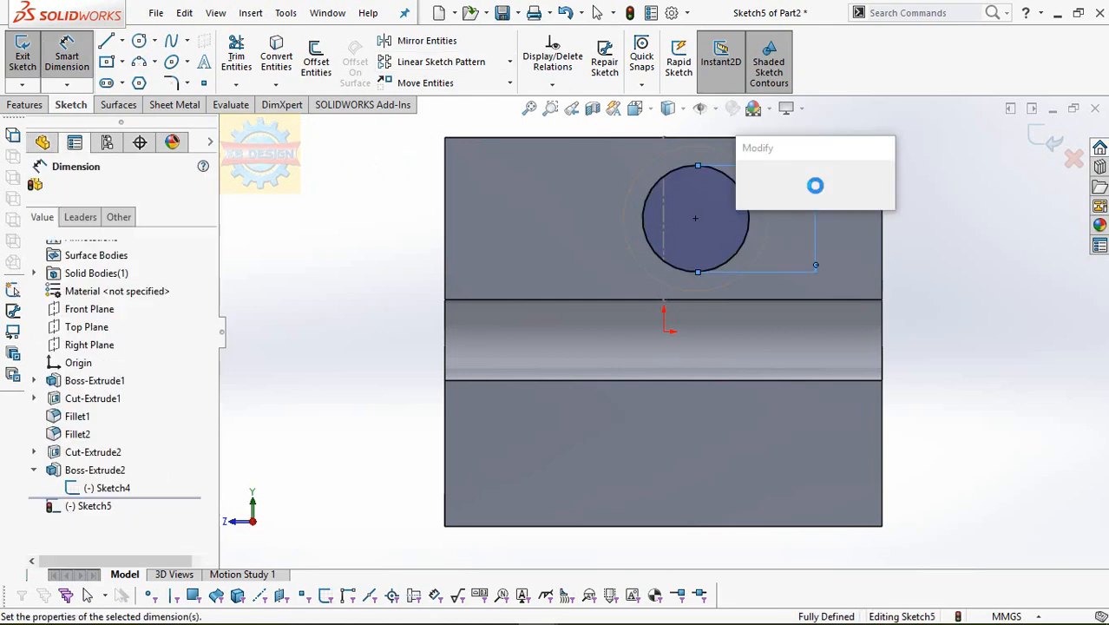
key("Return")
Cut-extrude the 60 mm circle through all, along the full length of the cylindrical boss.
mouse_move(871, 217)
middle_mouse_down()
mouse_move(847, 247)
mouse_move(773, 260)
middle_mouse_up()
left_click(26, 105)
left_click(251, 66)
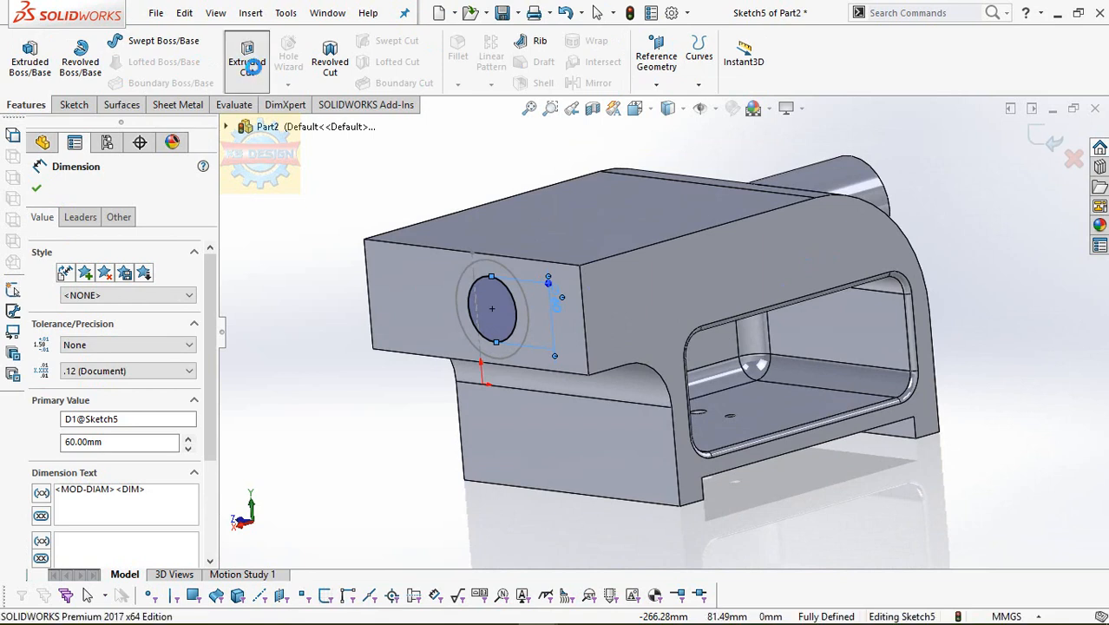
left_click(159, 287)
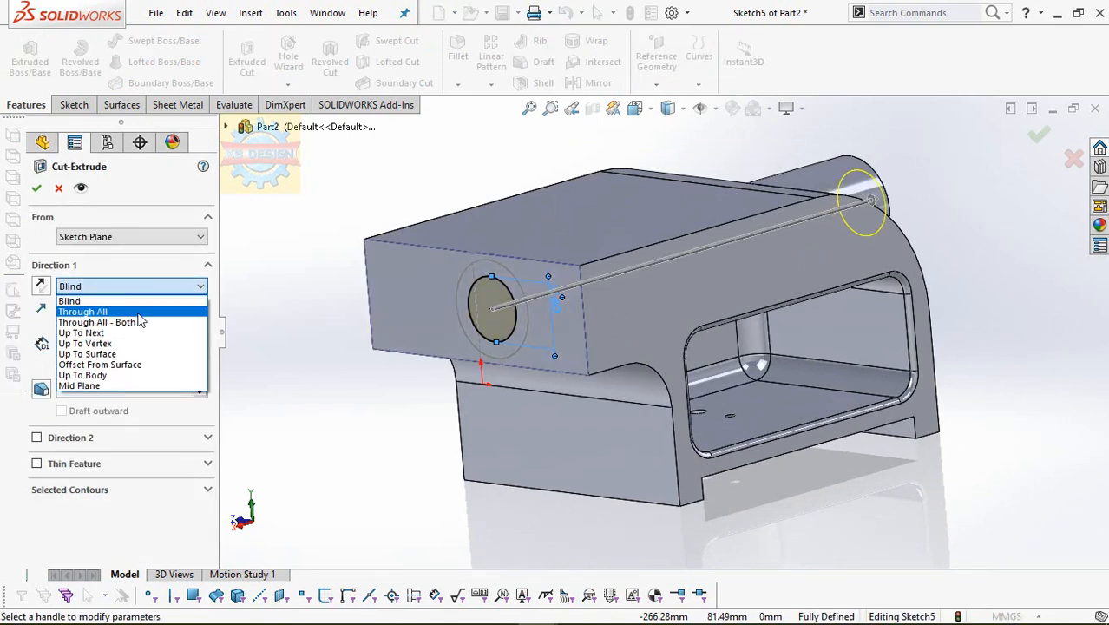
left_click(142, 320)
left_click(36, 187)
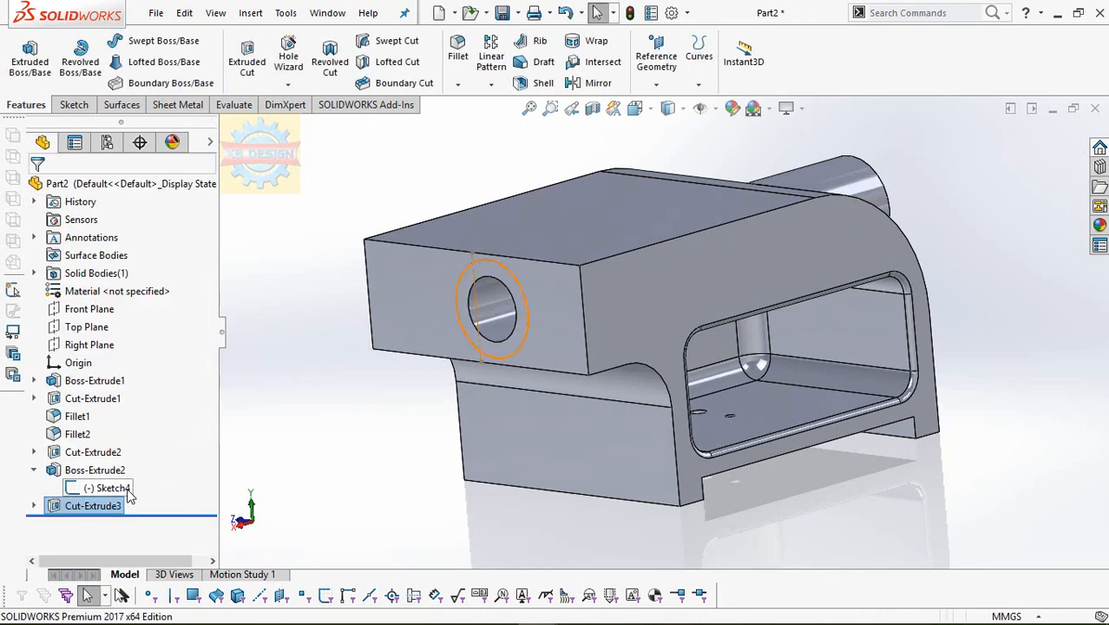
Hide the boss's sketch and start a new sketch on the ring-shaped end face of the protruding tube.
left_click(128, 490)
left_click(144, 470)
mouse_move(430, 443)
middle_mouse_down()
mouse_move(426, 426)
mouse_move(381, 508)
mouse_move(402, 446)
mouse_move(390, 452)
mouse_move(407, 438)
middle_mouse_up()
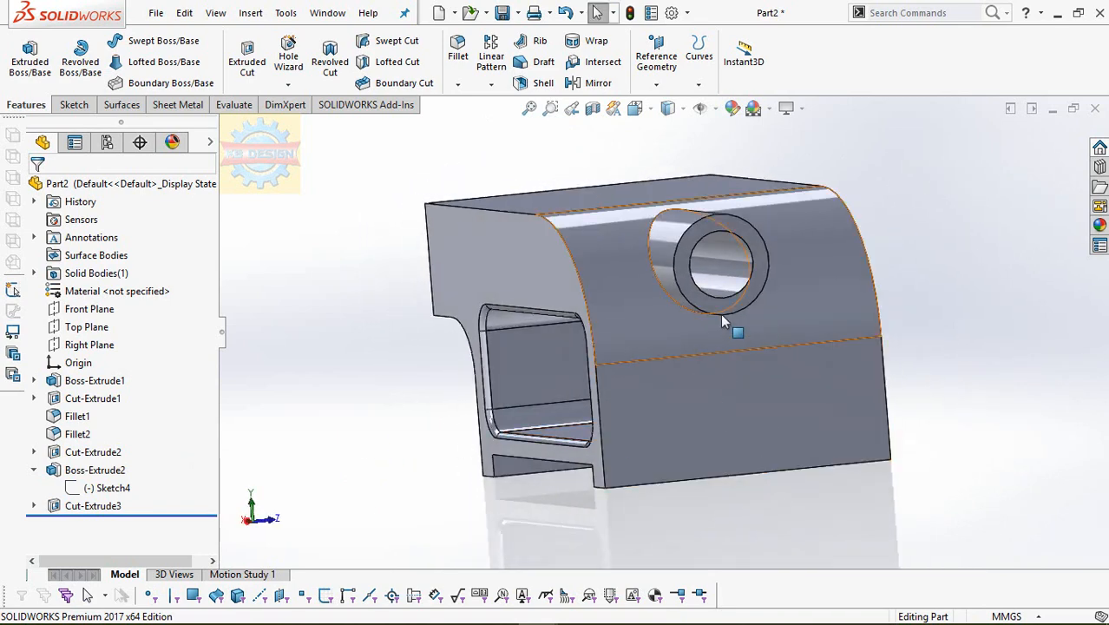
left_click(722, 308)
left_click(868, 268)
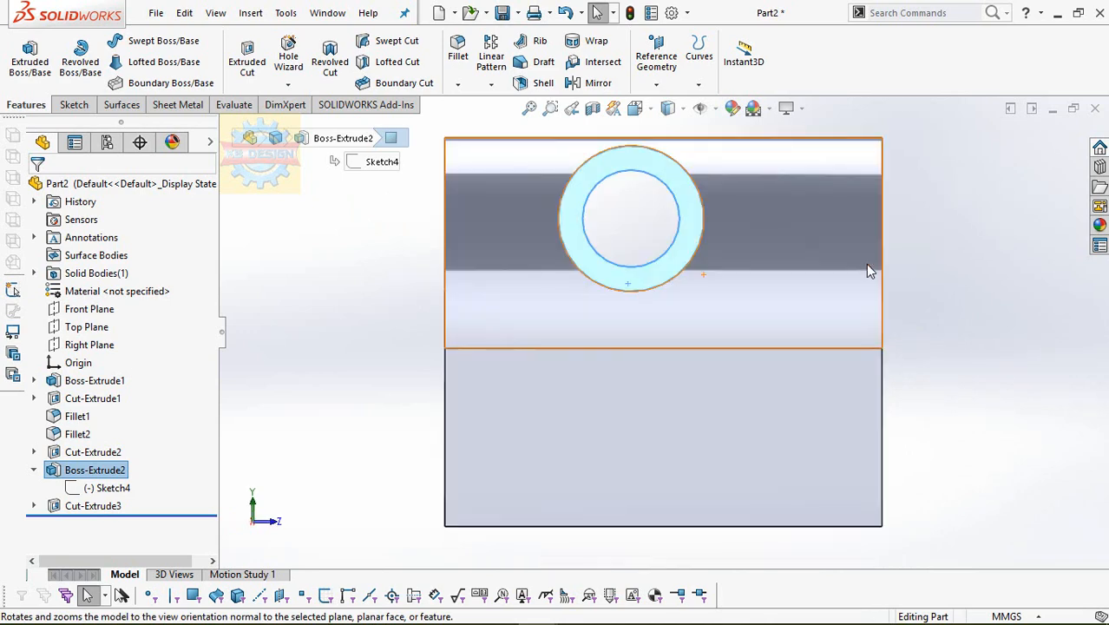
scroll(751, 148, "down", 2)
left_click(72, 105)
left_click(25, 57)
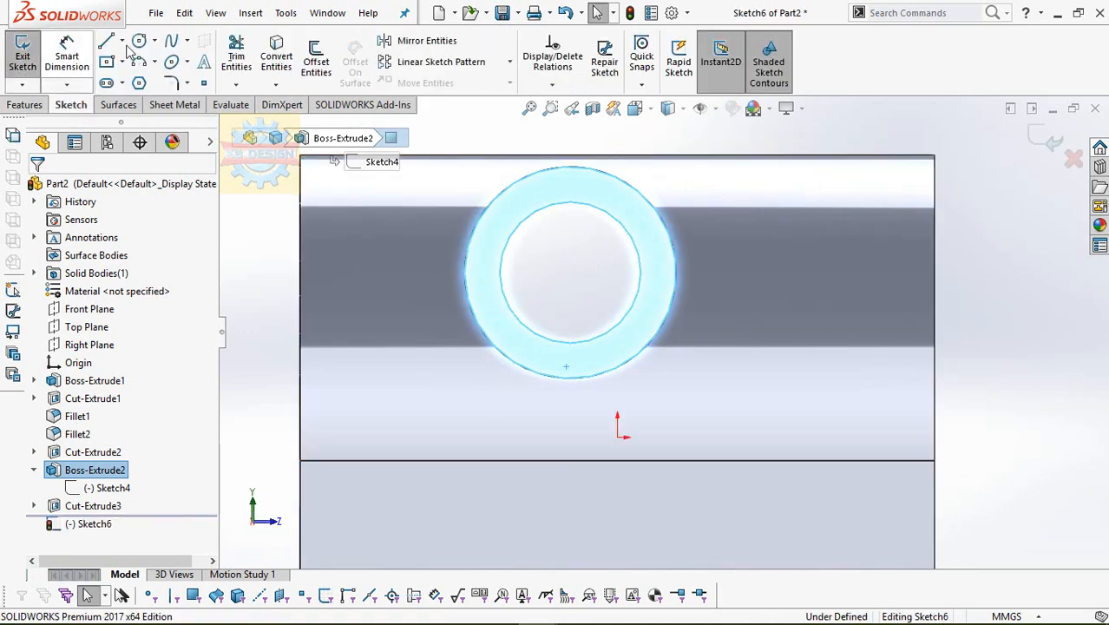
Sketch a circle concentric with the bore on the ring face and set its diameter to 75 mm.
left_click(570, 271)
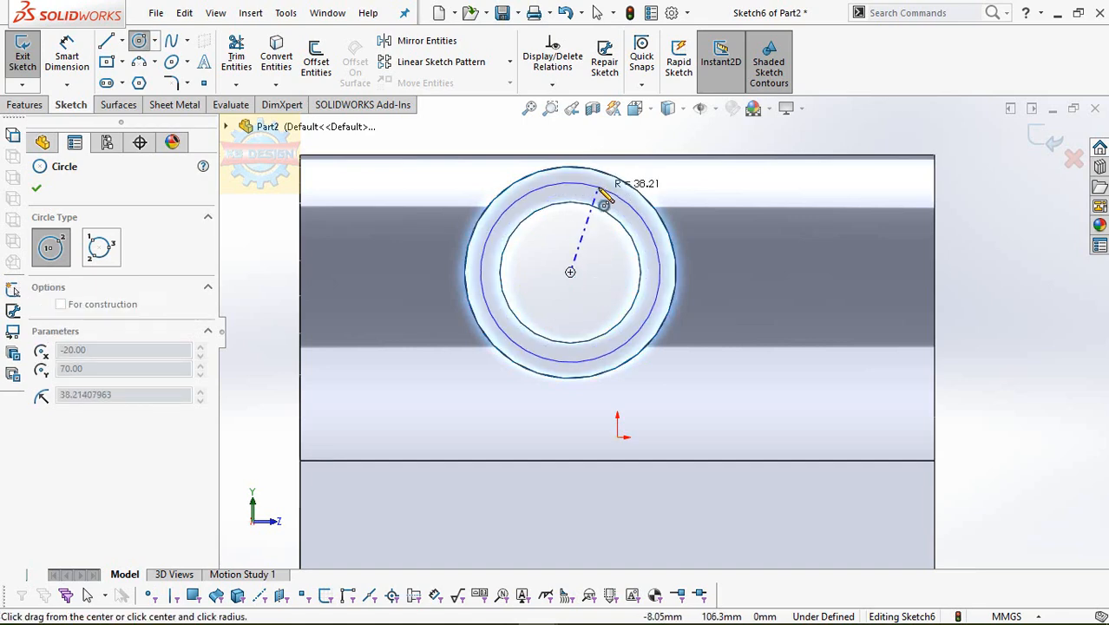
left_click(601, 189)
left_click(67, 56)
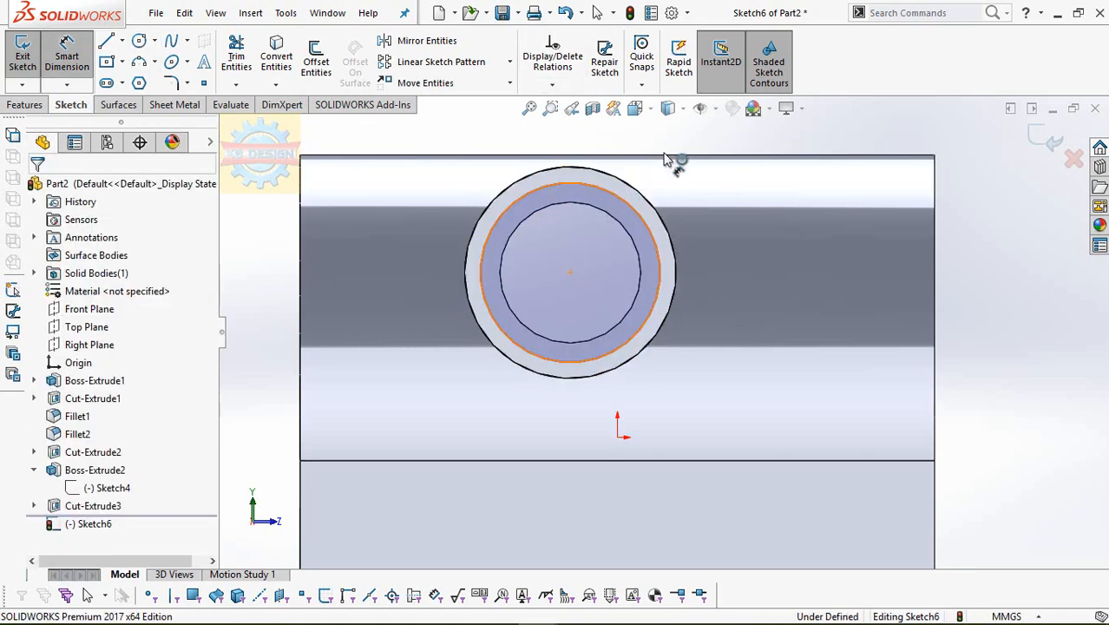
left_click(625, 201)
left_click(670, 145)
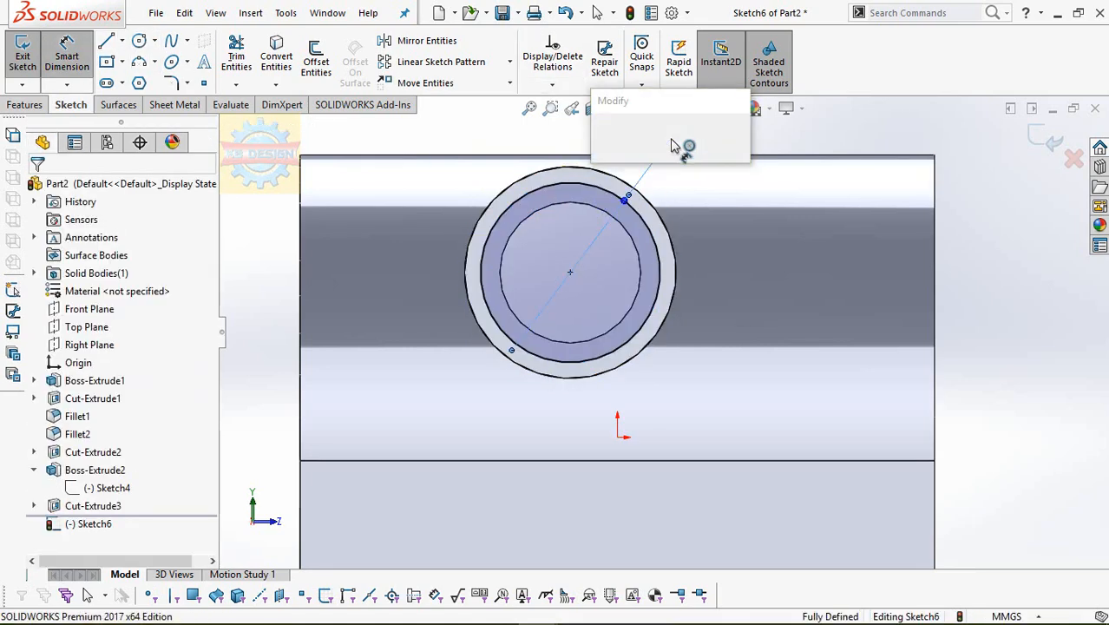
type("75")
key("Return")
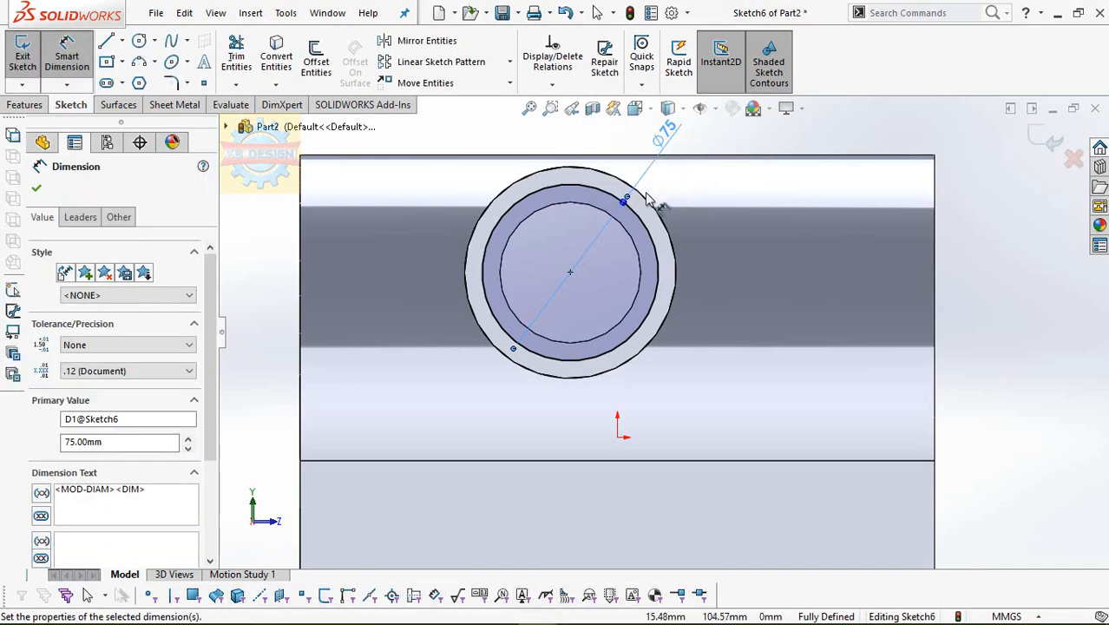
Convert the 75 mm circle to construction geometry.
key("Escape")
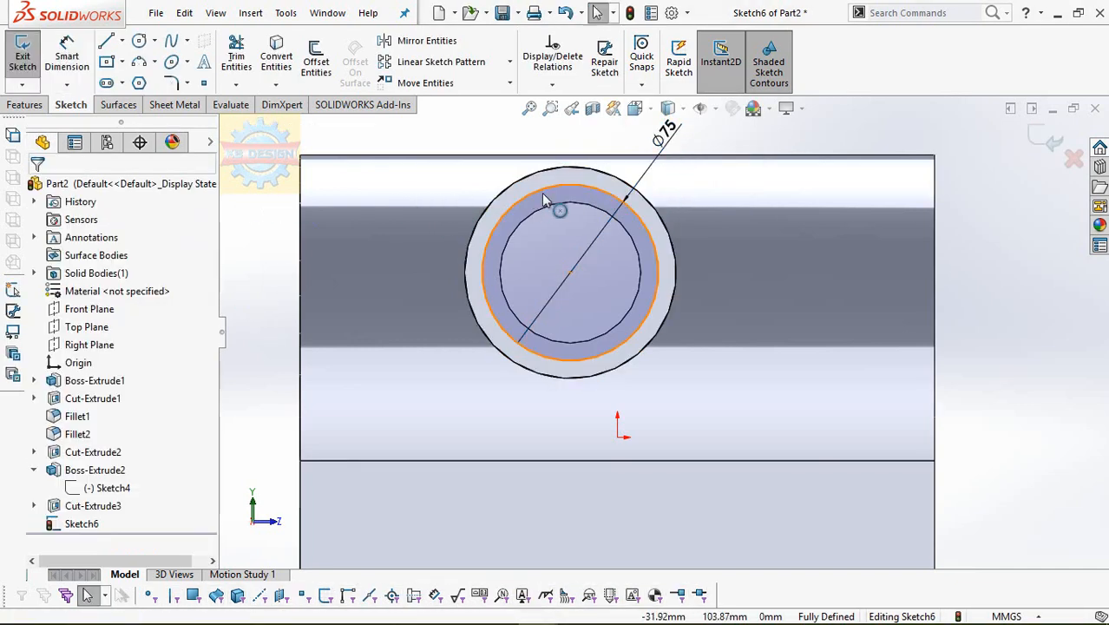
left_click(113, 406)
key("Escape")
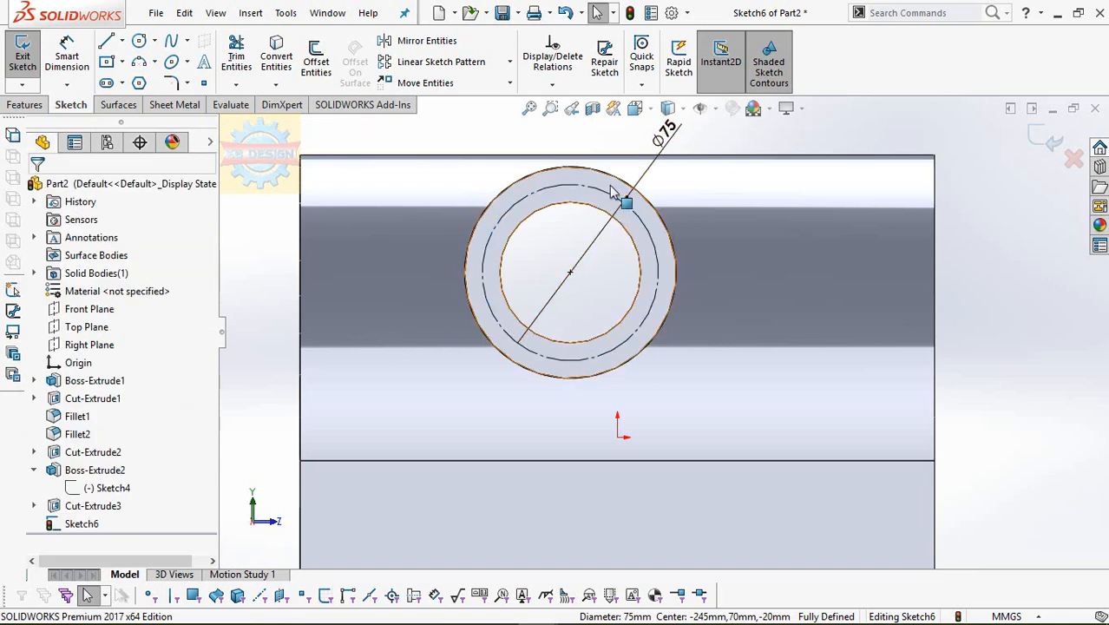
Sketch a small circle centred on the top quadrant of the 75 mm construction circle and set its diameter to 8 mm.
scroll(611, 187, "down", 2)
left_click(139, 44)
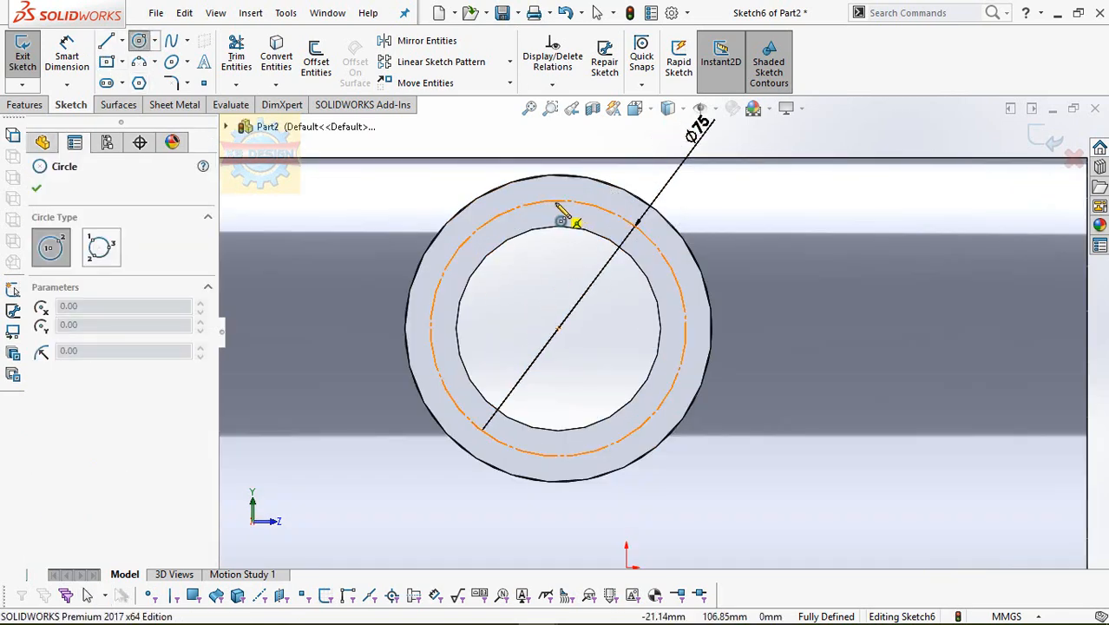
left_click(558, 199)
left_click(551, 189)
key("Escape")
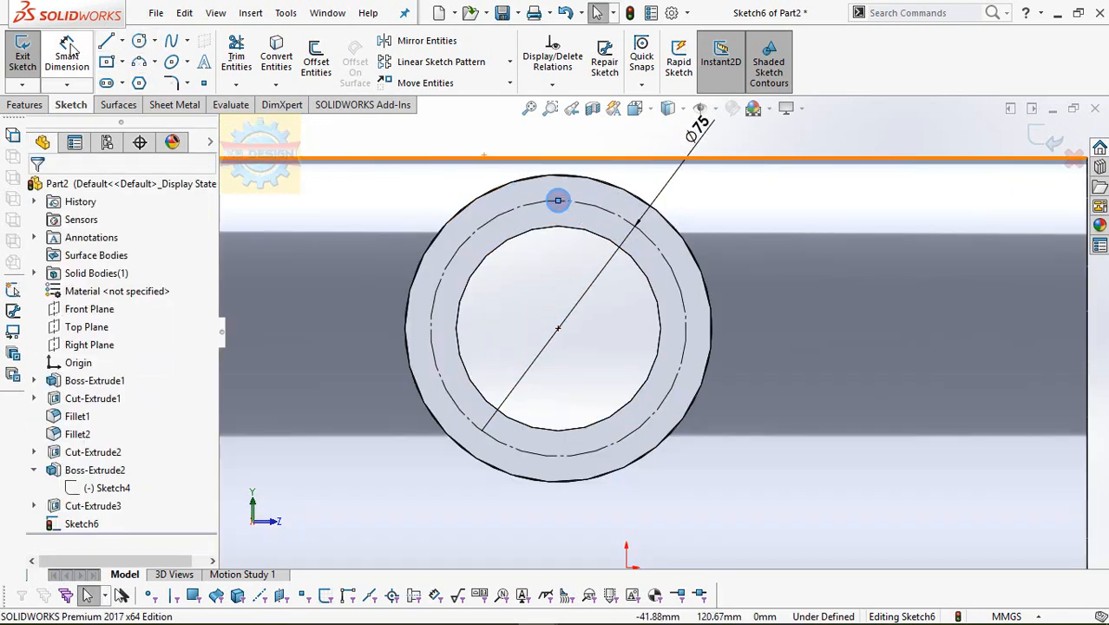
left_click(66, 54)
left_click(563, 189)
left_click(572, 156)
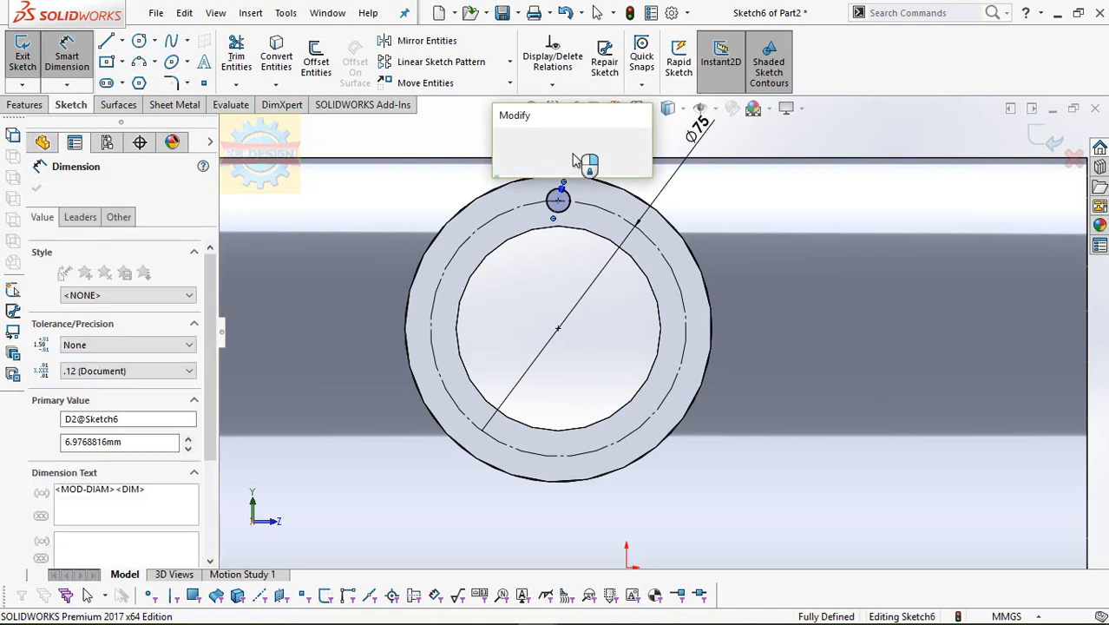
type("8")
key("Return")
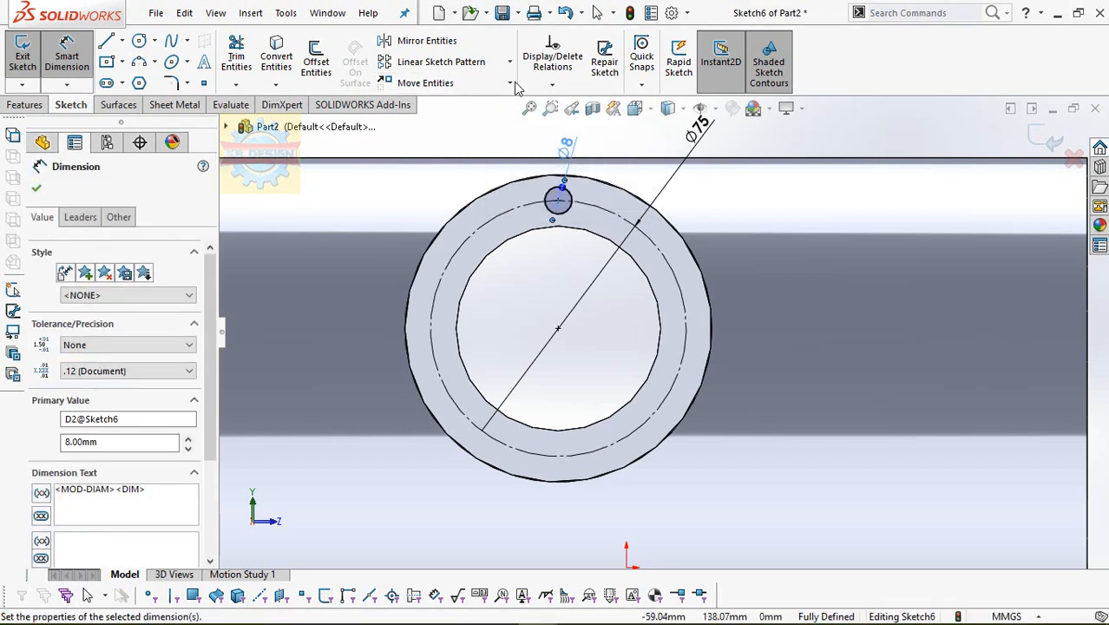
Create a circular sketch pattern of the 8 mm circle with 4 equally spaced instances over 360° about the bore's centre.
left_click(511, 83)
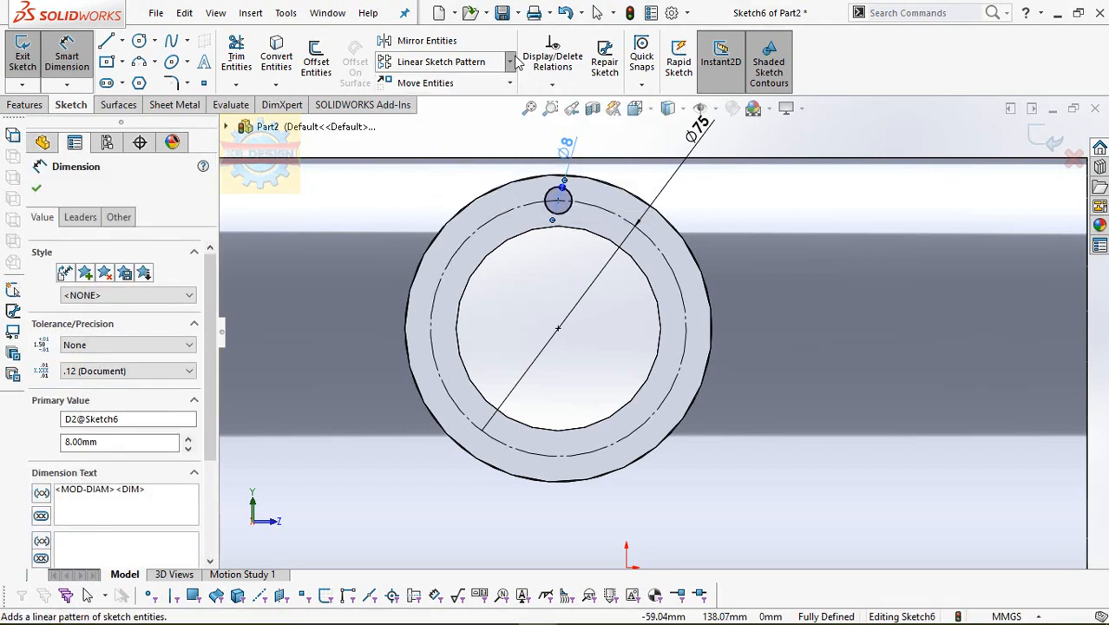
left_click(509, 61)
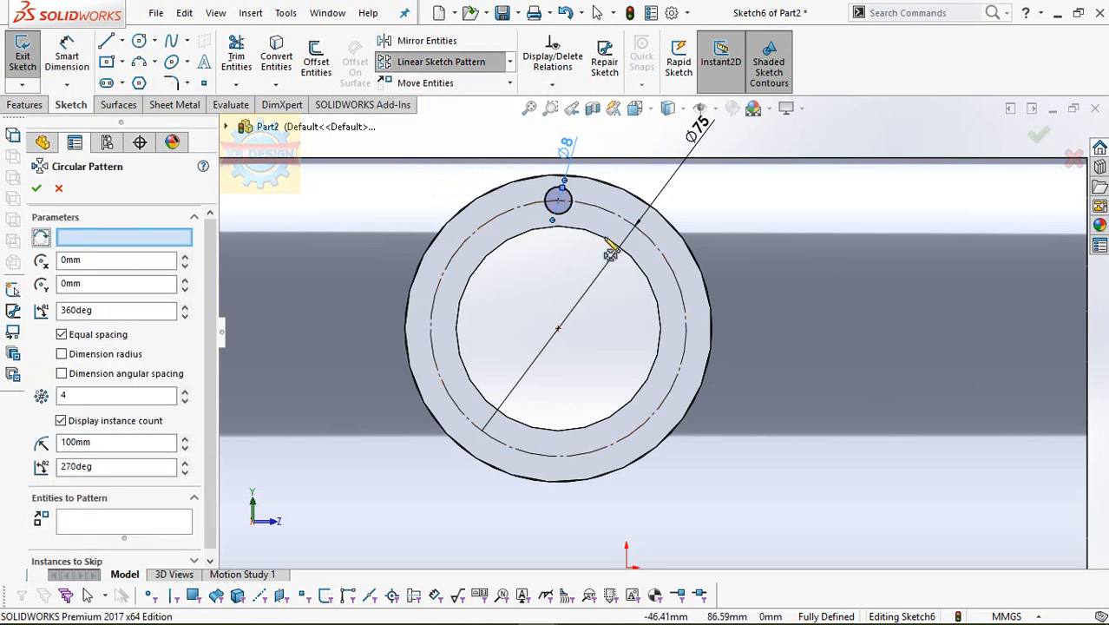
left_click(573, 201)
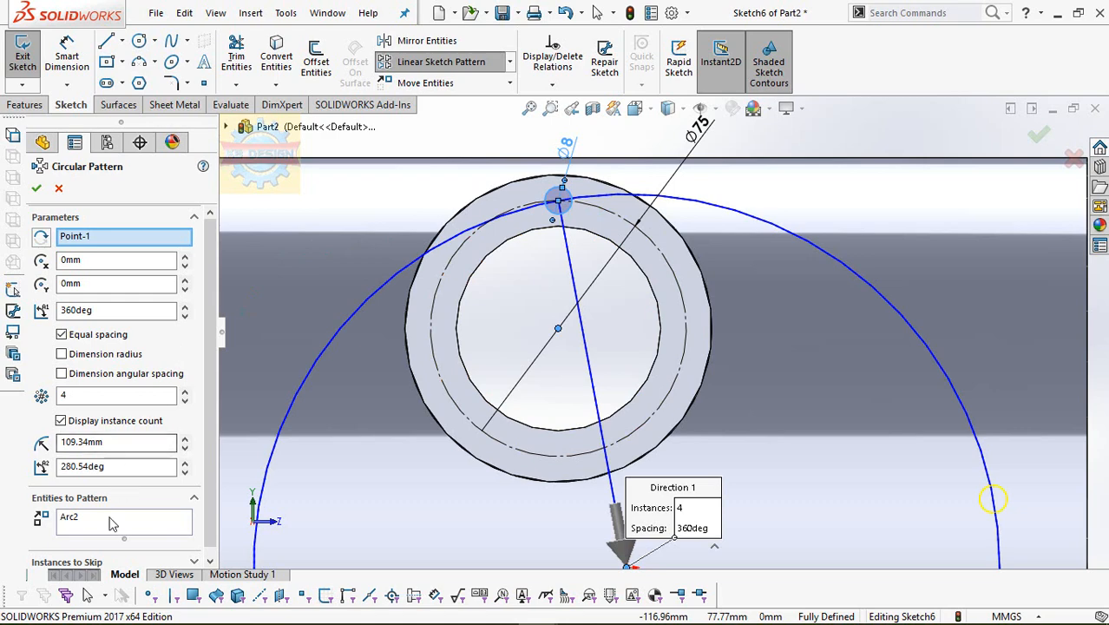
right_click(111, 523)
left_click(165, 525)
left_click(571, 211)
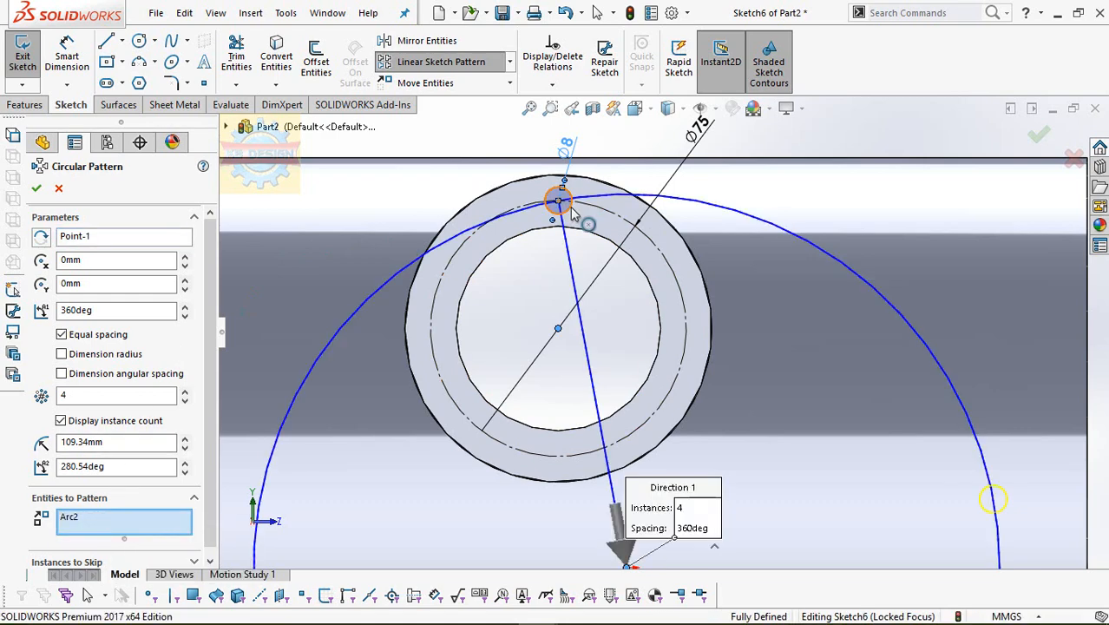
scroll(600, 332, "up", 2)
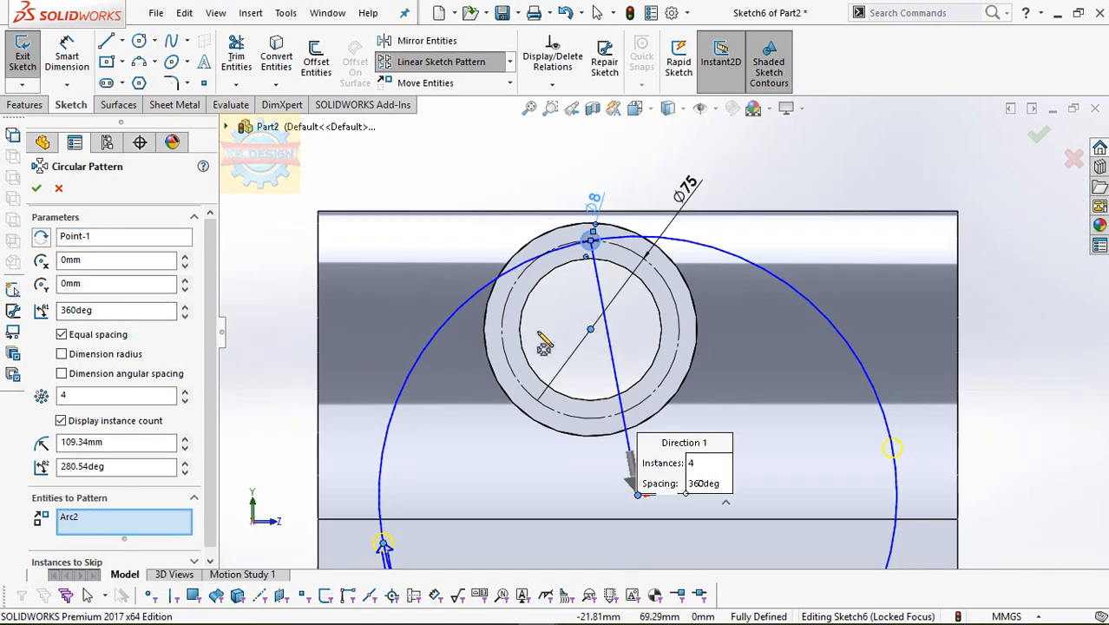
left_click(126, 237)
right_click(130, 240)
left_click(187, 241)
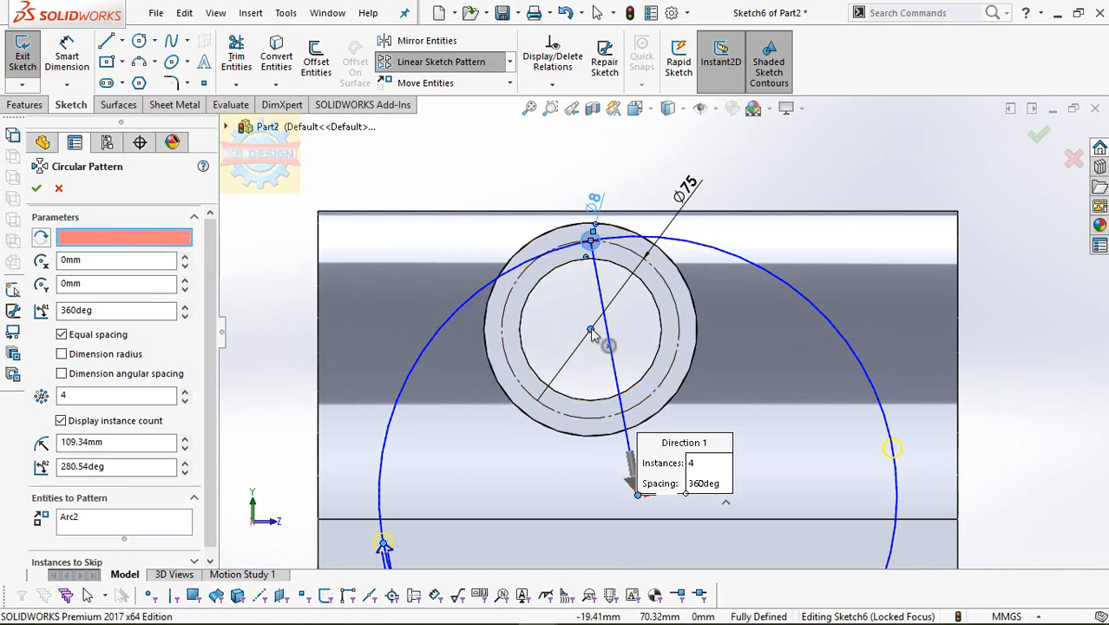
left_click(591, 332)
left_click(39, 190)
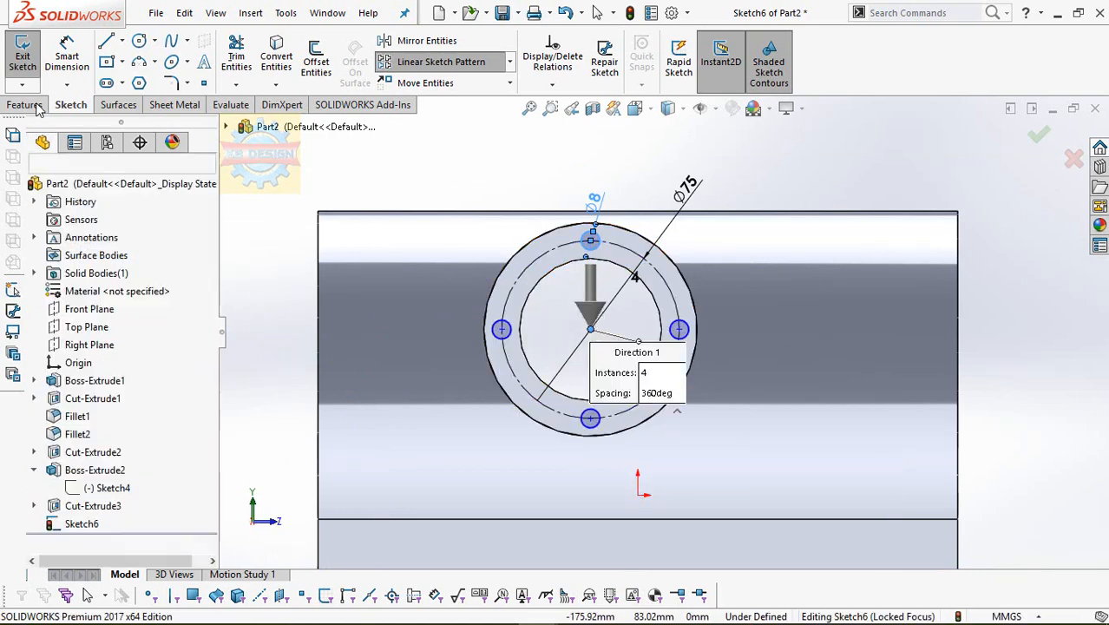
Cut-extrude the four patterned circles to a blind depth of 20 mm into the tube's end face.
left_click(24, 104)
left_click(247, 57)
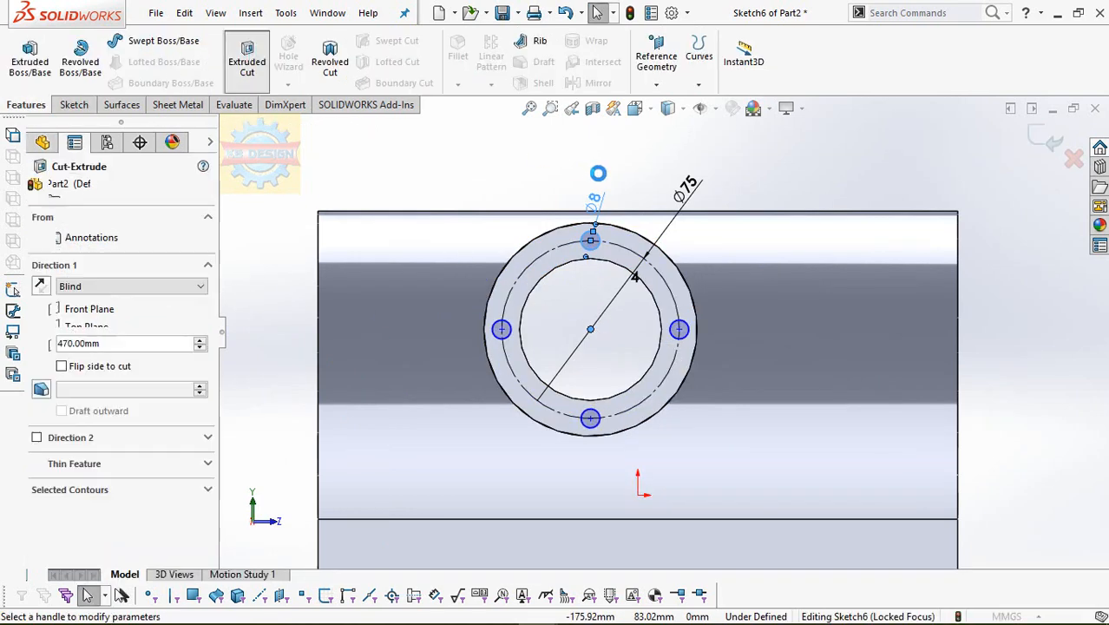
type("2")
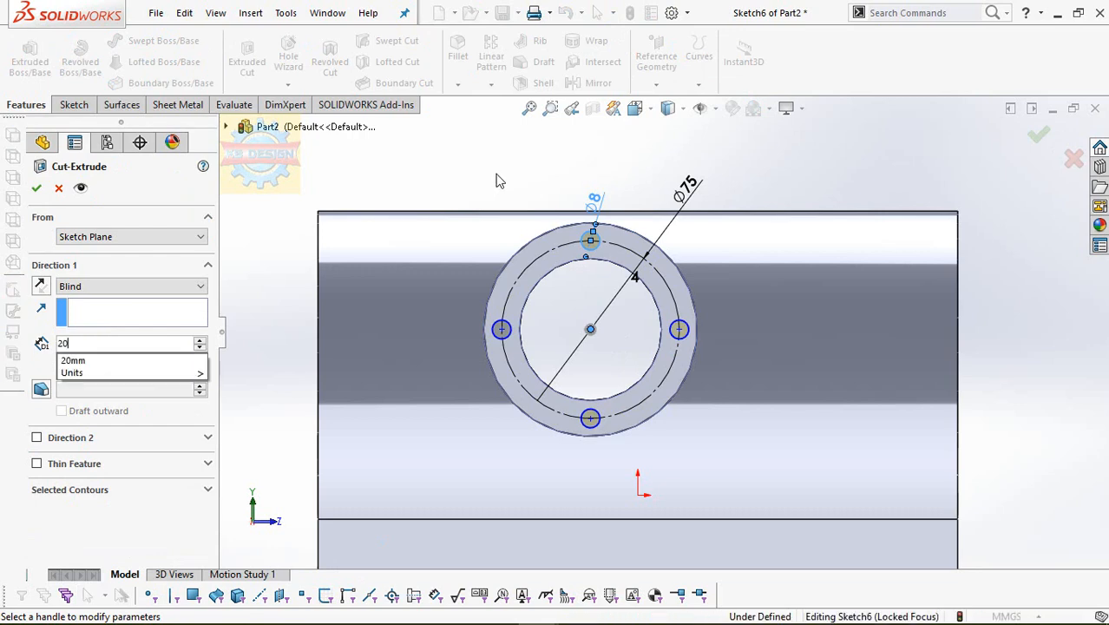
type("0")
key("Return")
left_click(37, 189)
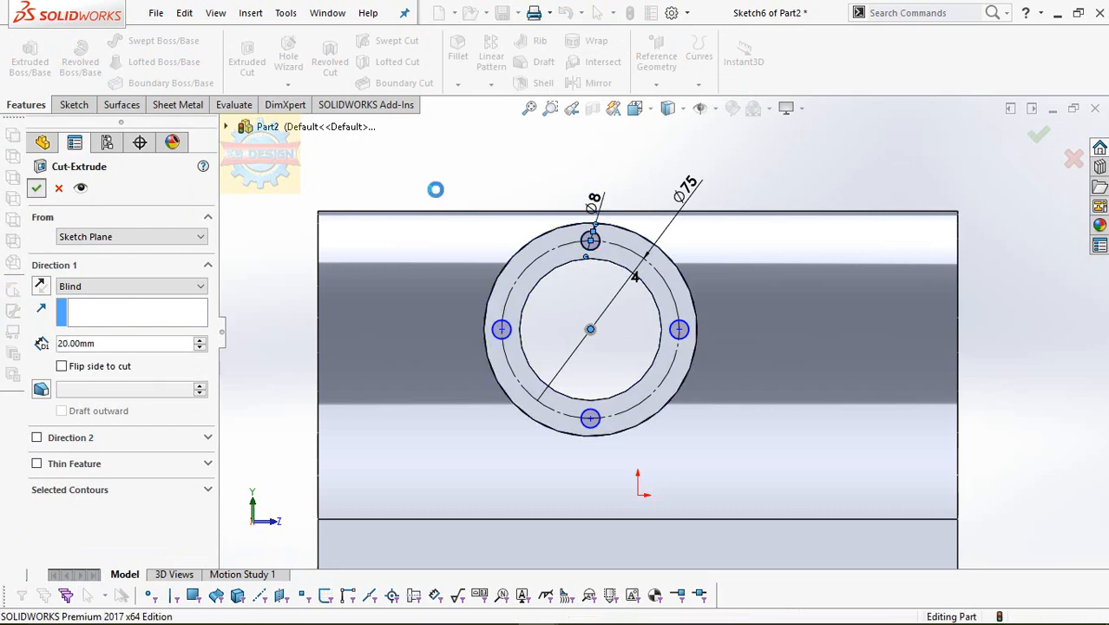
middle_click_drag(596, 210, 610, 234)
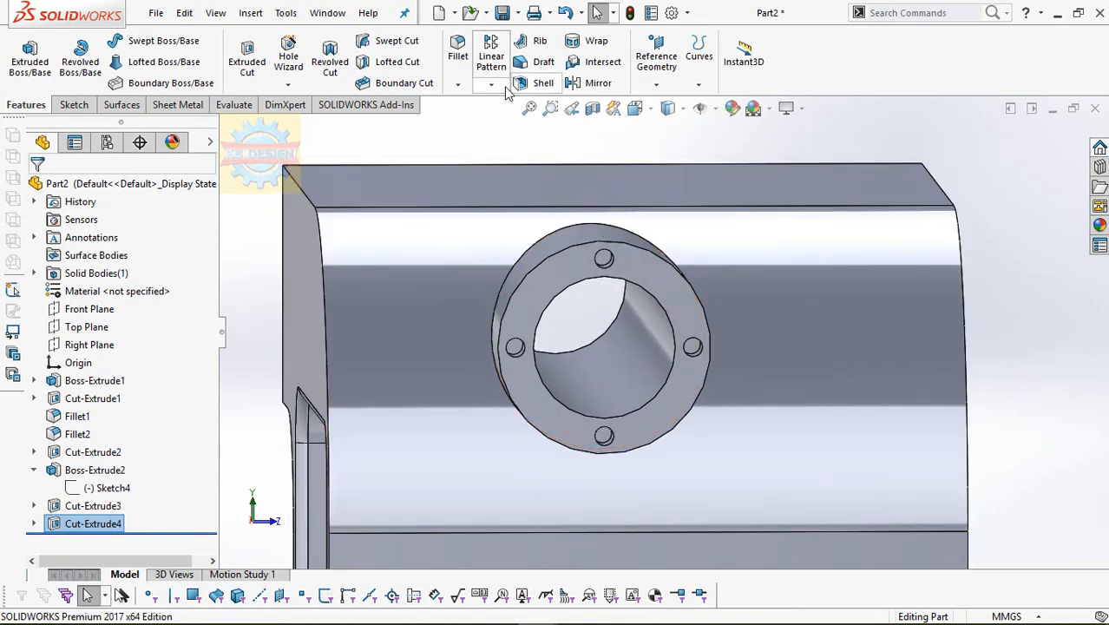
Chamfer the rim edges of the four small holes with a 2 mm distance at 45°.
left_click(469, 84)
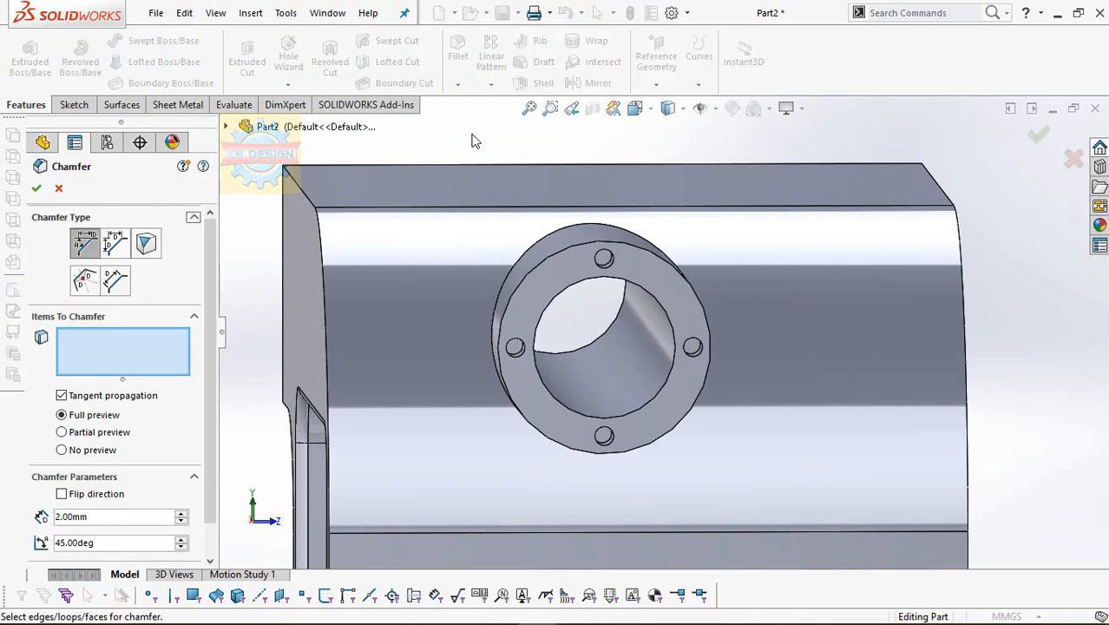
scroll(580, 351, "down", 2)
left_click(505, 359)
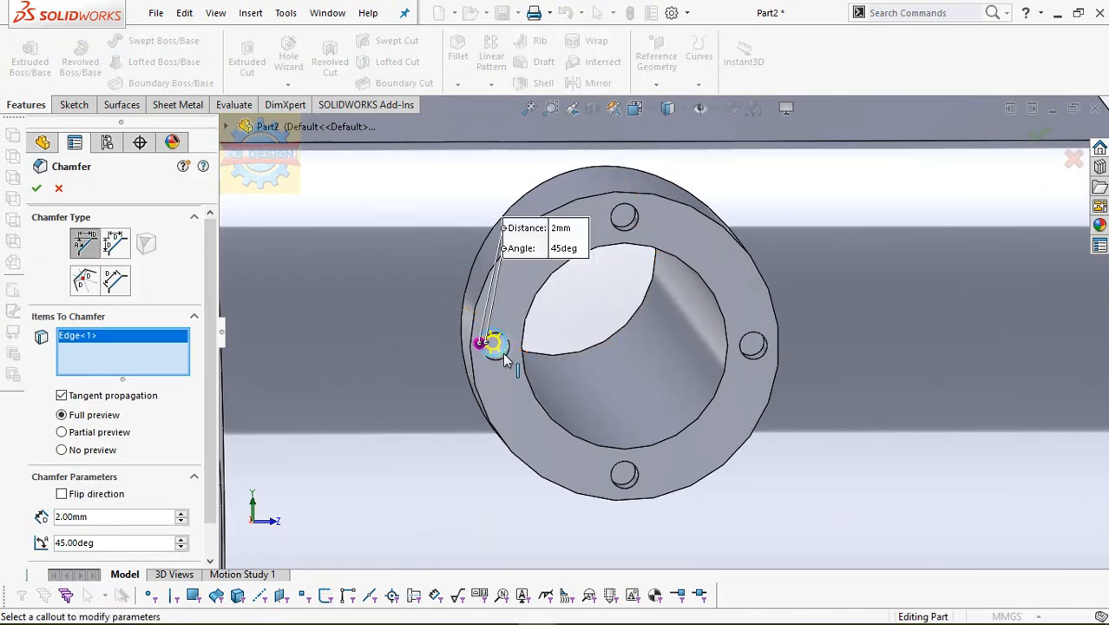
left_click(772, 361)
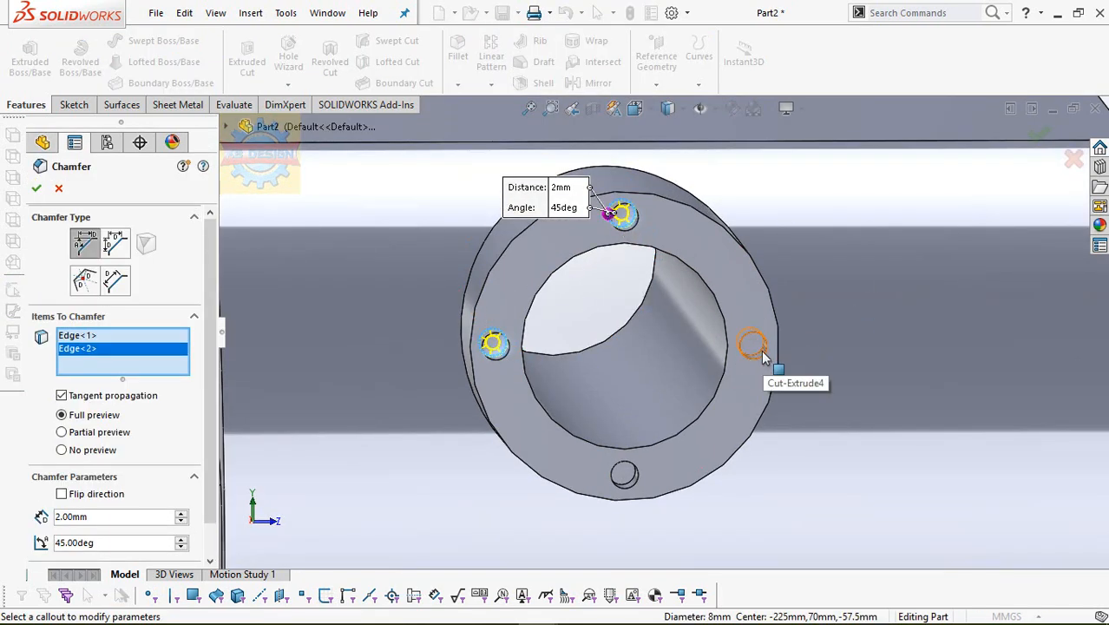
left_click(754, 356)
left_click(633, 487)
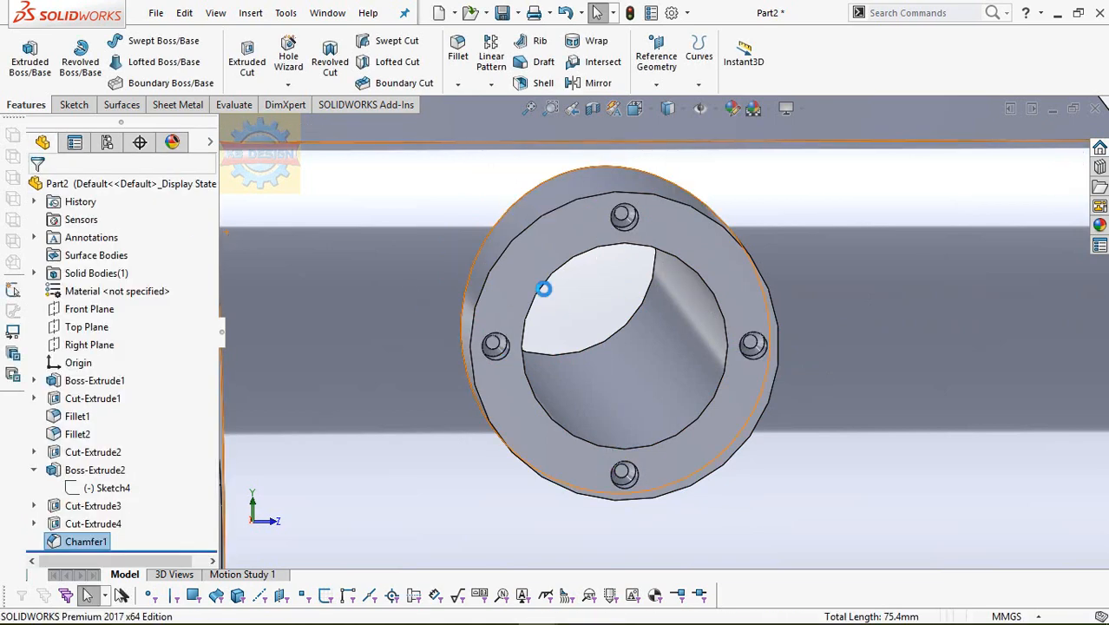
Fillet the edge where the cylindrical boss meets the block's curved face with a 20 mm radius.
middle_click_drag(545, 287, 580, 318)
scroll(581, 317, "up", 3)
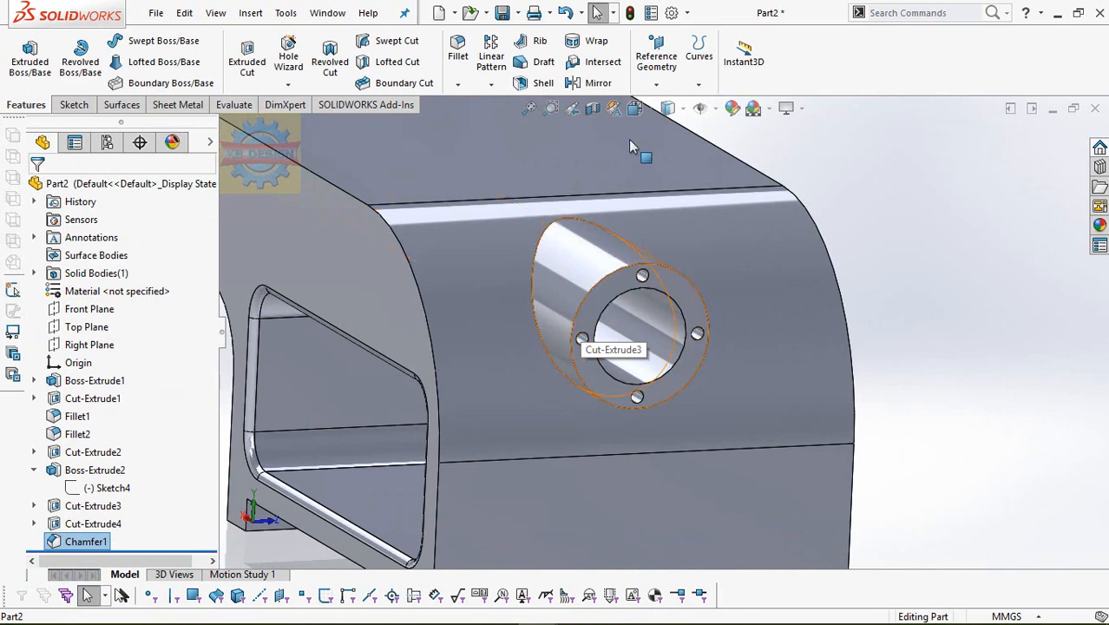
left_click(462, 87)
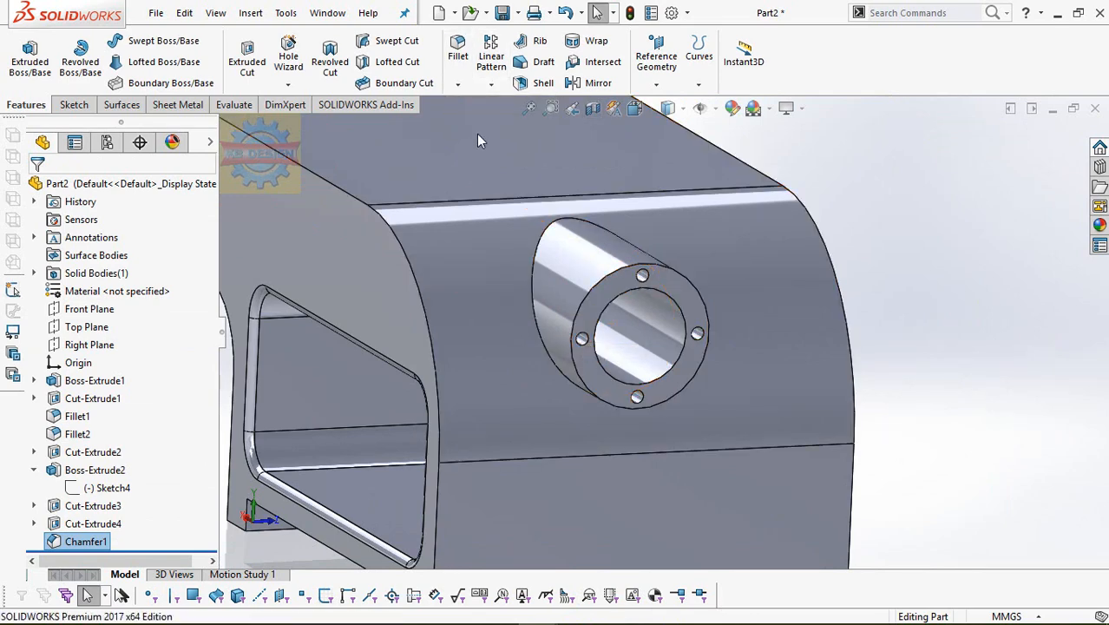
type("2")
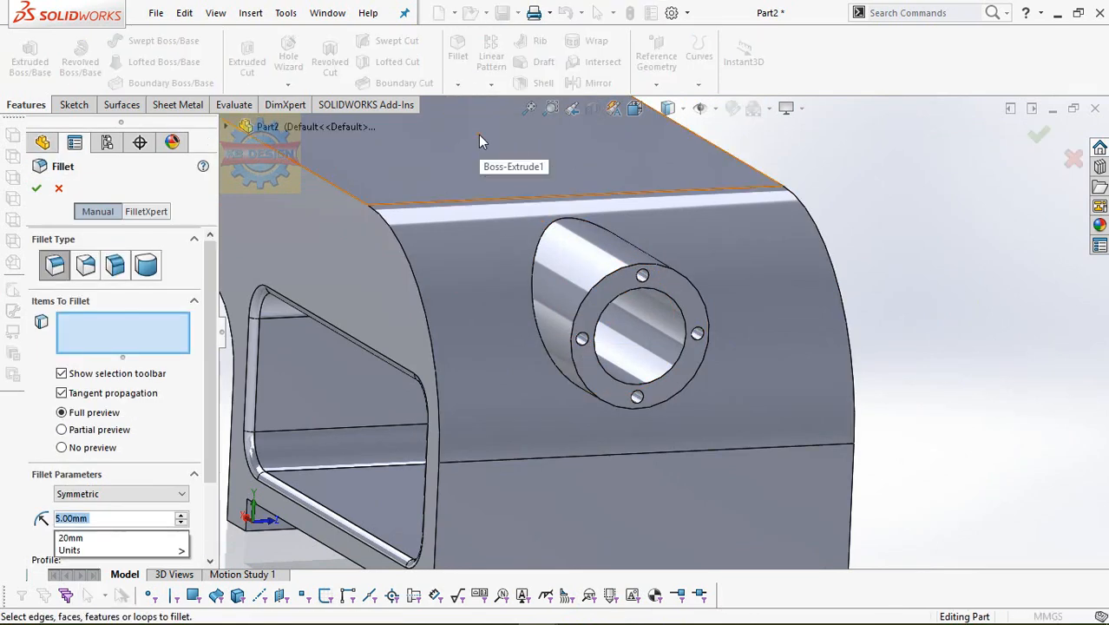
type("0")
key("Return")
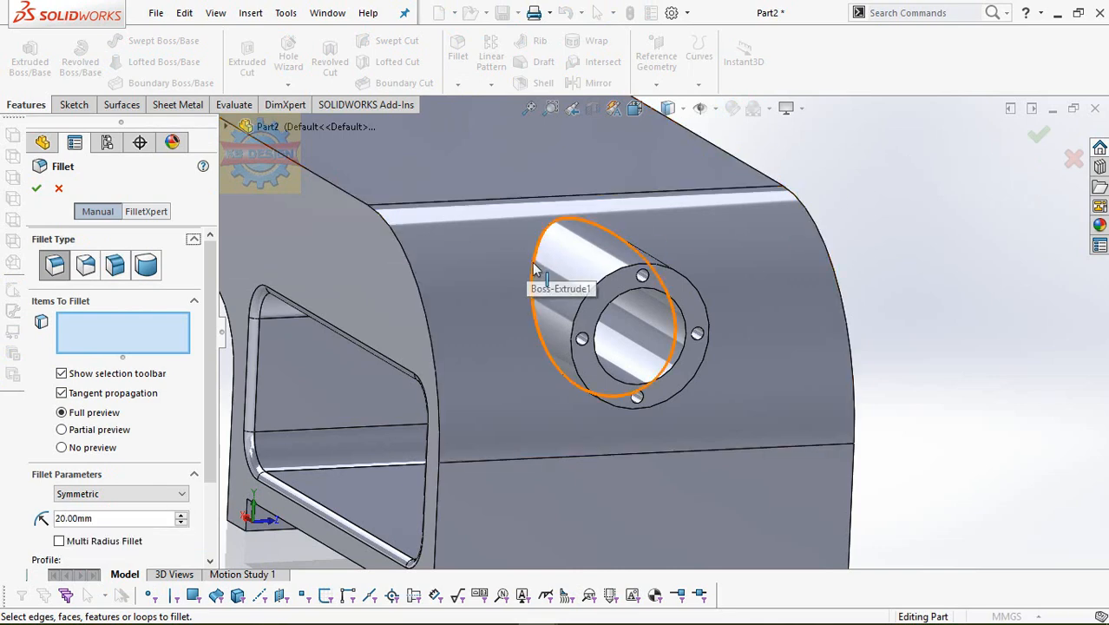
left_click(533, 265)
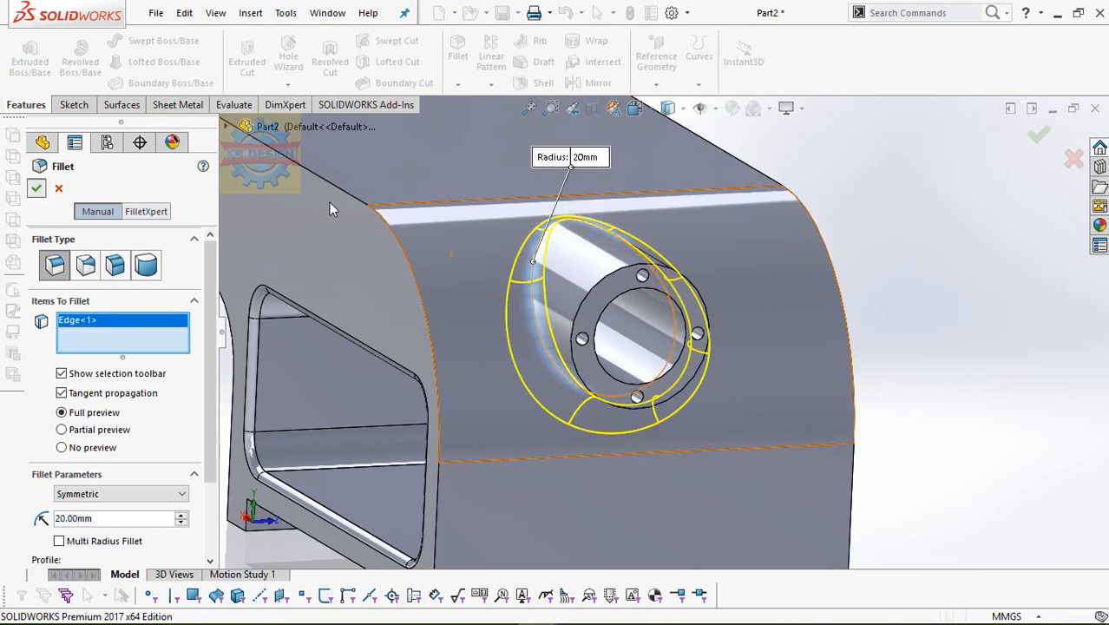
left_click(37, 188)
Start a new sketch, viewed head-on, on the block's flat end face opposite the boss, where the bore opens.
scroll(567, 247, "up", 3)
middle_click_drag(568, 247, 646, 293)
left_click(646, 293)
key("ctrl+8")
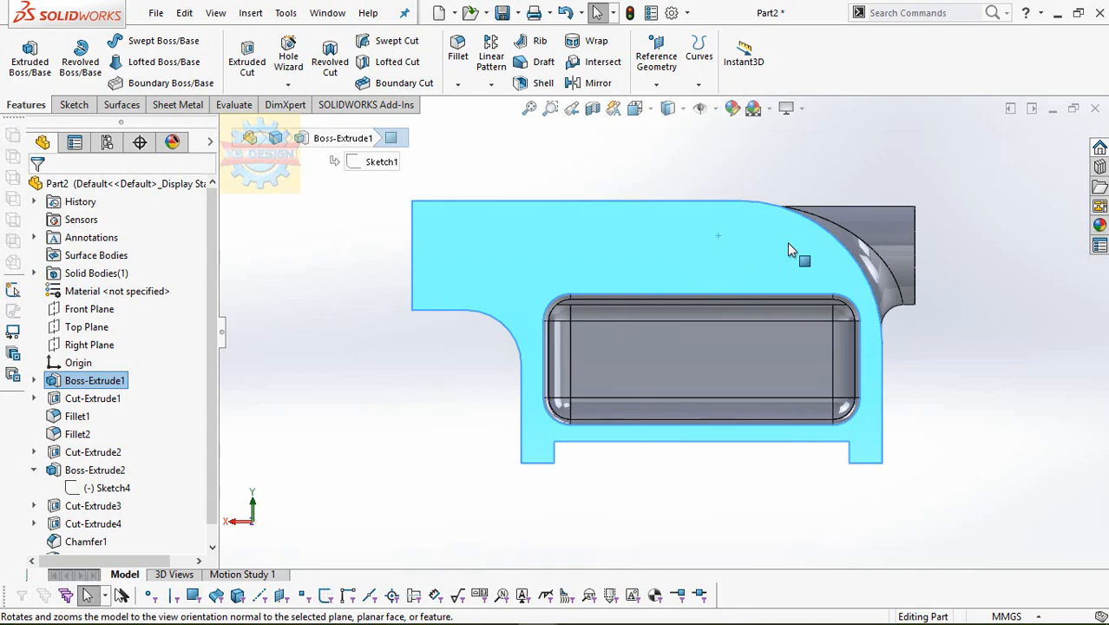
left_click(914, 529)
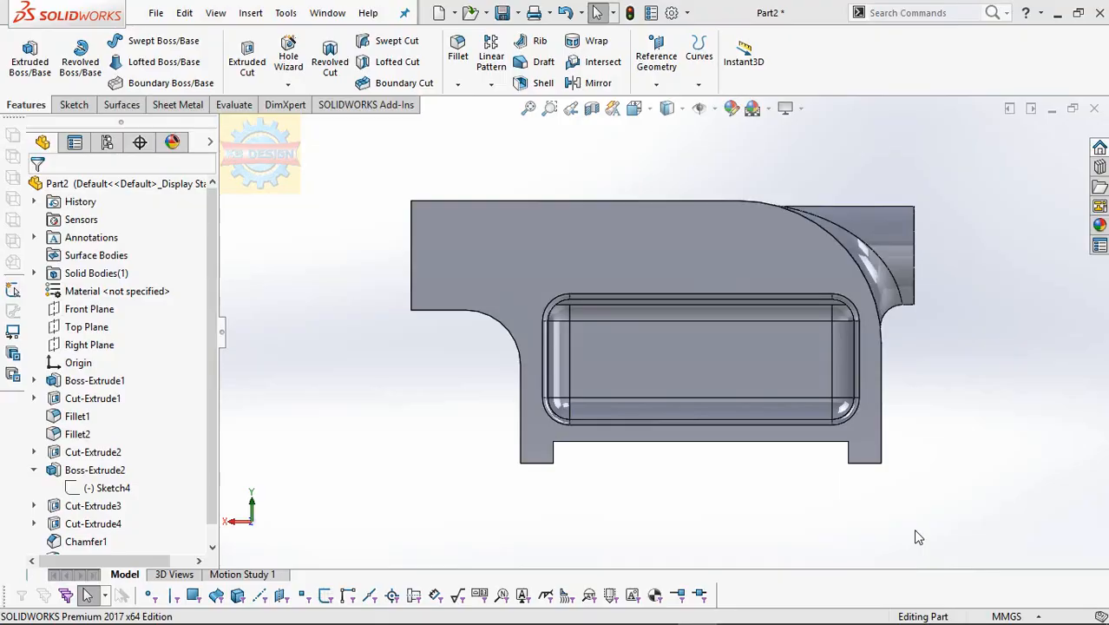
middle_click_drag(753, 500, 543, 389)
left_click(739, 261)
left_click(825, 212)
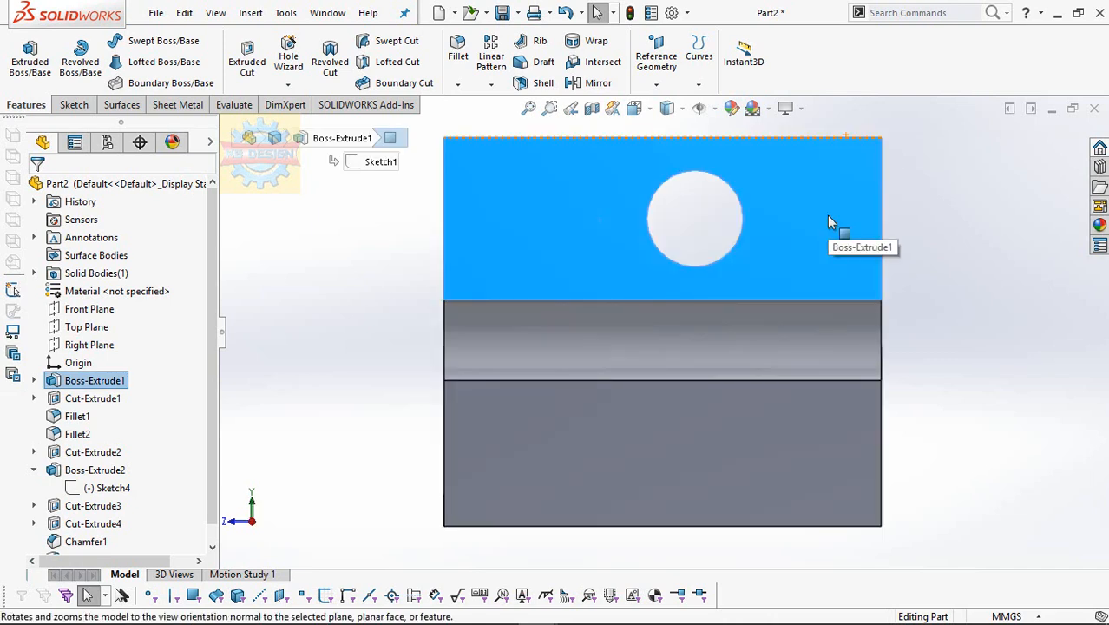
left_click(74, 104)
left_click(26, 63)
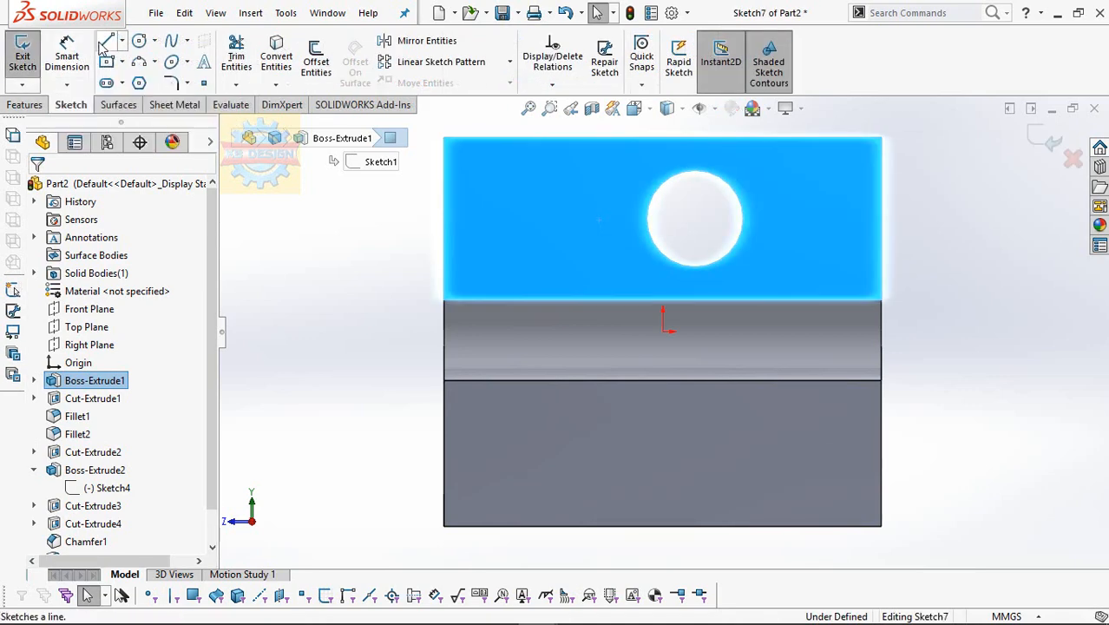
Sketch a short horizontal line along the face's upper edge, starting at the upper left corner.
left_click(444, 137)
left_click(559, 137)
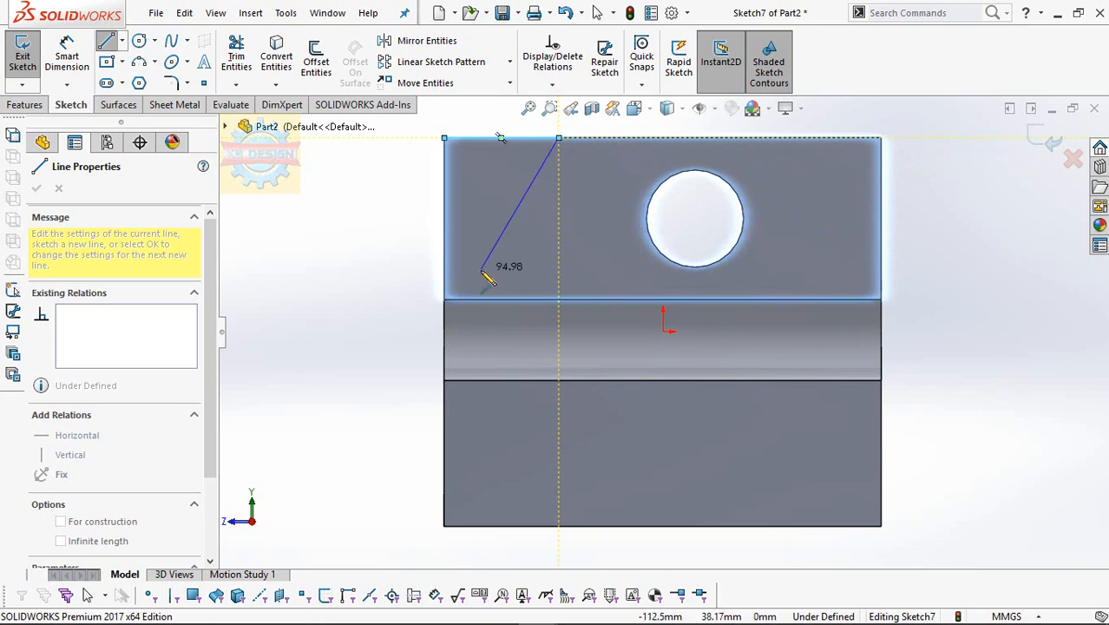
key("Escape")
key("Escape")
Sketch a vertical line about 175 mm long up the block's right edge to the corner, continued by a short line along the upper edge.
key("l")
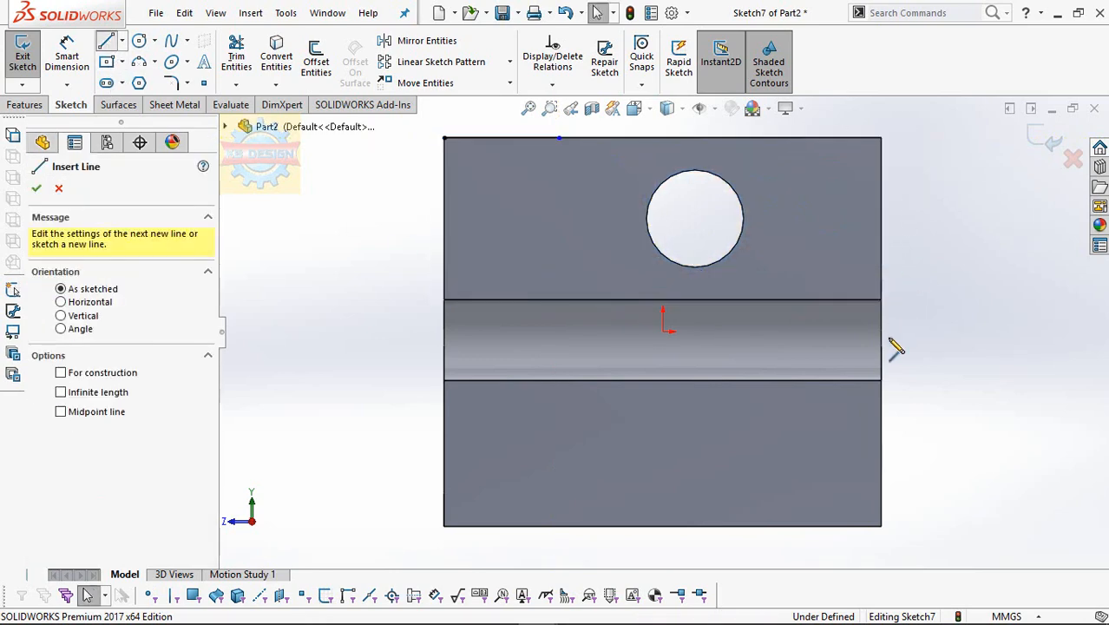
left_click(881, 404)
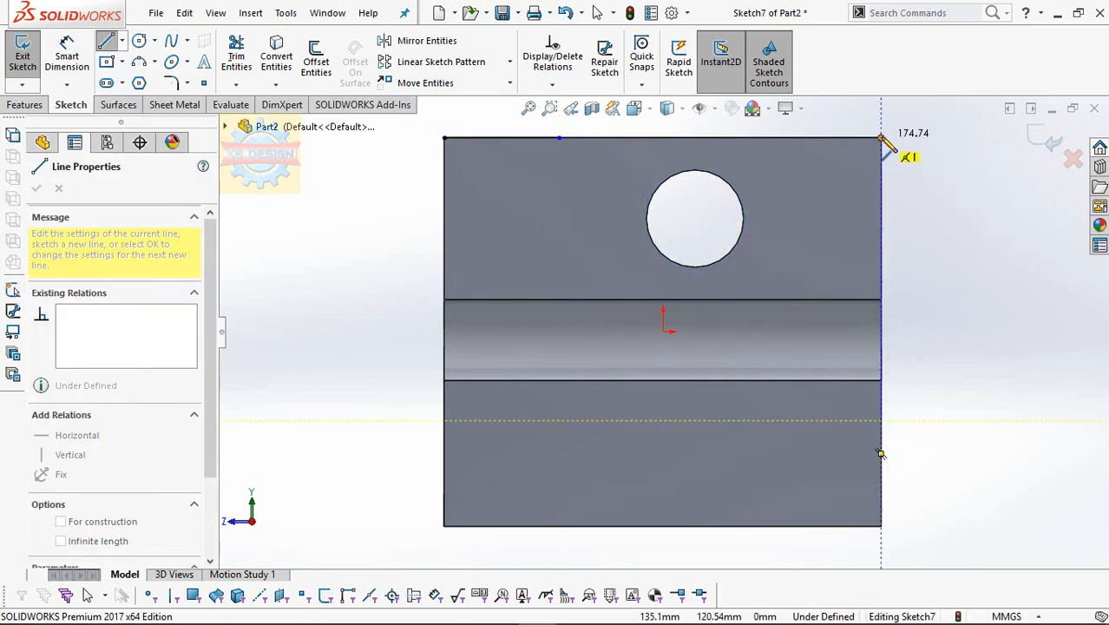
left_click(880, 137)
key("Escape")
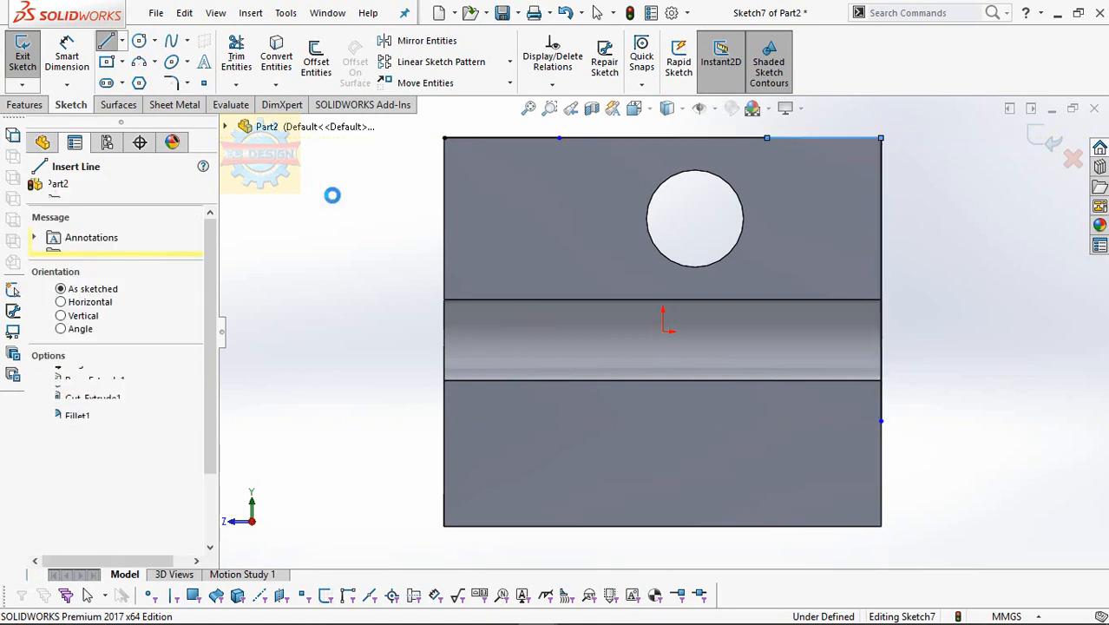
key("Escape")
Sketch a vertical line along the block's left edge, from near the middle of its lower part to the upper corner.
left_click(108, 48)
left_click(444, 452)
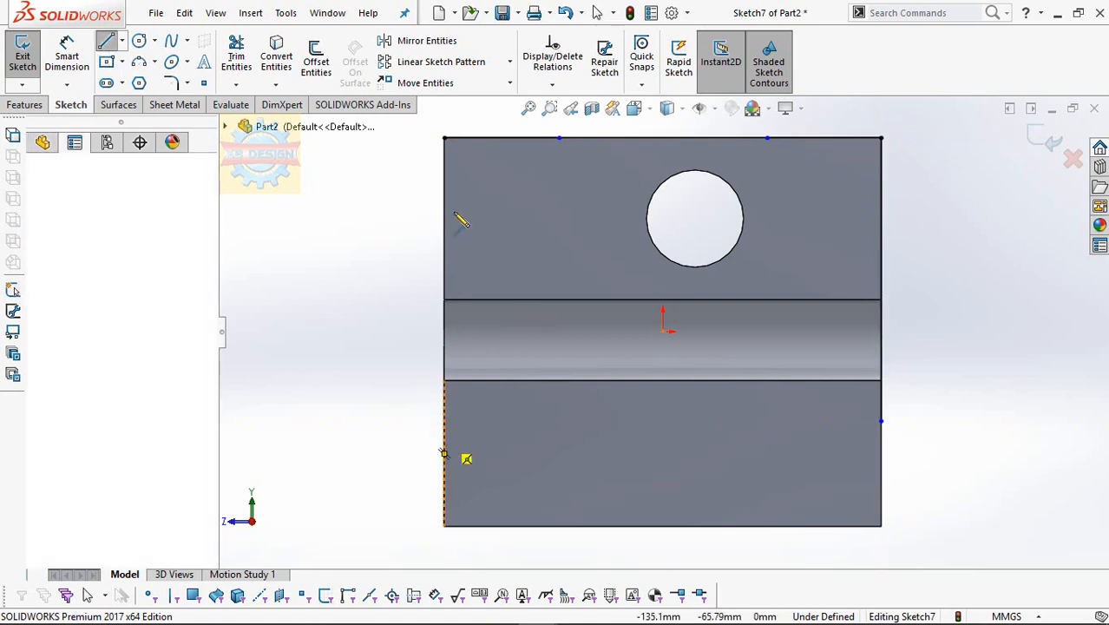
left_click(445, 138)
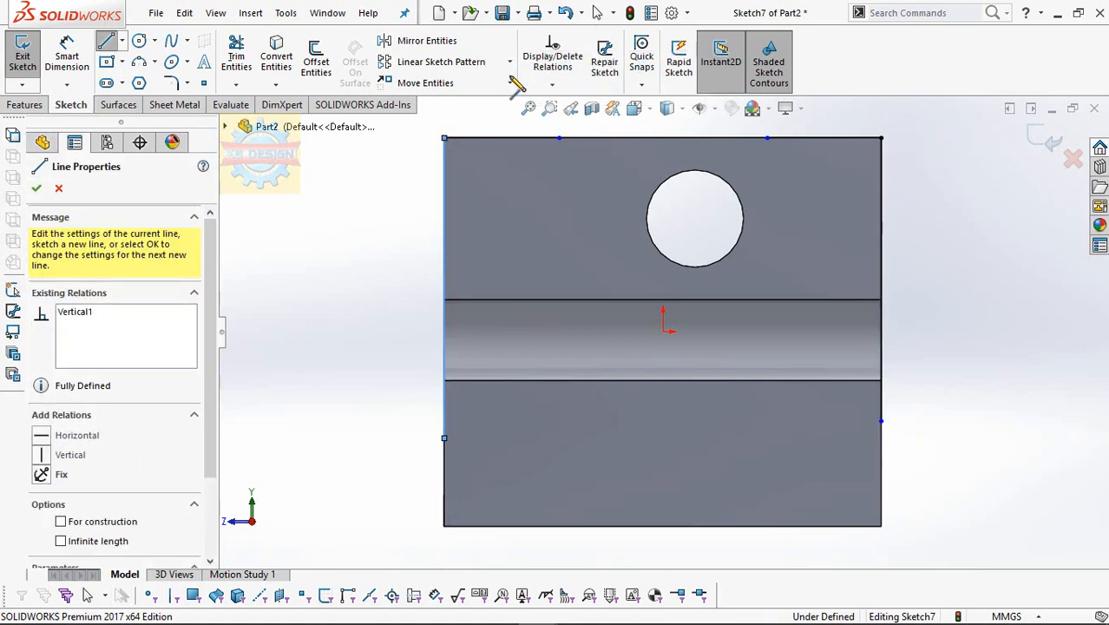
Add a horizontal relation between the lower endpoints of the two vertical side lines.
left_click(552, 84)
left_click(569, 122)
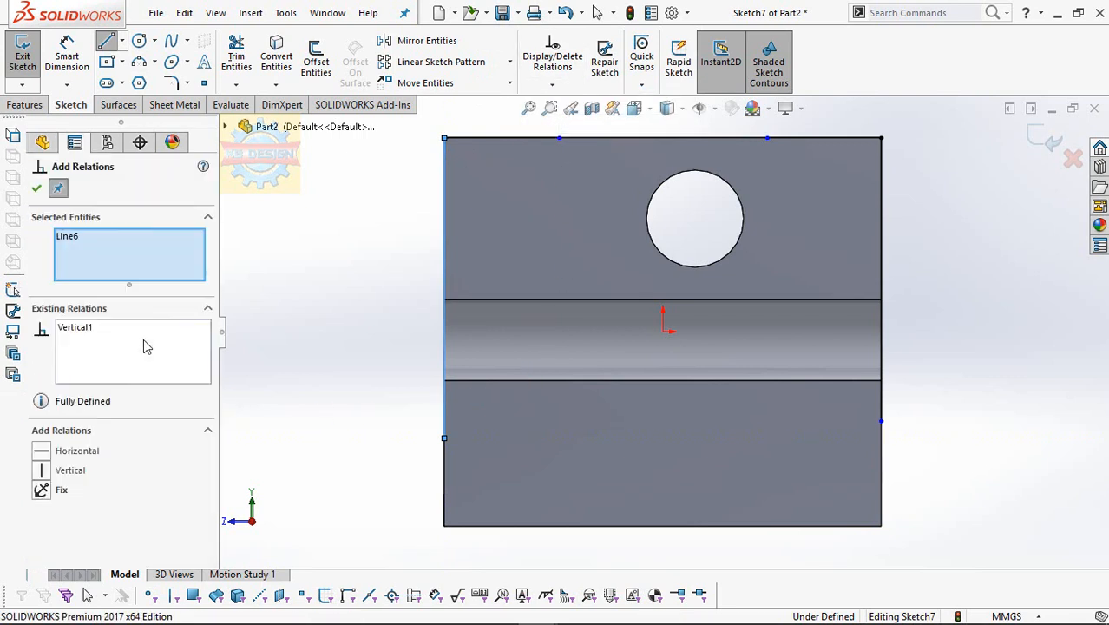
right_click(122, 252)
left_click(178, 257)
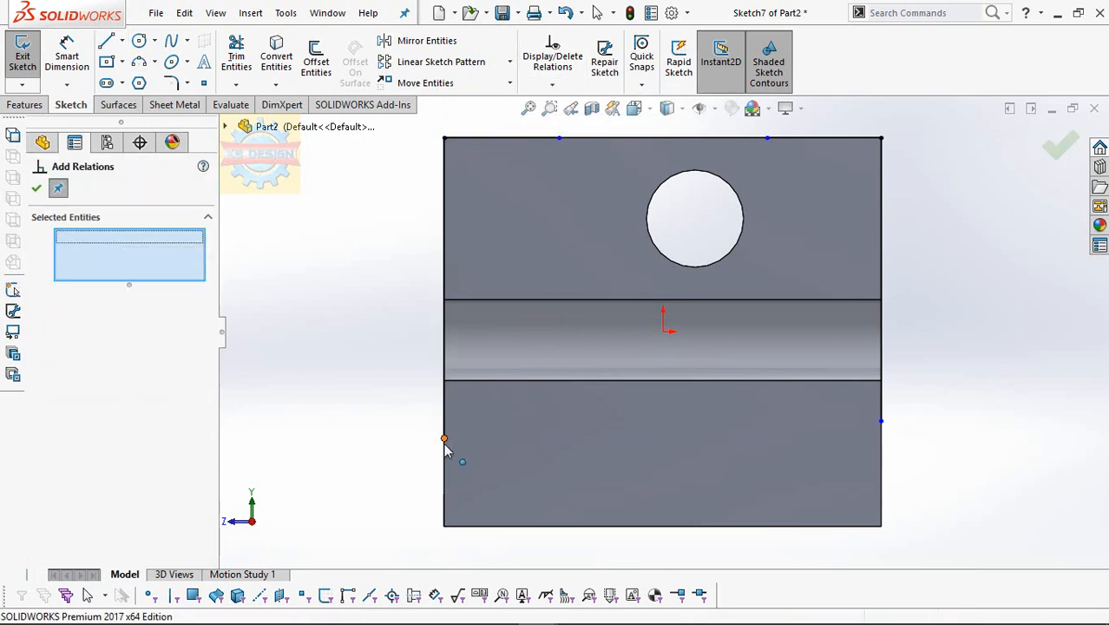
left_click(444, 439)
left_click(881, 421)
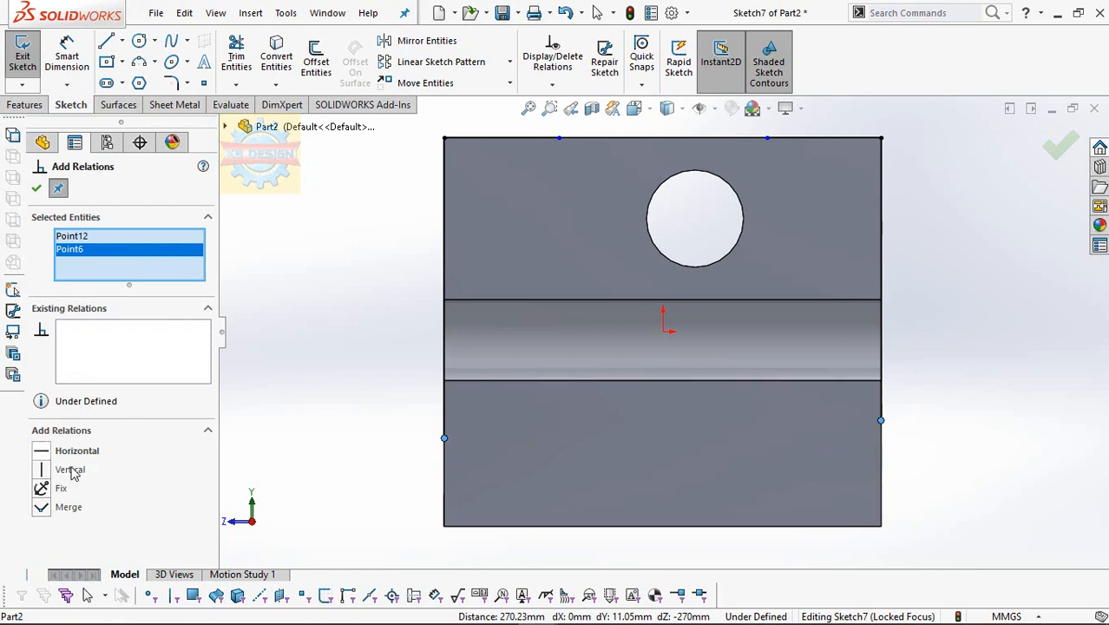
left_click(41, 451)
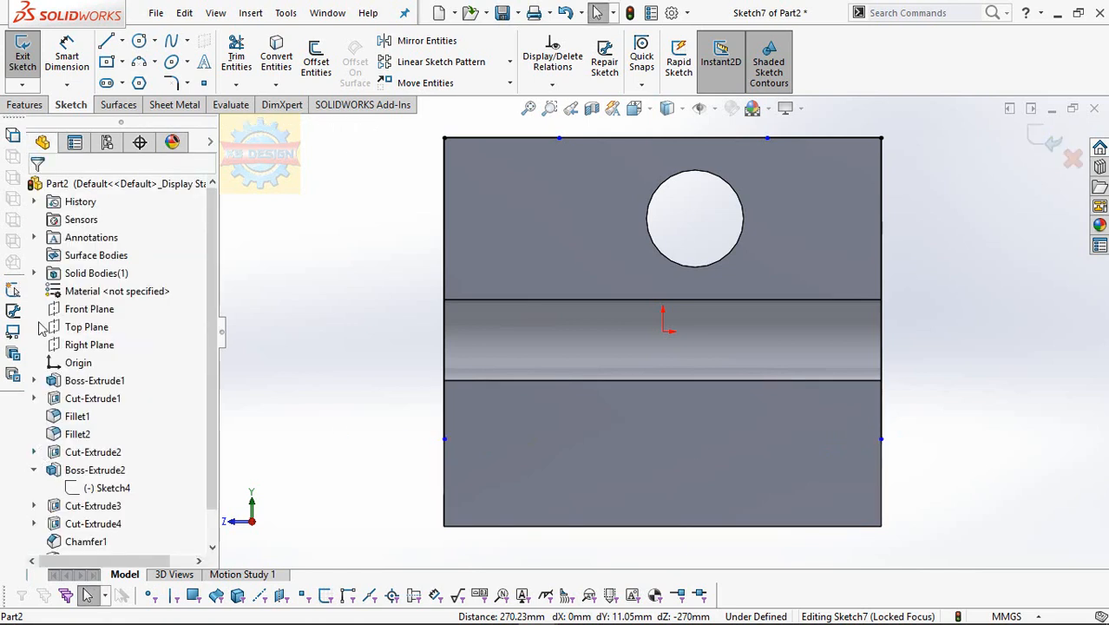
Dimension the left vertical line's lower endpoint 50 mm above the block's bottom edge.
left_click(68, 54)
left_click(445, 438)
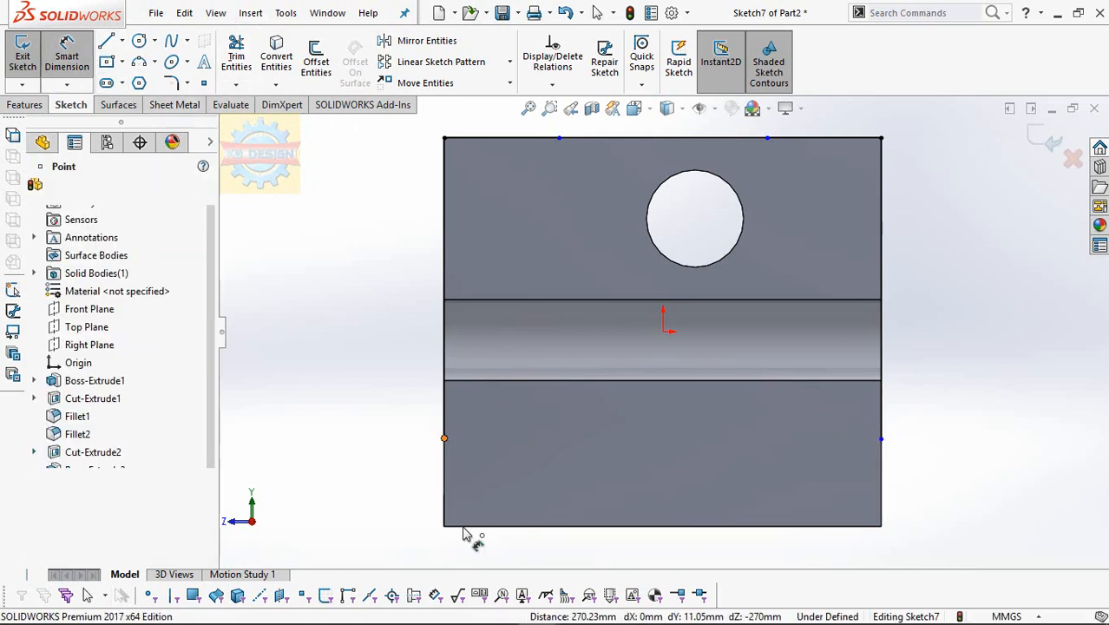
left_click(464, 526)
left_click(410, 475)
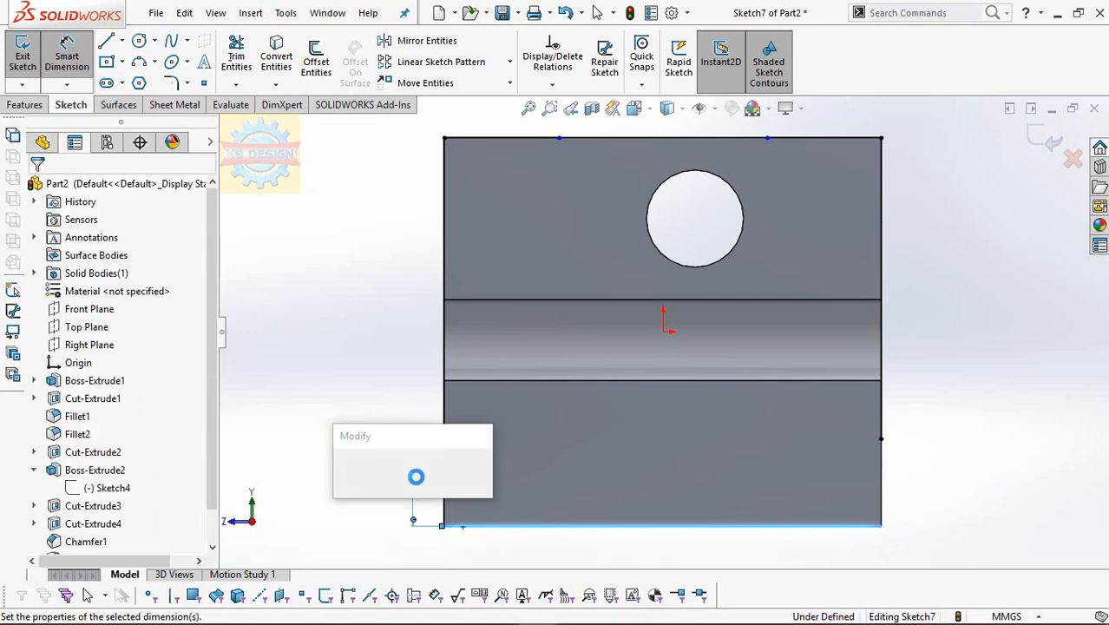
type("50")
key("Return")
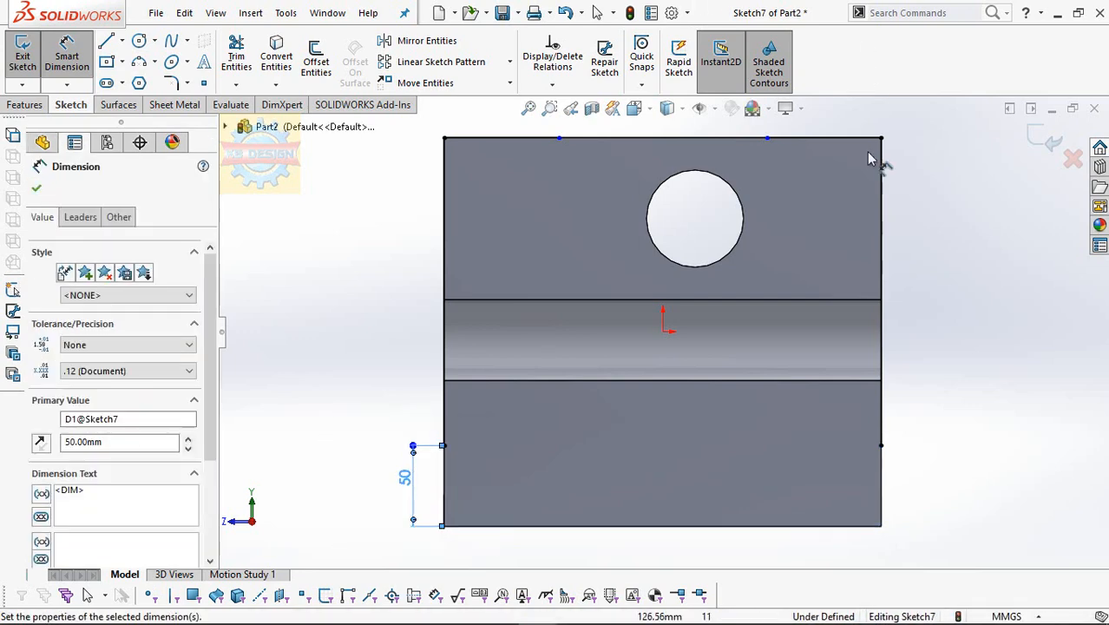
Dimension the two short lines on the upper edge: 50 mm for the right one and 90 mm for the left one.
left_click(859, 143)
left_click(860, 116)
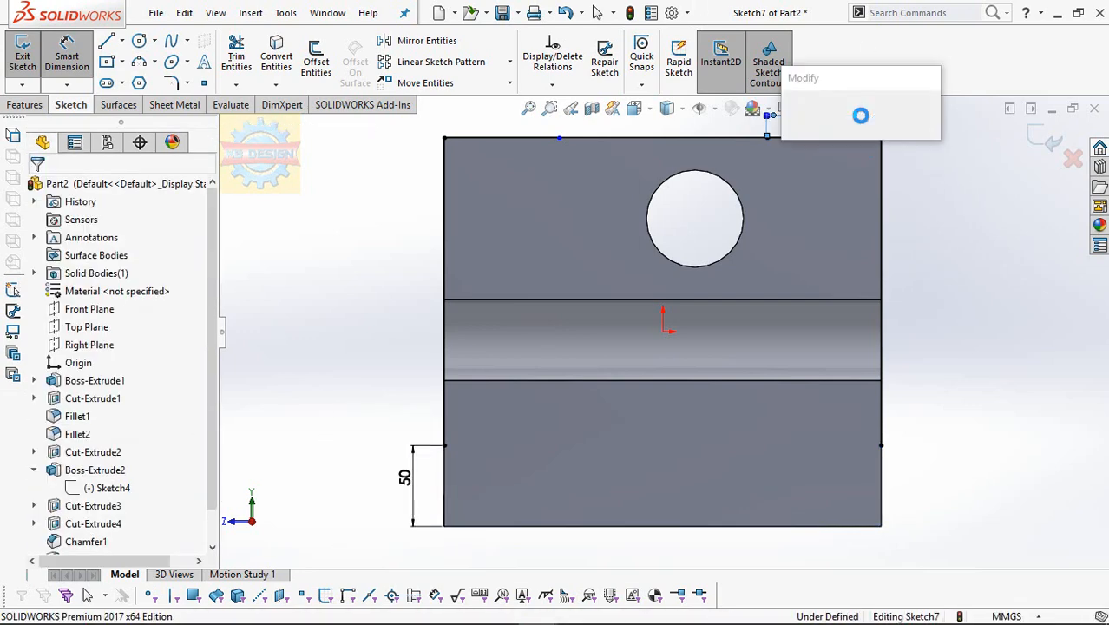
key("Return")
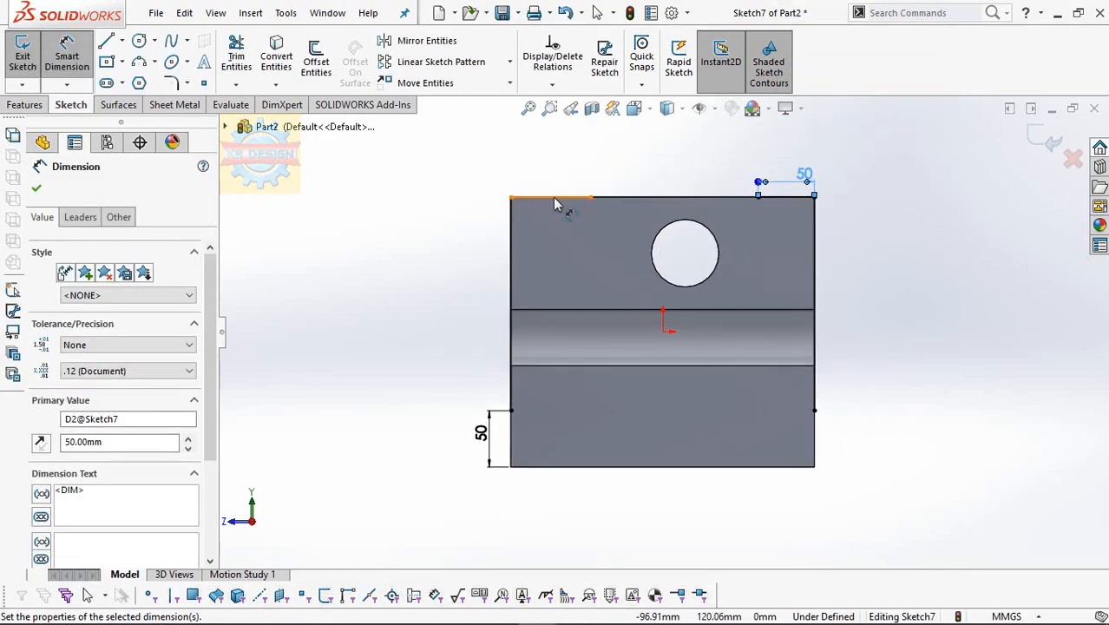
left_click(555, 184)
left_click(556, 178)
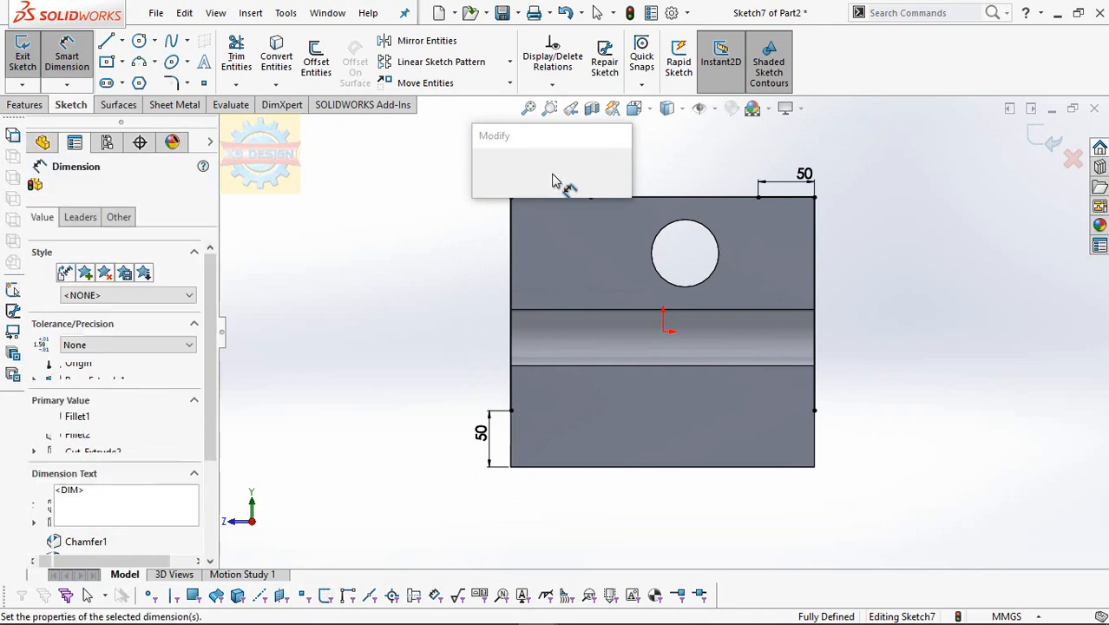
type("90")
left_click(483, 169)
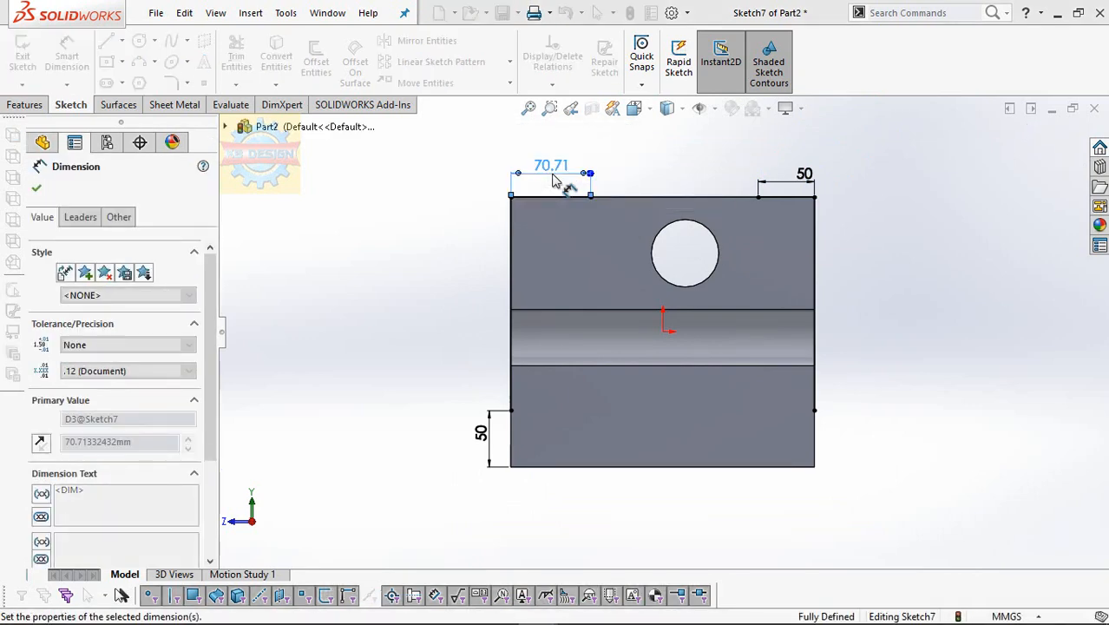
left_click(459, 208)
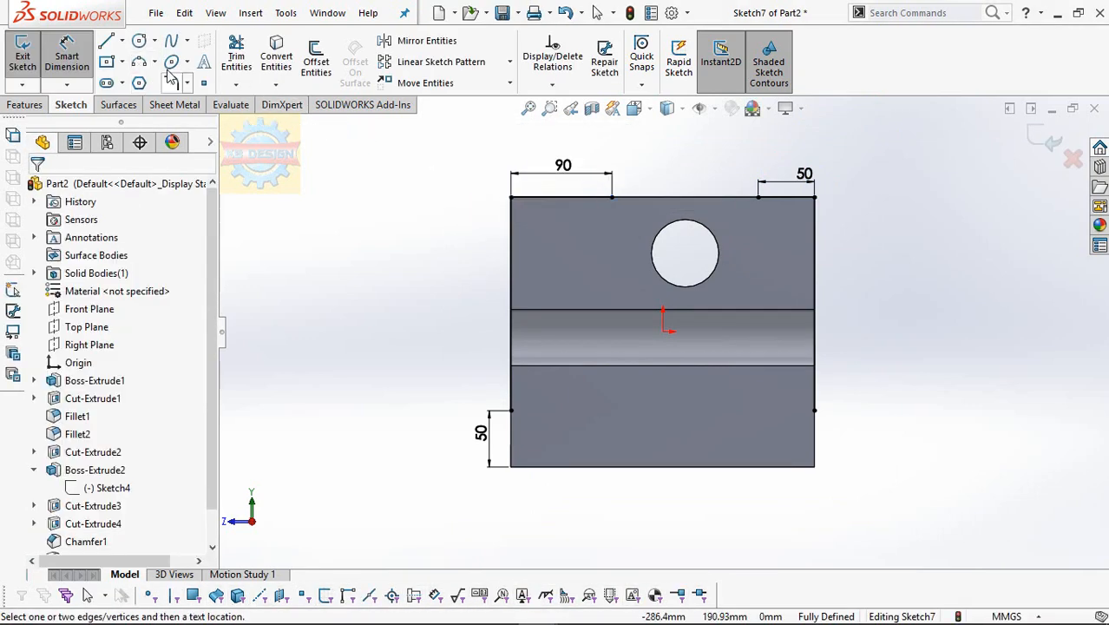
Draw a three-point arc on each side, joining the short upper line's inner endpoint to the vertical line's lower endpoint and bowing towards the hole.
left_click(613, 198)
left_click(512, 411)
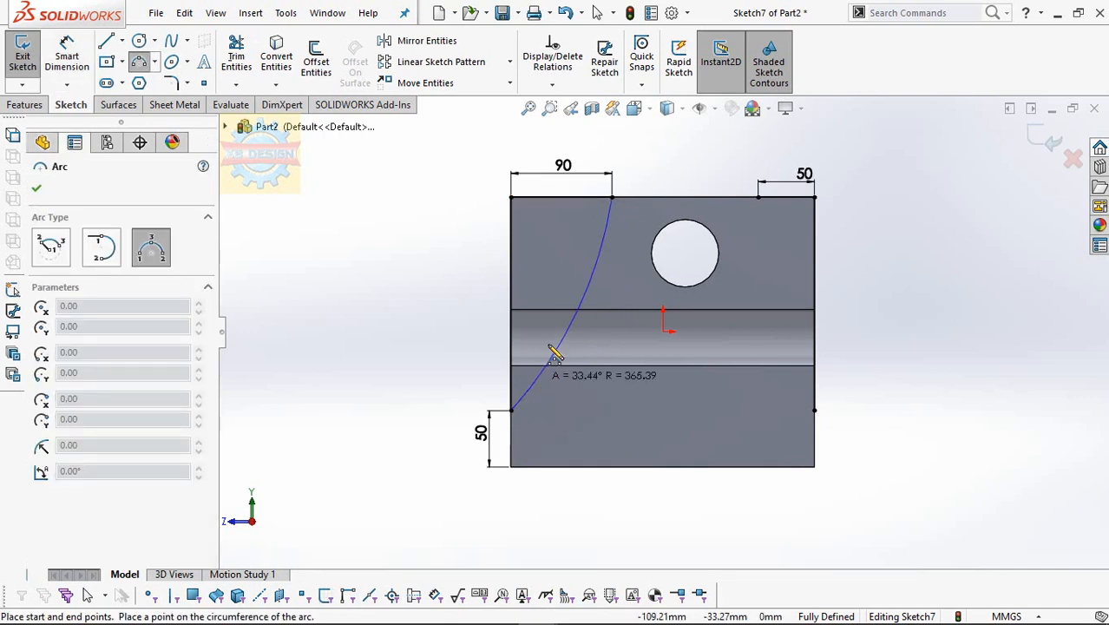
left_click(579, 312)
left_click(813, 412)
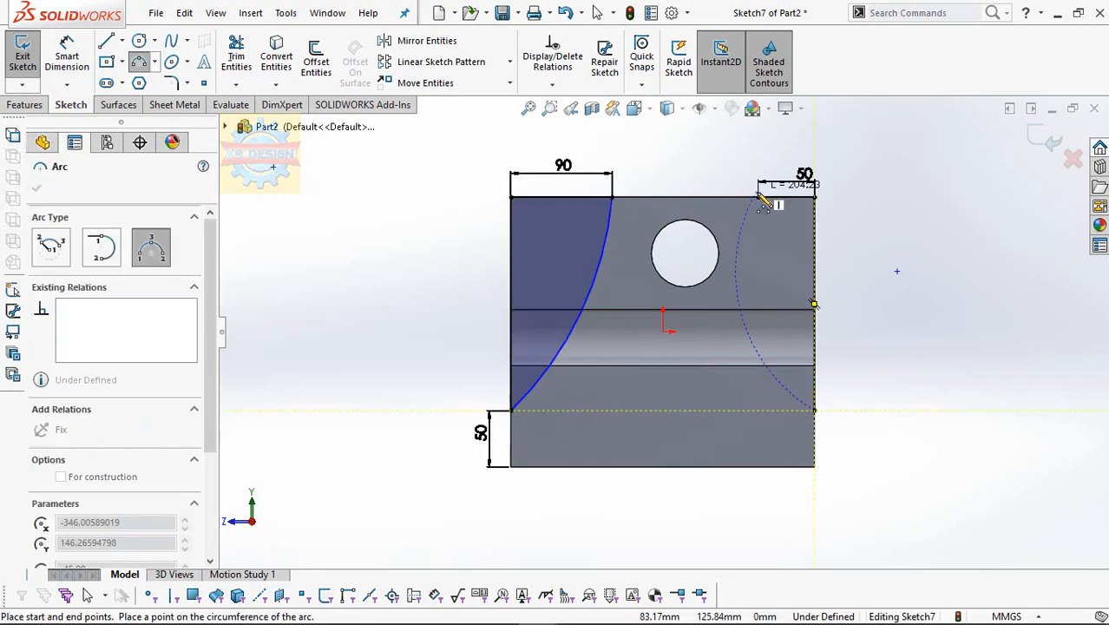
left_click(759, 198)
left_click(771, 261)
key("Escape")
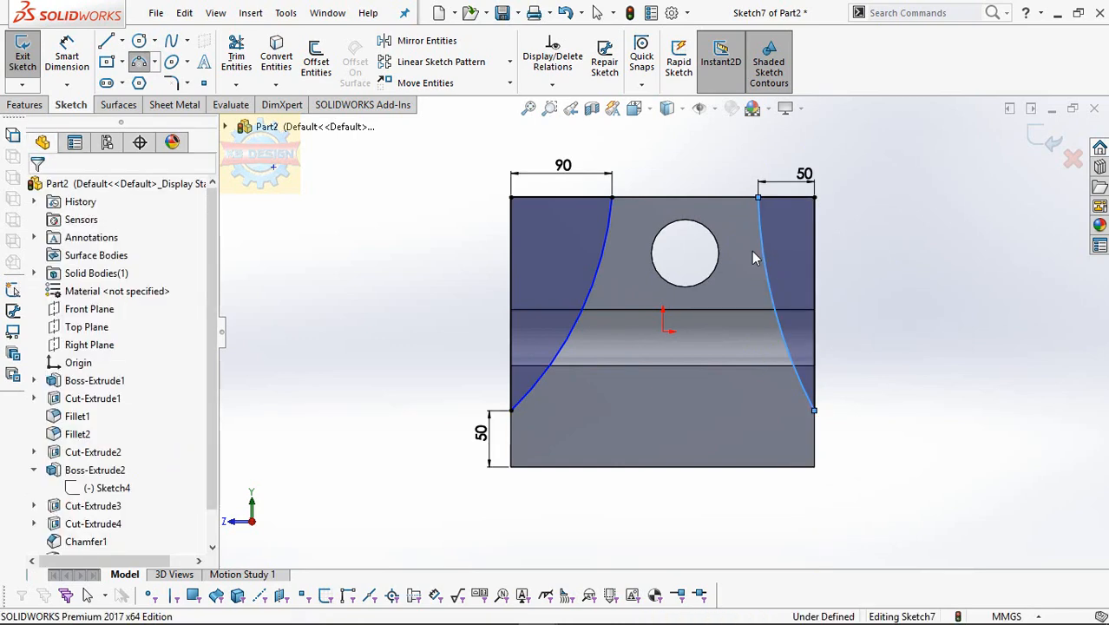
Dimension the right arc with a radius of 386 mm.
left_click(69, 73)
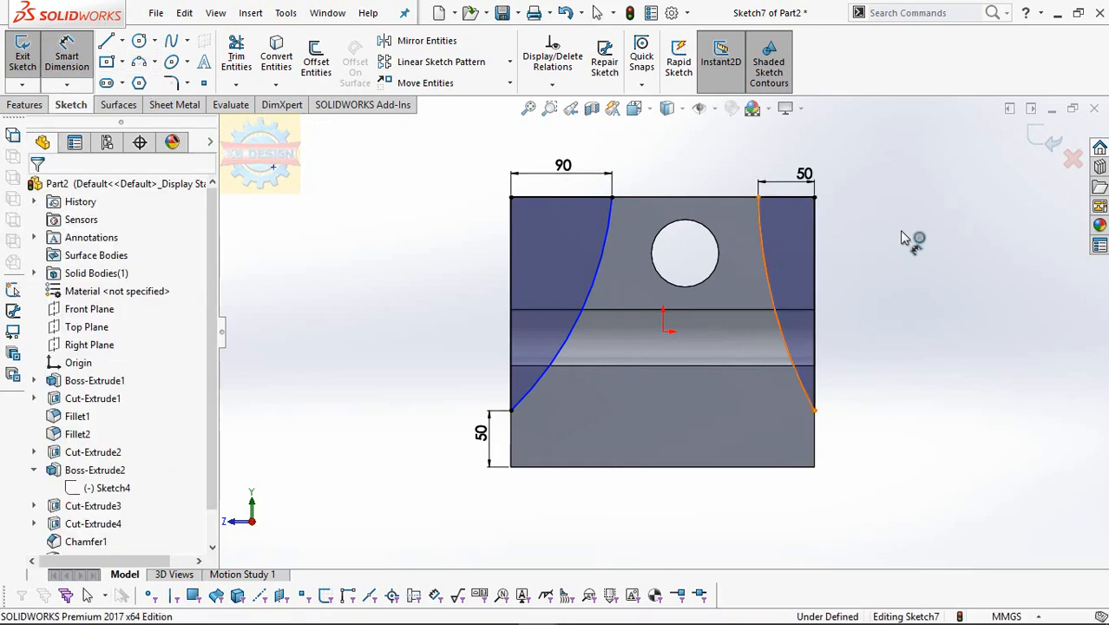
left_click(765, 249)
left_click(902, 238)
type("3")
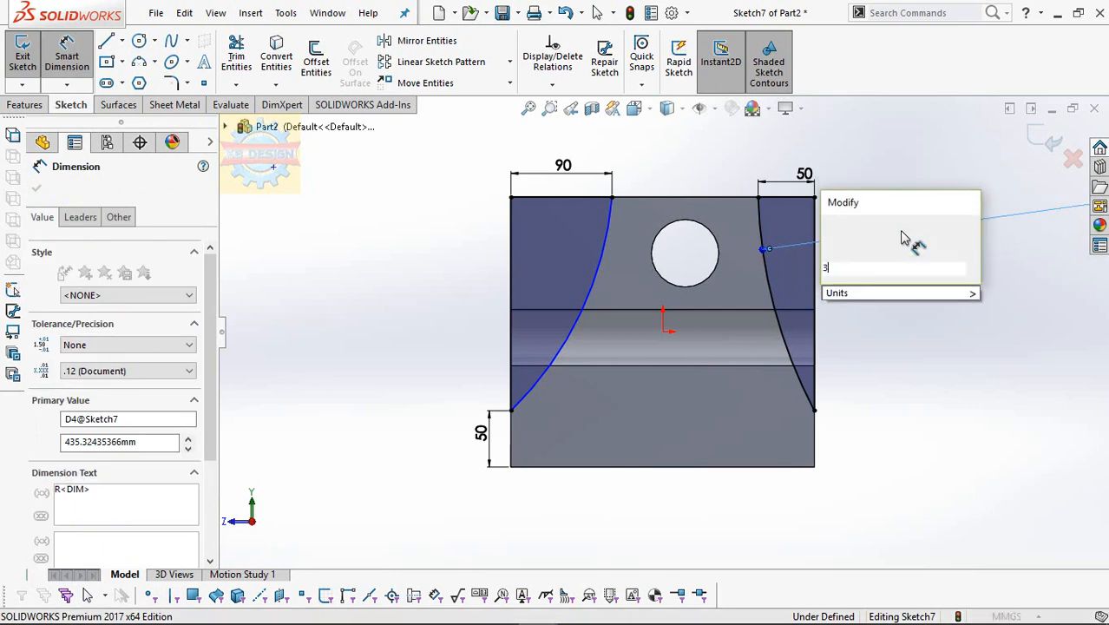
type("86")
key("Return")
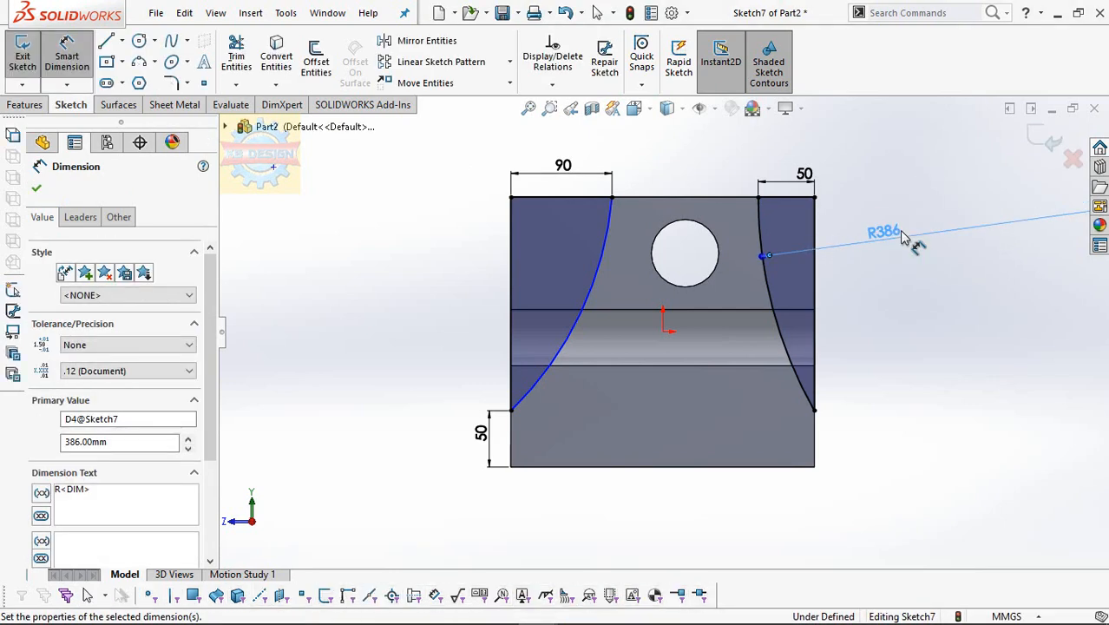
Dimension the left arc with a radius of 256.25 mm.
left_click(518, 254)
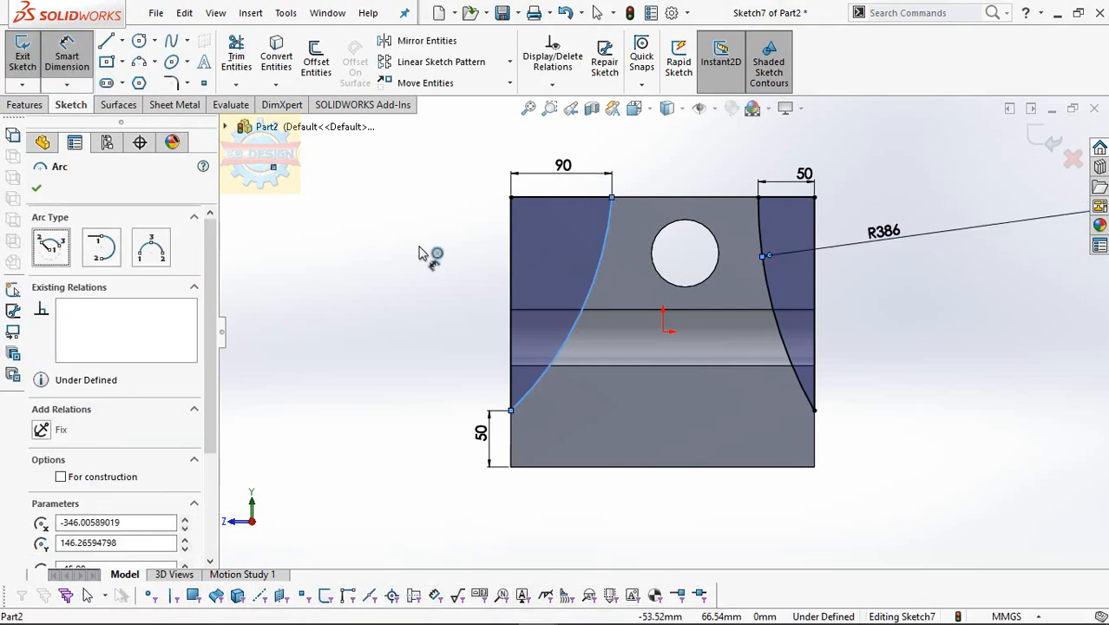
left_click(420, 253)
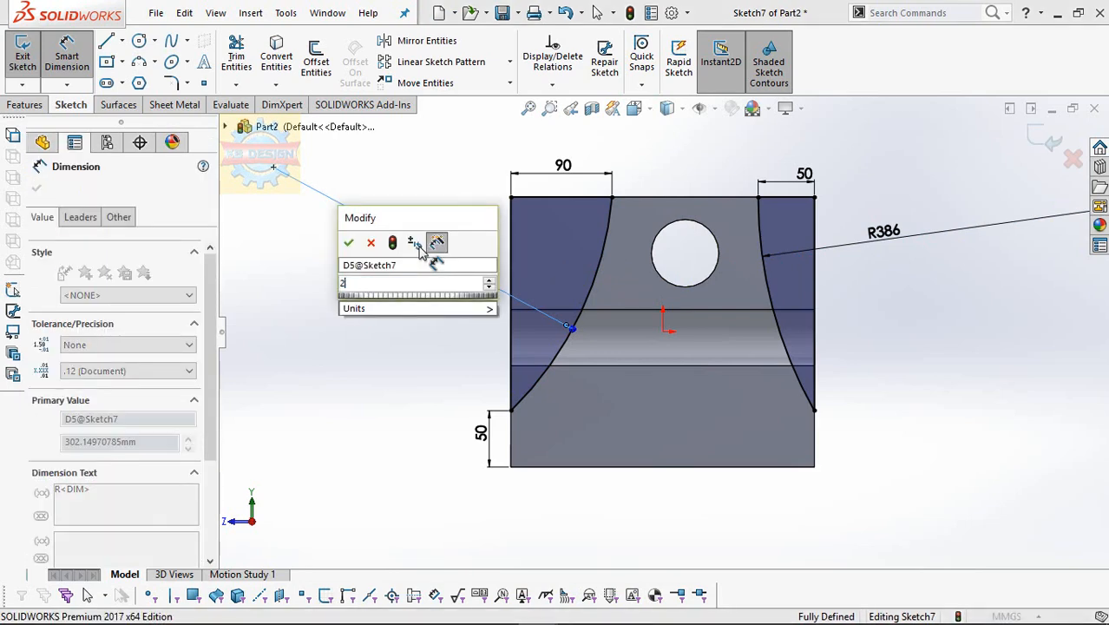
type("256.25")
key("Return")
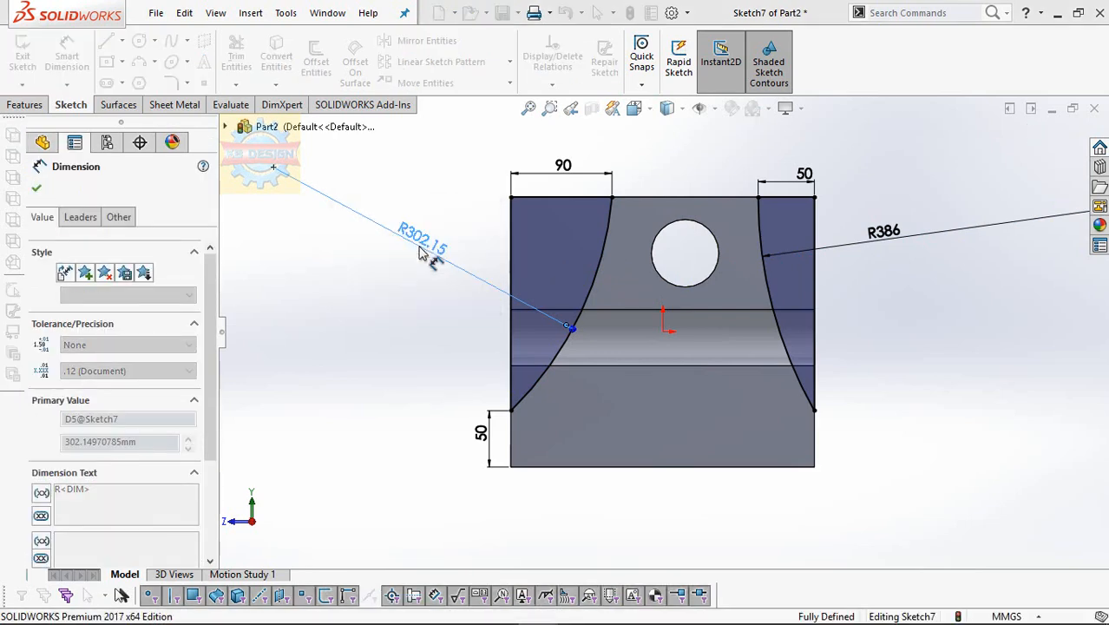
Cut-extrude the two arc-bounded side profiles with the Through All end condition.
left_click(39, 104)
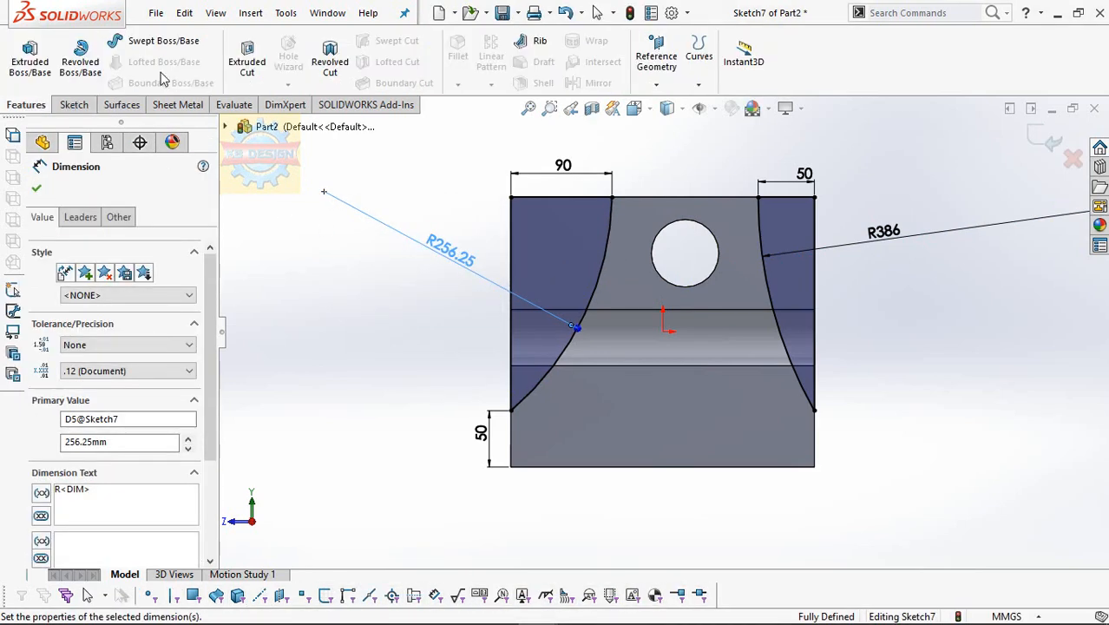
left_click(247, 54)
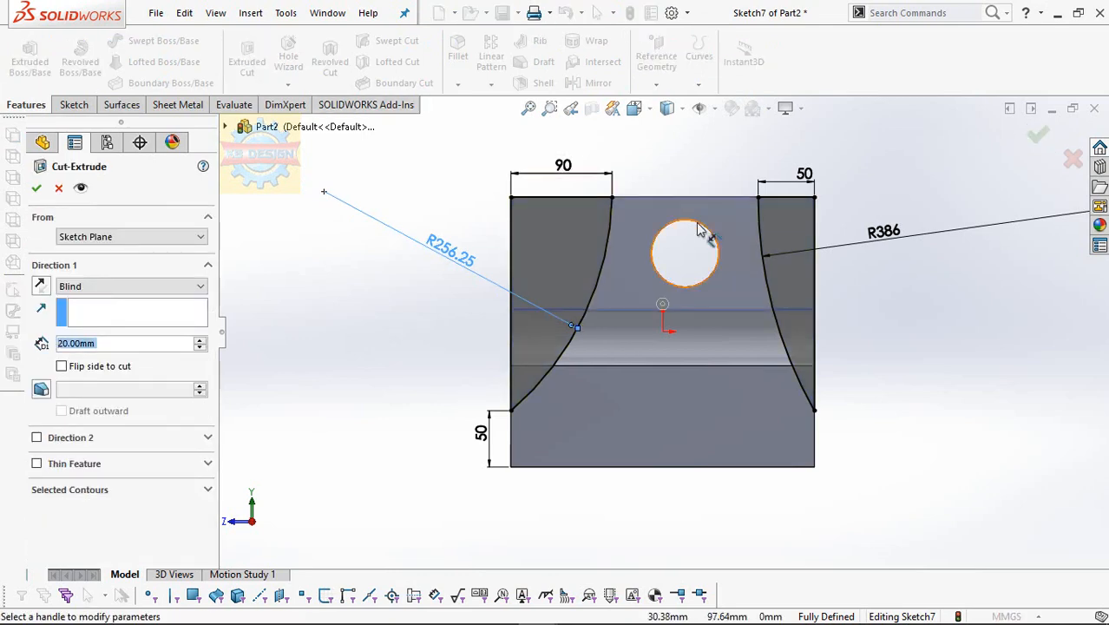
left_click(201, 286)
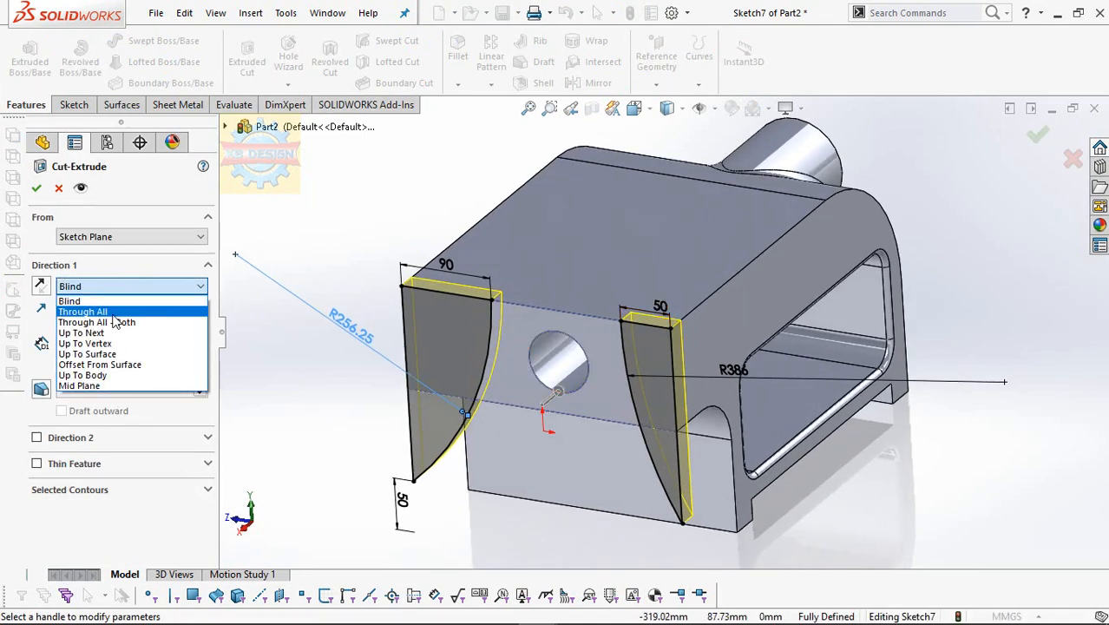
left_click(115, 316)
left_click(35, 187)
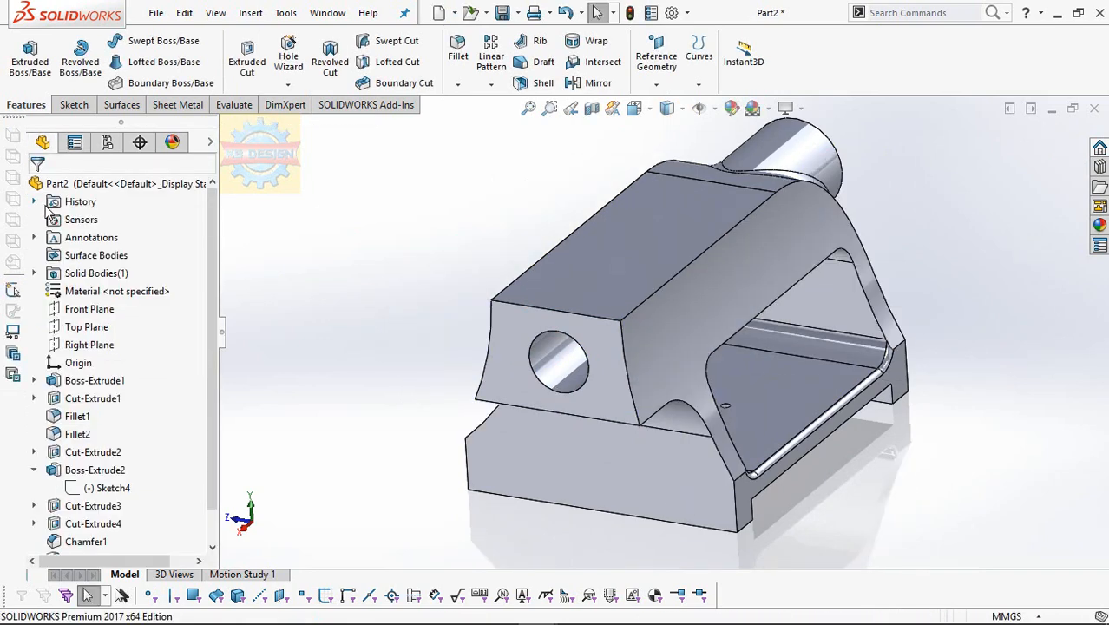
Chamfer the two curved side edges of the bored end face by 30 mm at 45 degrees.
left_click(457, 84)
left_click(461, 124)
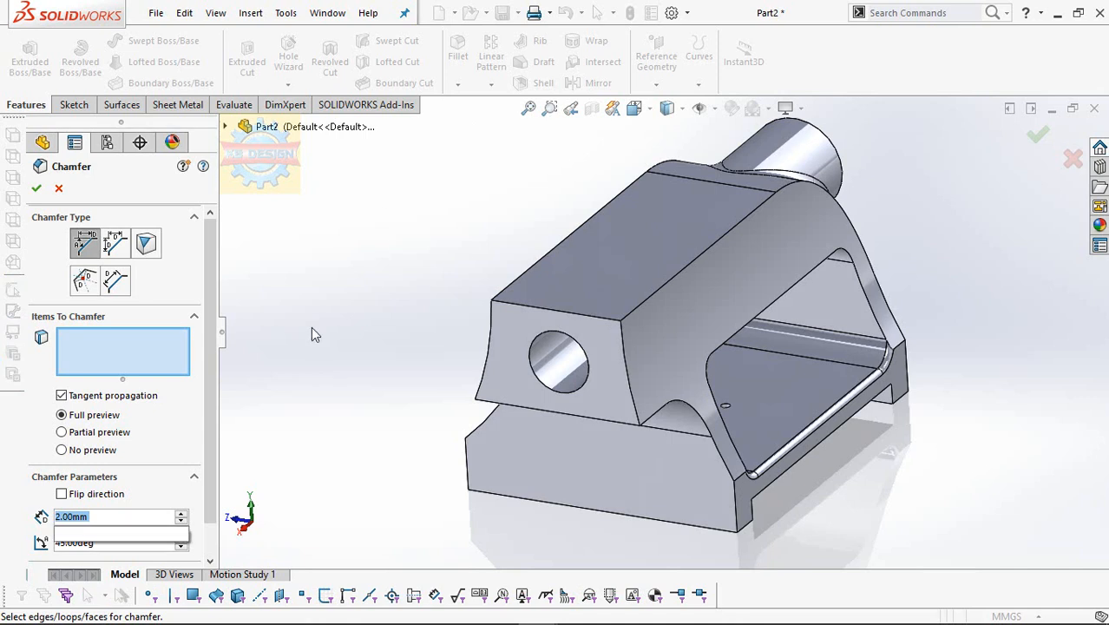
type("30")
key("Return")
left_click(487, 344)
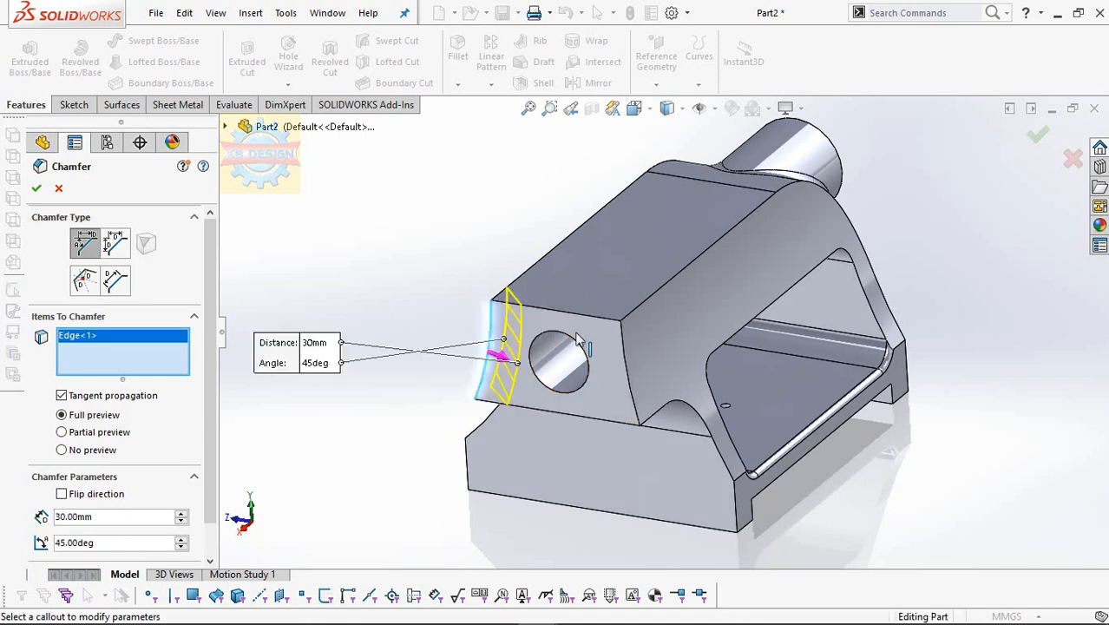
left_click(621, 351)
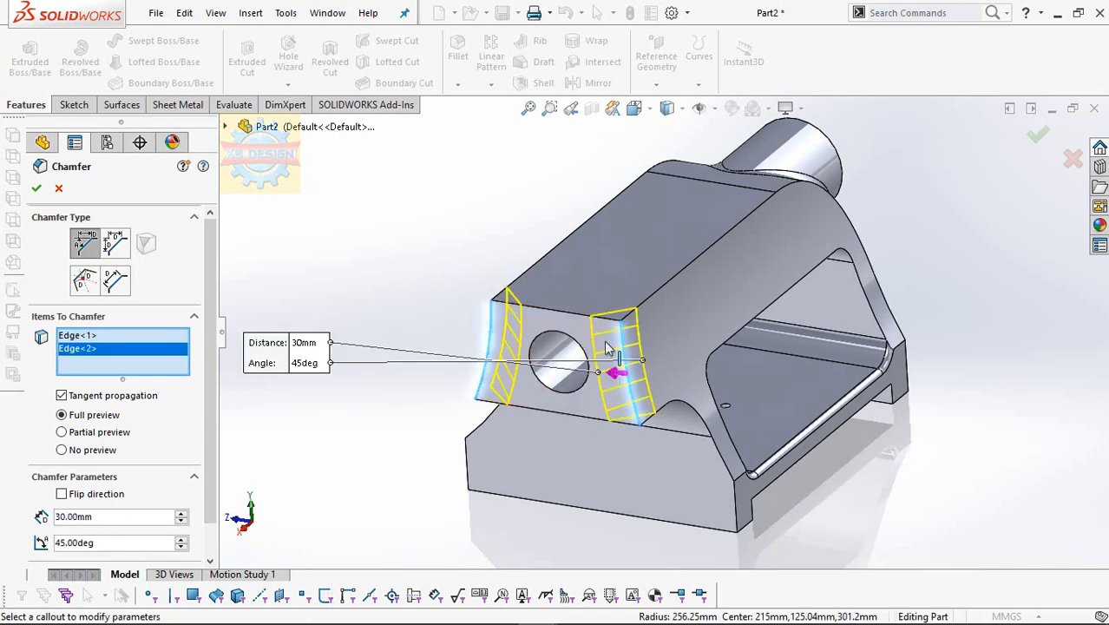
left_click(35, 188)
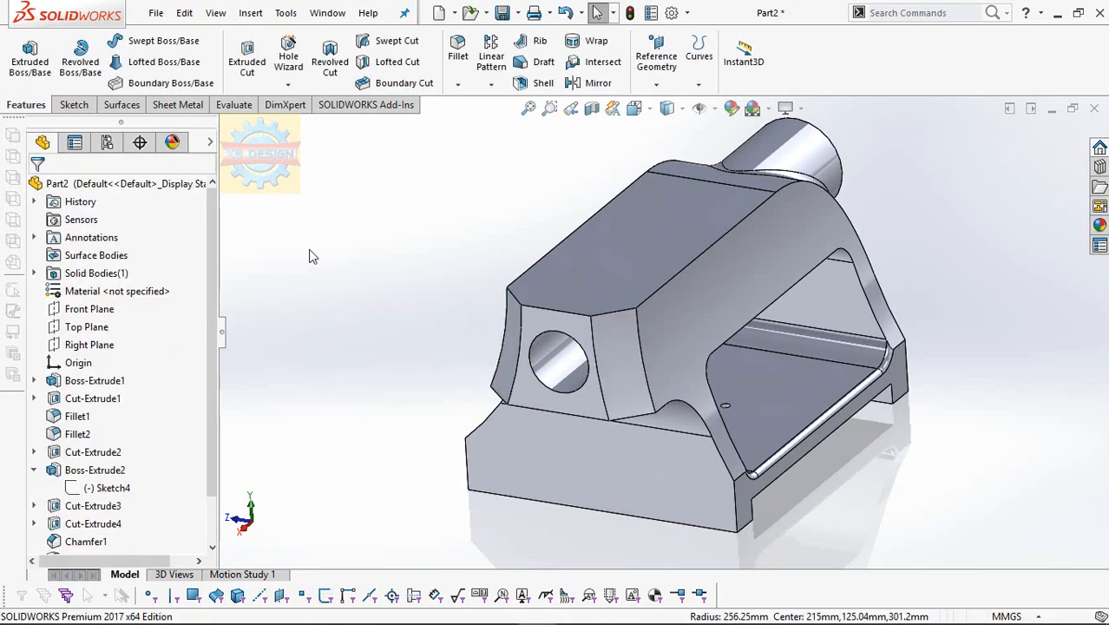
Start a 10 mm fillet on the outer curved edges of both end chamfers and the two long upper edges of the body.
left_click(466, 86)
left_click(466, 105)
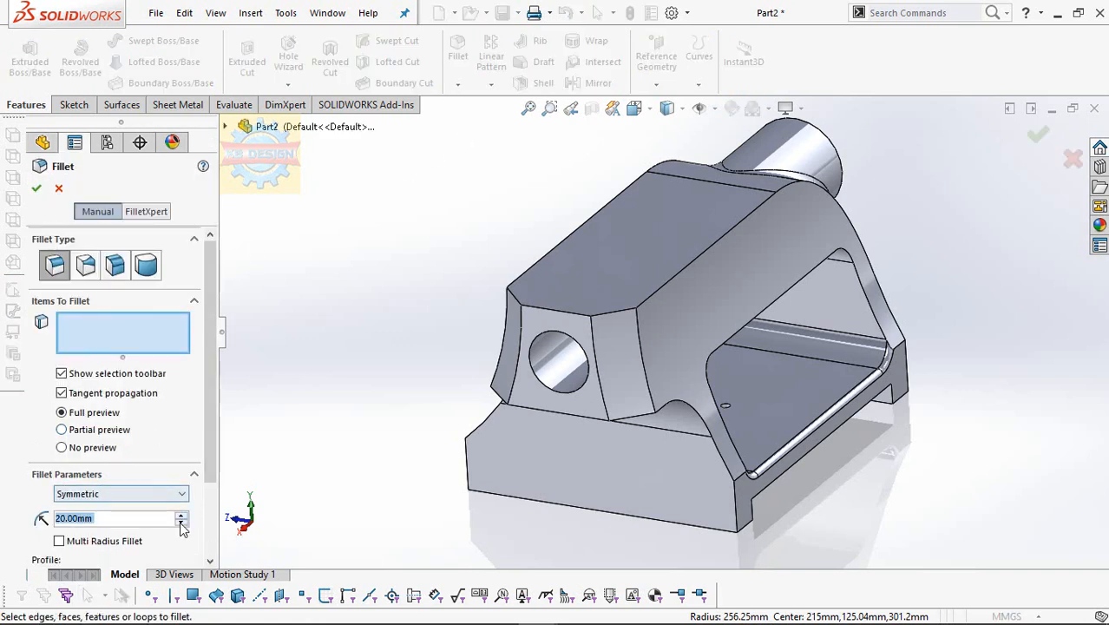
left_click(509, 338)
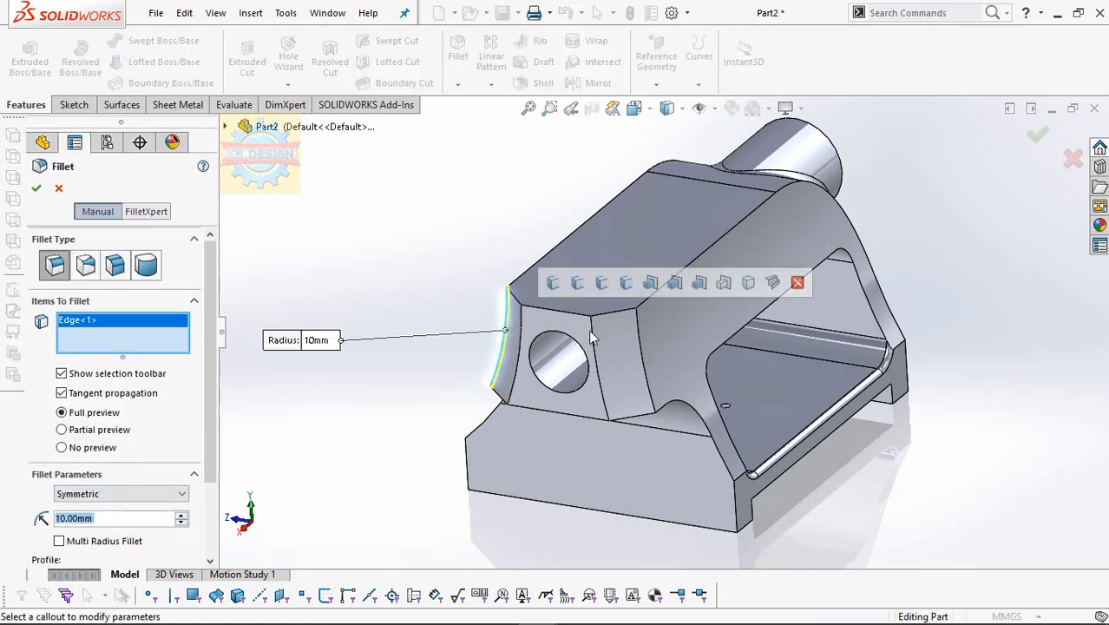
left_click(643, 344)
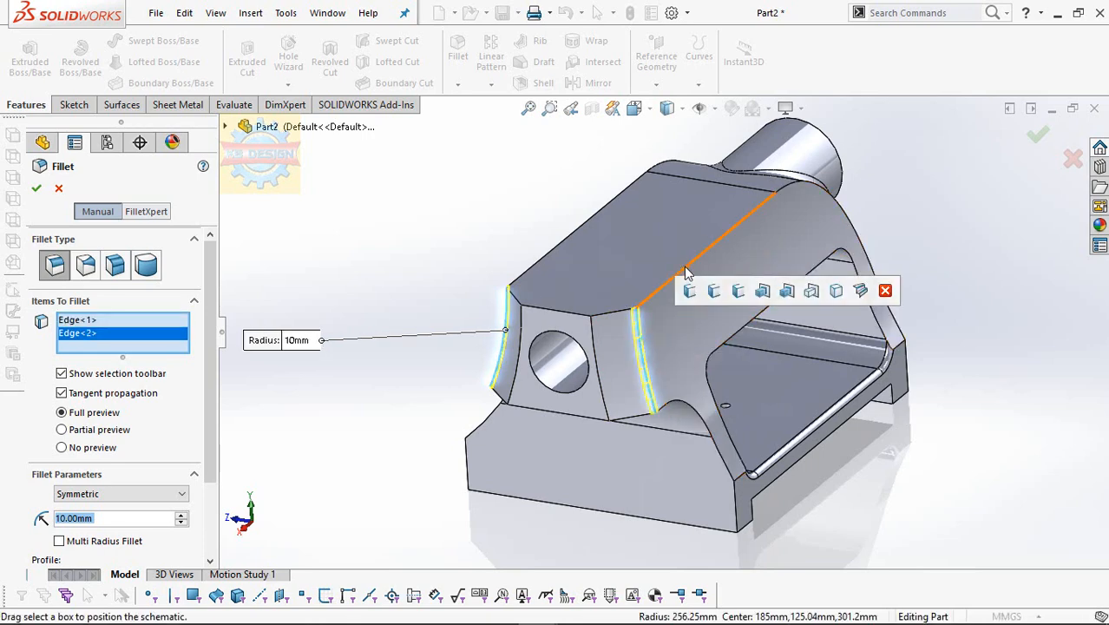
left_click(816, 213)
middle_click_drag(867, 271, 808, 252)
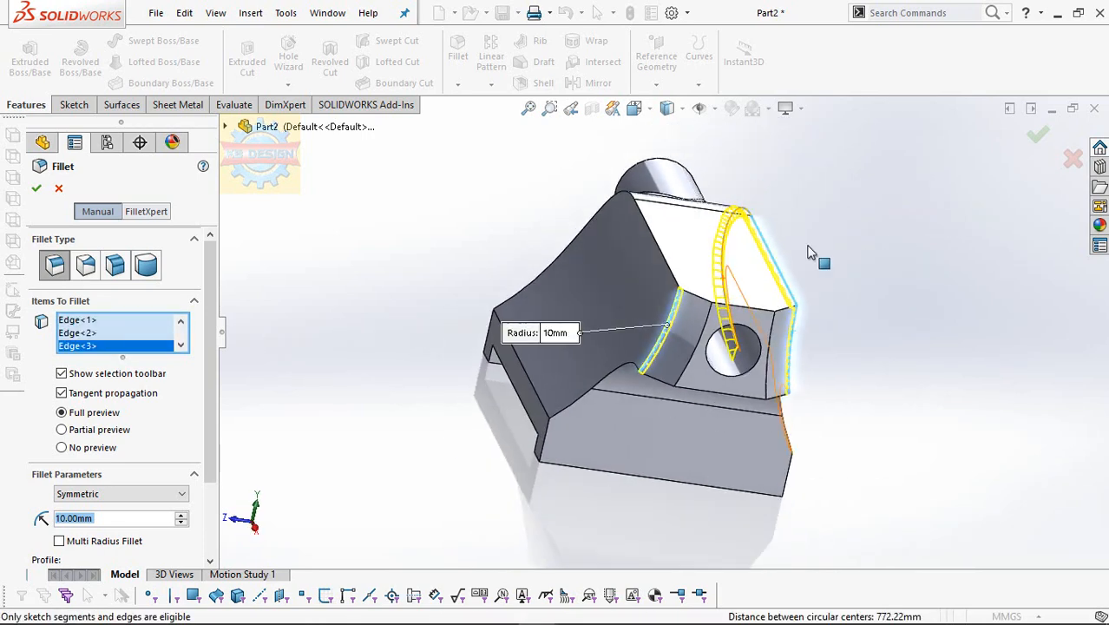
left_click(664, 254)
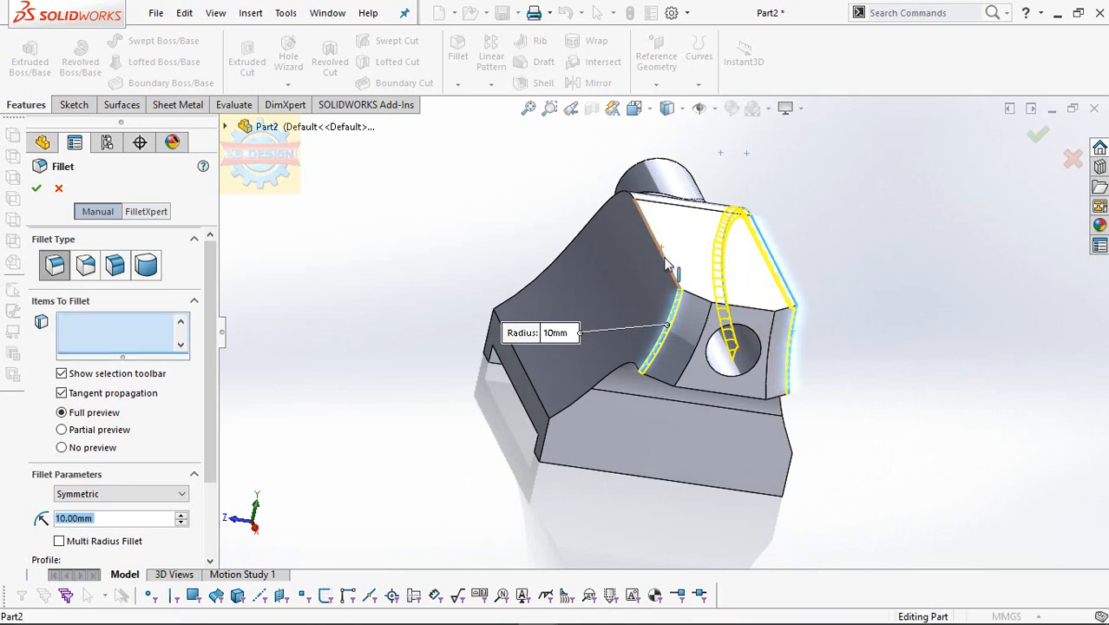
Add the curved edges joining the bored end to the base and the base's two vertical end corners to the 10 mm fillet.
left_click(612, 381)
middle_click_drag(807, 384, 692, 387)
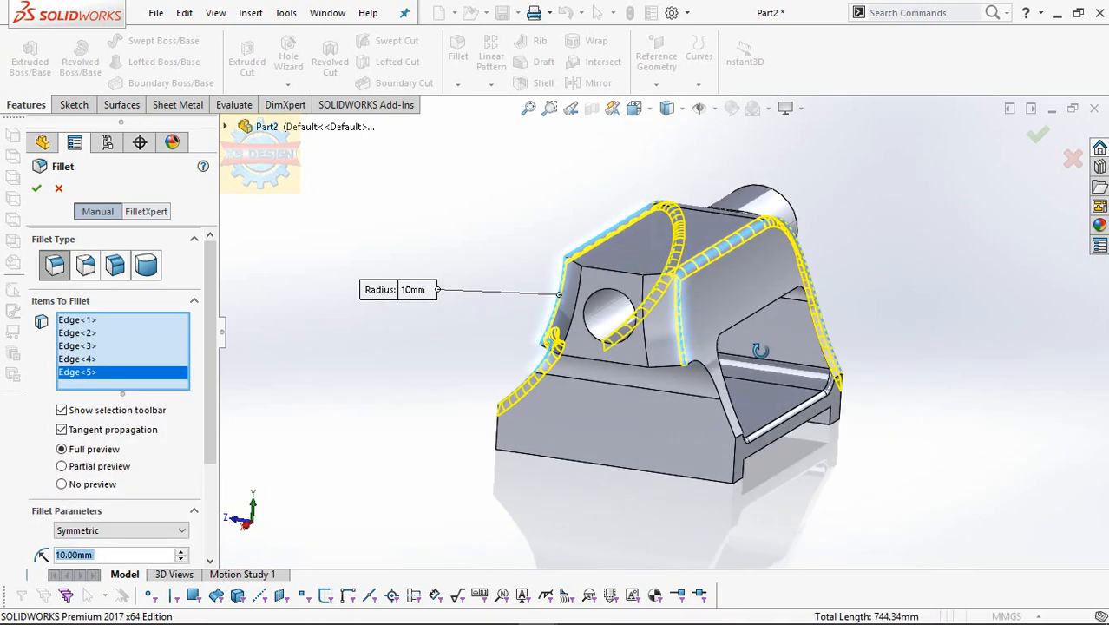
left_click(691, 382)
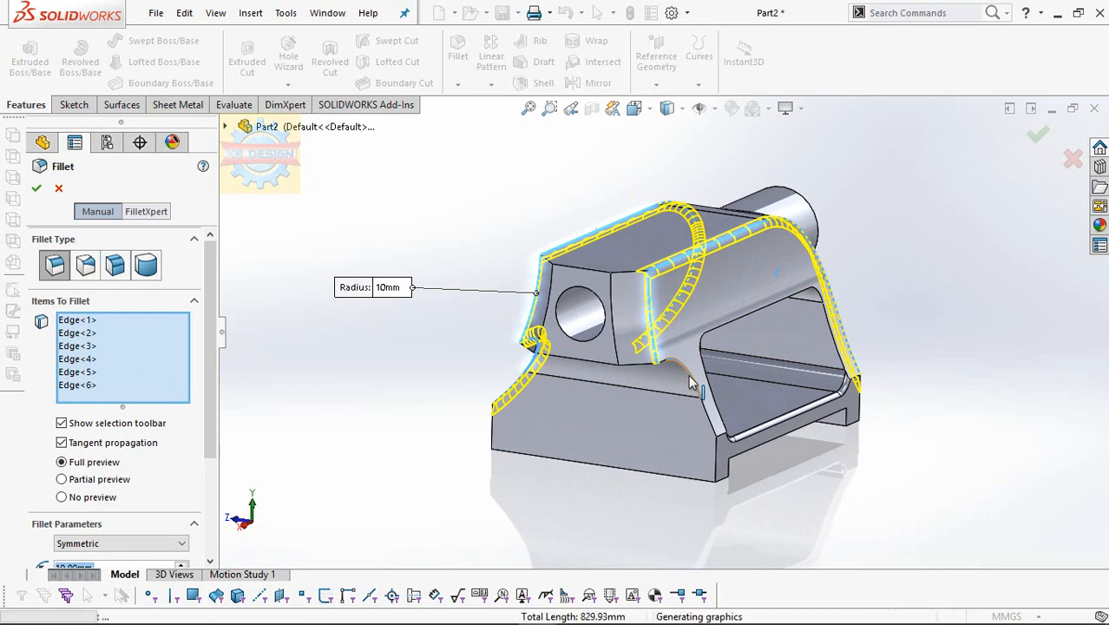
left_click(714, 471)
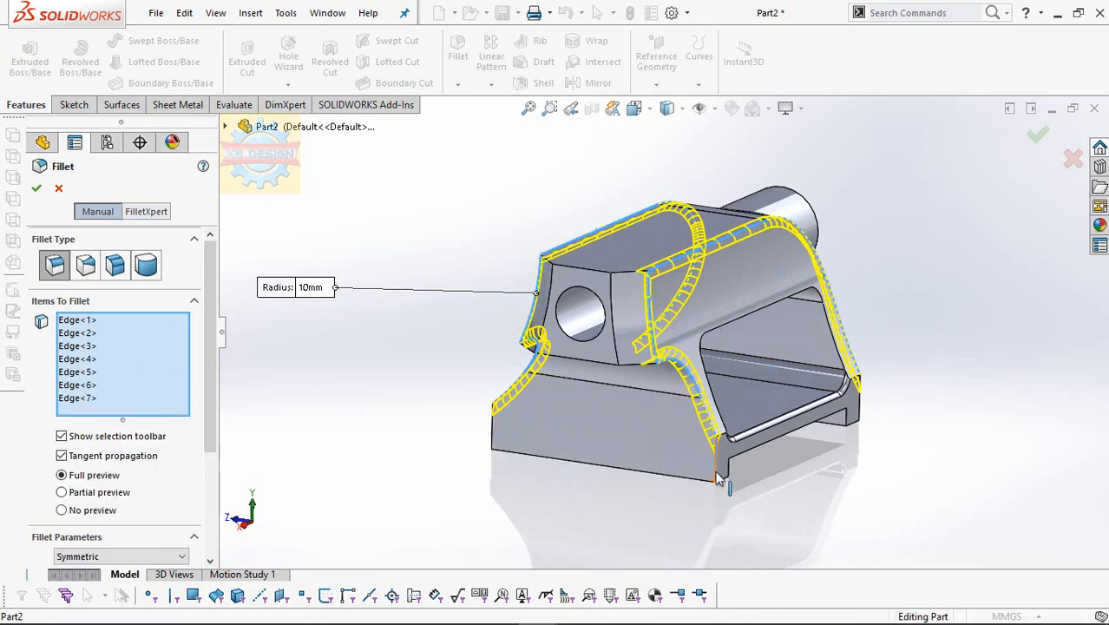
left_click(493, 443)
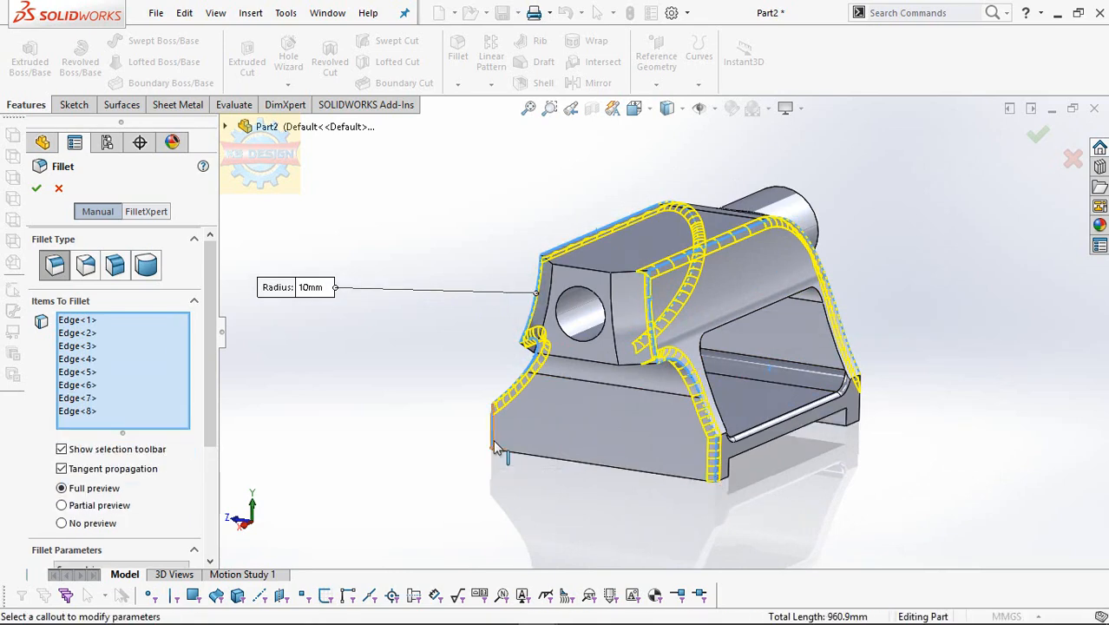
Add the side edges of the flat bored end face and the upper edges of the chamfered end to the 10 mm fillet.
left_click(547, 295)
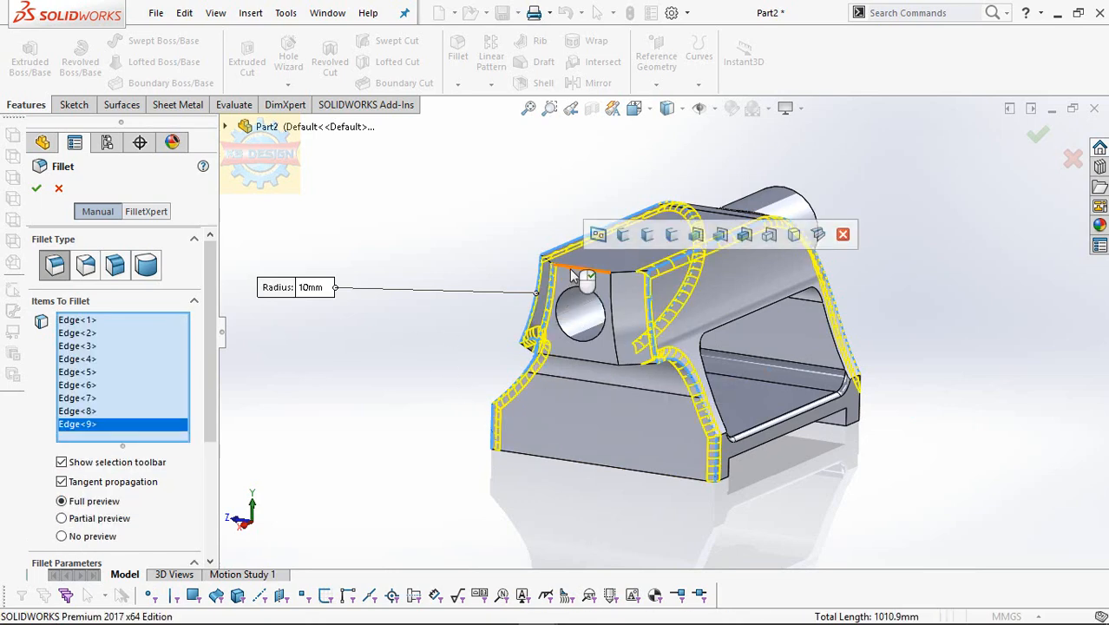
left_click(573, 274)
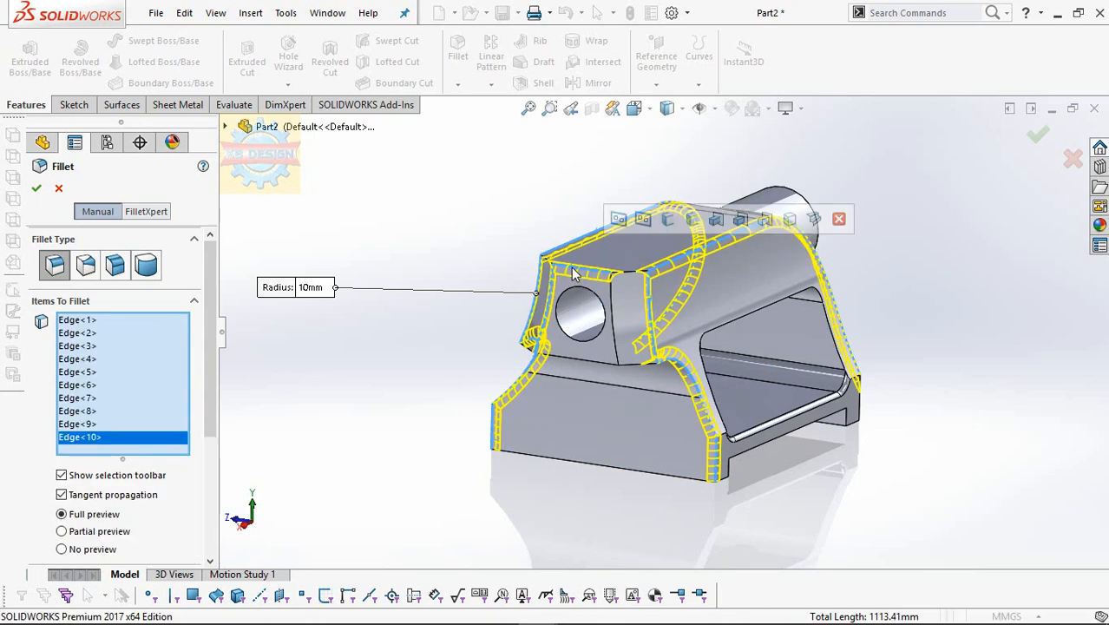
left_click(611, 290)
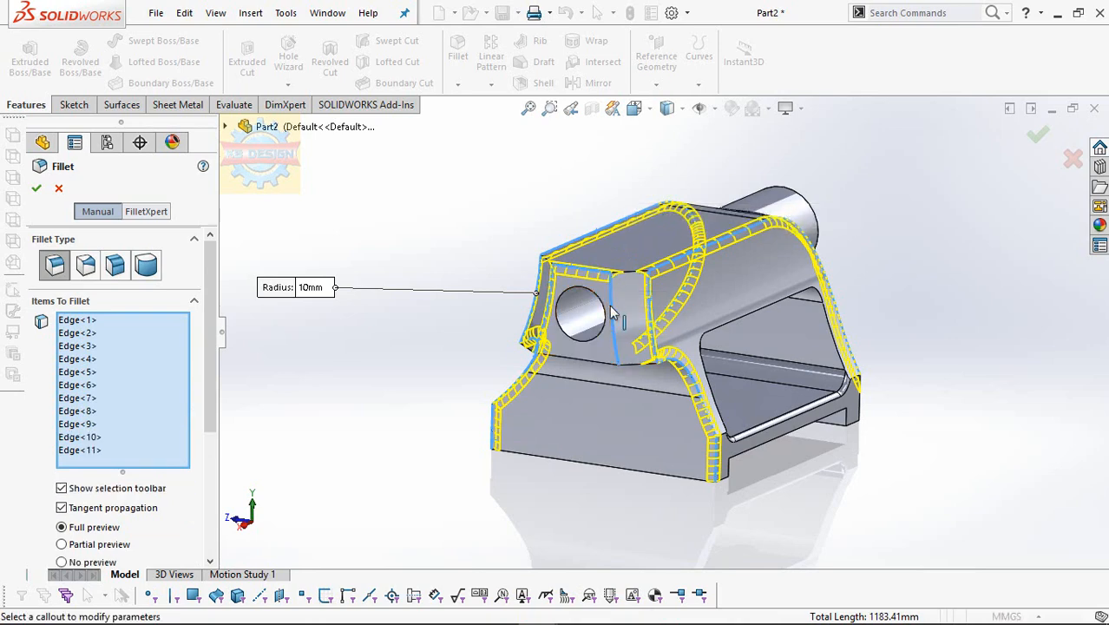
left_click(630, 276)
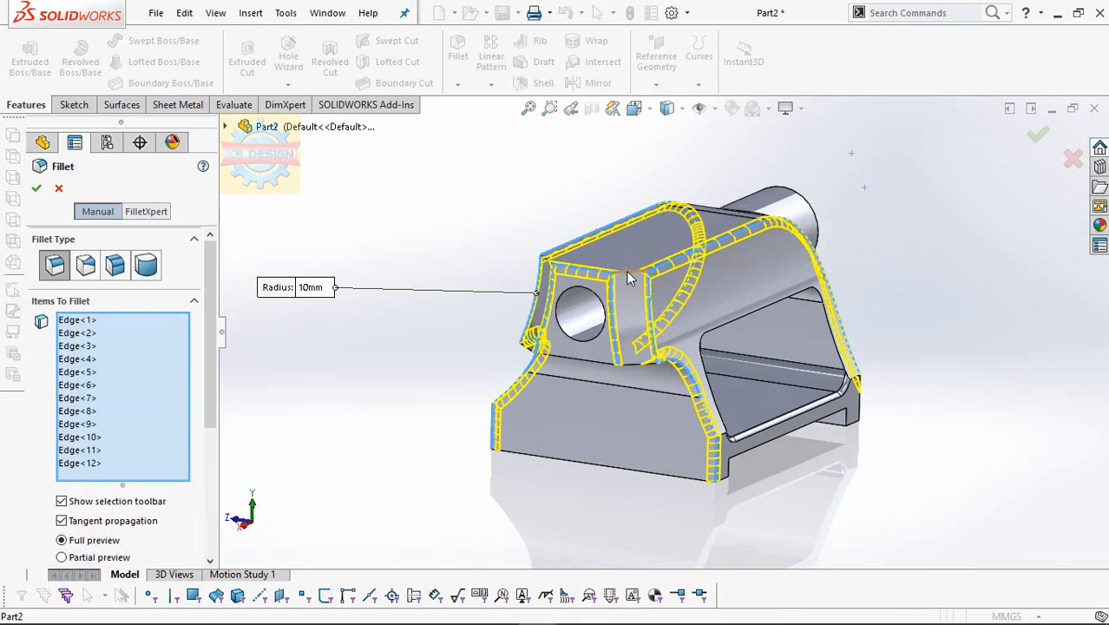
middle_click_drag(625, 271, 638, 295)
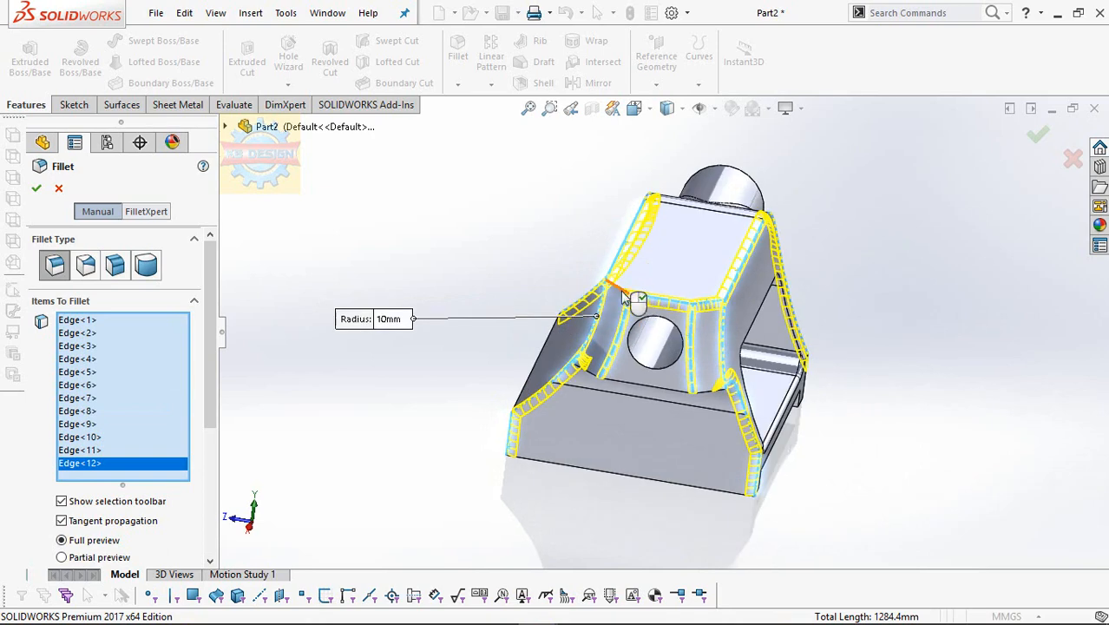
Add the lower edges of the chamfered end and the side window's outline, then apply the 10 mm fillet.
left_click(586, 374)
left_click(585, 369)
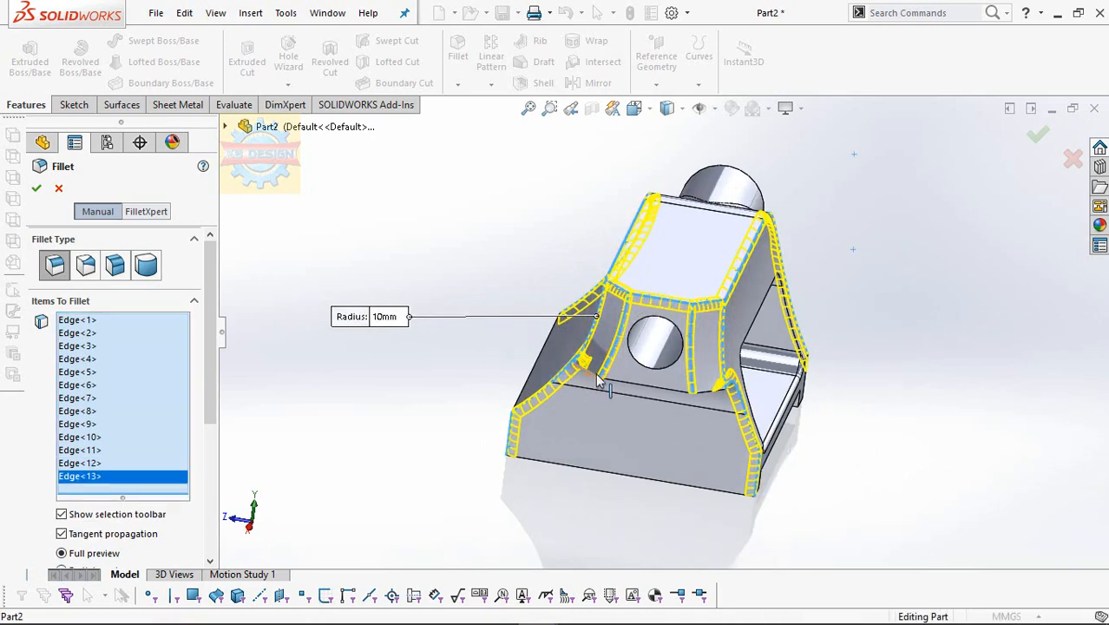
left_click(647, 382)
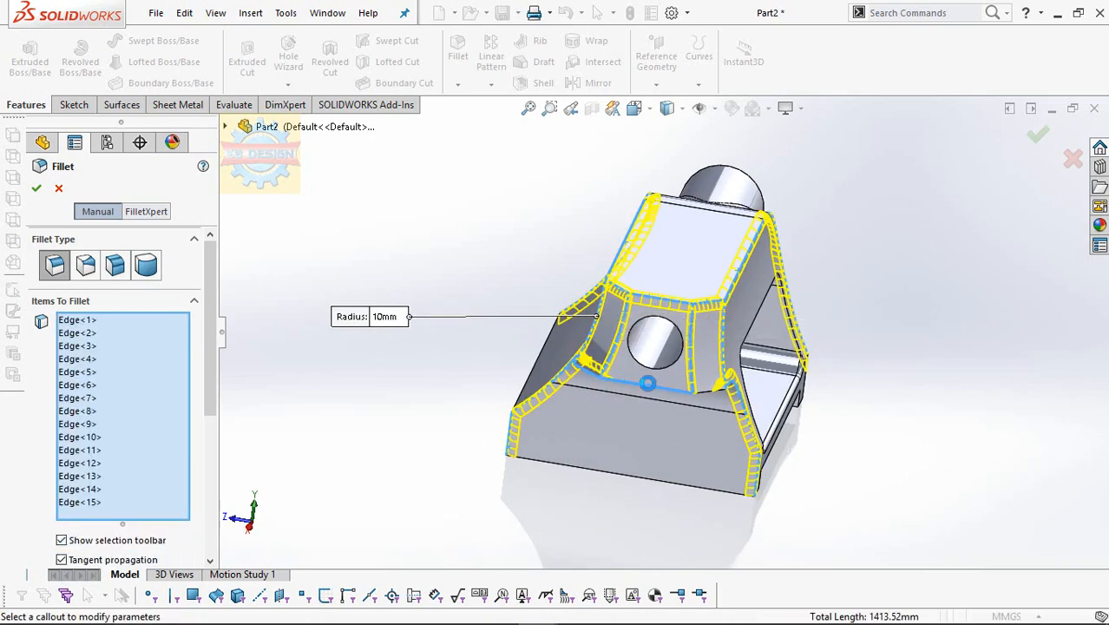
left_click(704, 397)
middle_click_drag(704, 397, 664, 364)
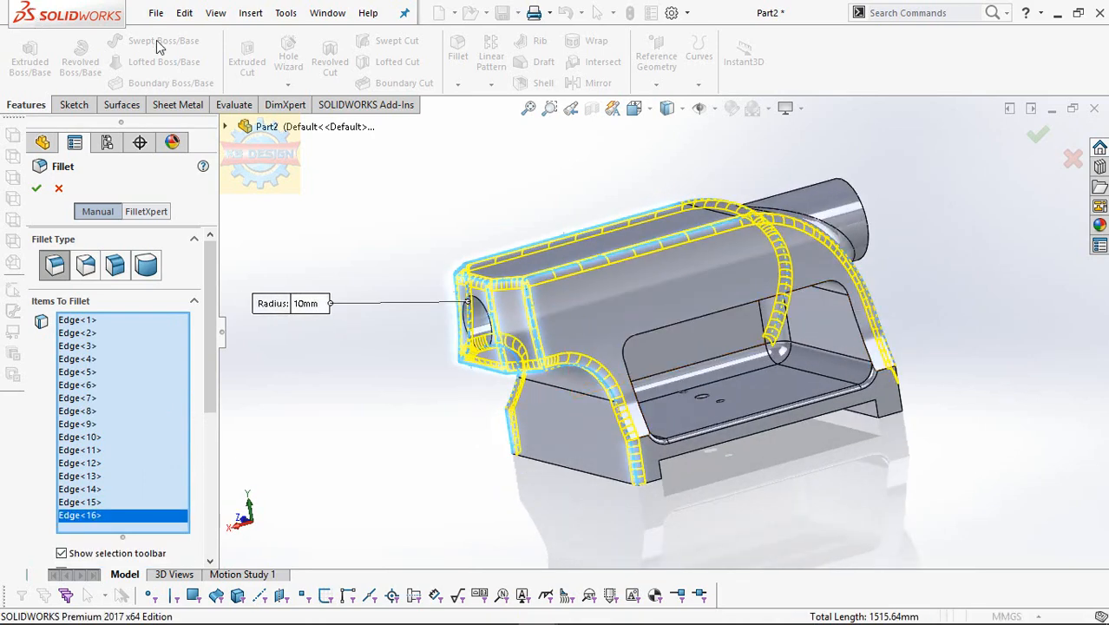
left_click(629, 372)
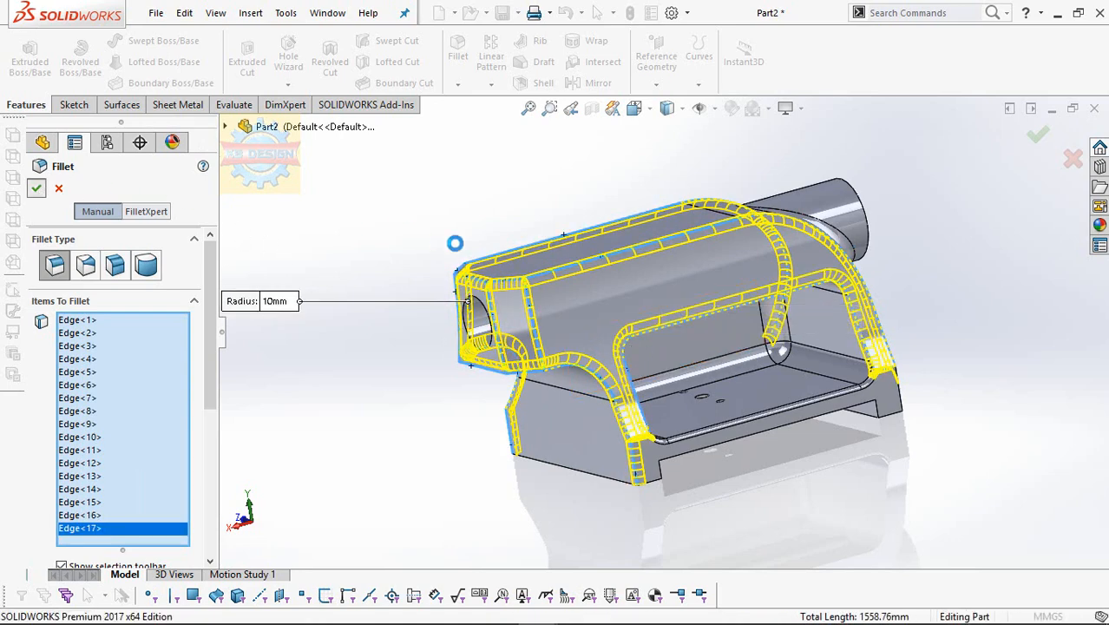
Start a new sketch on the flat end face around the bore.
middle_click_drag(556, 239, 610, 276)
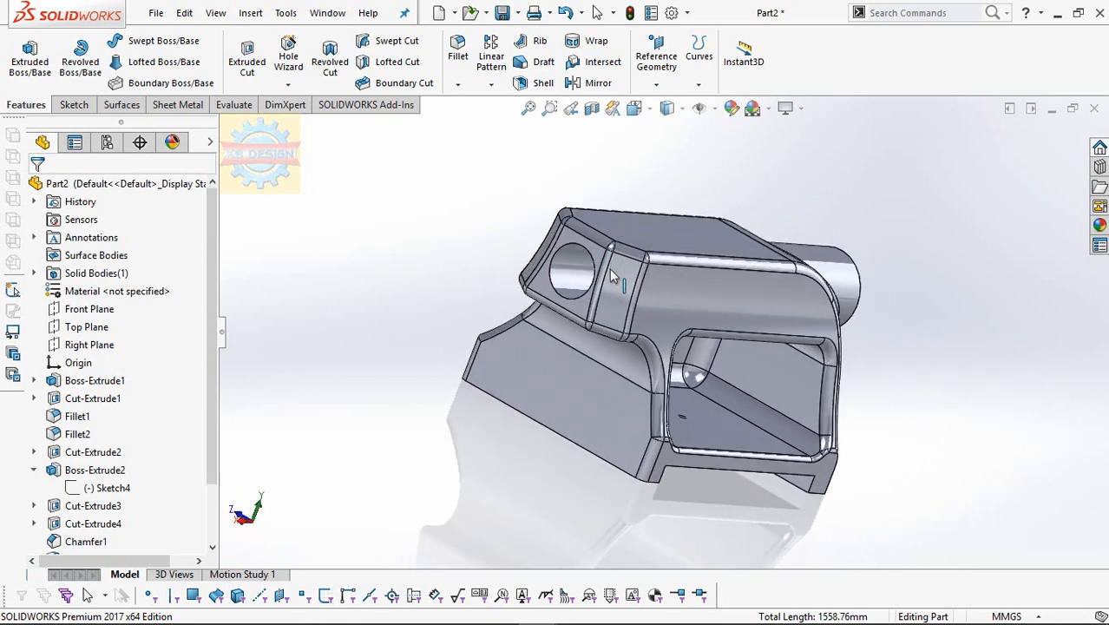
left_click(564, 309)
left_click(704, 253)
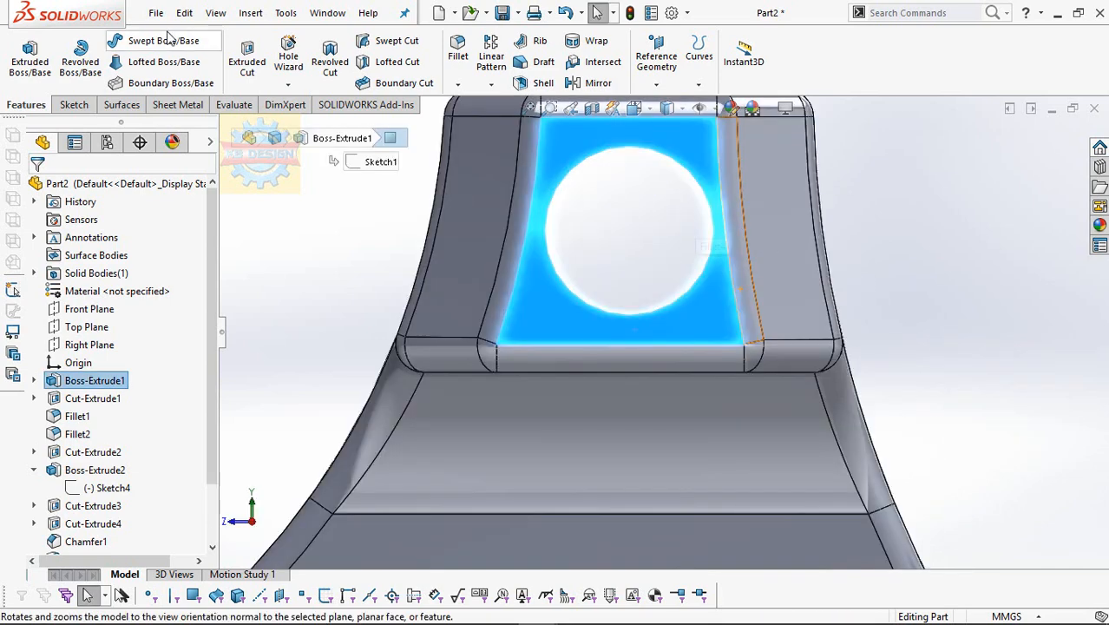
left_click(83, 109)
left_click(23, 46)
scroll(159, 61, "down", 2)
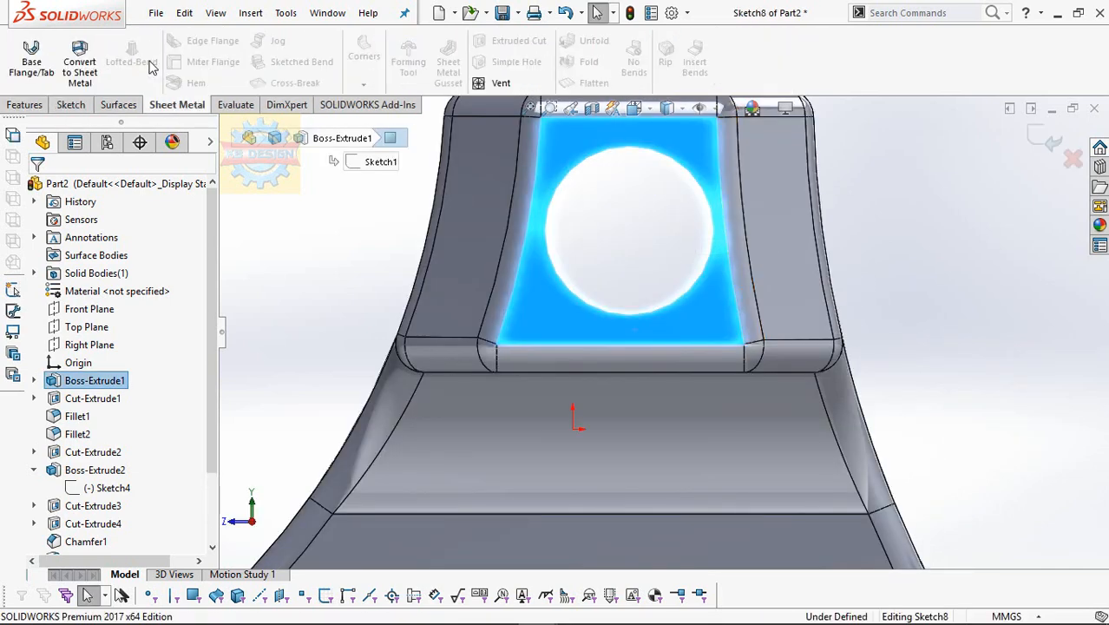
scroll(149, 67, "up", 3)
scroll(109, 66, "down", 1)
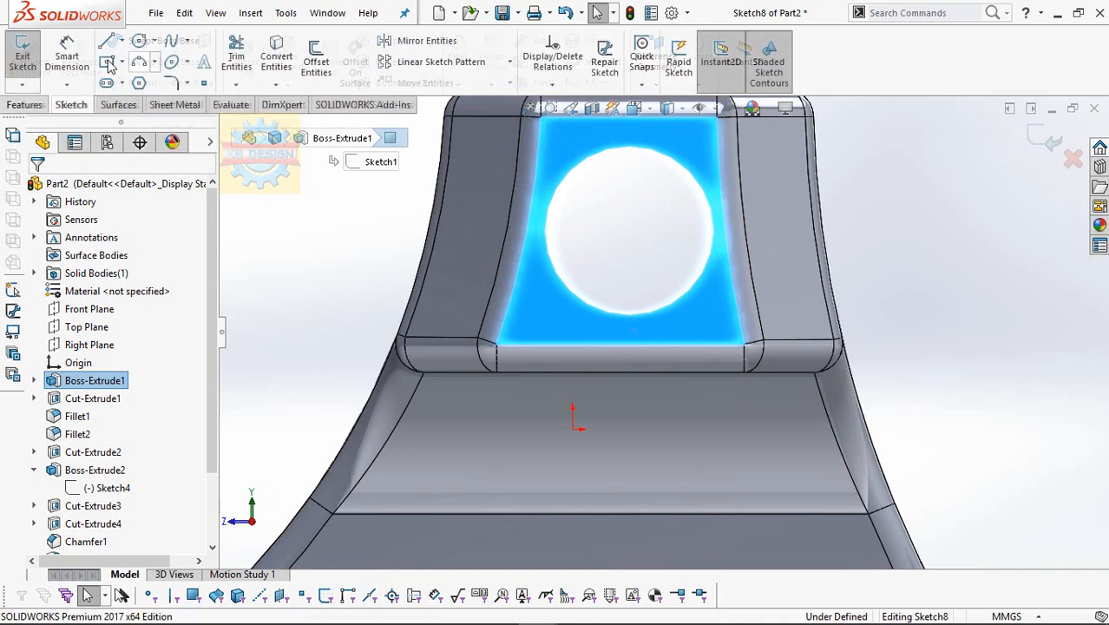
Sketch a center rectangle about 6.5 mm wide and 11.5 mm high, centered on the lowest point of the bore's edge.
left_click(107, 62)
scroll(618, 320, "down", 3)
left_click(581, 355)
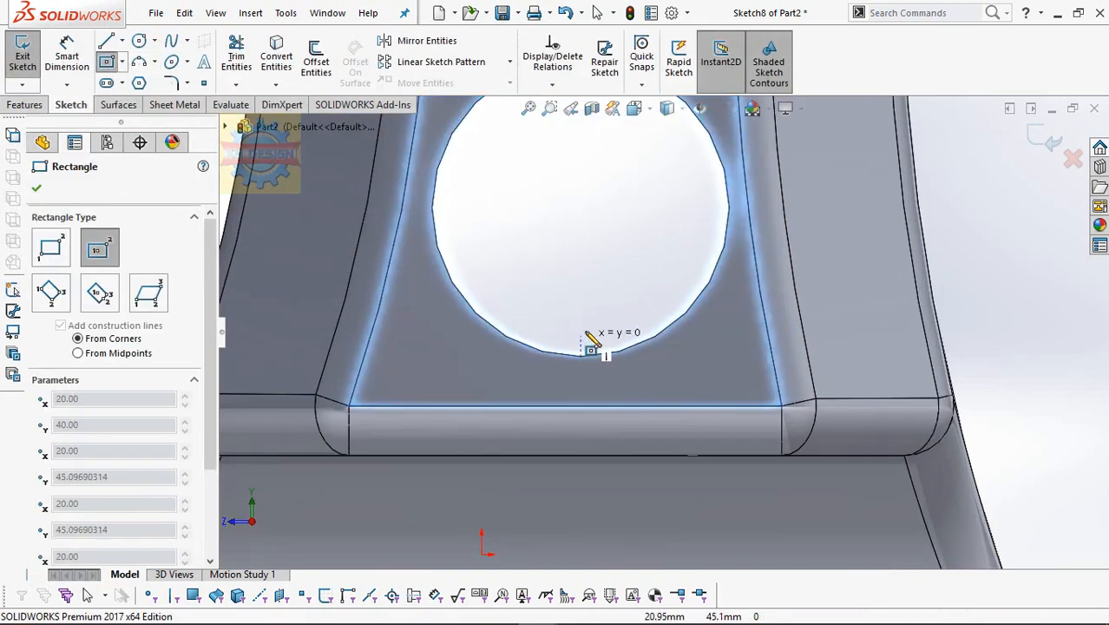
left_click(597, 328)
Dimension the small rectangle's width as 5 mm.
left_click(73, 51)
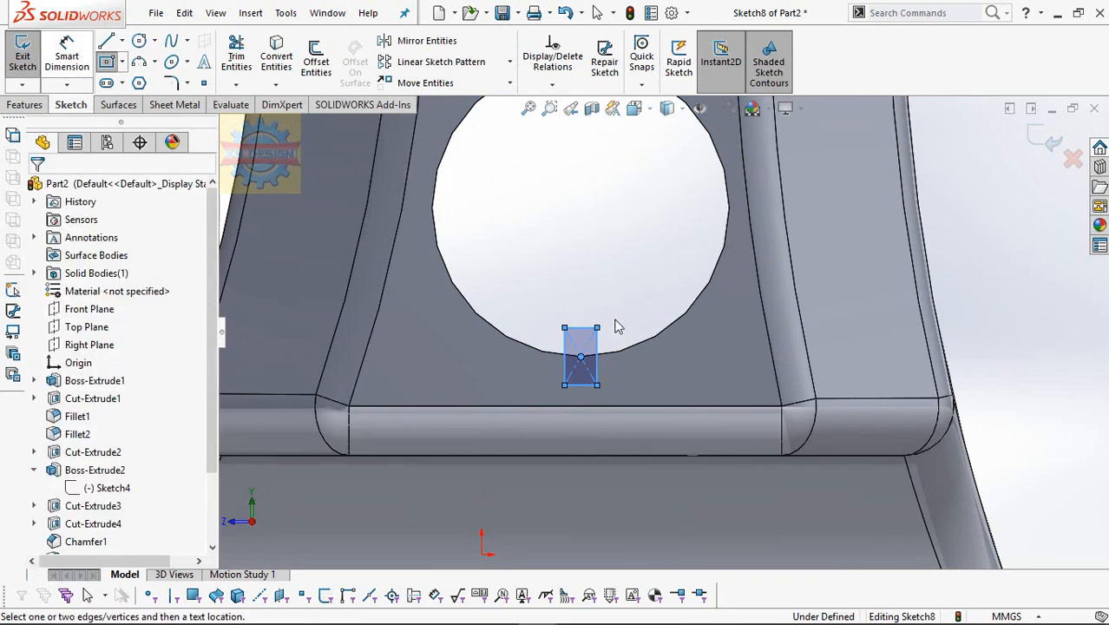
left_click(580, 329)
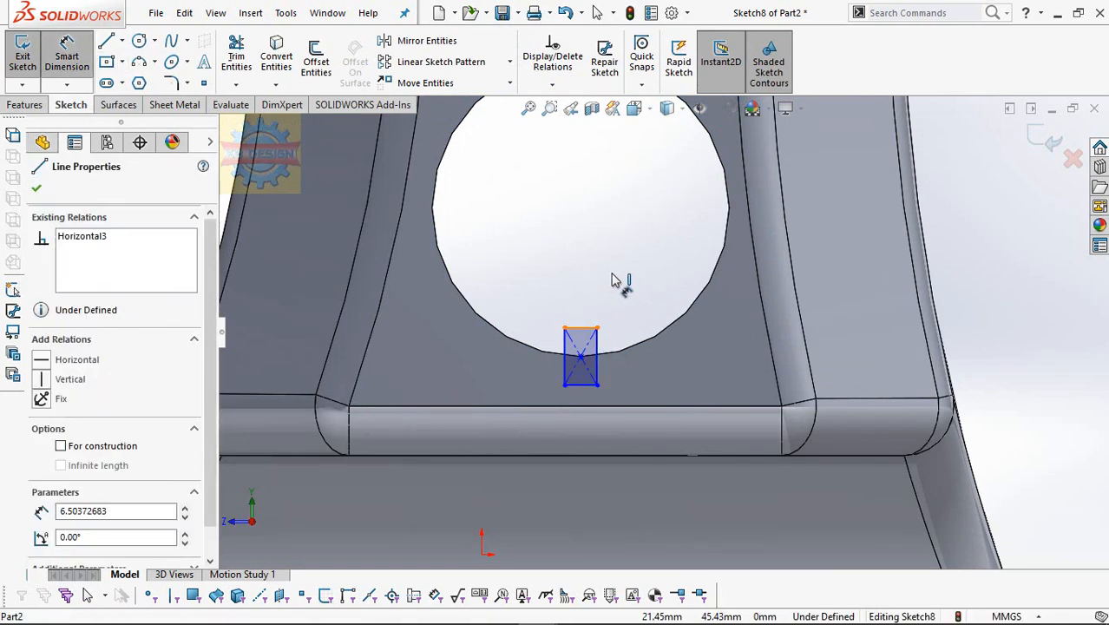
left_click(610, 265)
type("6.5")
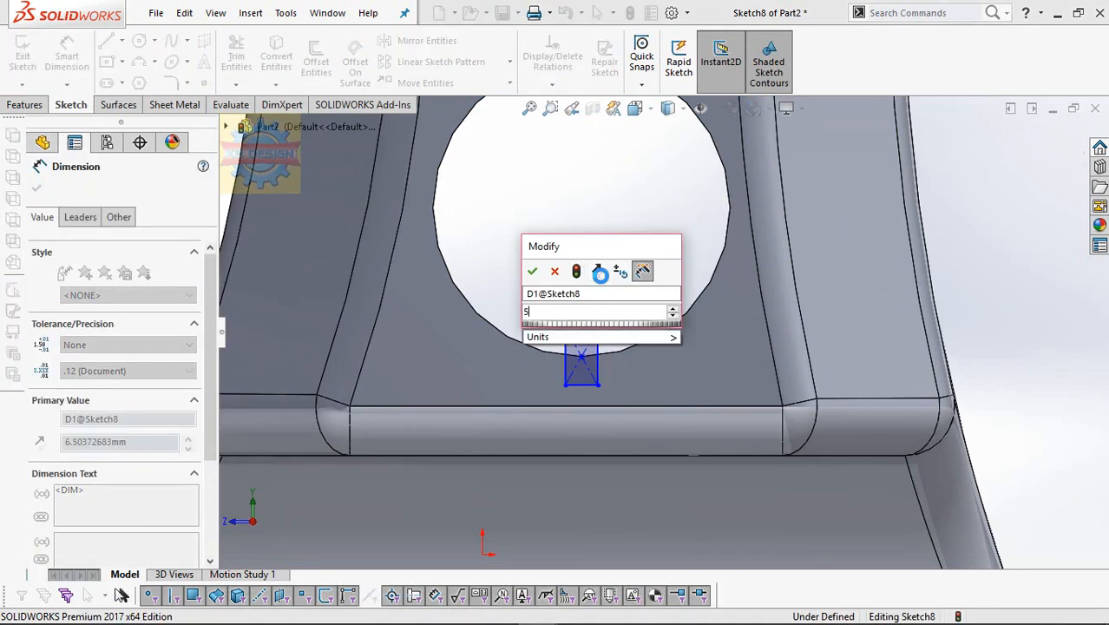
key("Return")
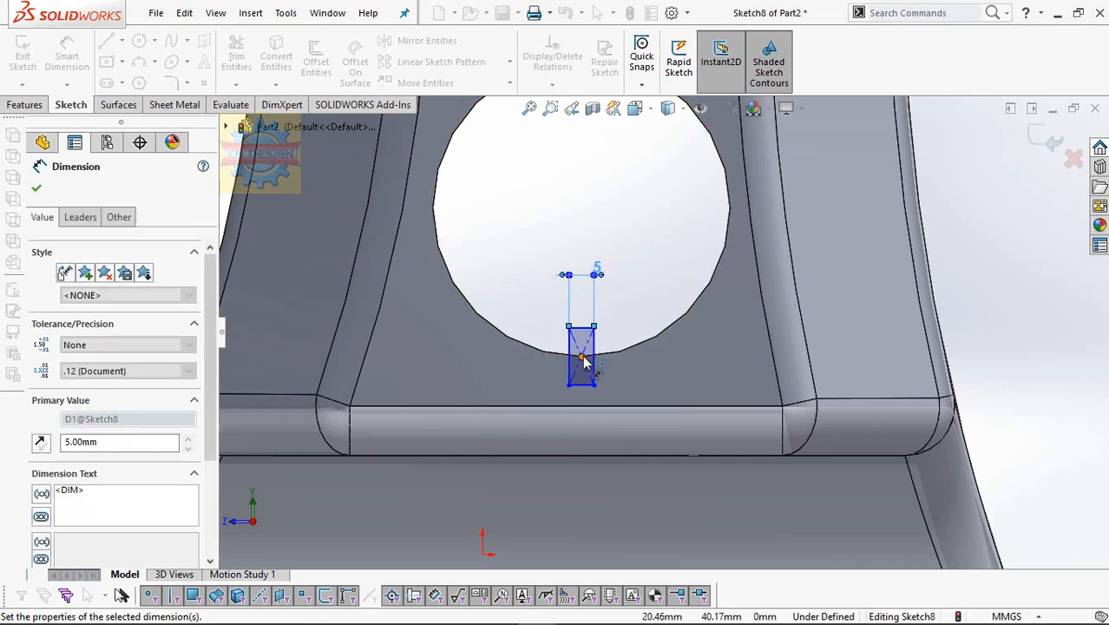
Dimension the distance from the rectangle's center to its upper edge as 5 mm.
left_click(582, 356)
left_click(588, 327)
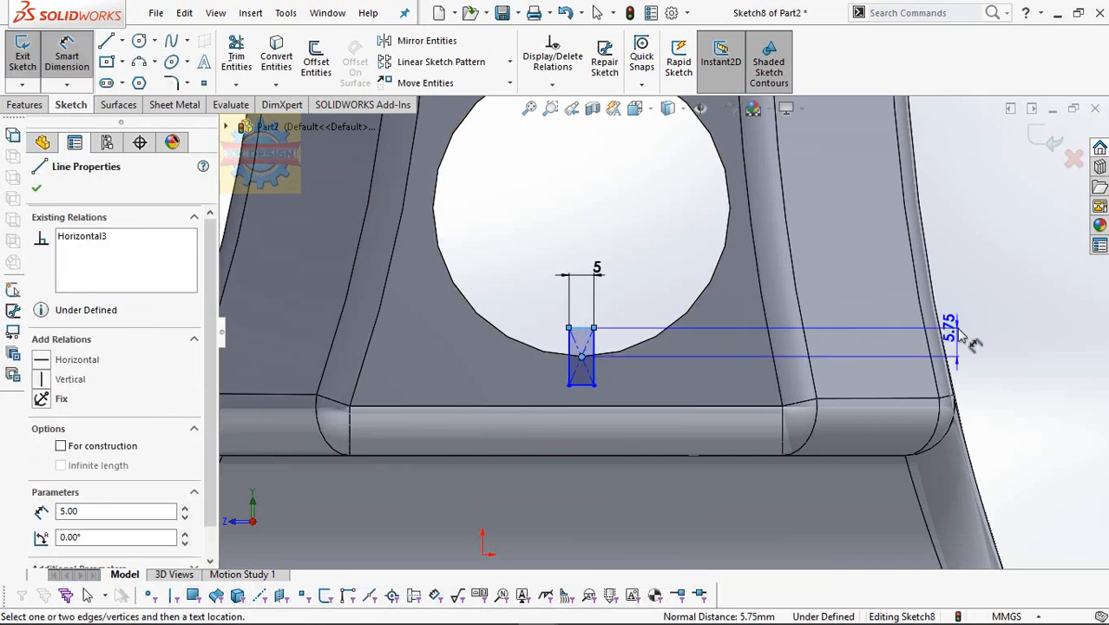
left_click(958, 339)
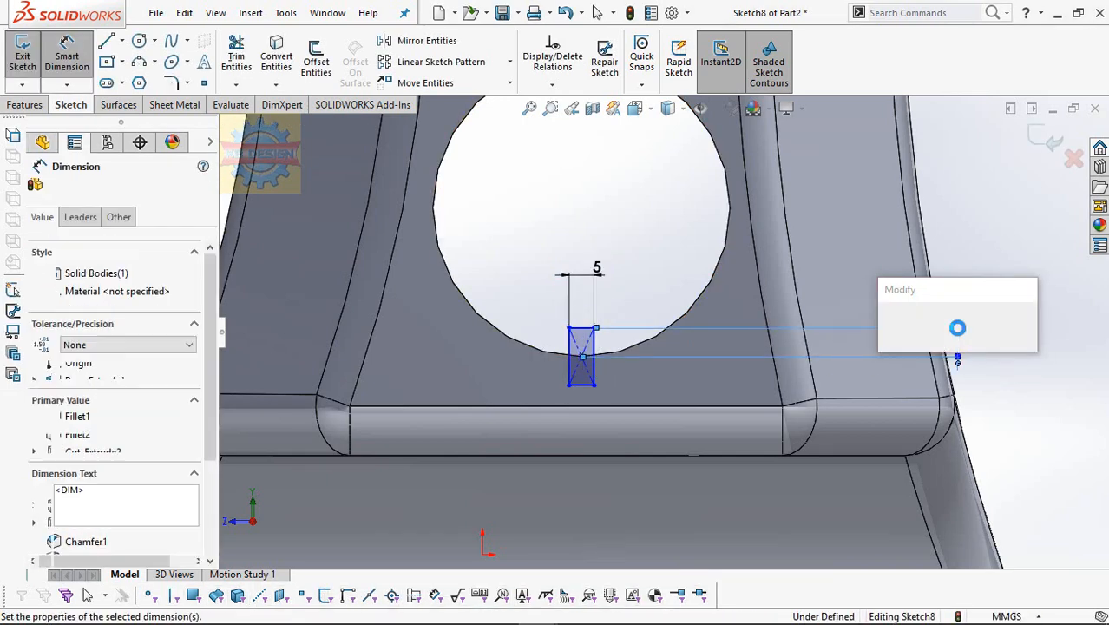
type("5.00mm")
key("Return")
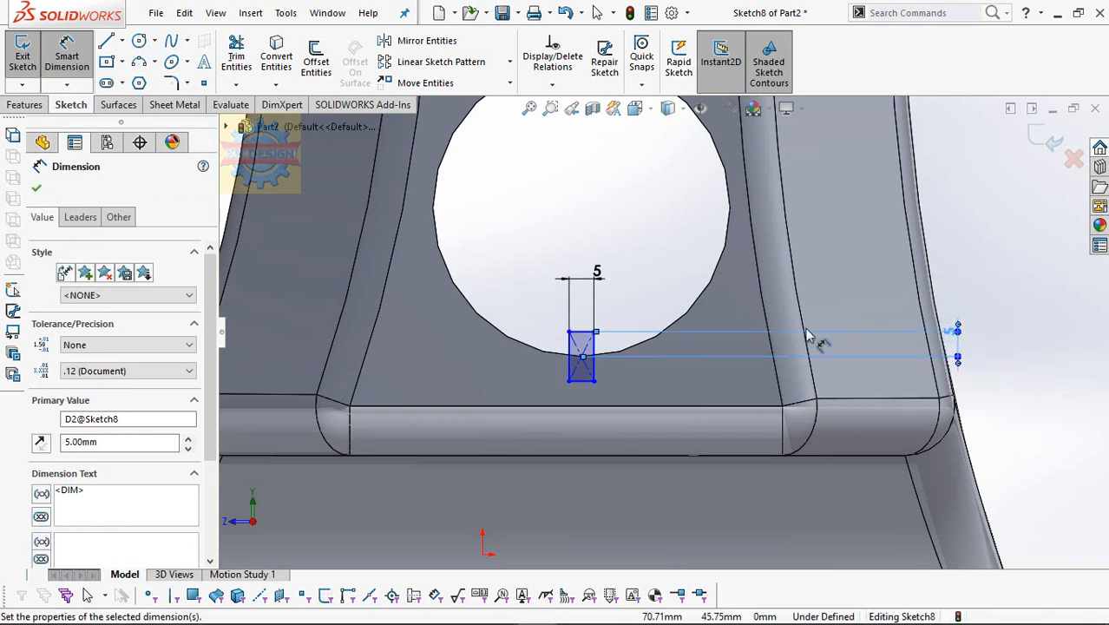
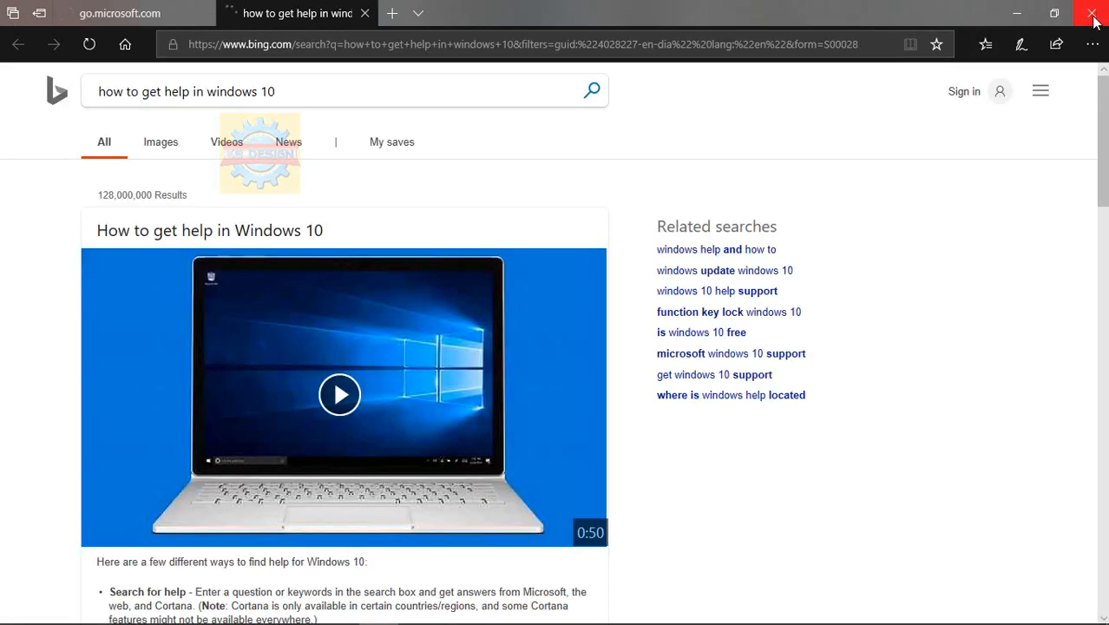
Close the web browser with all its tabs and return to the SolidWorks sketch.
left_click(1092, 15)
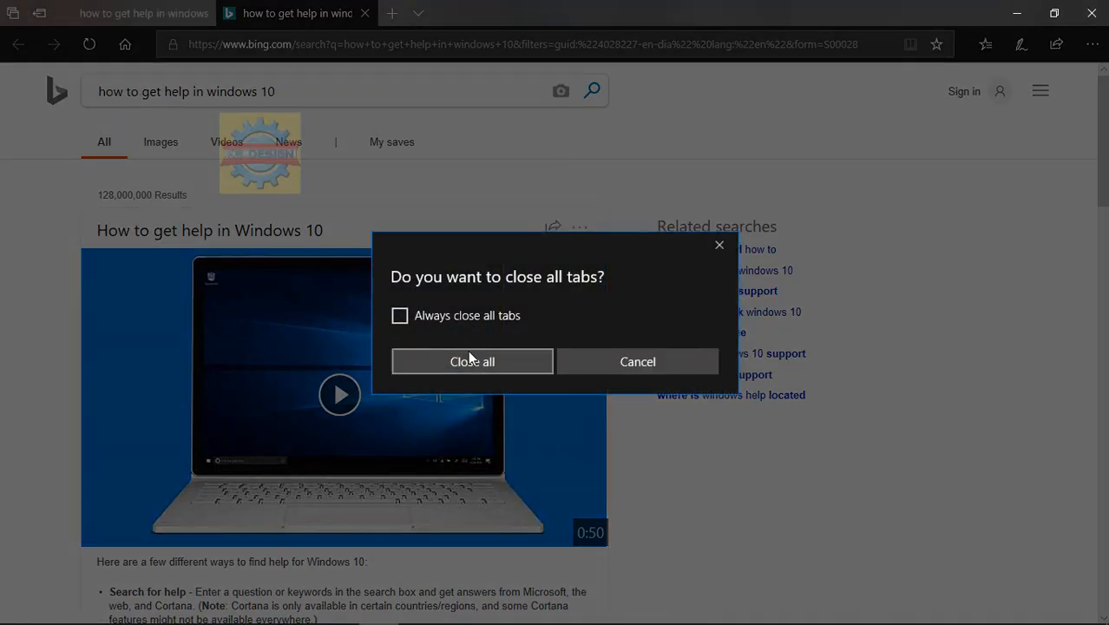
left_click(468, 359)
key("Escape")
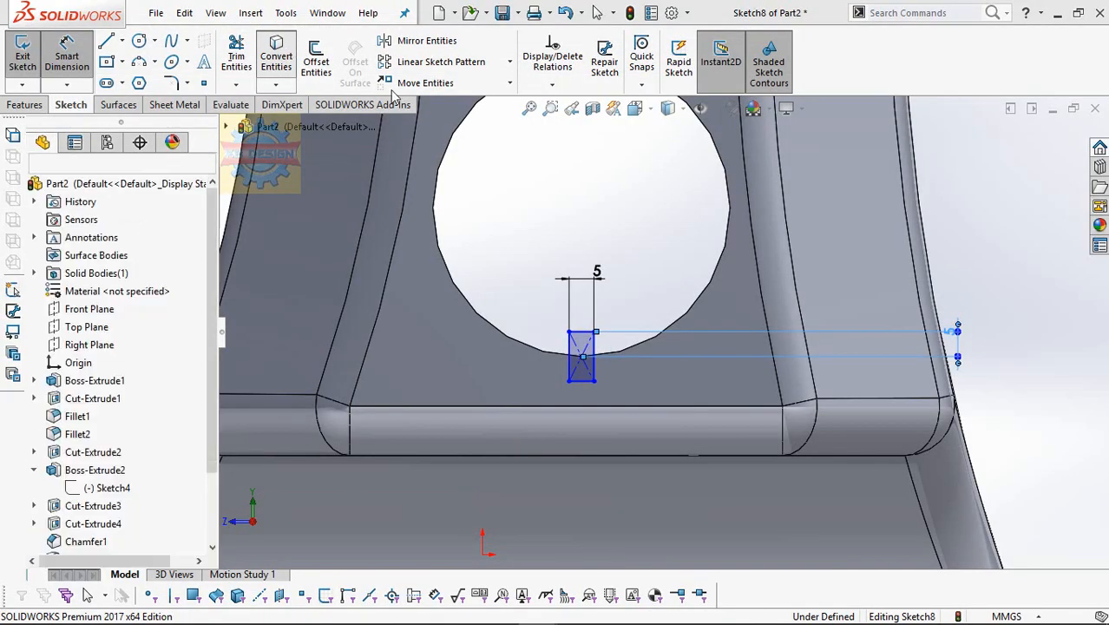
Convert the bore's circular edge into the sketch and trim away the rectangle's lower half and the rest of the circle.
left_click(520, 340)
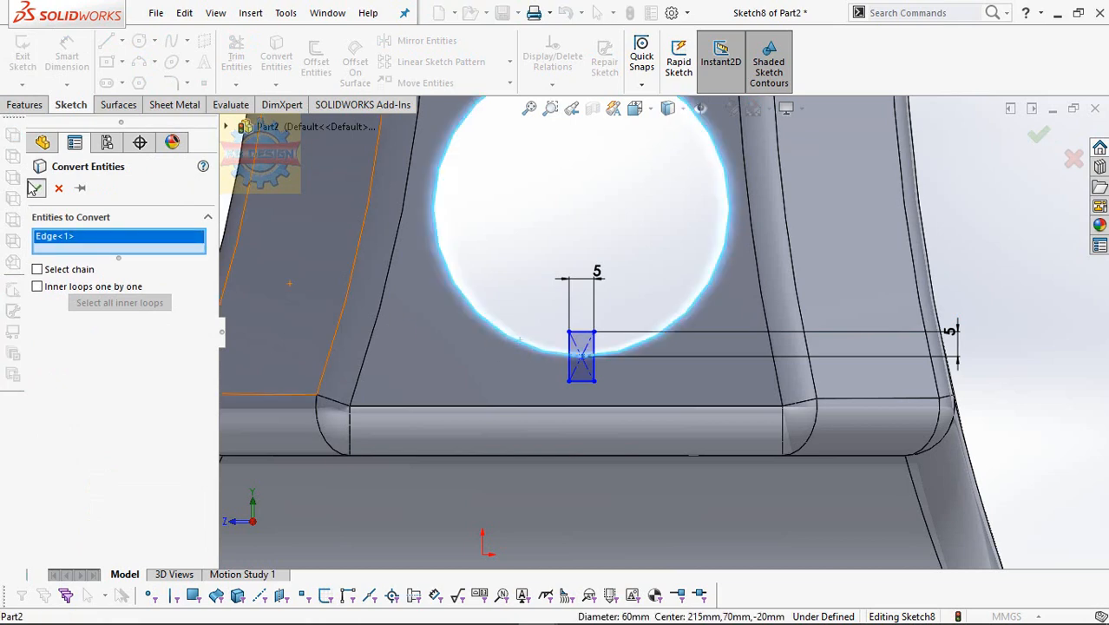
left_click(35, 188)
left_click_drag(545, 372, 572, 383)
left_click_drag(506, 332, 501, 330)
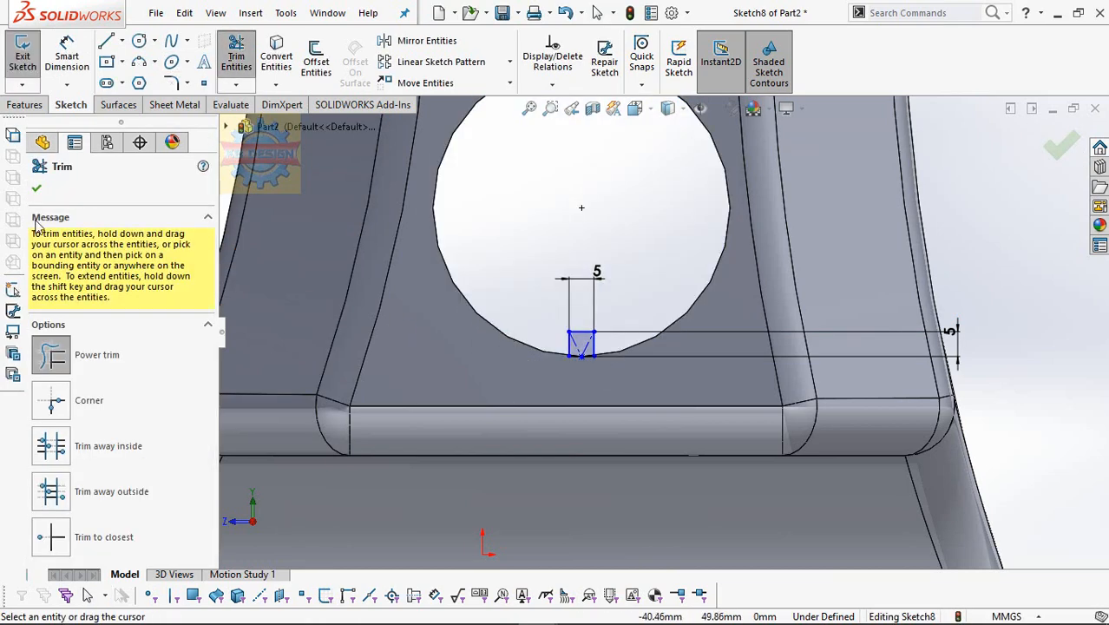
left_click(12, 105)
key("Escape")
Extrude the key profile inside the bore up to the end face of the round boss.
left_click(30, 57)
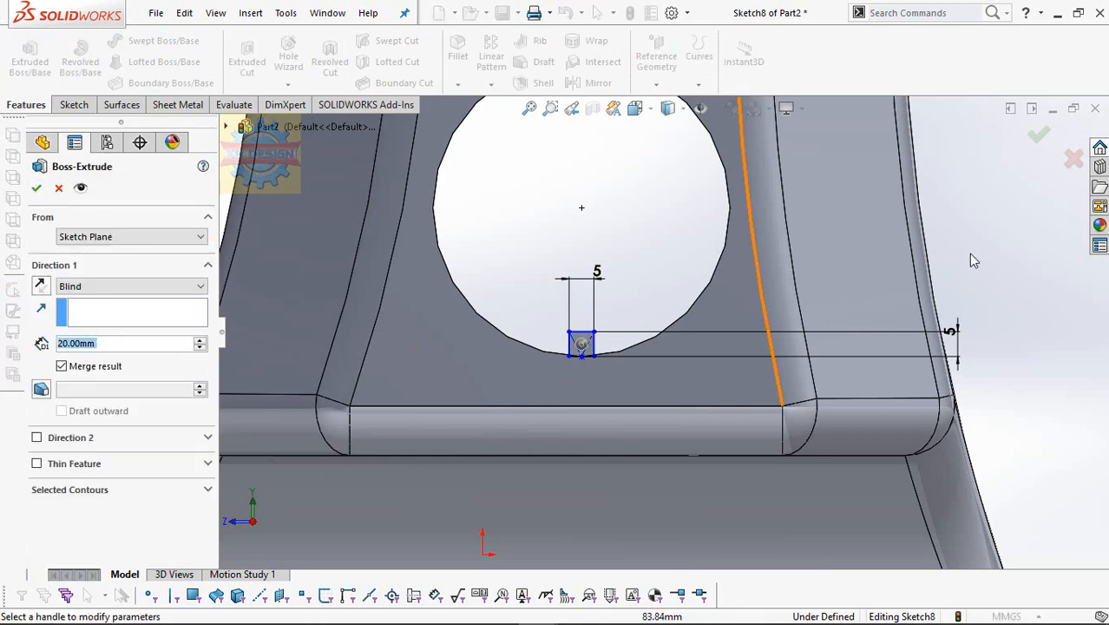
left_click(148, 291)
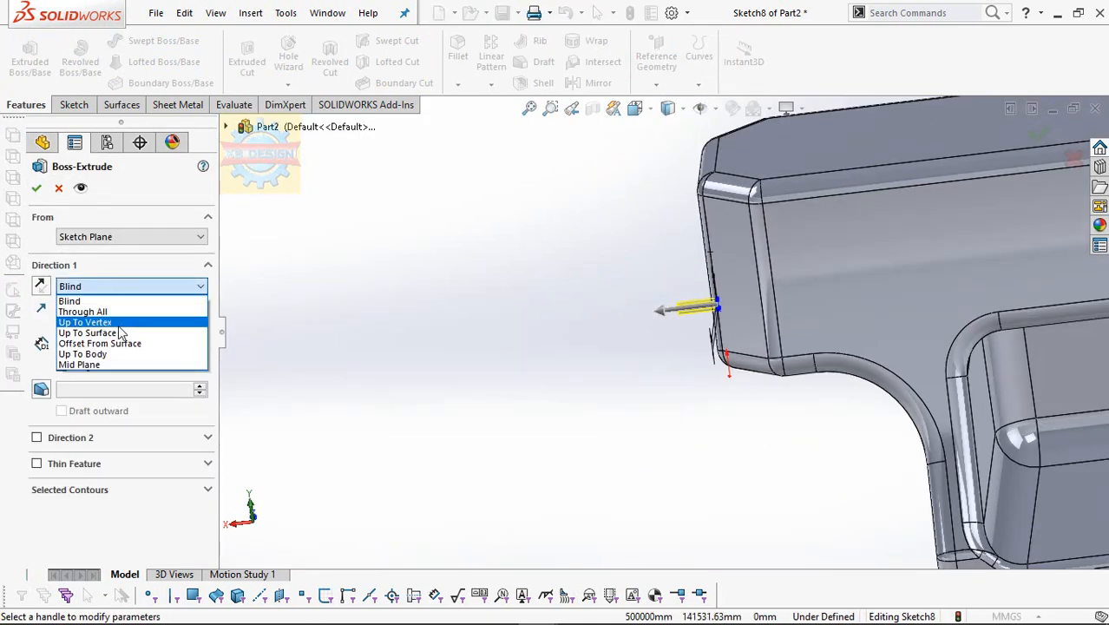
left_click(73, 294)
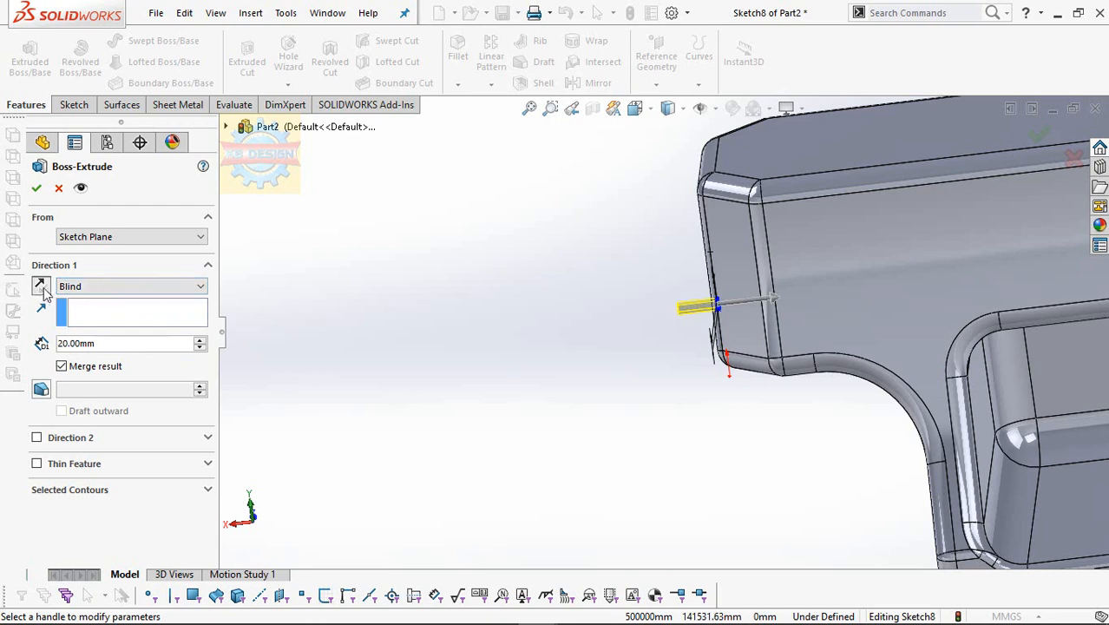
left_click(130, 286)
left_click(87, 336)
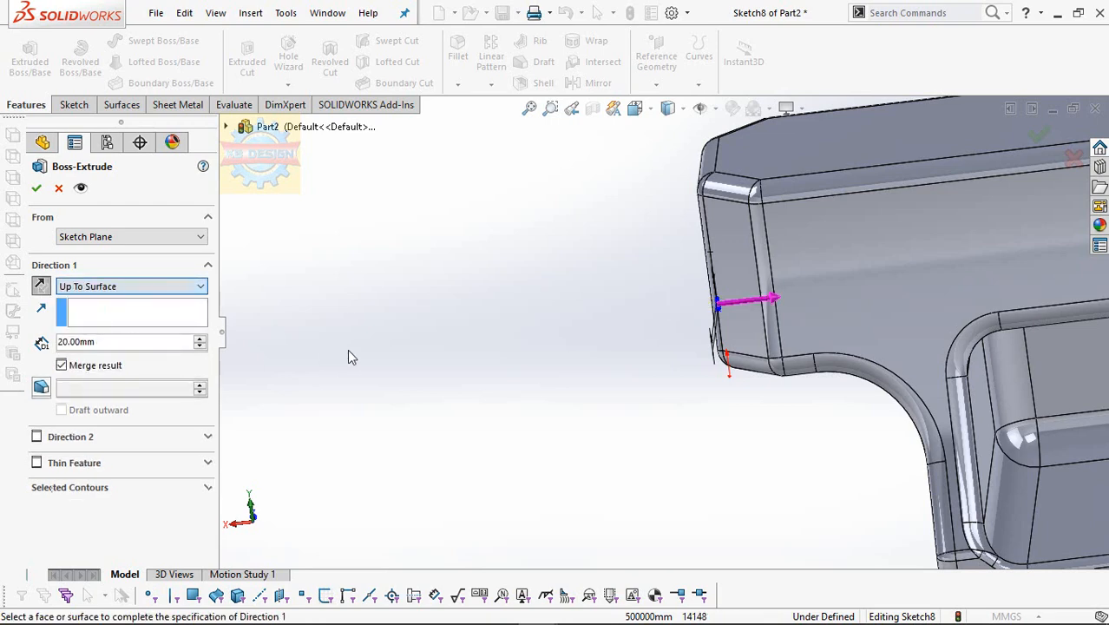
scroll(350, 351, "up", 6)
middle_click_drag(933, 339, 830, 344)
scroll(830, 344, "down", 4)
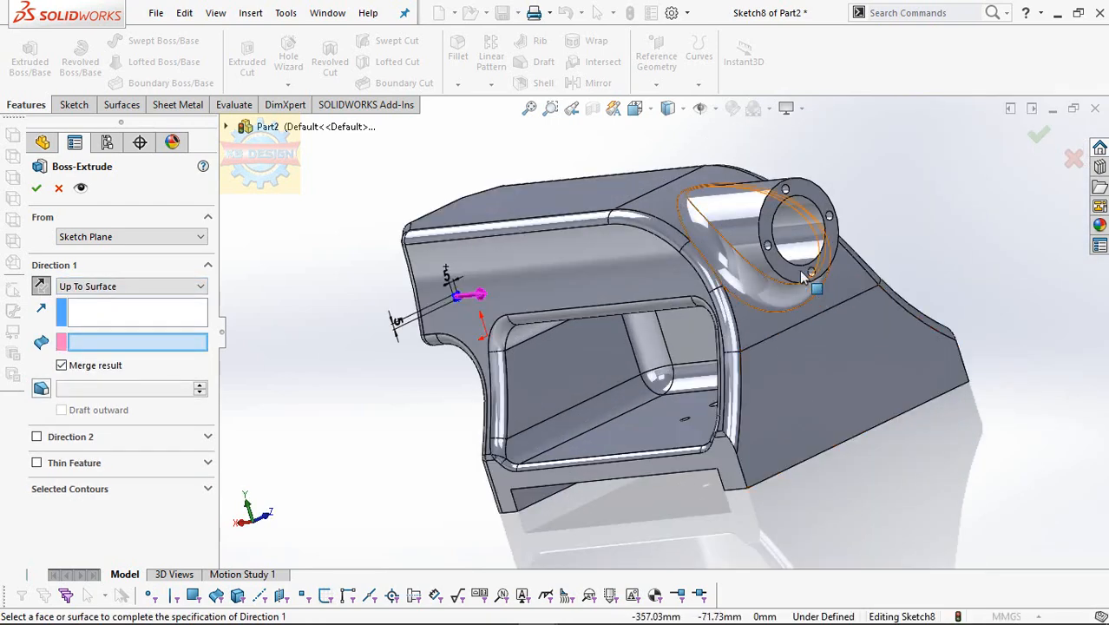
left_click(805, 274)
left_click(33, 189)
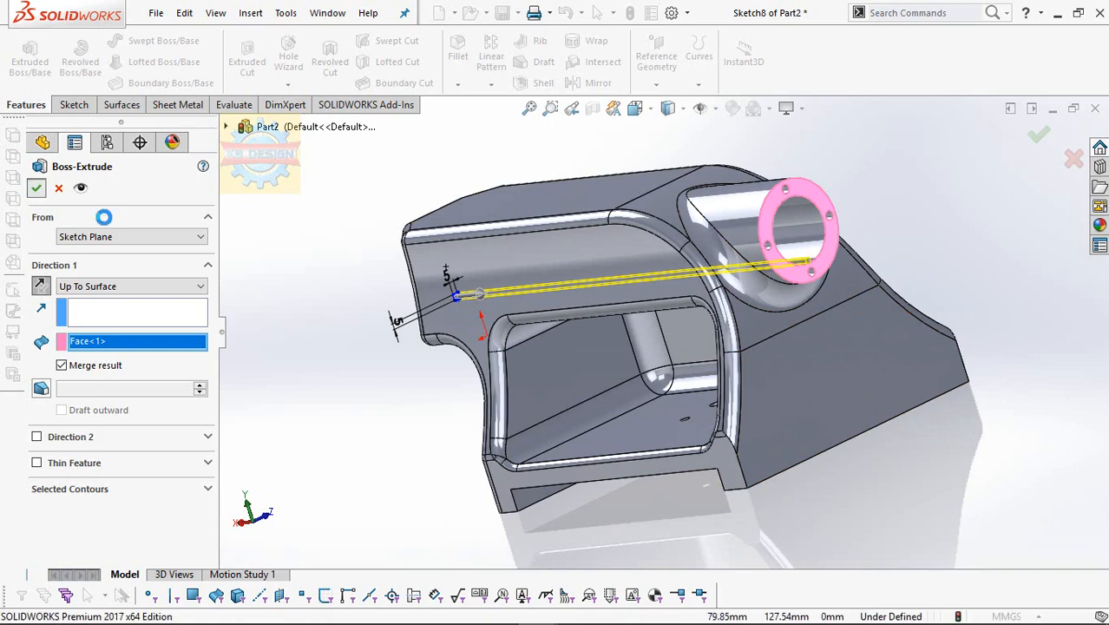
Start a sketch on the flat face around the bore and draw a center rectangle about 82 mm long crossing the bore's side edge.
middle_click_drag(456, 274, 638, 299)
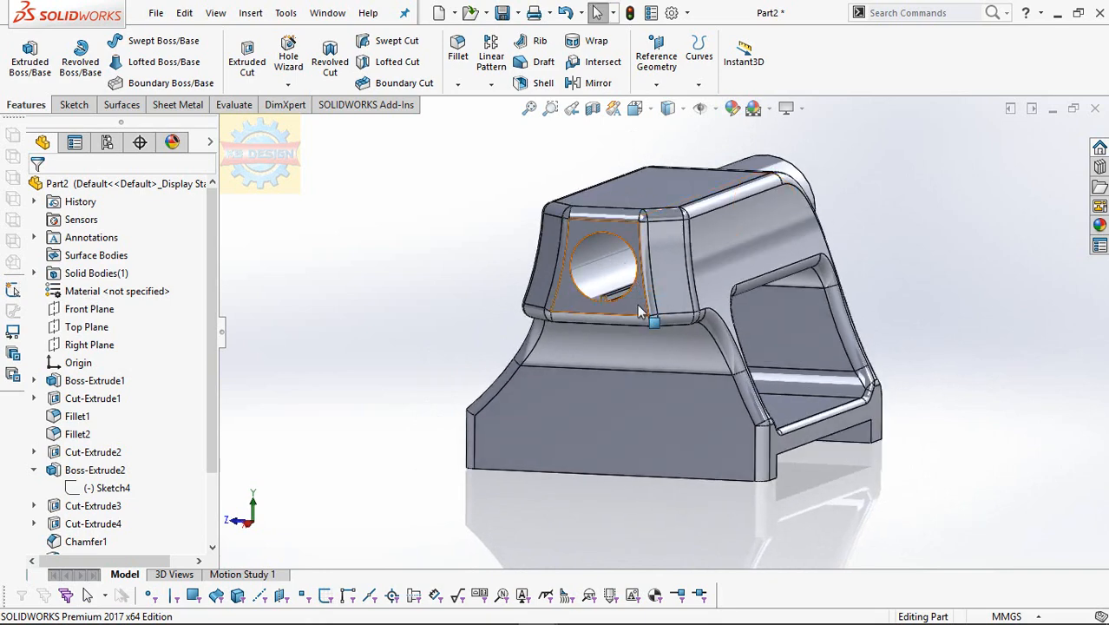
left_click(638, 299)
left_click(784, 256)
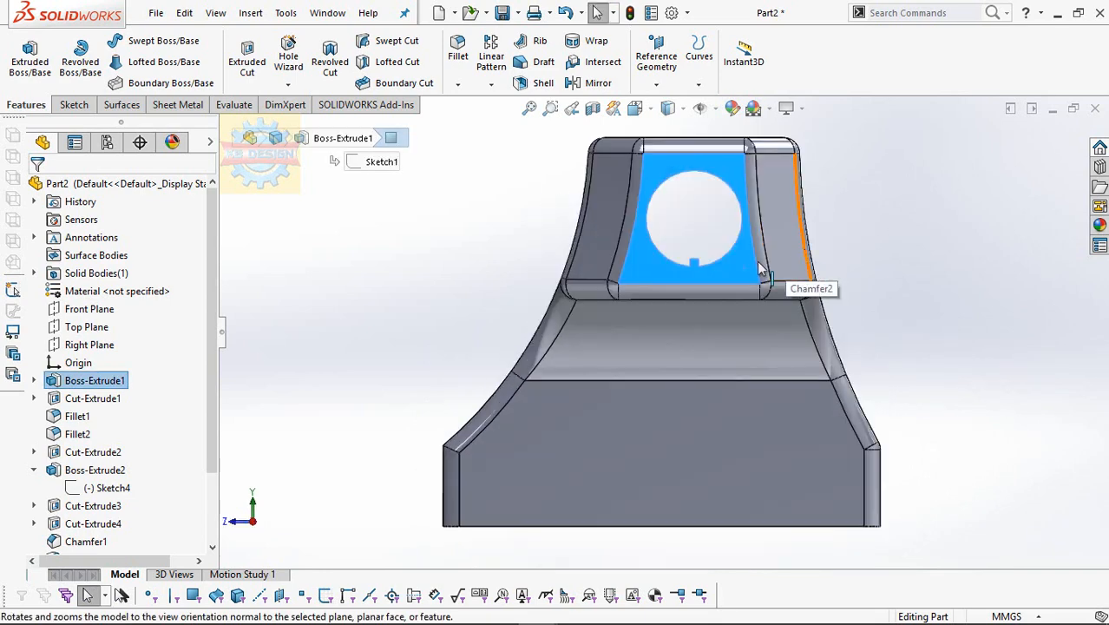
scroll(902, 232, "down", 2)
scroll(669, 192, "down", 2)
left_click(74, 105)
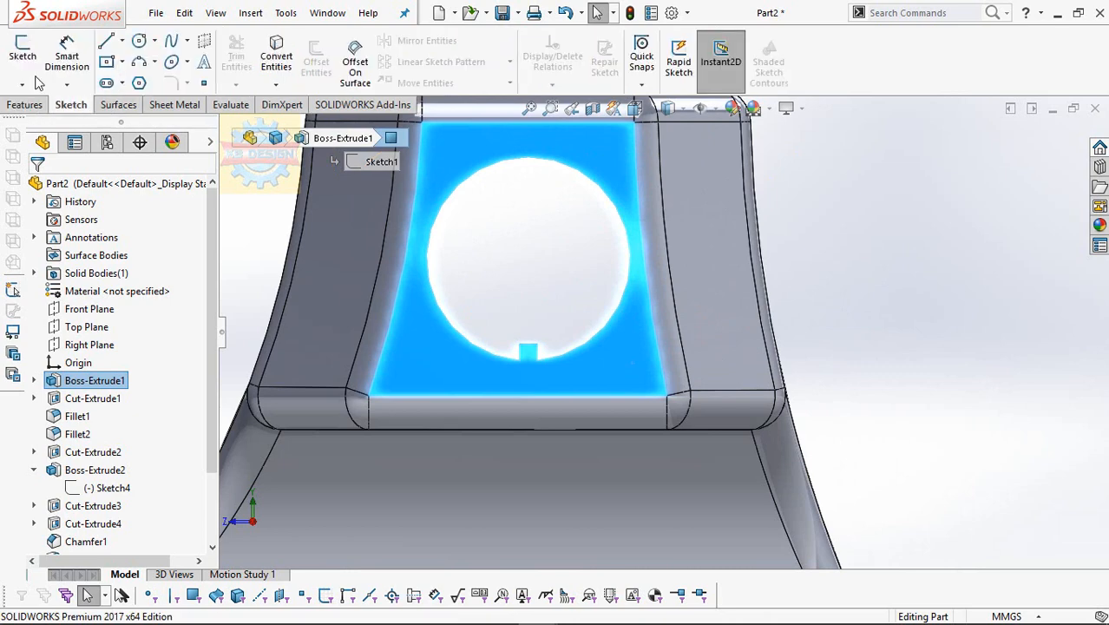
left_click(23, 56)
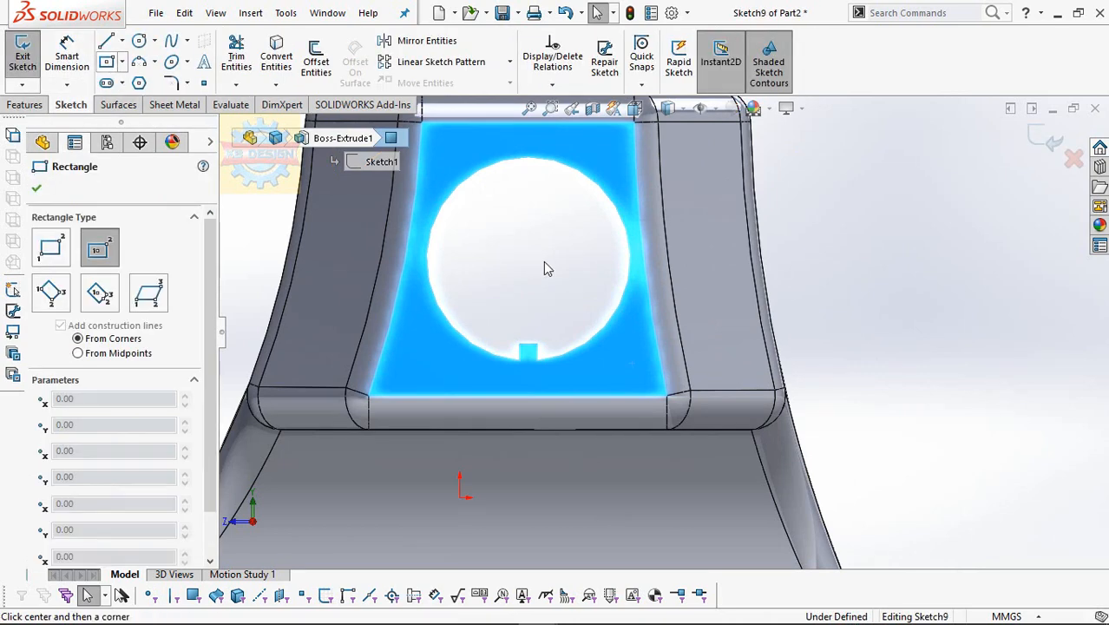
left_click(744, 259)
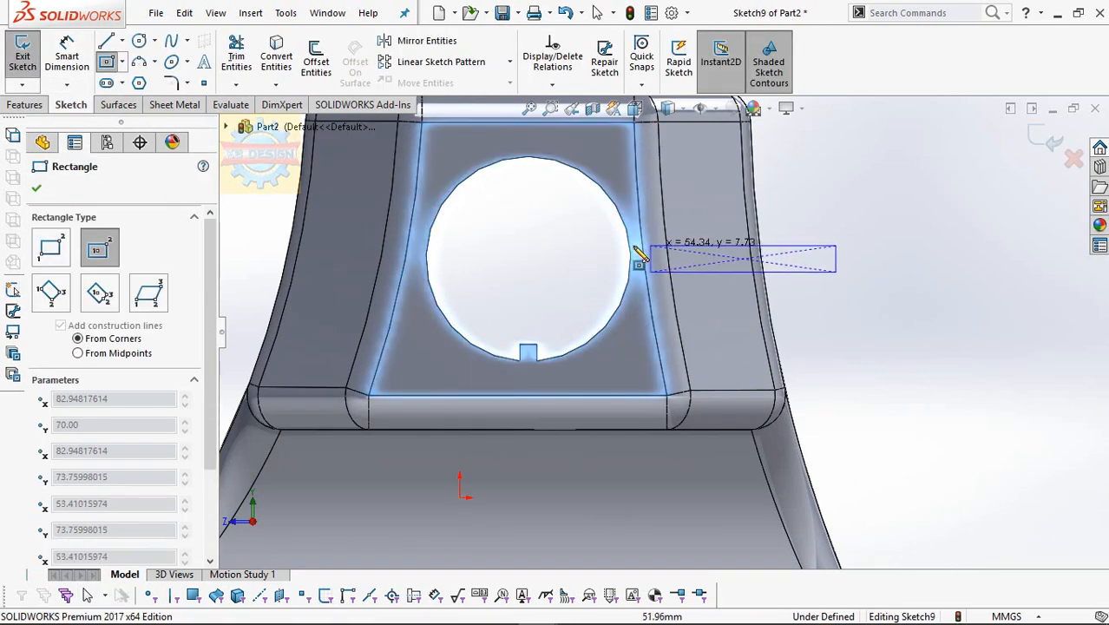
left_click(603, 247)
Dimension the rectangle 50 mm long and 4 mm high.
left_click(73, 55)
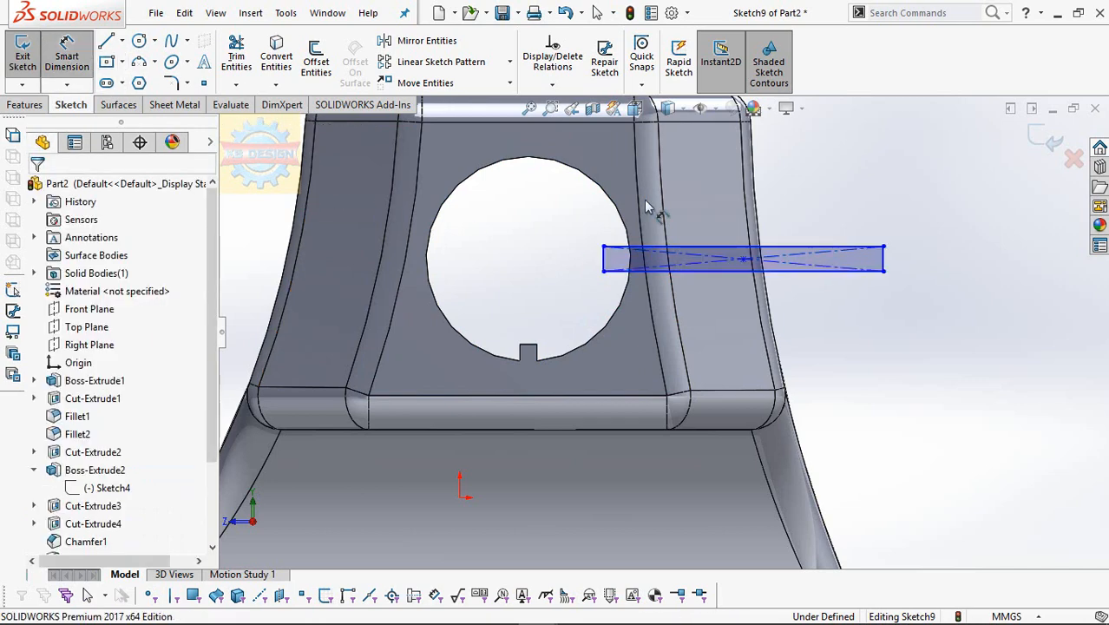
left_click(855, 276)
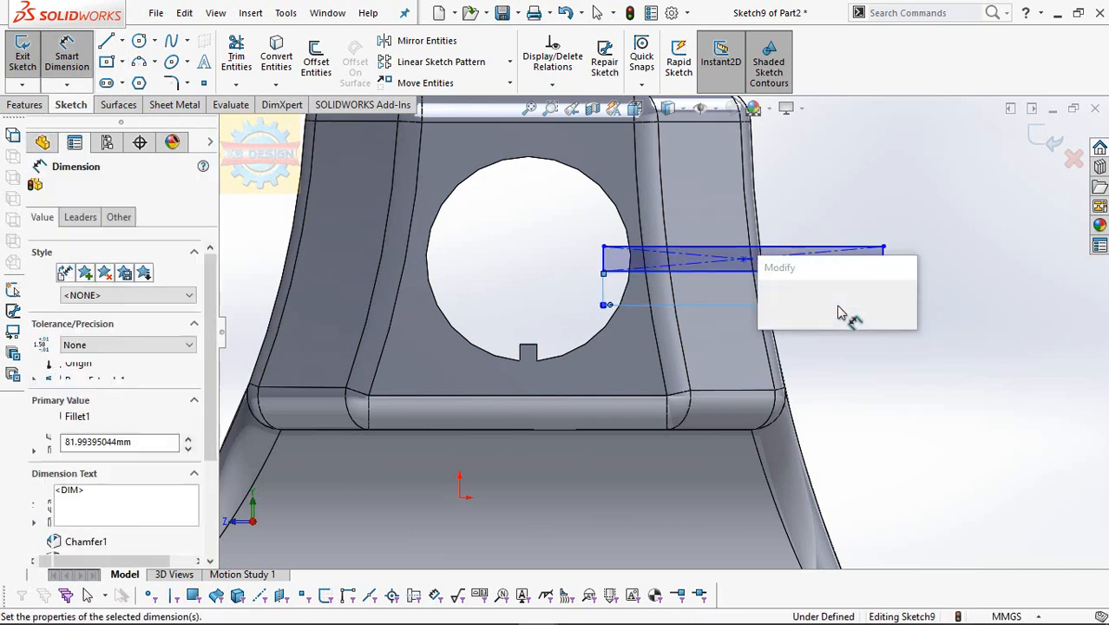
type("50")
key("Return")
scroll(790, 282, "down", 3)
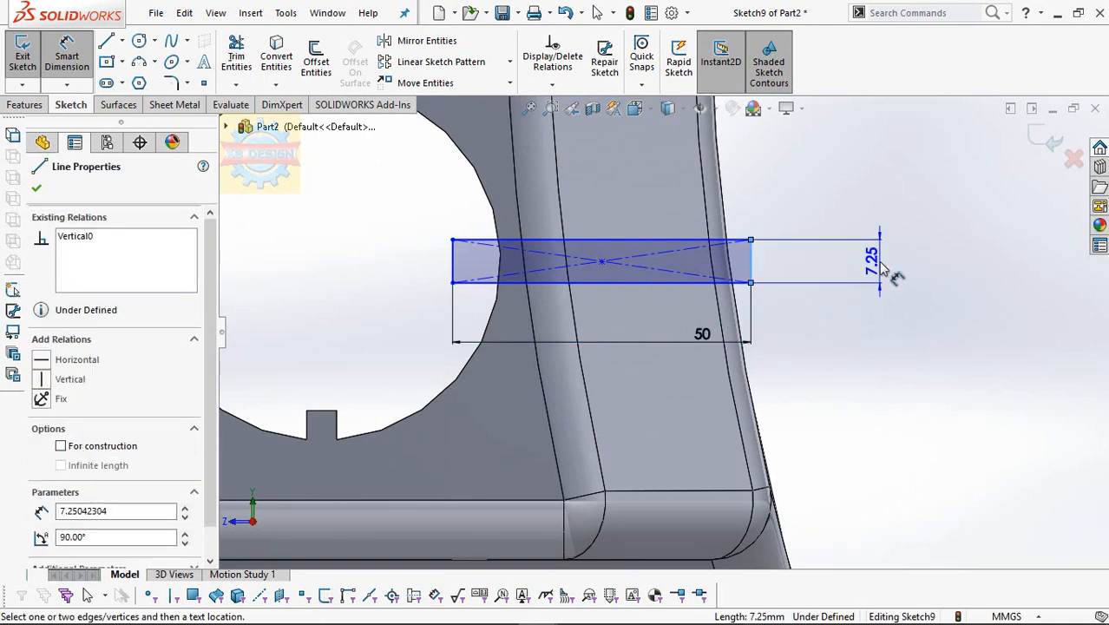
left_click(881, 269)
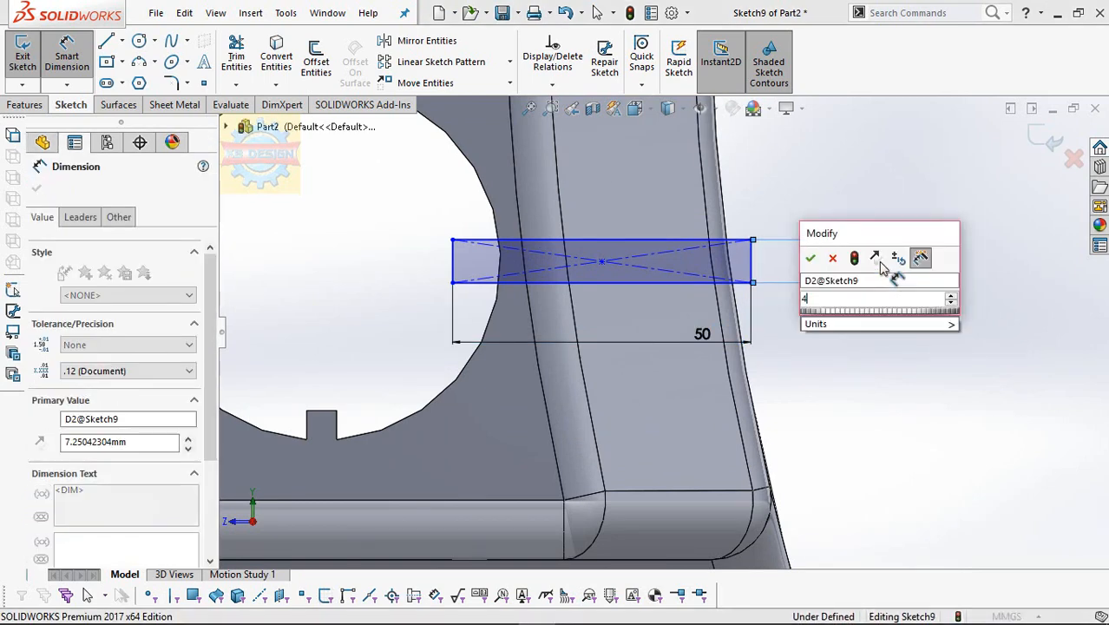
type("4")
key("Return")
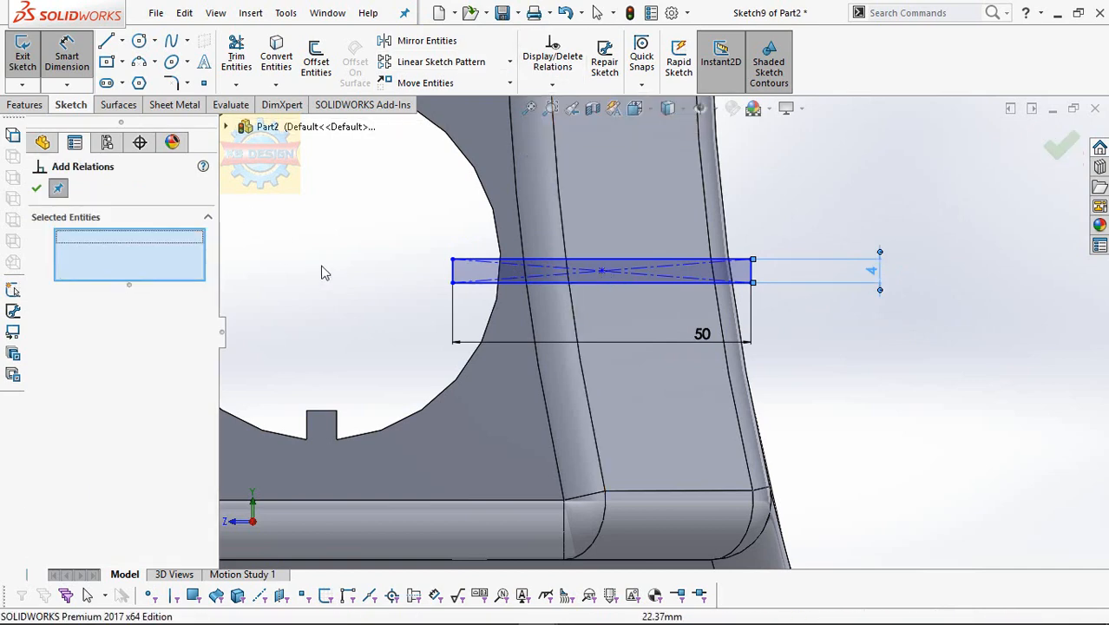
Place a sketch point on the bore's edge opposite the rectangle and make it horizontal with the rectangle's center.
scroll(499, 269, "up", 3)
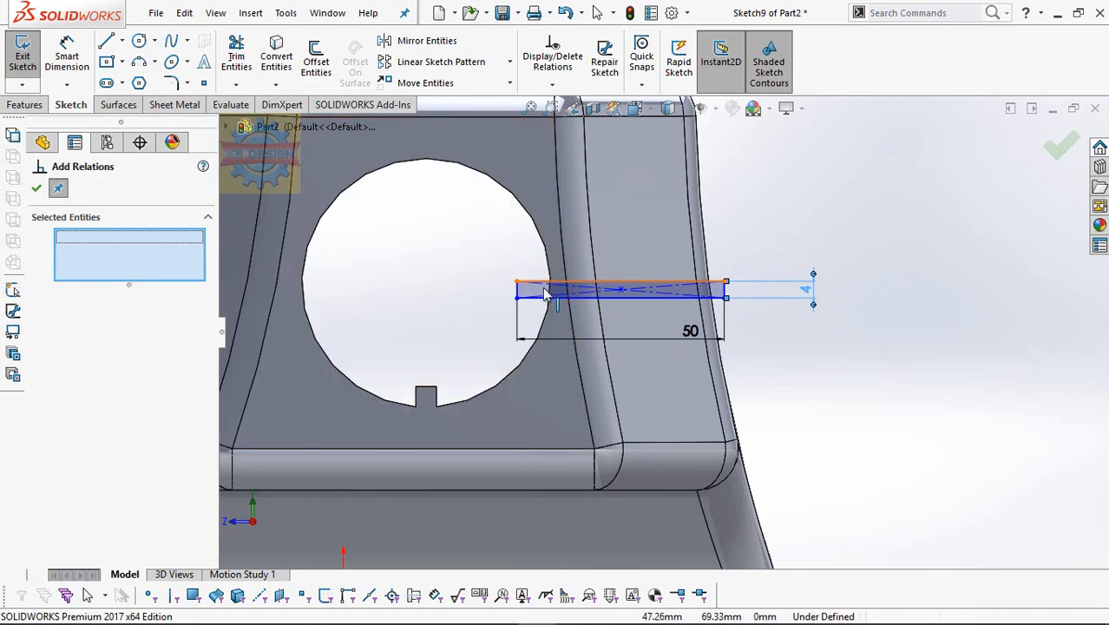
key("Escape")
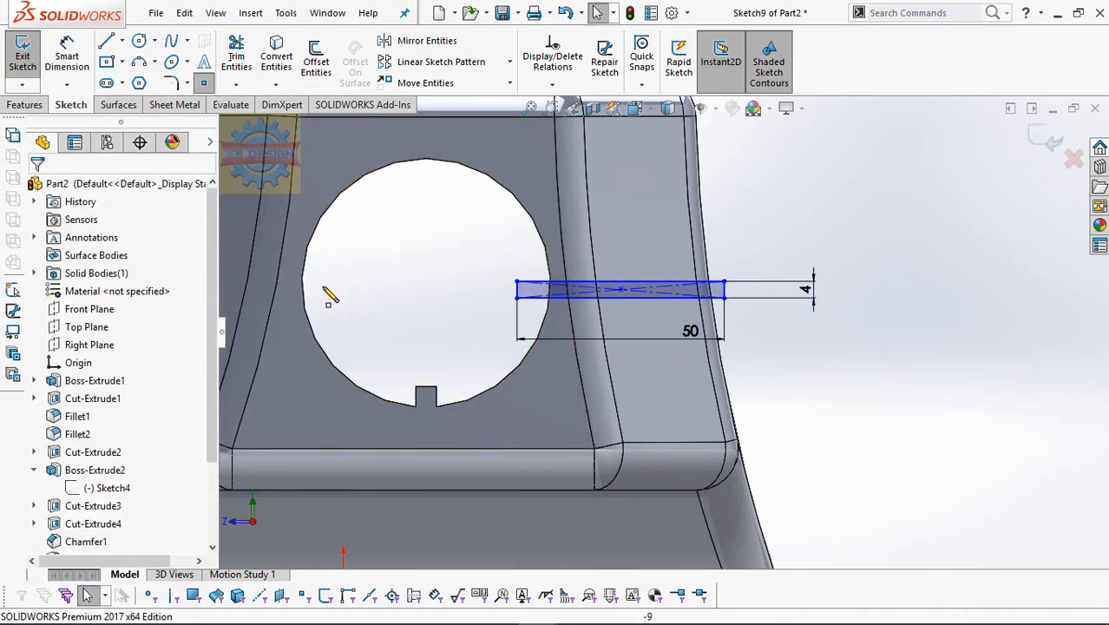
left_click(303, 285)
key("Escape")
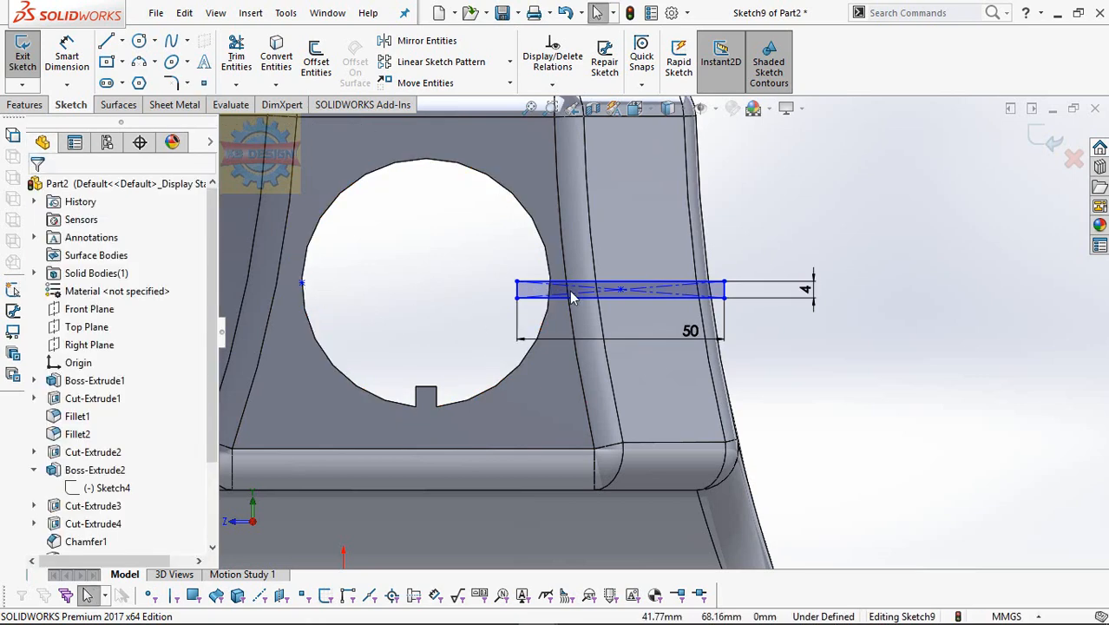
left_click(551, 85)
left_click(547, 126)
left_click(302, 284)
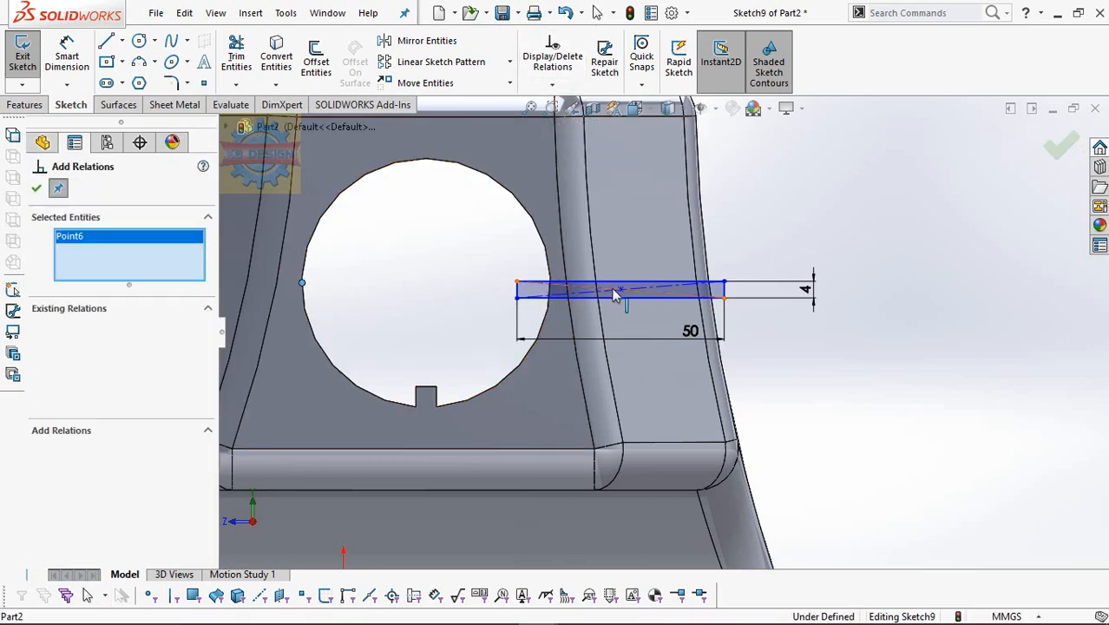
left_click(620, 289)
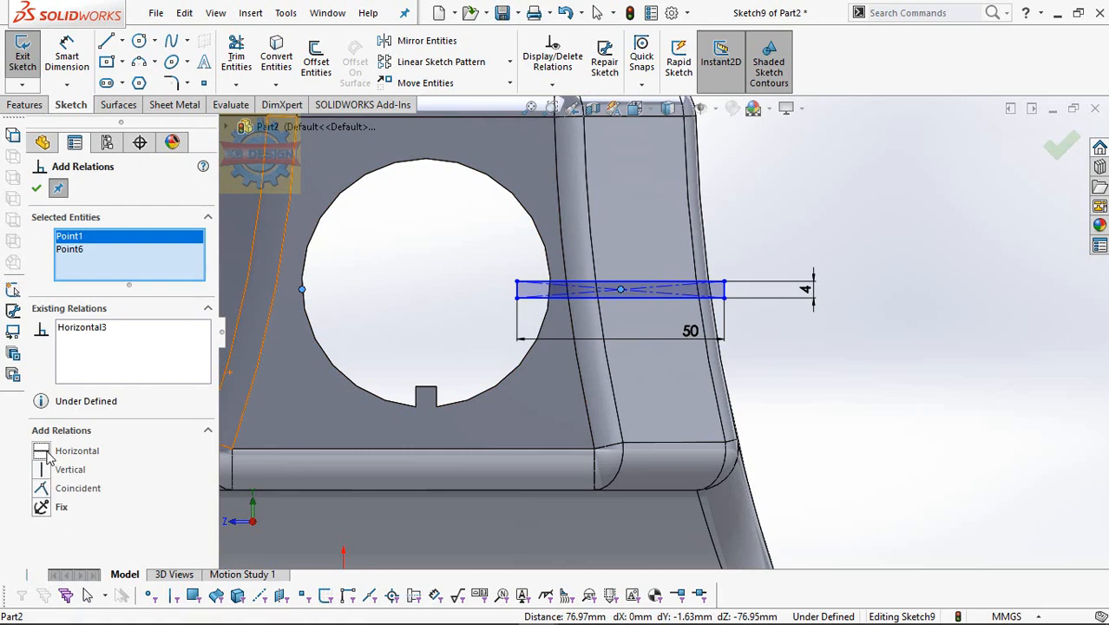
key("Escape")
Draw a horizontal centerline from the rectangle's center toward the bore and dimension it 19.125 mm long.
scroll(641, 285, "down", 4)
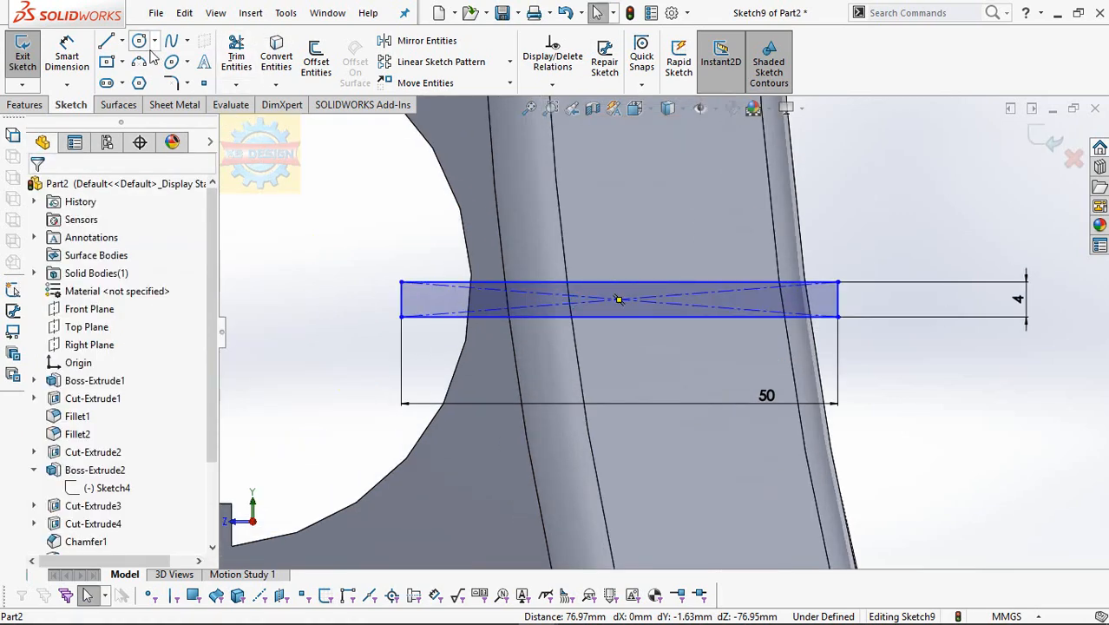
left_click(146, 82)
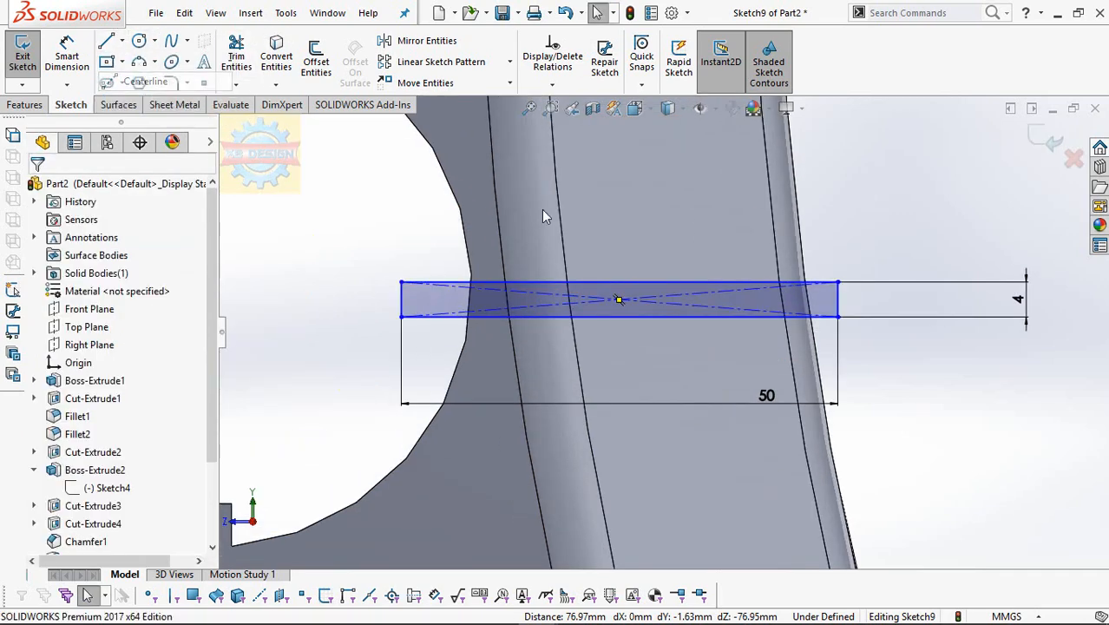
left_click(570, 304)
left_click(453, 299)
key("Escape")
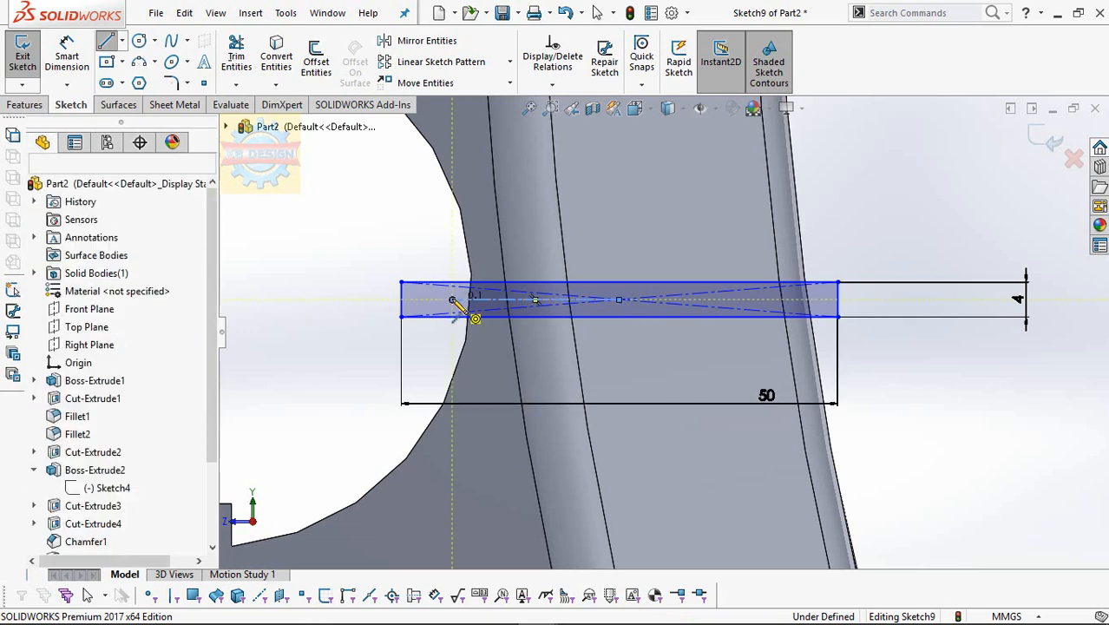
left_click(67, 56)
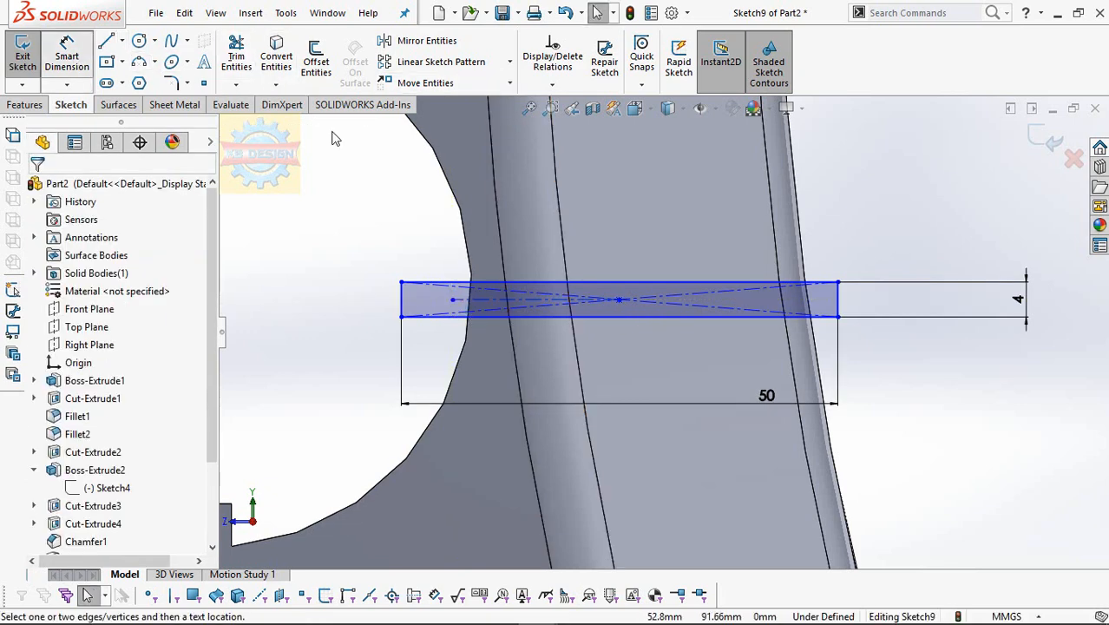
left_click(563, 305)
left_click(564, 234)
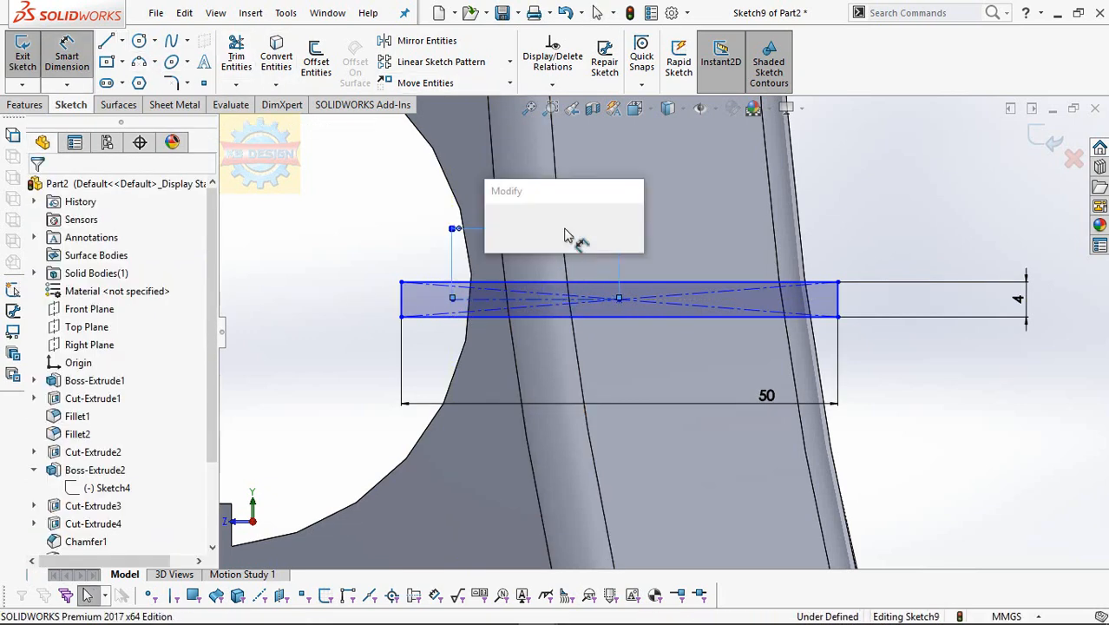
type("19.12")
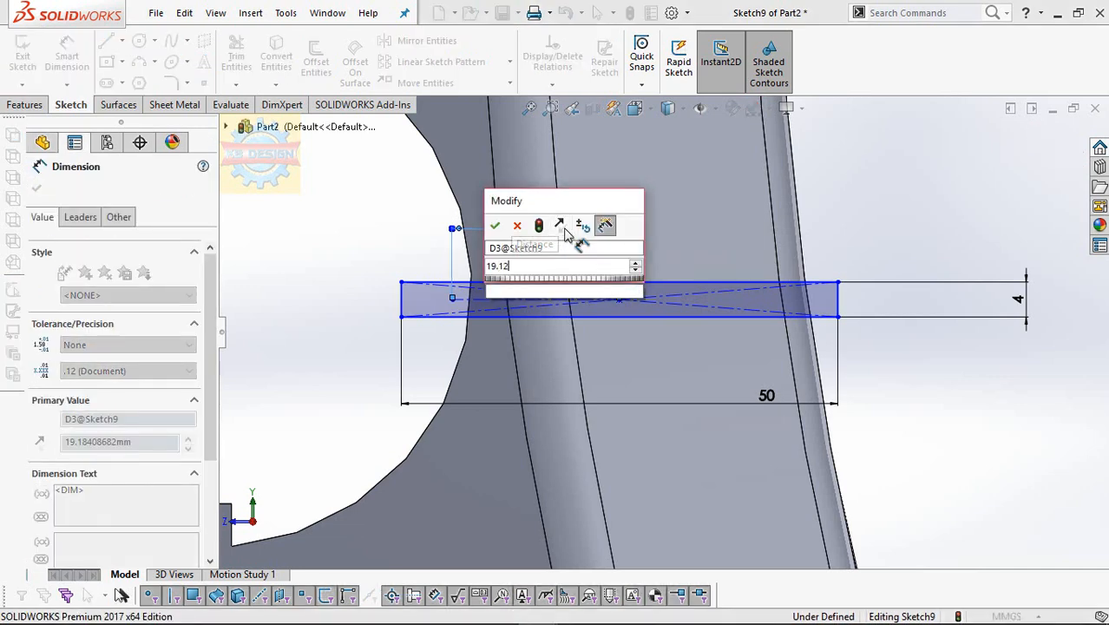
type("5")
key("Return")
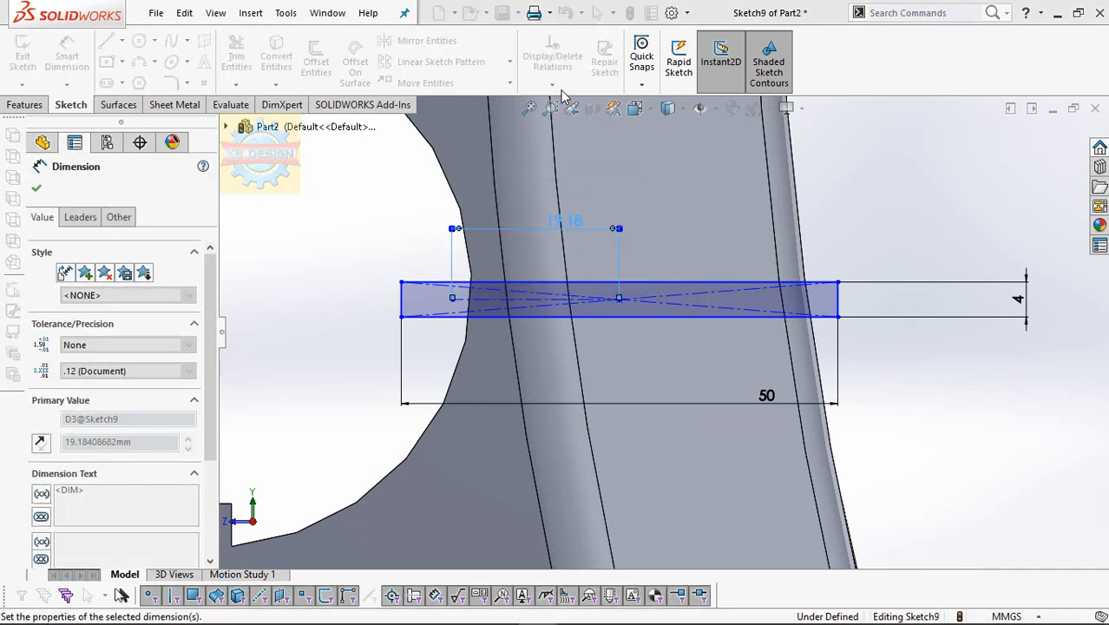
Make the centerline's free endpoint coincident with the bore's circular edge.
left_click(552, 84)
left_click(564, 124)
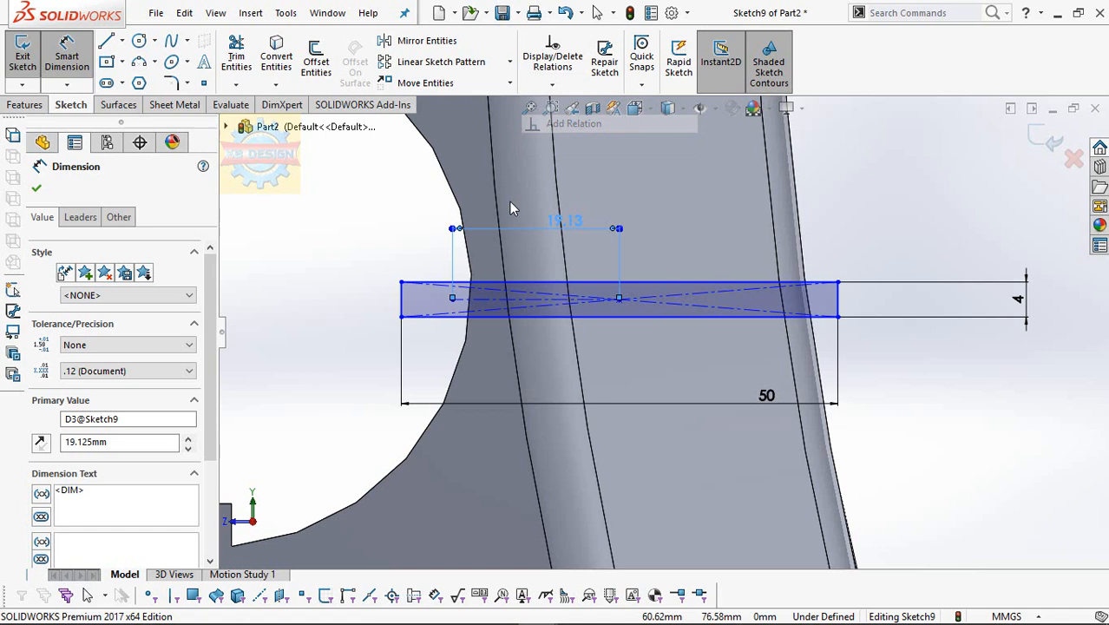
left_click(452, 299)
left_click(455, 260)
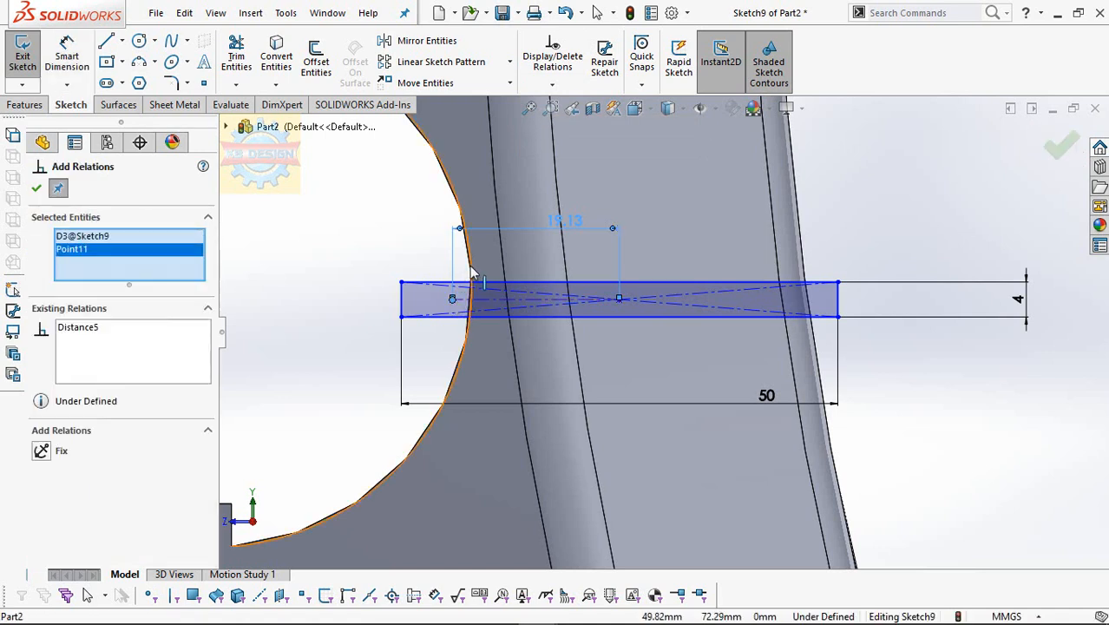
left_click(467, 338)
right_click(79, 240)
left_click(113, 262)
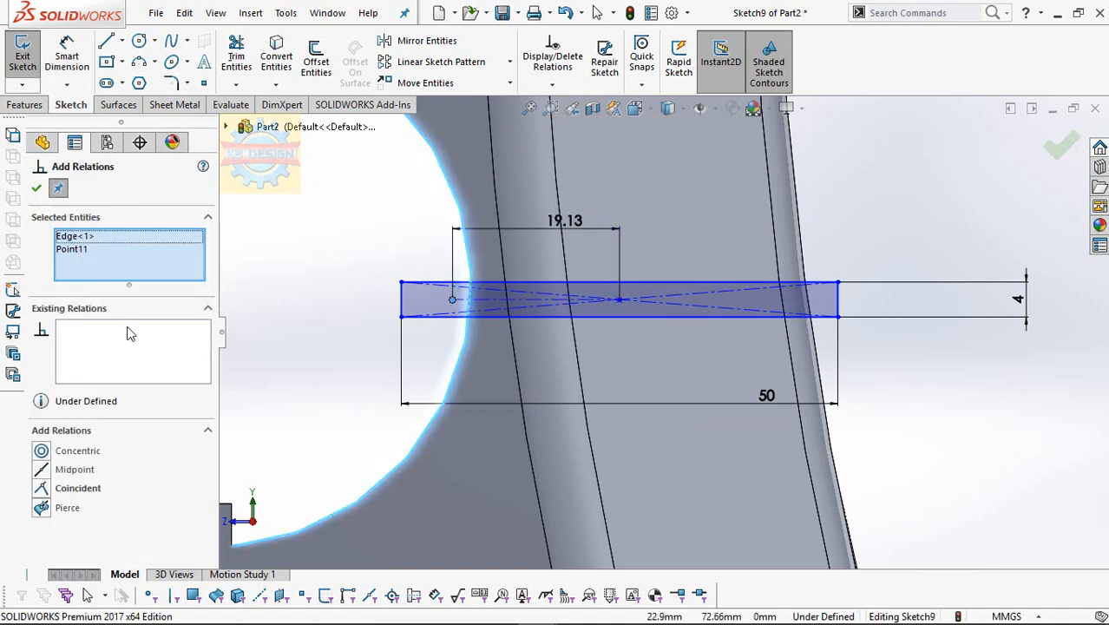
left_click(42, 488)
key("Escape")
Cut the thin rectangle into the block as a blind extruded cut to form a slot beside the bore.
scroll(689, 368, "up", 3)
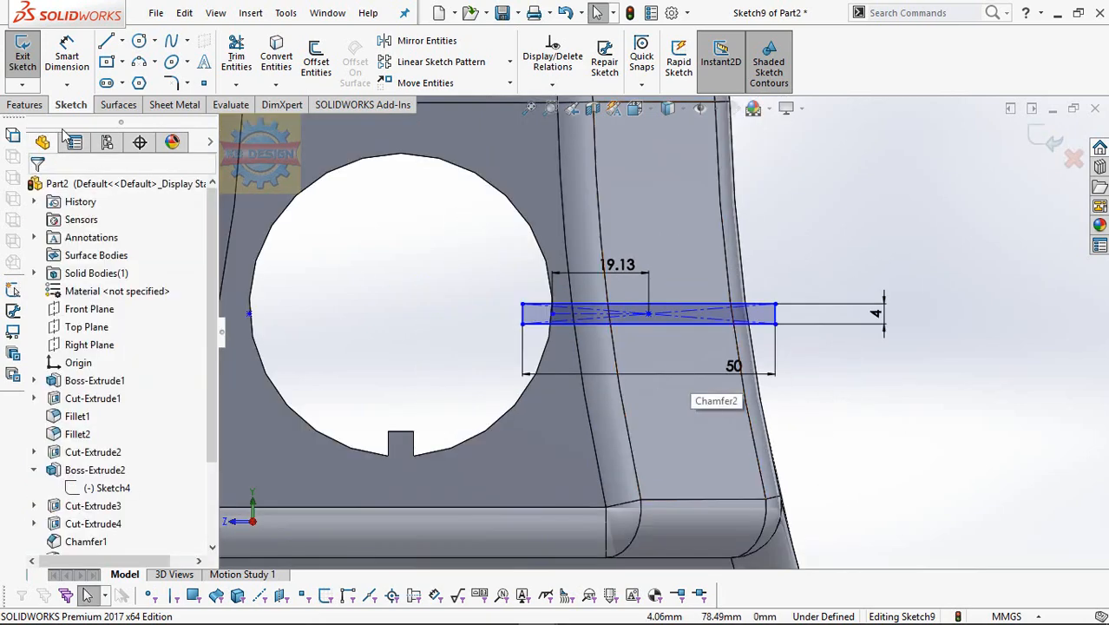
left_click(23, 108)
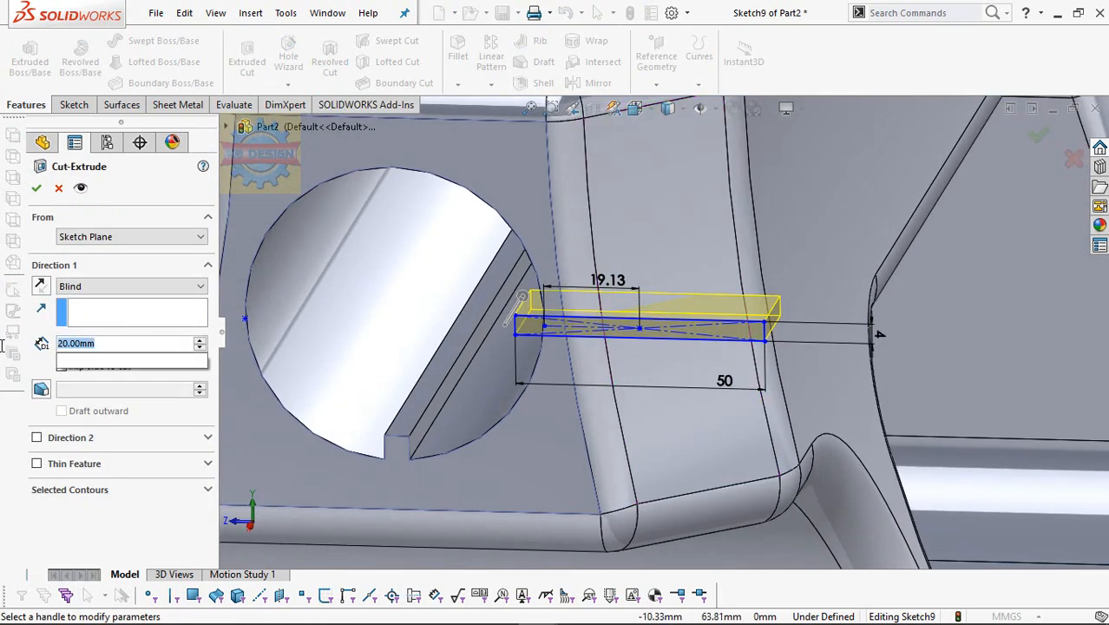
key("Return")
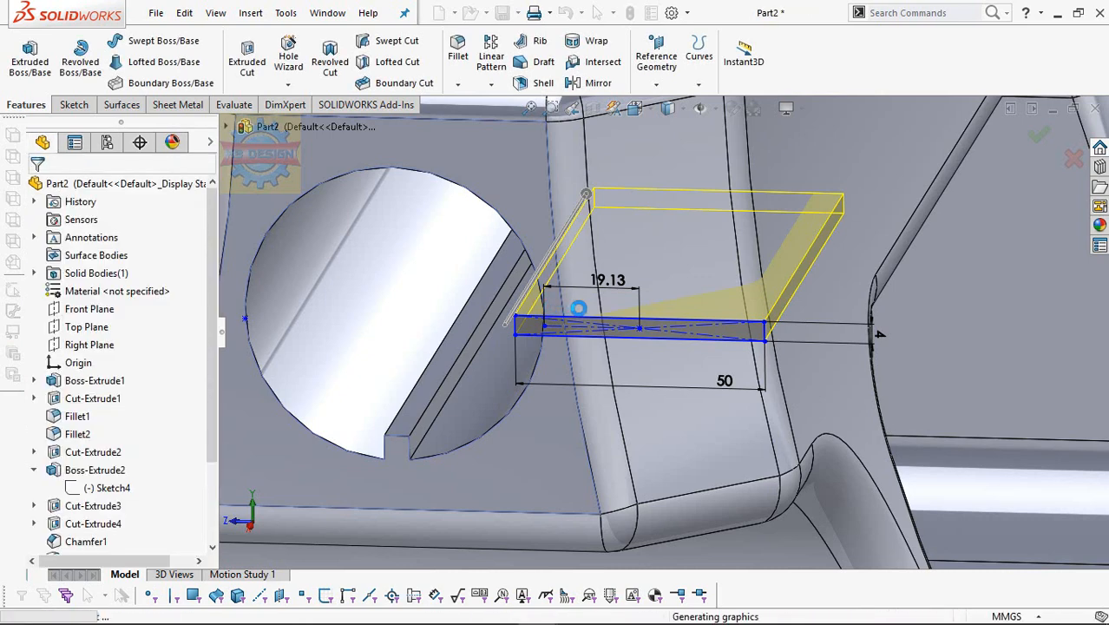
Start a sketch on the flat chamfered-corner face on the underside of the projecting lug, viewed normal to it.
scroll(601, 314, "up", 5)
middle_click_drag(675, 487, 651, 314)
left_click(651, 313)
left_click(774, 259)
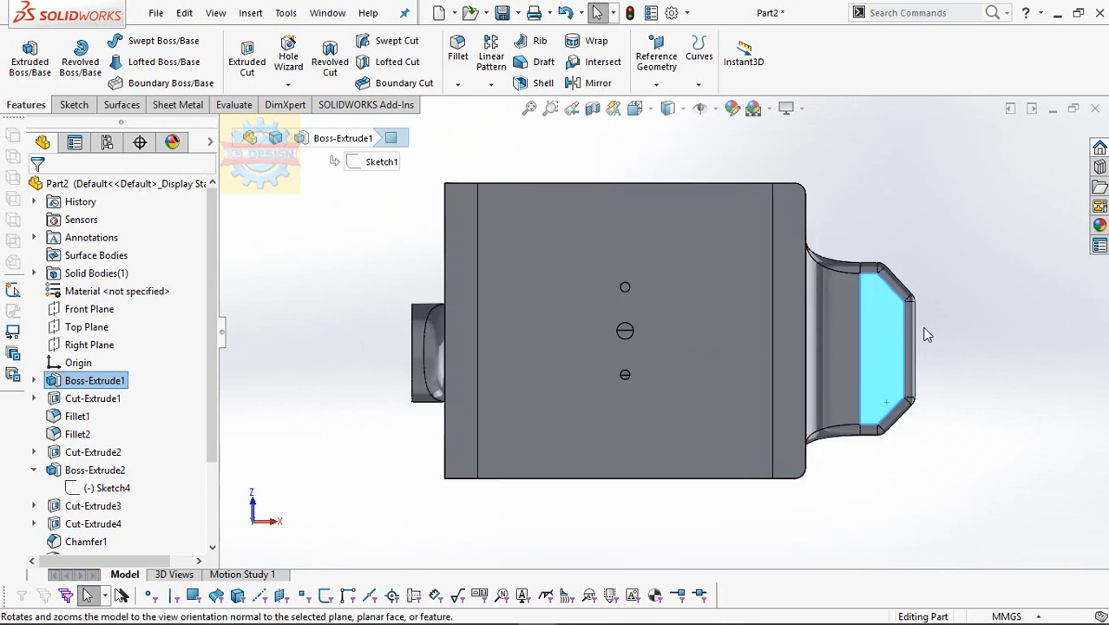
scroll(738, 262, "down", 8)
left_click(75, 106)
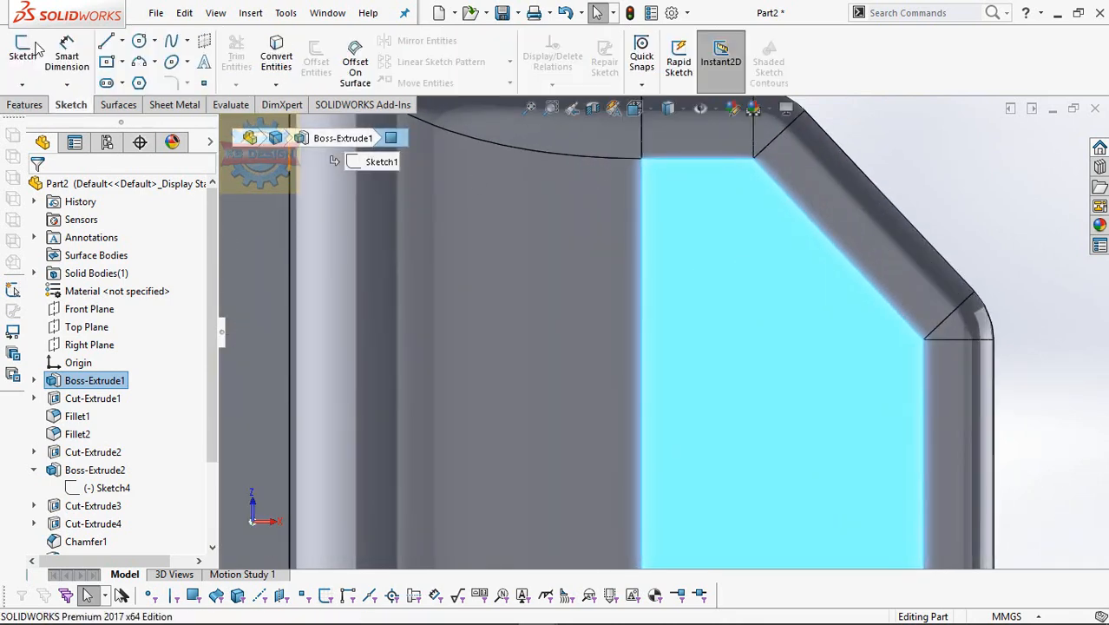
left_click(26, 50)
Sketch a circle near the chamfered corner of the underside face and dimension its diameter 8.7 mm.
left_click(138, 40)
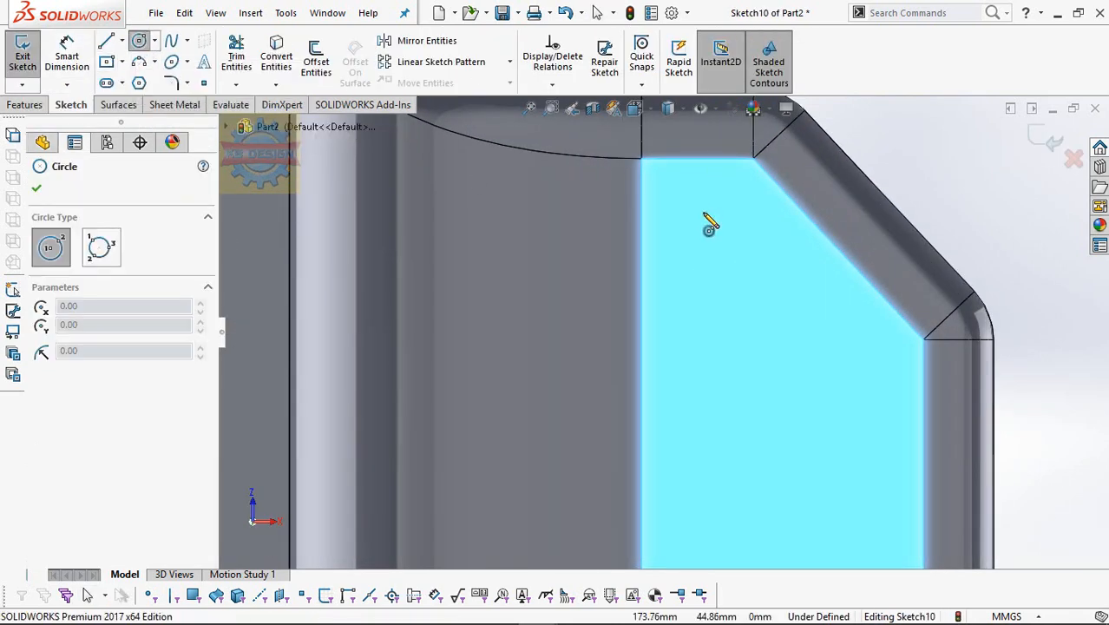
left_click(703, 212)
left_click(727, 198)
key("Escape")
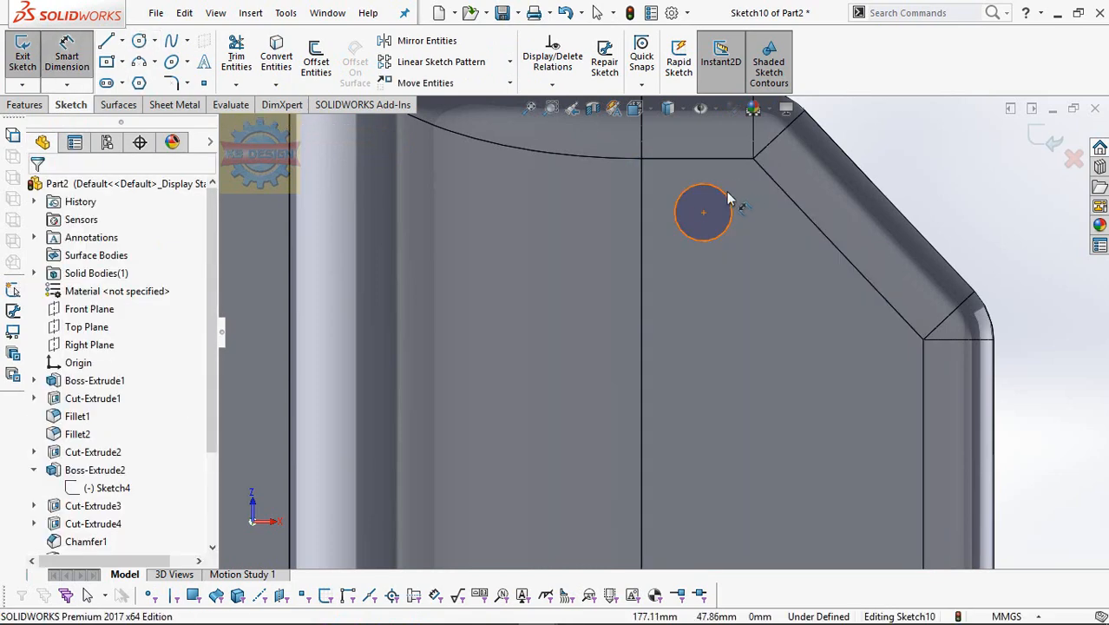
left_click(915, 159)
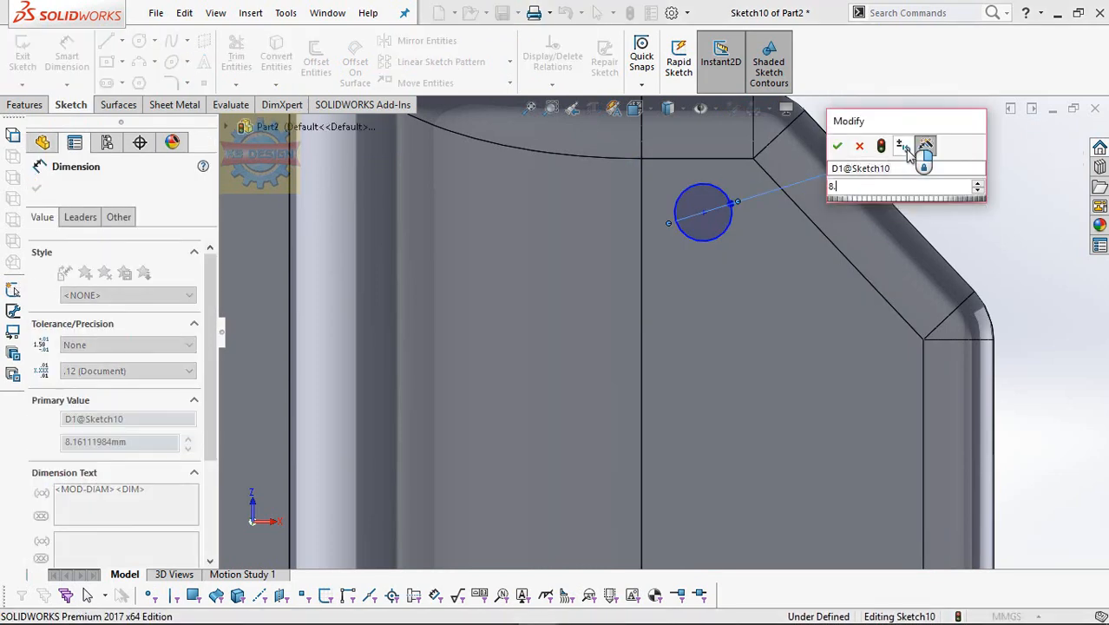
type("8.7")
key("Return")
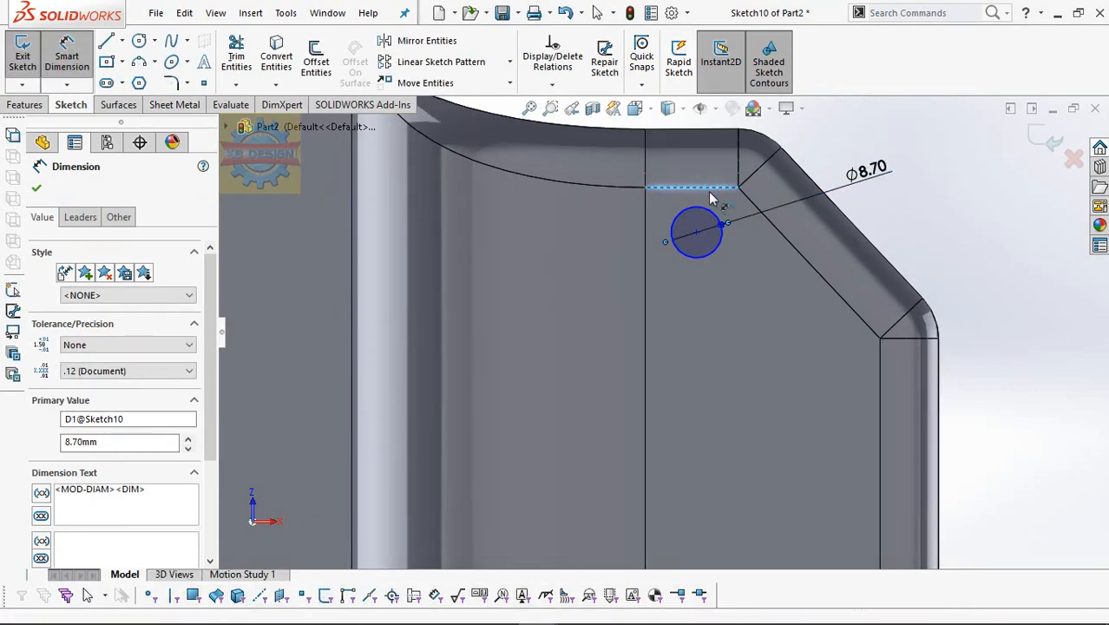
Dimension the circle's center 20 mm from the short end edge of the face.
left_click(696, 232)
left_click(551, 213)
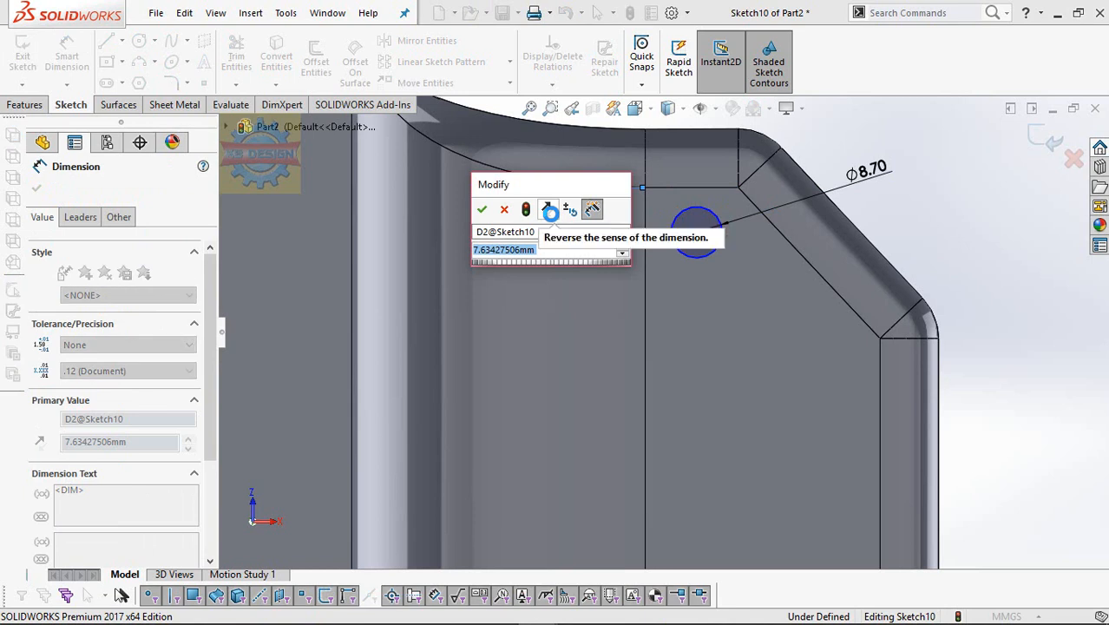
type("5")
key("Return")
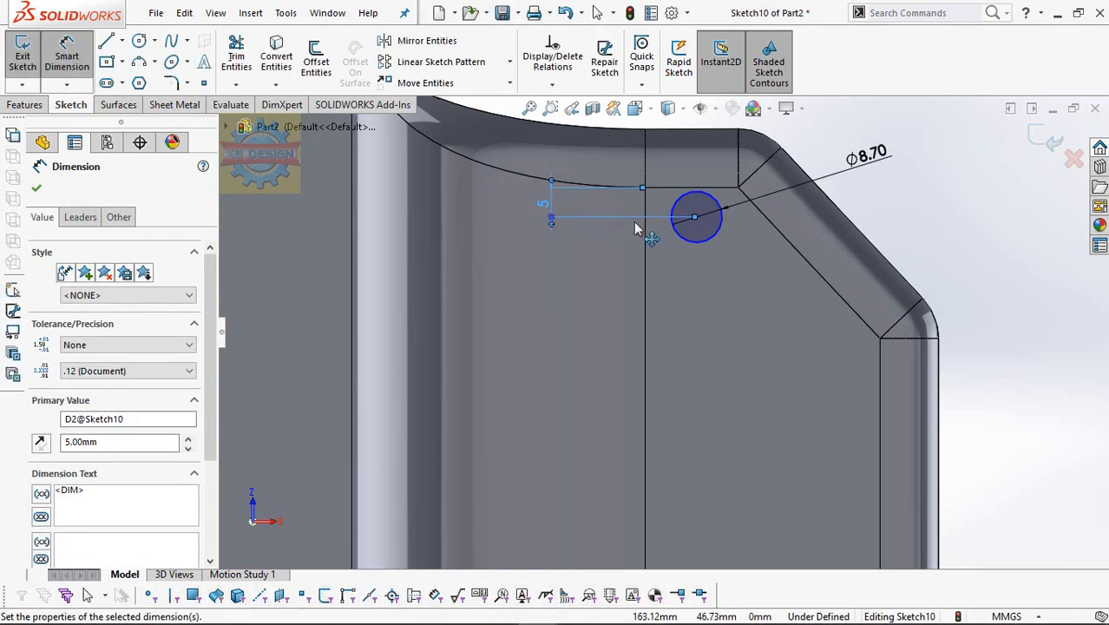
double_click(545, 206)
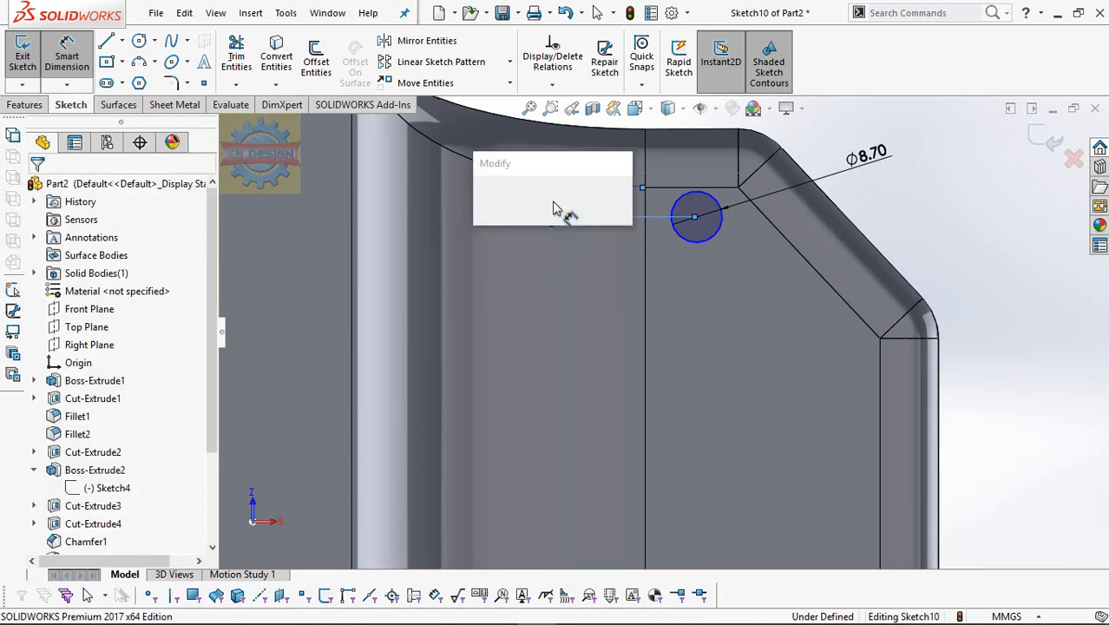
type("20")
key("Return")
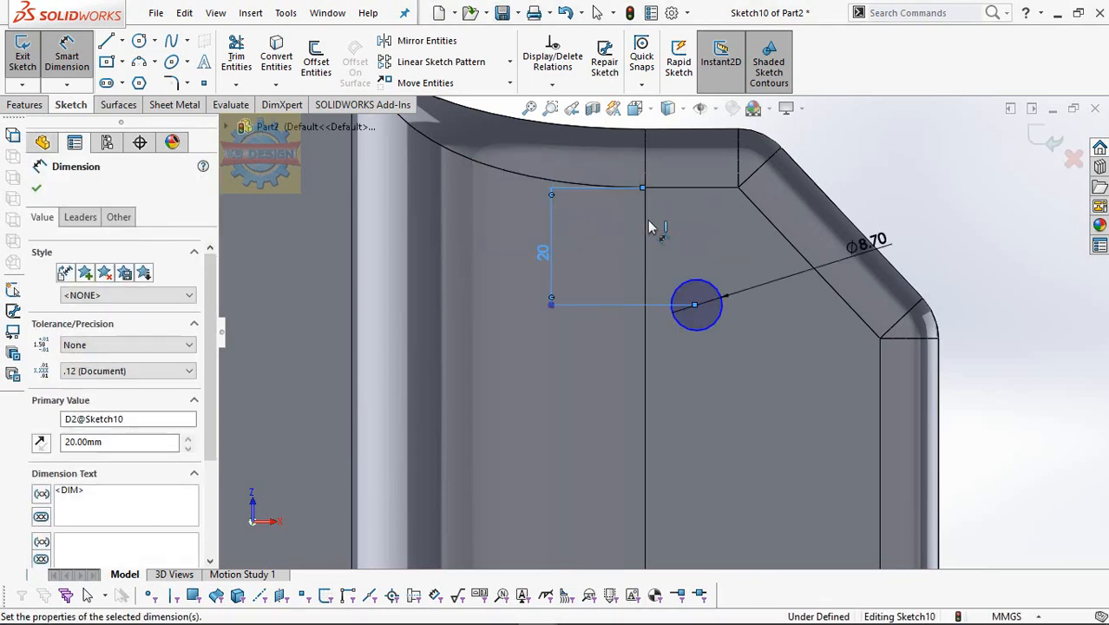
Dimension the circle's center 5 mm from the long inner edge of the face.
left_click(646, 228)
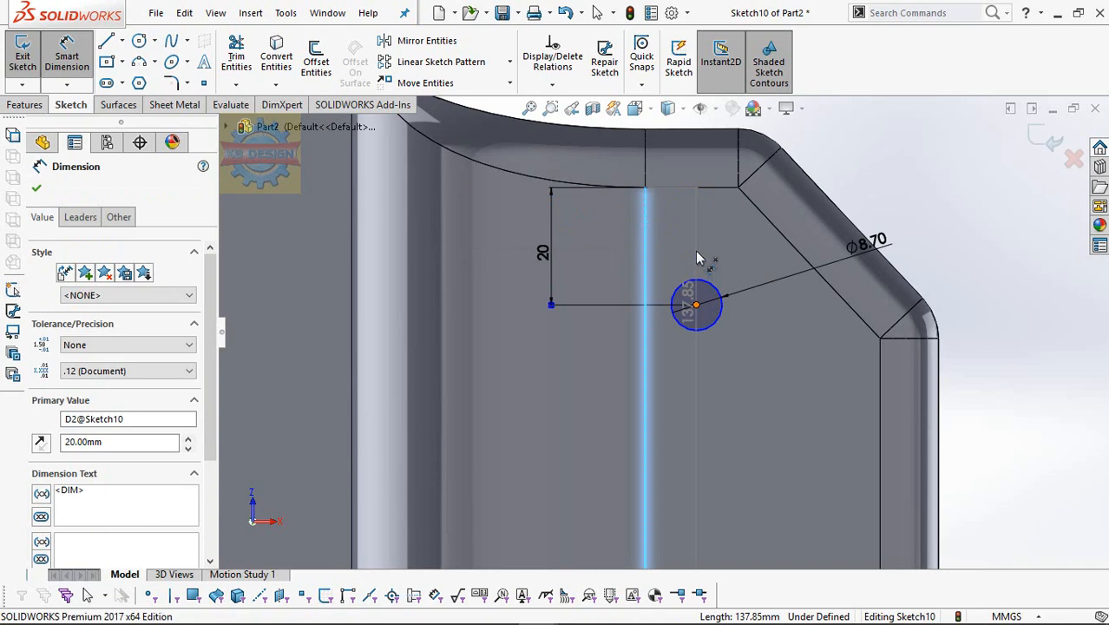
left_click(698, 258)
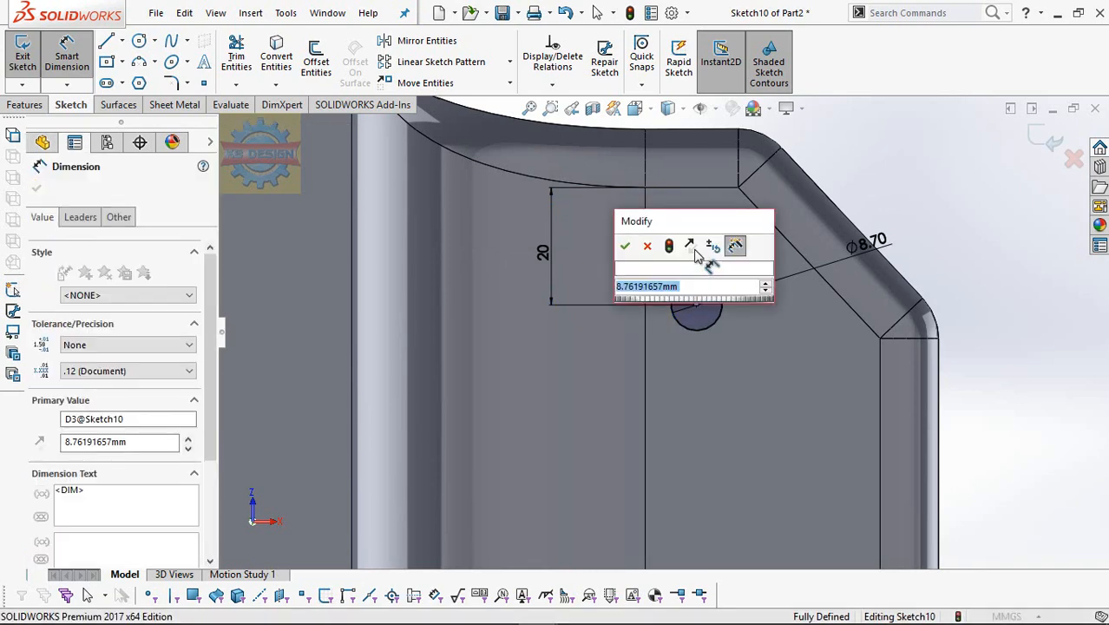
type("5")
key("Return")
scroll(704, 266, "up", 4)
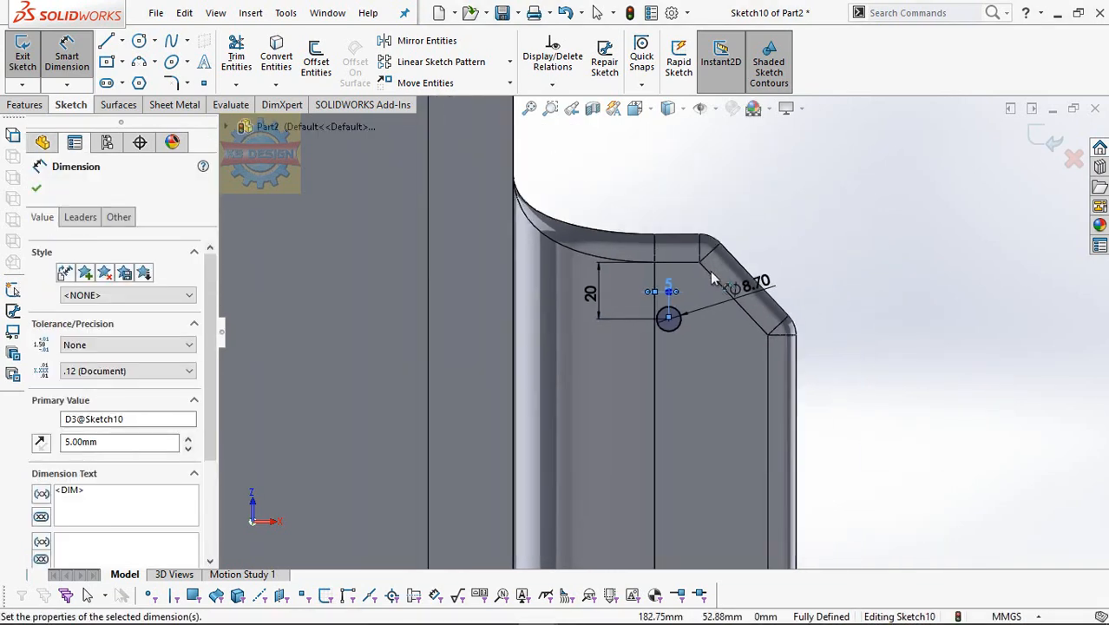
scroll(716, 304, "up", 3)
middle_click_drag(705, 320, 497, 247)
Undo the circle and its dimensions, keeping the sketch open.
key("Escape")
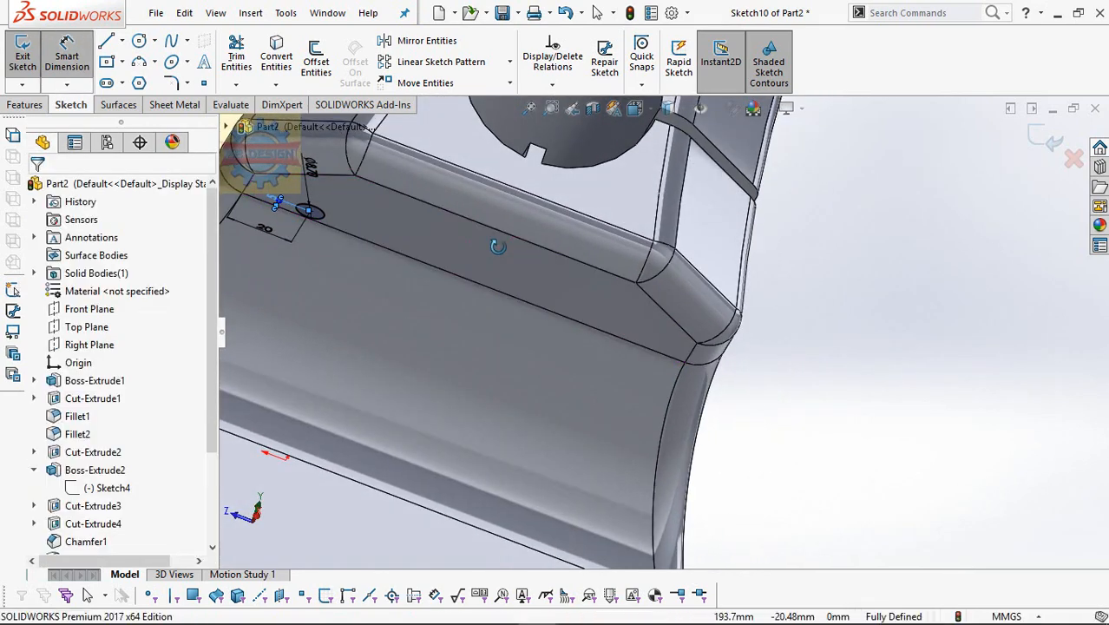
key("Escape")
key("ctrl+z")
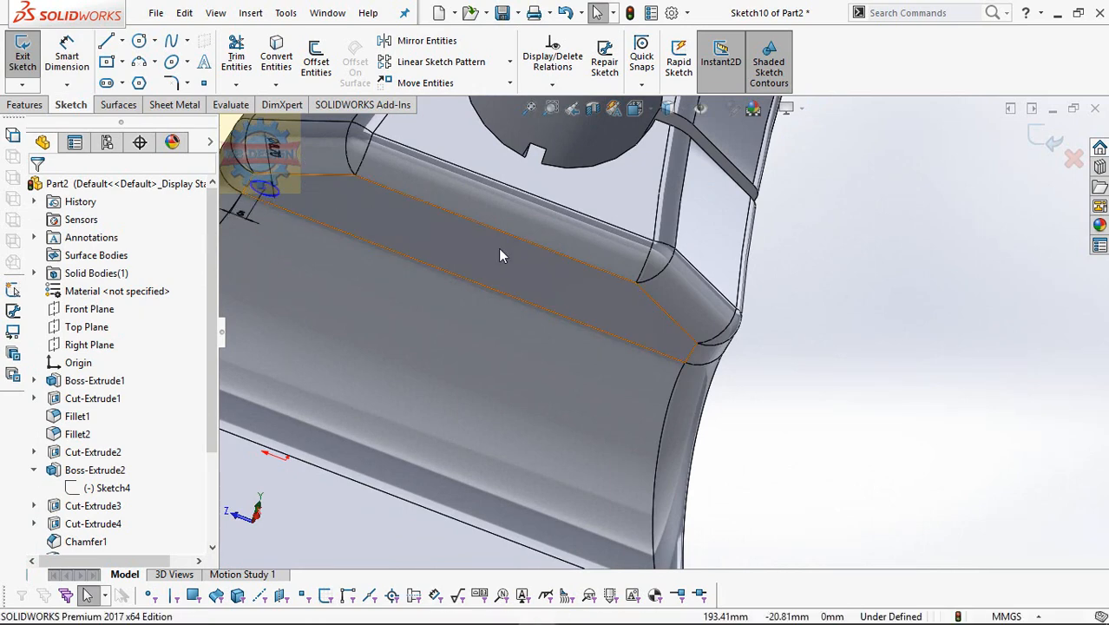
left_click(236, 54)
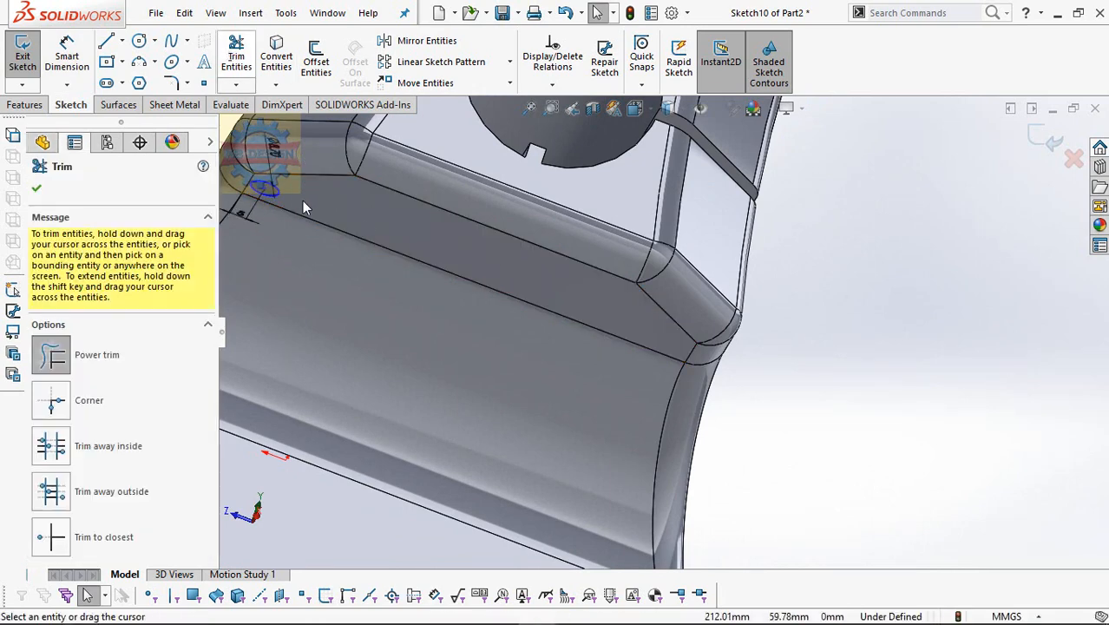
Sketch a circle on the underside face near the corner beside the clamping slot and set its diameter to 8.7 mm.
left_click(139, 41)
left_click(647, 329)
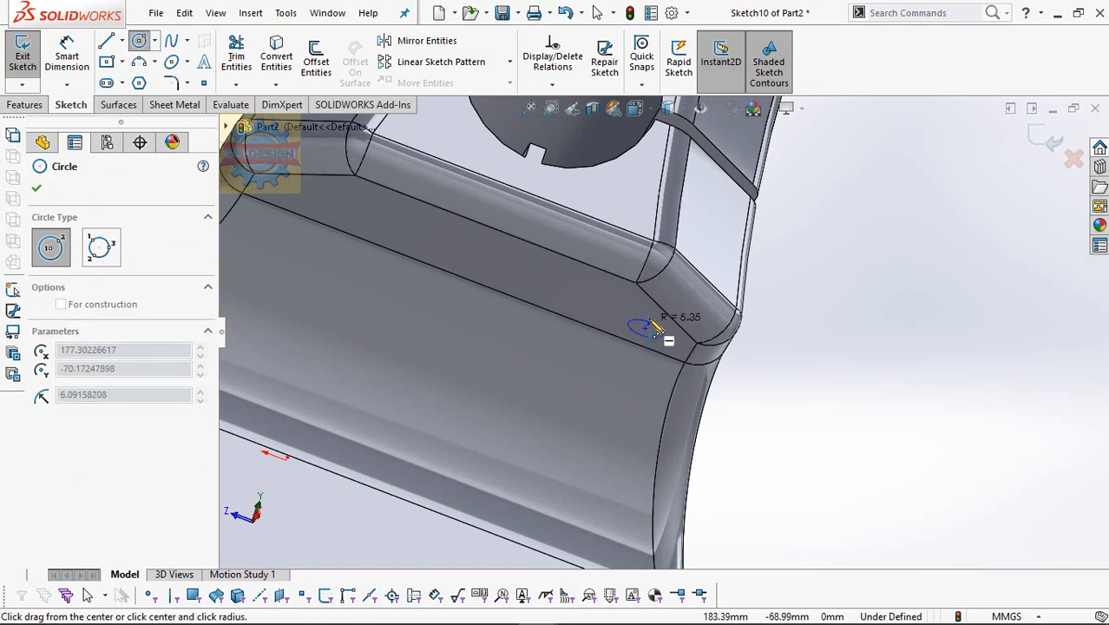
left_click(650, 327)
key("Escape")
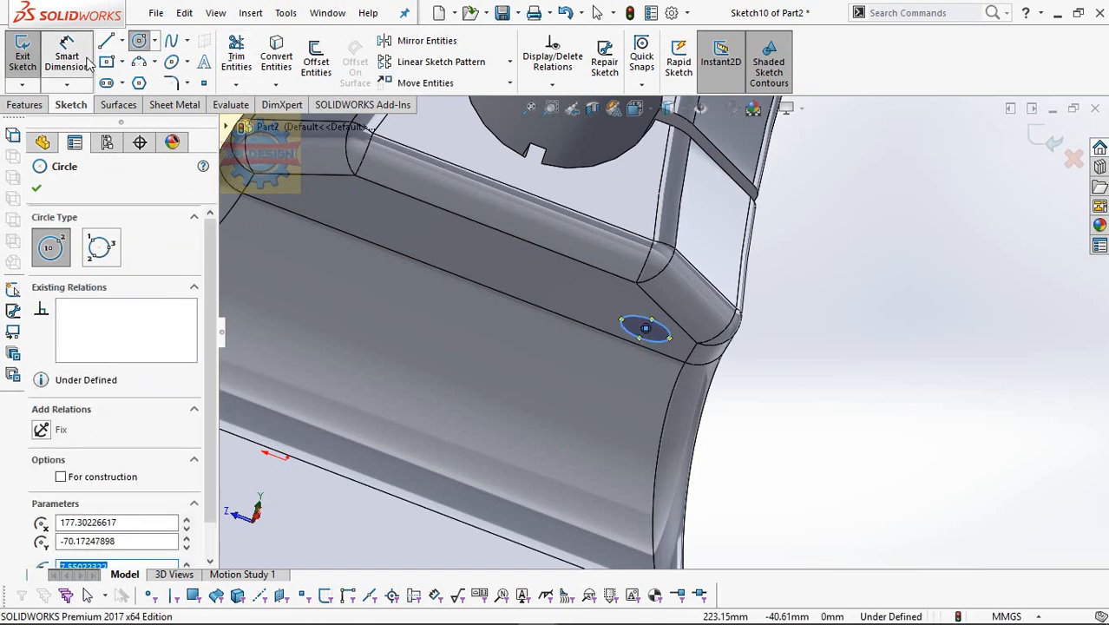
left_click(816, 278)
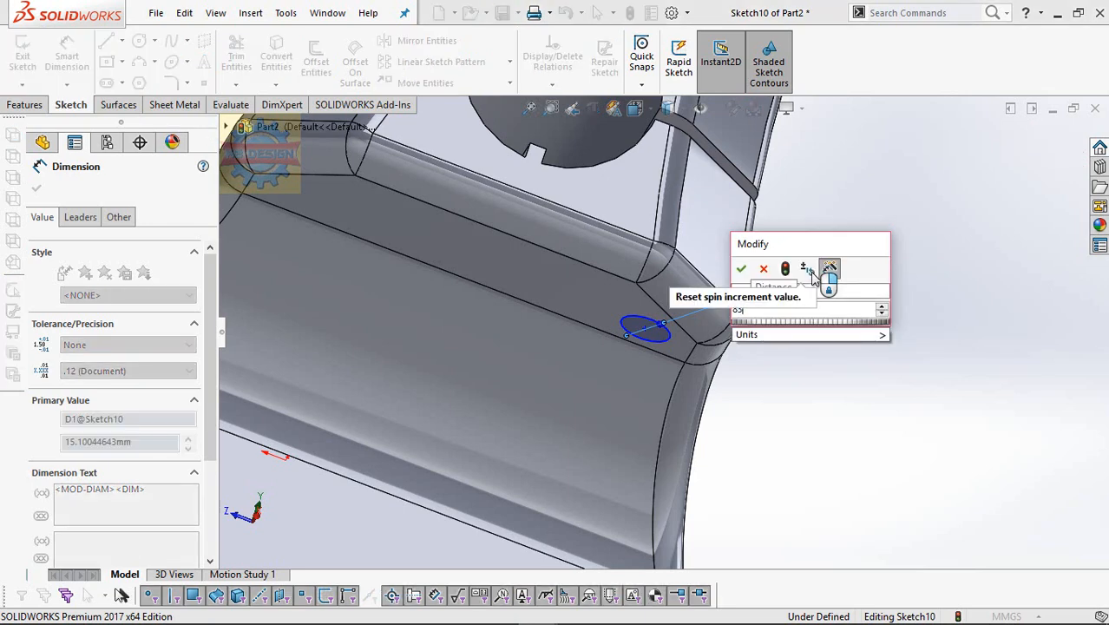
type("8.7")
key("Return")
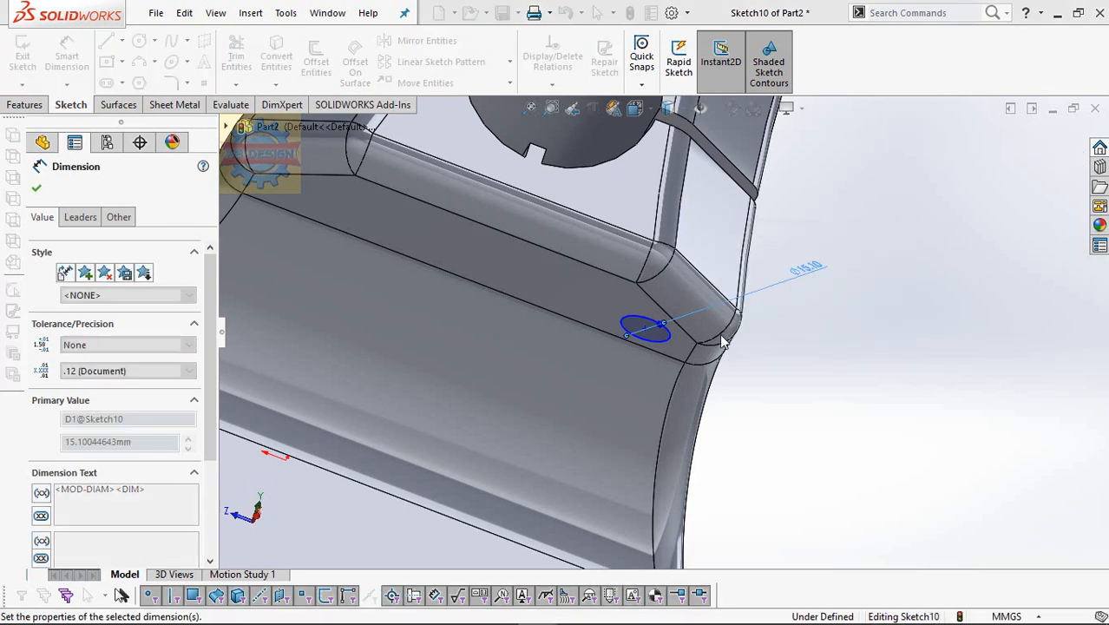
Dimension the new circle's center 5 mm from the long inner edge of the underside face.
scroll(660, 356, "down", 3)
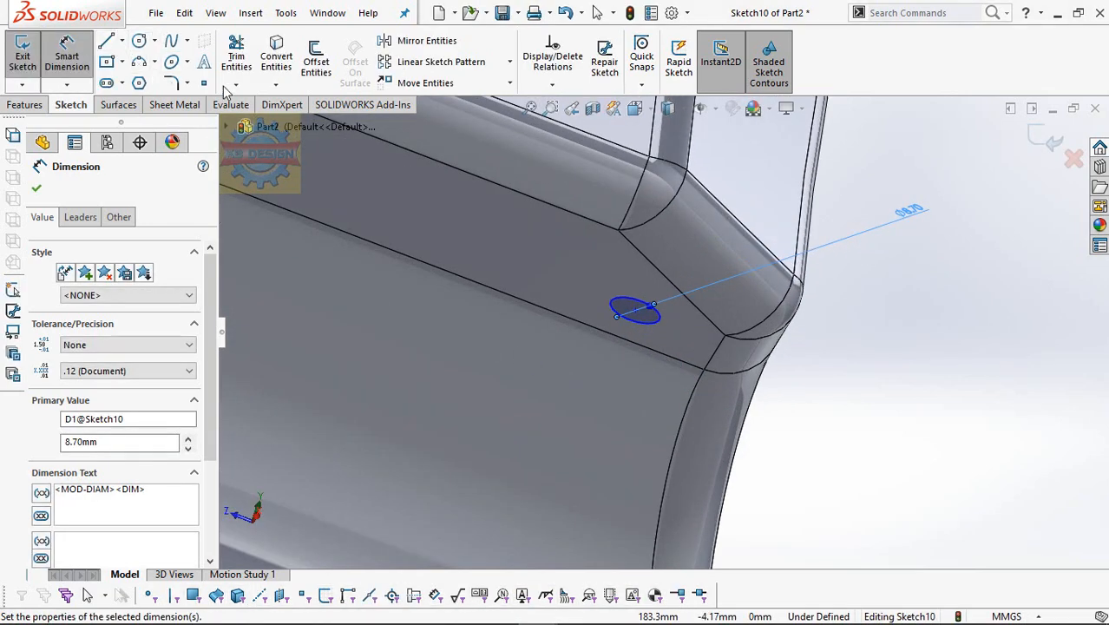
left_click(635, 311)
left_click(622, 339)
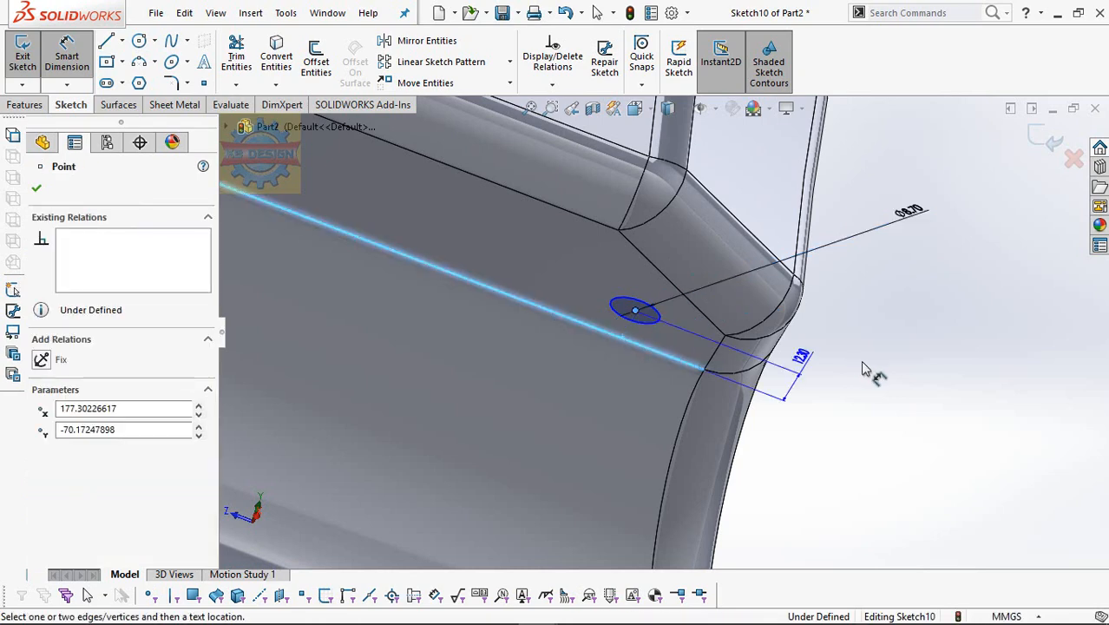
left_click(856, 371)
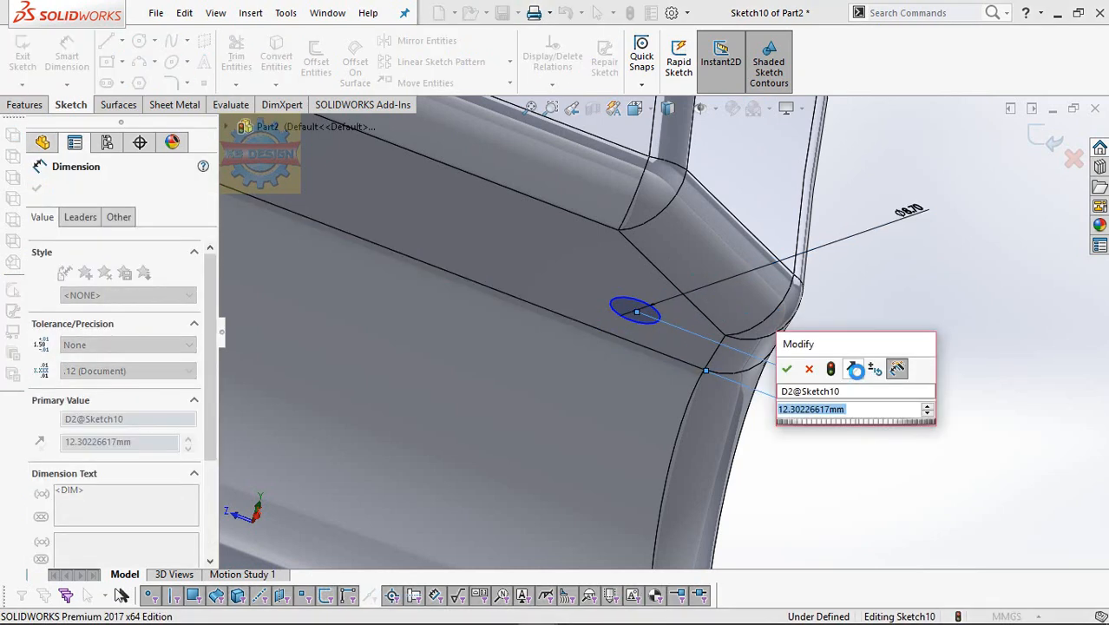
type("5")
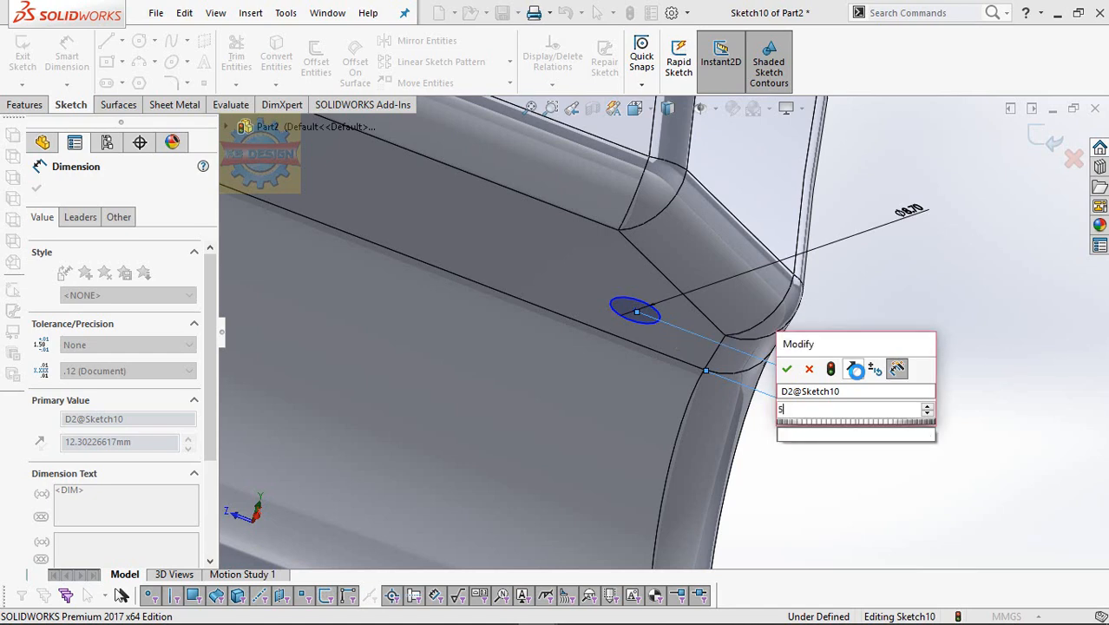
key("Return")
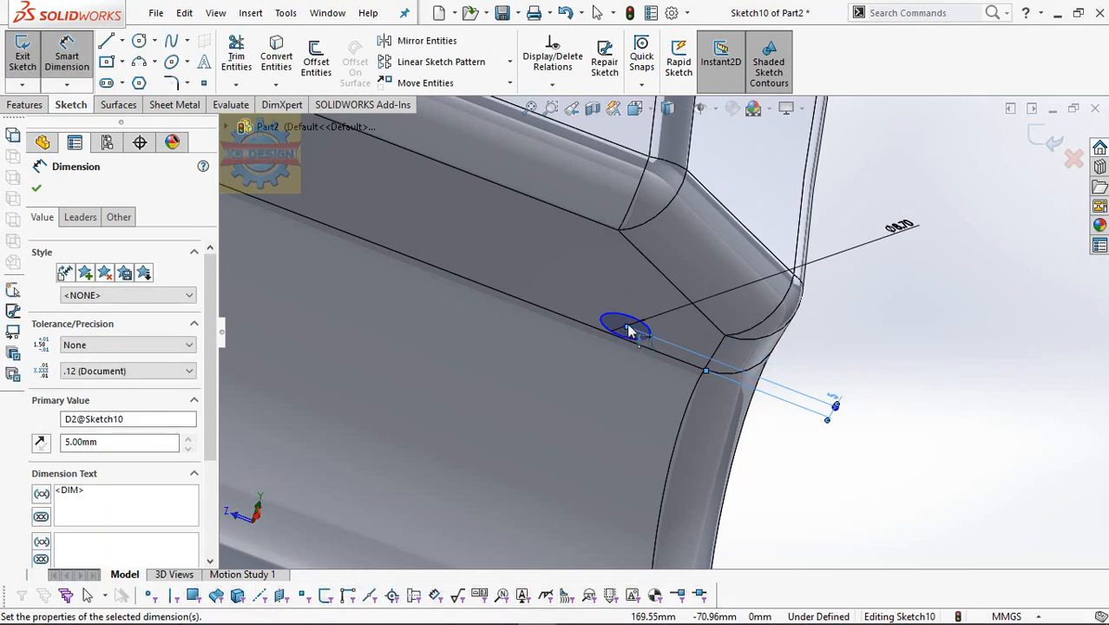
Dimension the distance between the circle's center and the short end edge of the face.
middle_click_drag(692, 351, 730, 440)
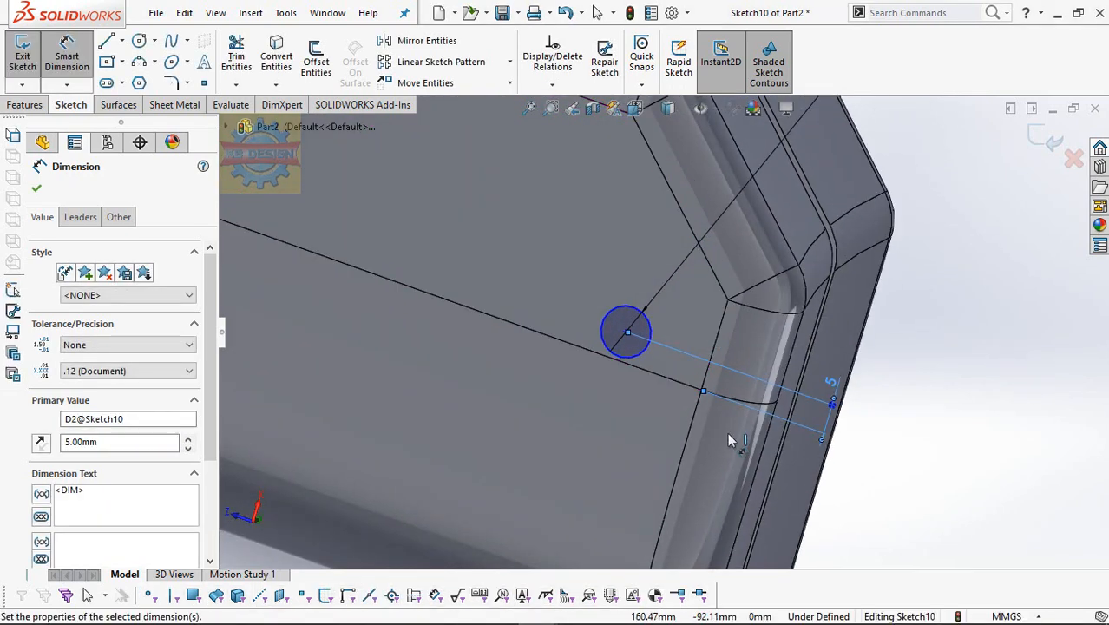
left_click(704, 382)
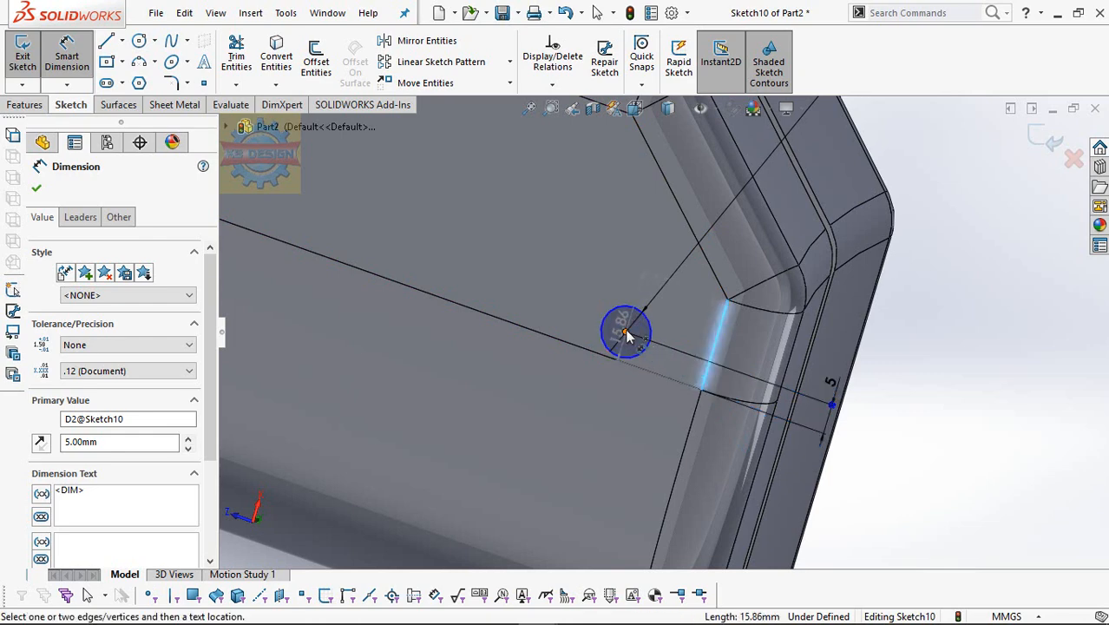
left_click(625, 334)
left_click(623, 412)
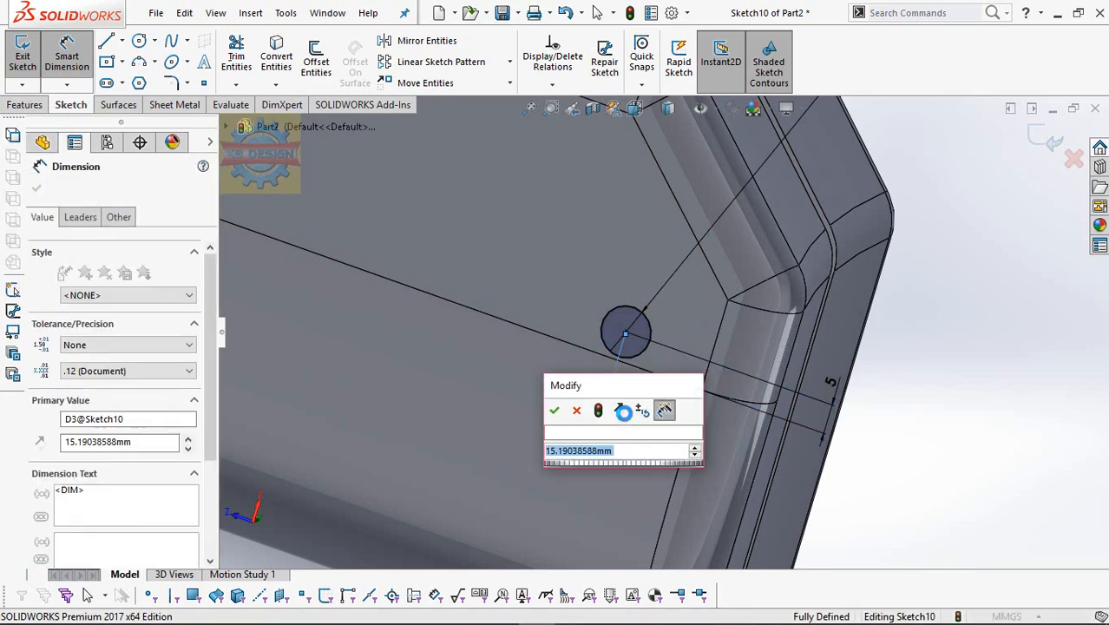
key("Return")
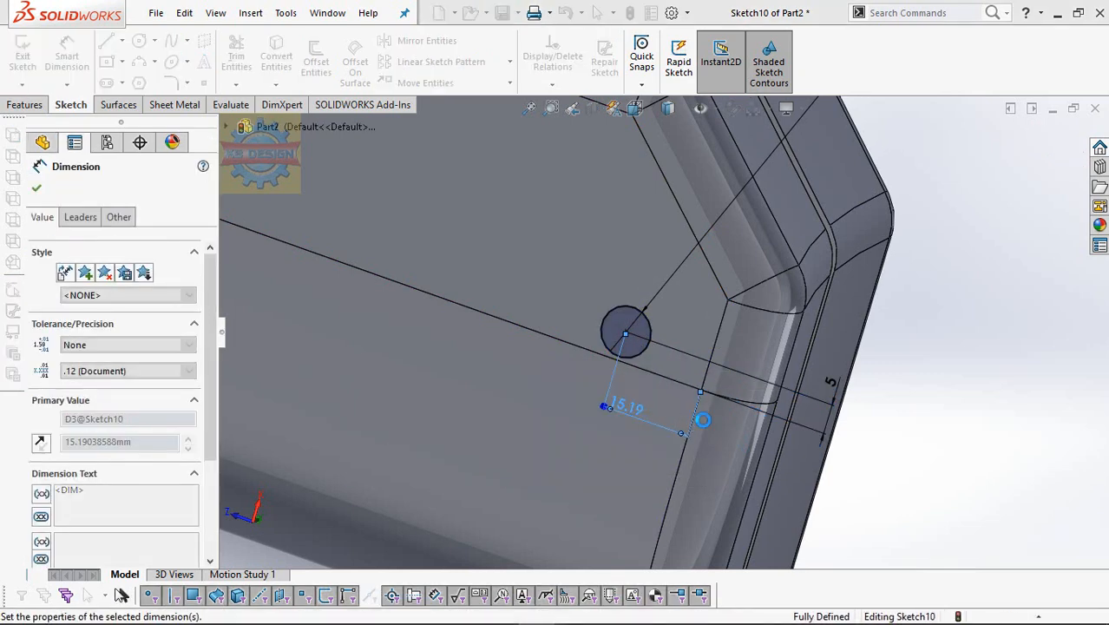
Cut the 8.7 mm circle as an extruded cut with the Through All - Both end condition.
mouse_move(702, 419)
middle_mouse_down()
mouse_move(481, 495)
mouse_move(390, 347)
middle_mouse_up()
left_click(28, 105)
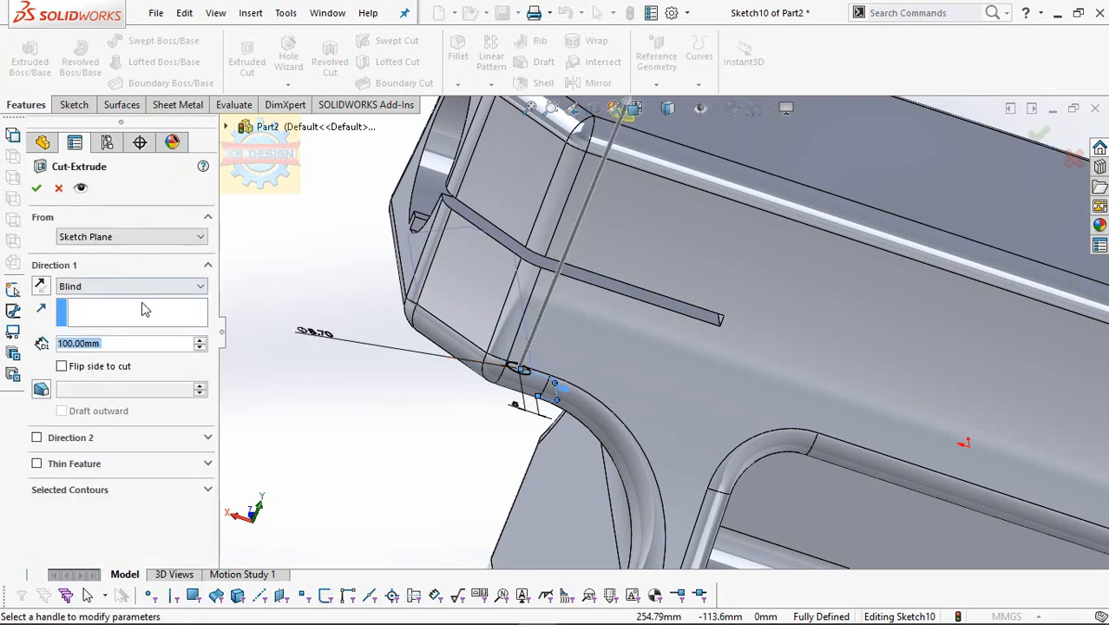
left_click(129, 288)
left_click(126, 323)
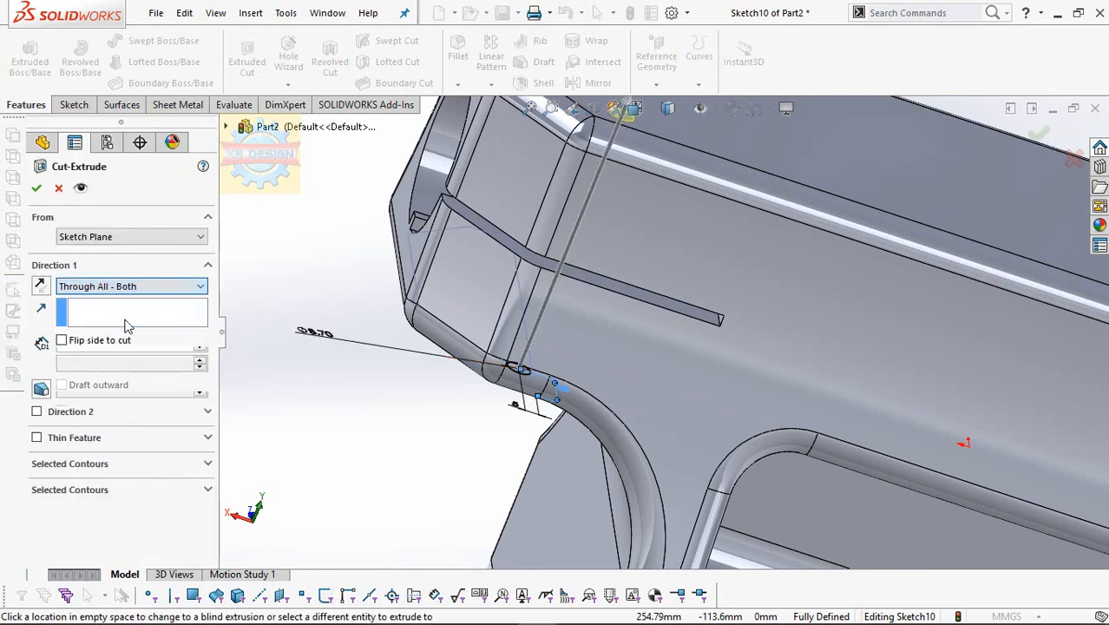
left_click(36, 188)
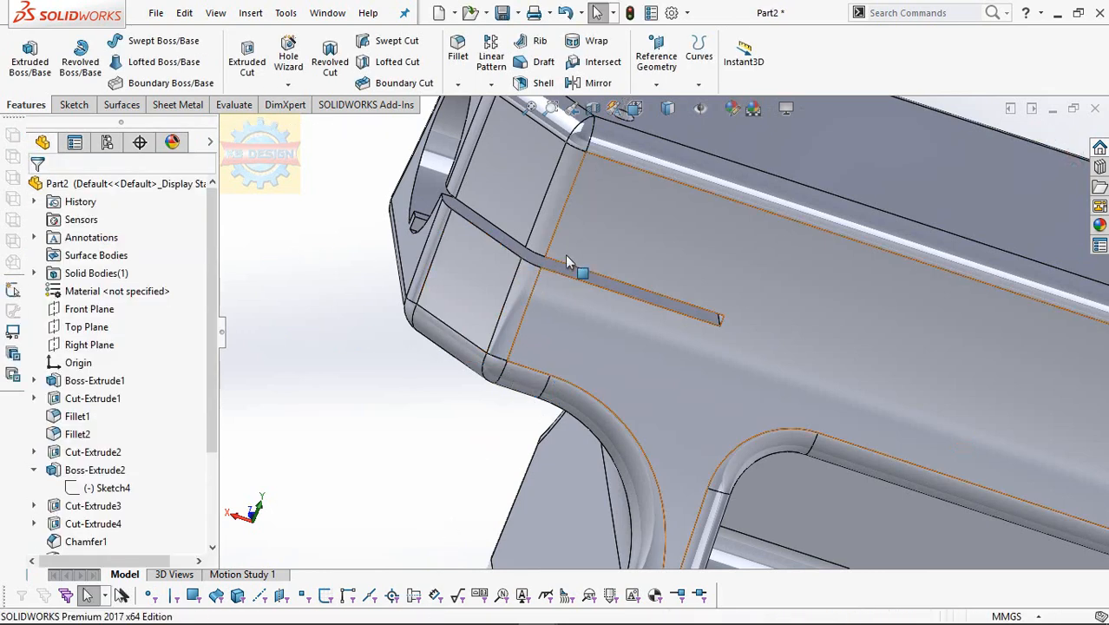
Start a sketch on the lug's upper flat face where the new hole emerges, viewed normal to it.
middle_click_drag(565, 254, 643, 224)
left_click(643, 225)
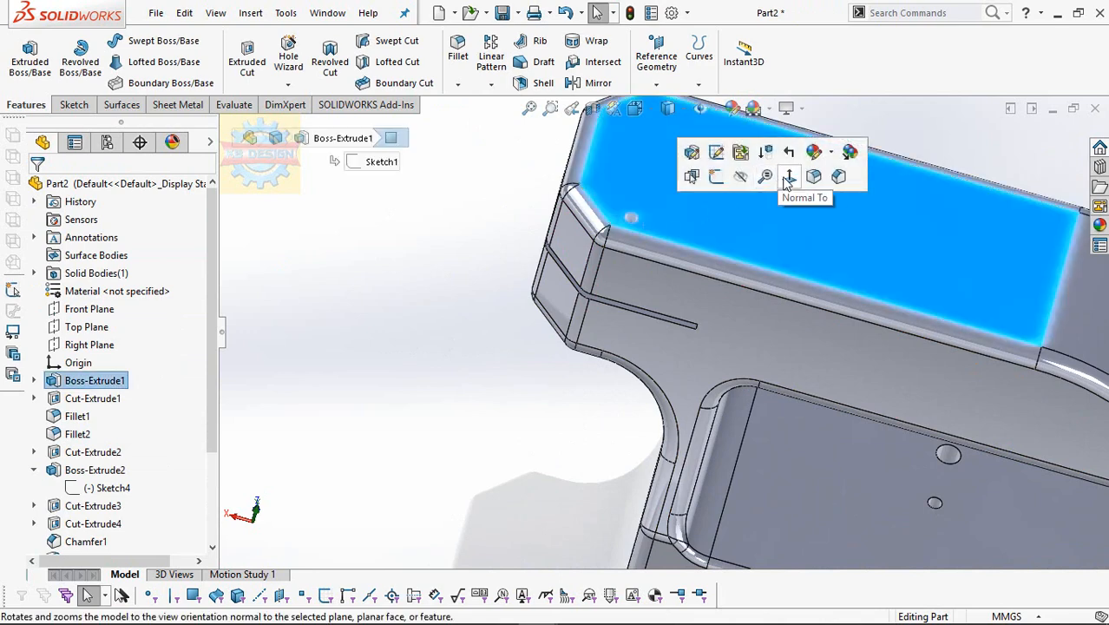
left_click(785, 176)
scroll(901, 252, "down", 10)
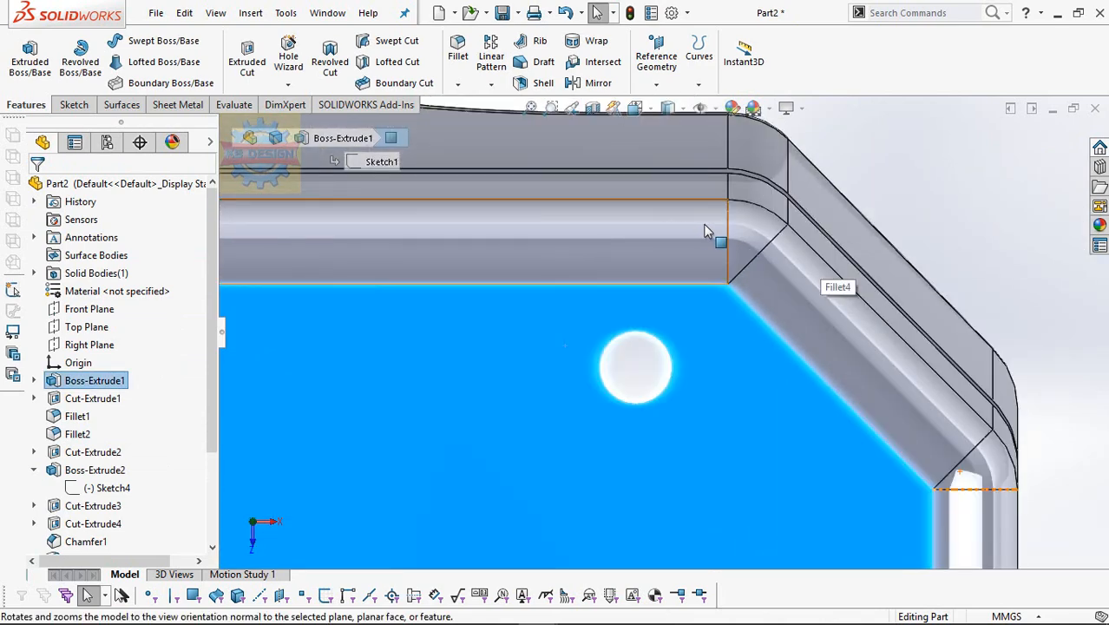
scroll(706, 228, "up", 5)
left_click(74, 104)
left_click(23, 52)
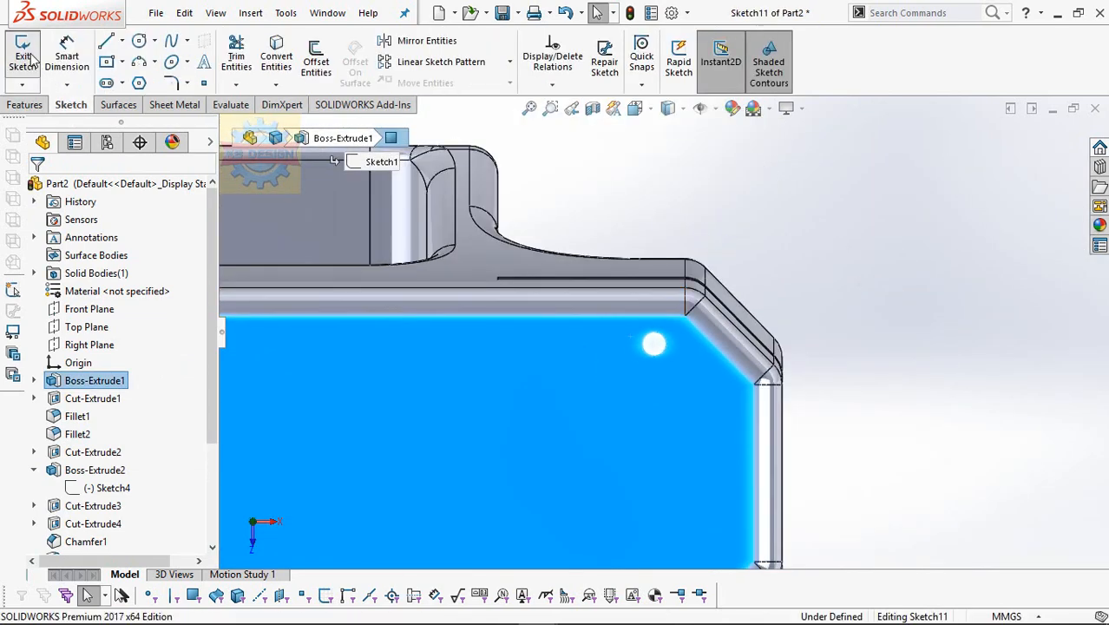
Sketch a circle concentric with the 8.7 mm hole on the lug's upper face and set its diameter to 11 mm.
left_click(139, 41)
left_click(655, 345)
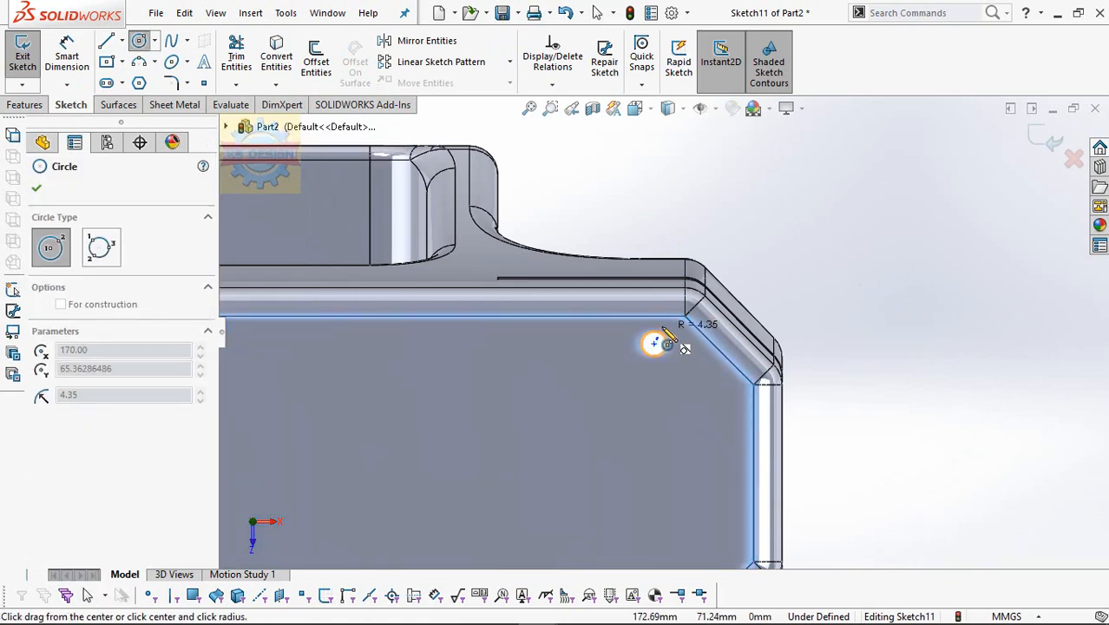
left_click(666, 332)
key("Escape")
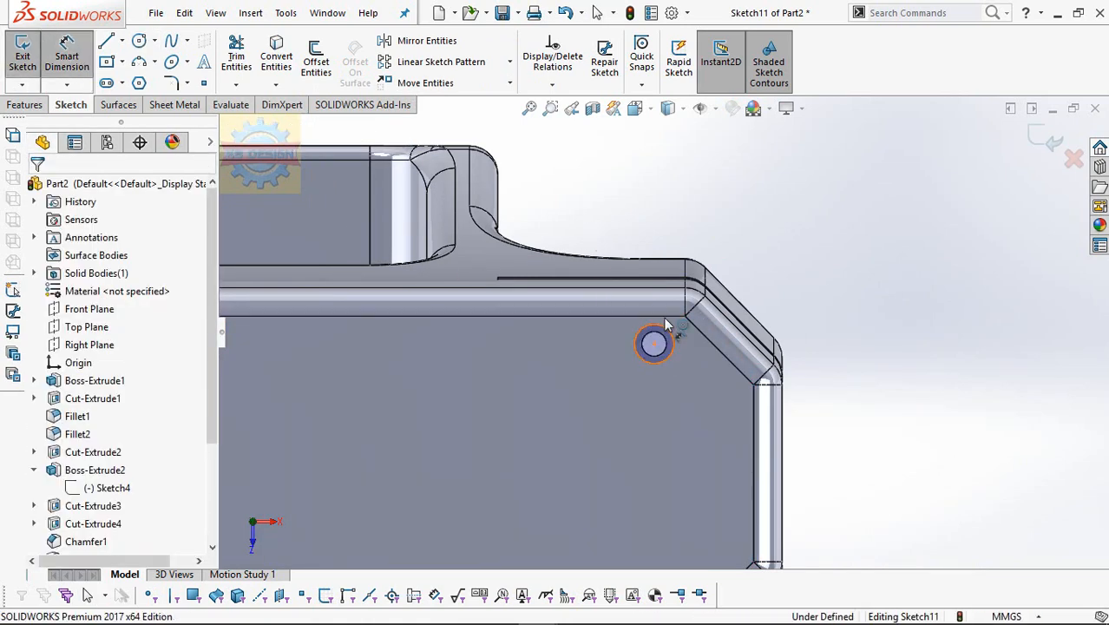
left_click(666, 327)
left_click(782, 299)
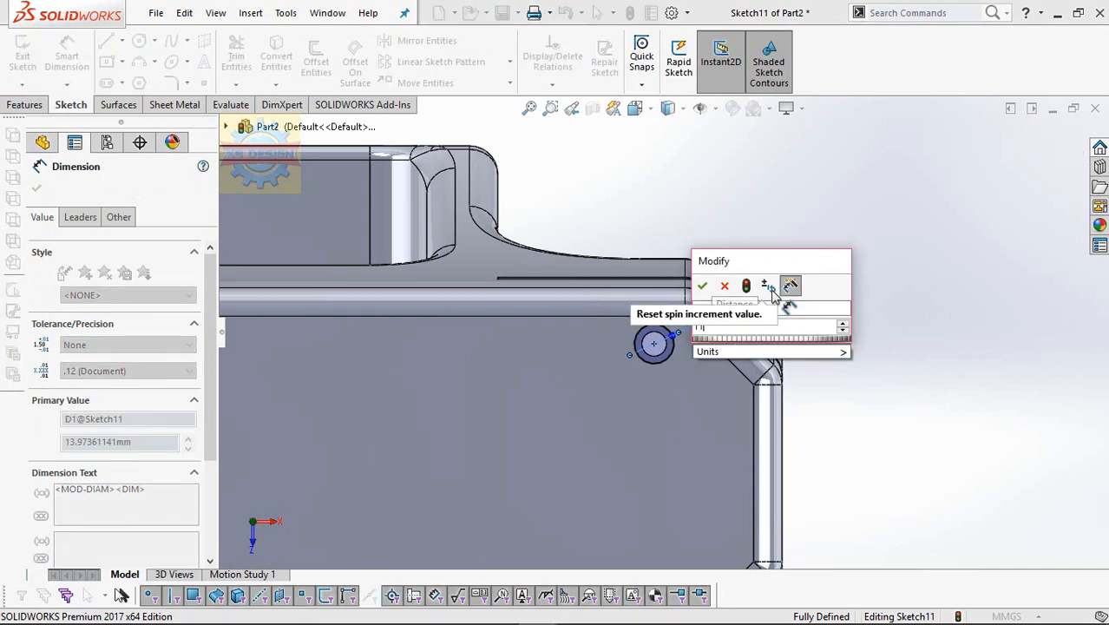
type("11")
key("Return")
Cut the 11 mm circle as an extruded cut with the Up To Surface end condition, ending at the clamping slot's inner face.
middle_click_drag(775, 265, 182, 201)
left_click(34, 105)
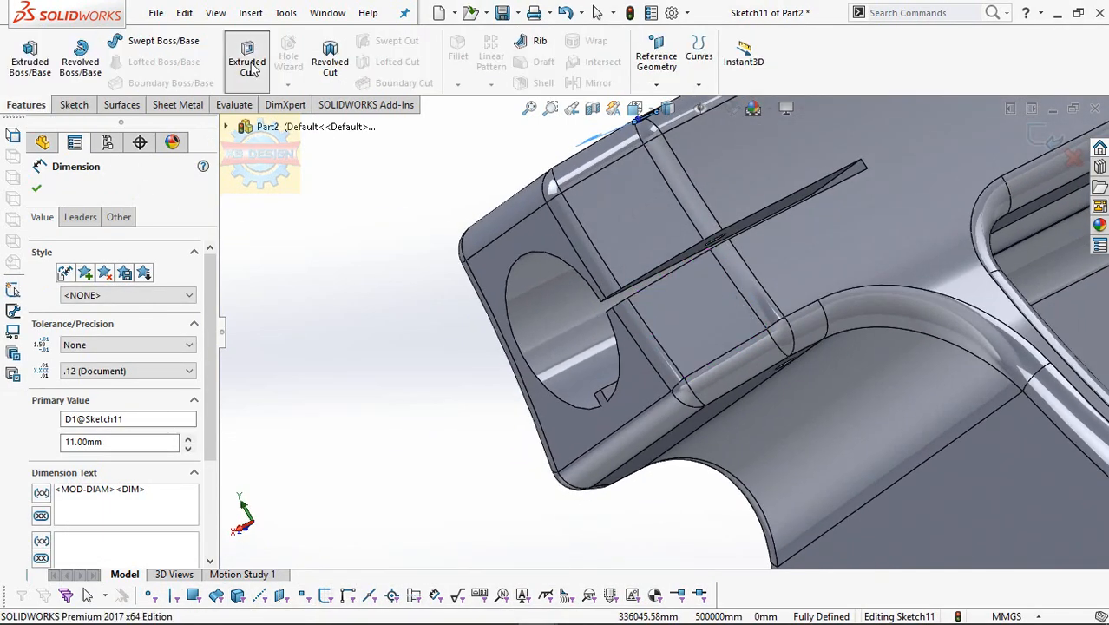
left_click(130, 286)
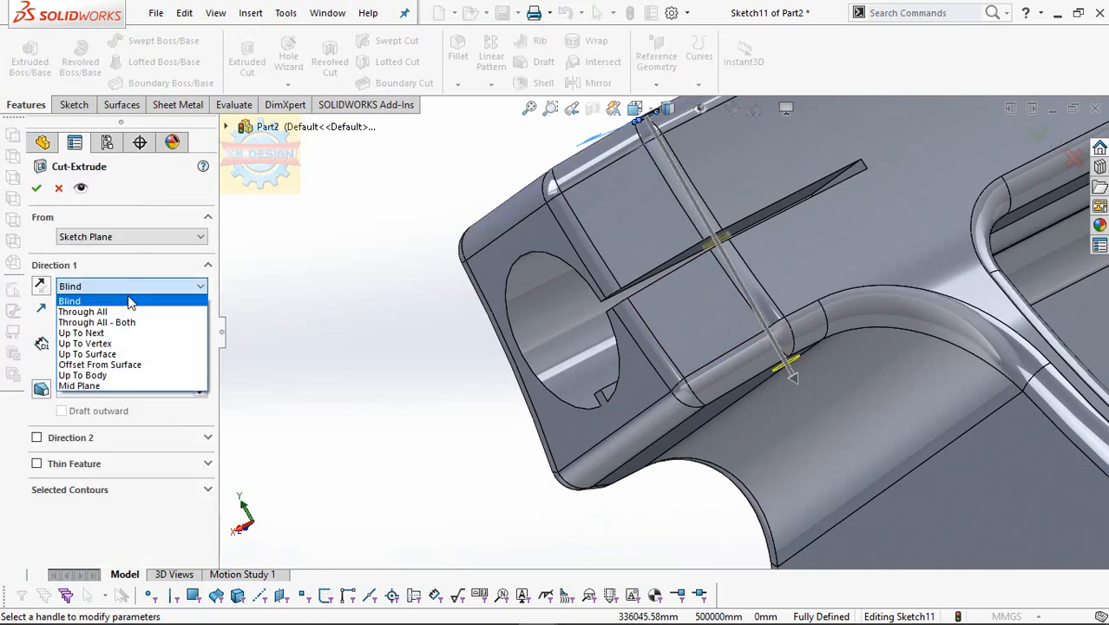
left_click(91, 354)
scroll(666, 267, "down", 2)
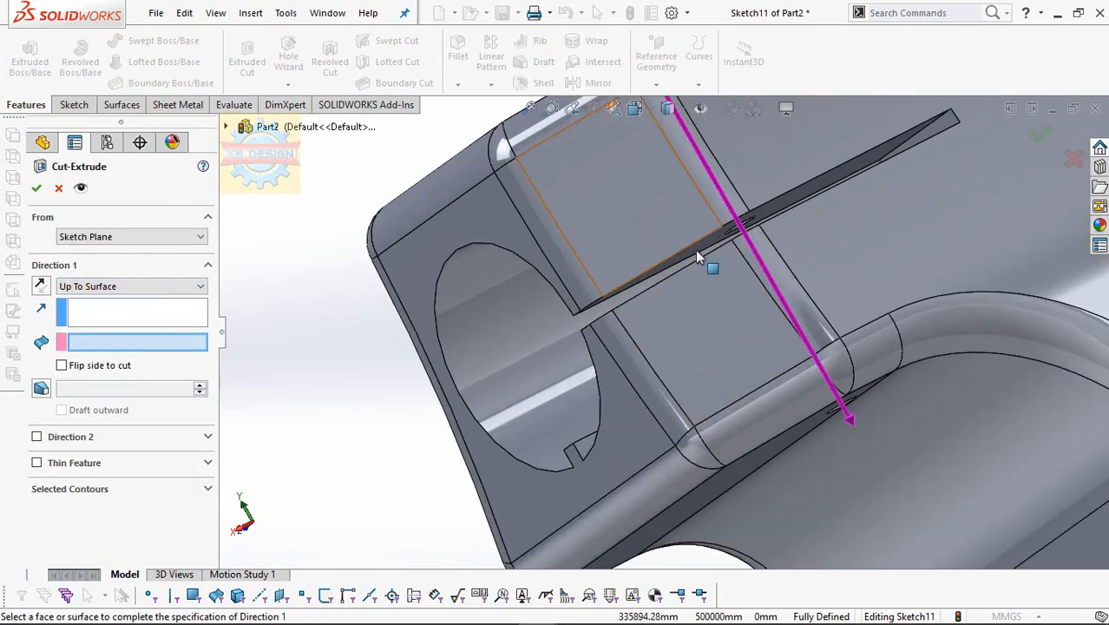
left_click(696, 251)
left_click(36, 187)
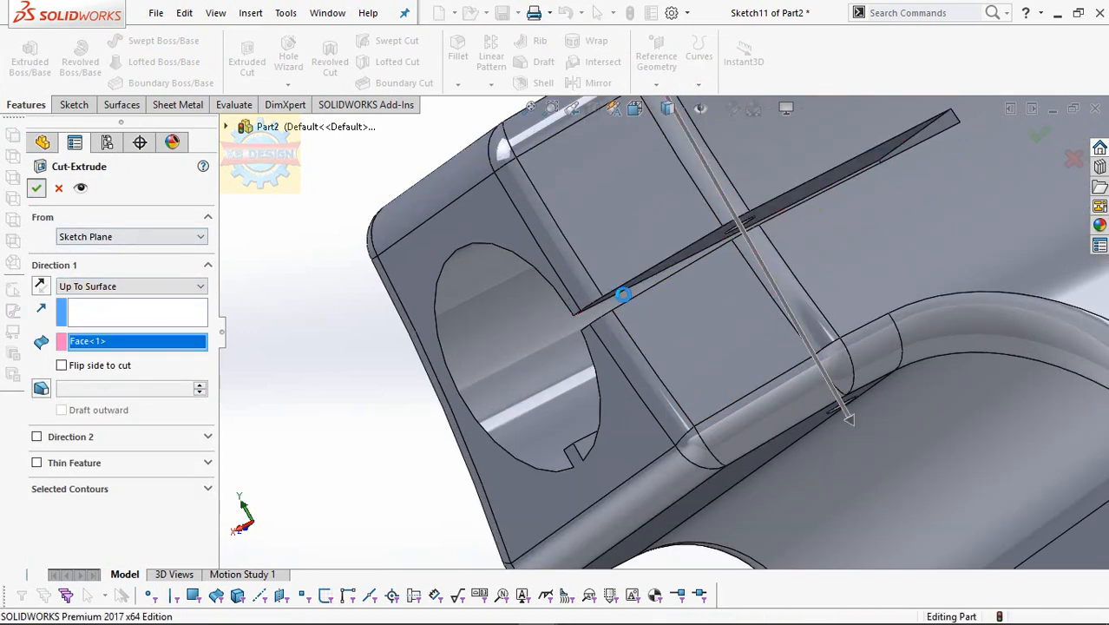
scroll(623, 301, "up", 5)
middle_click_drag(801, 308, 851, 366)
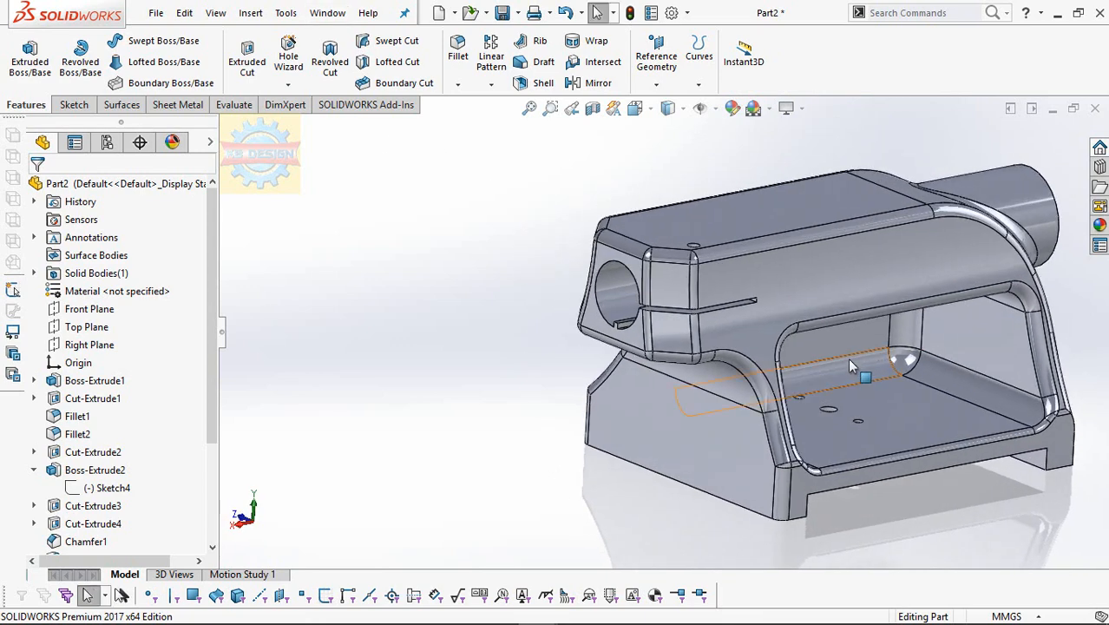